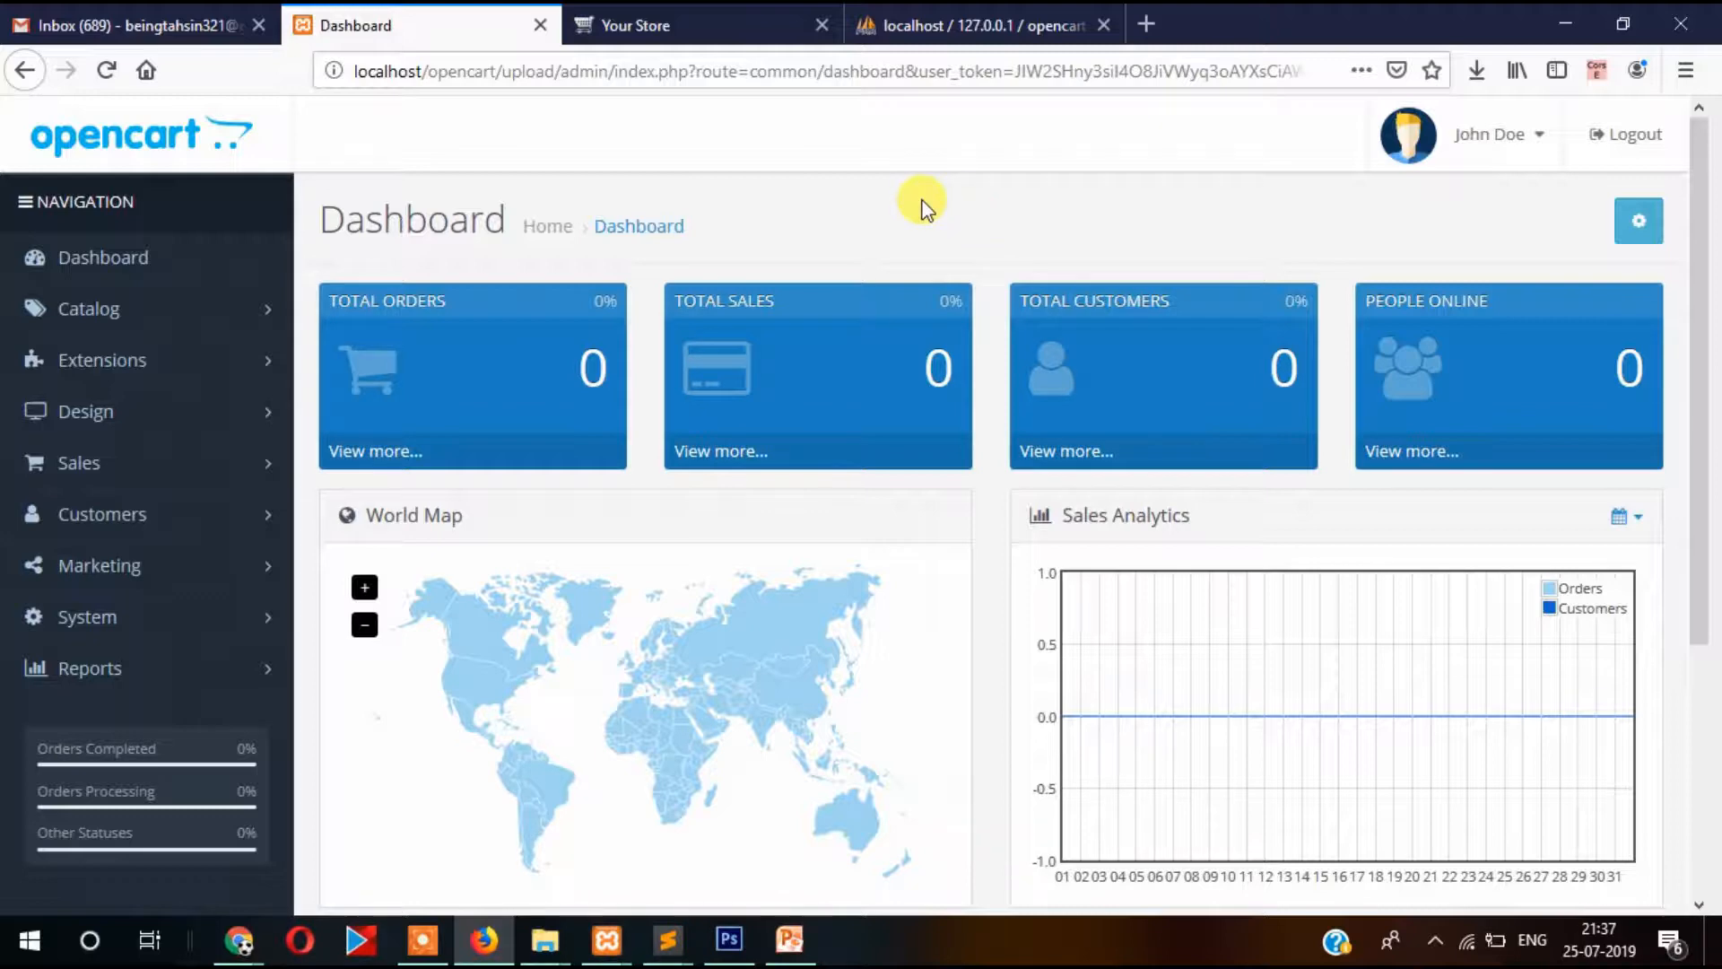
Go through System > Settings to the Stores list showing 'Your Store'.
{"action": "scroll", "coordinate": [919, 208], "scroll_direction": "down", "scroll_amount": 3}
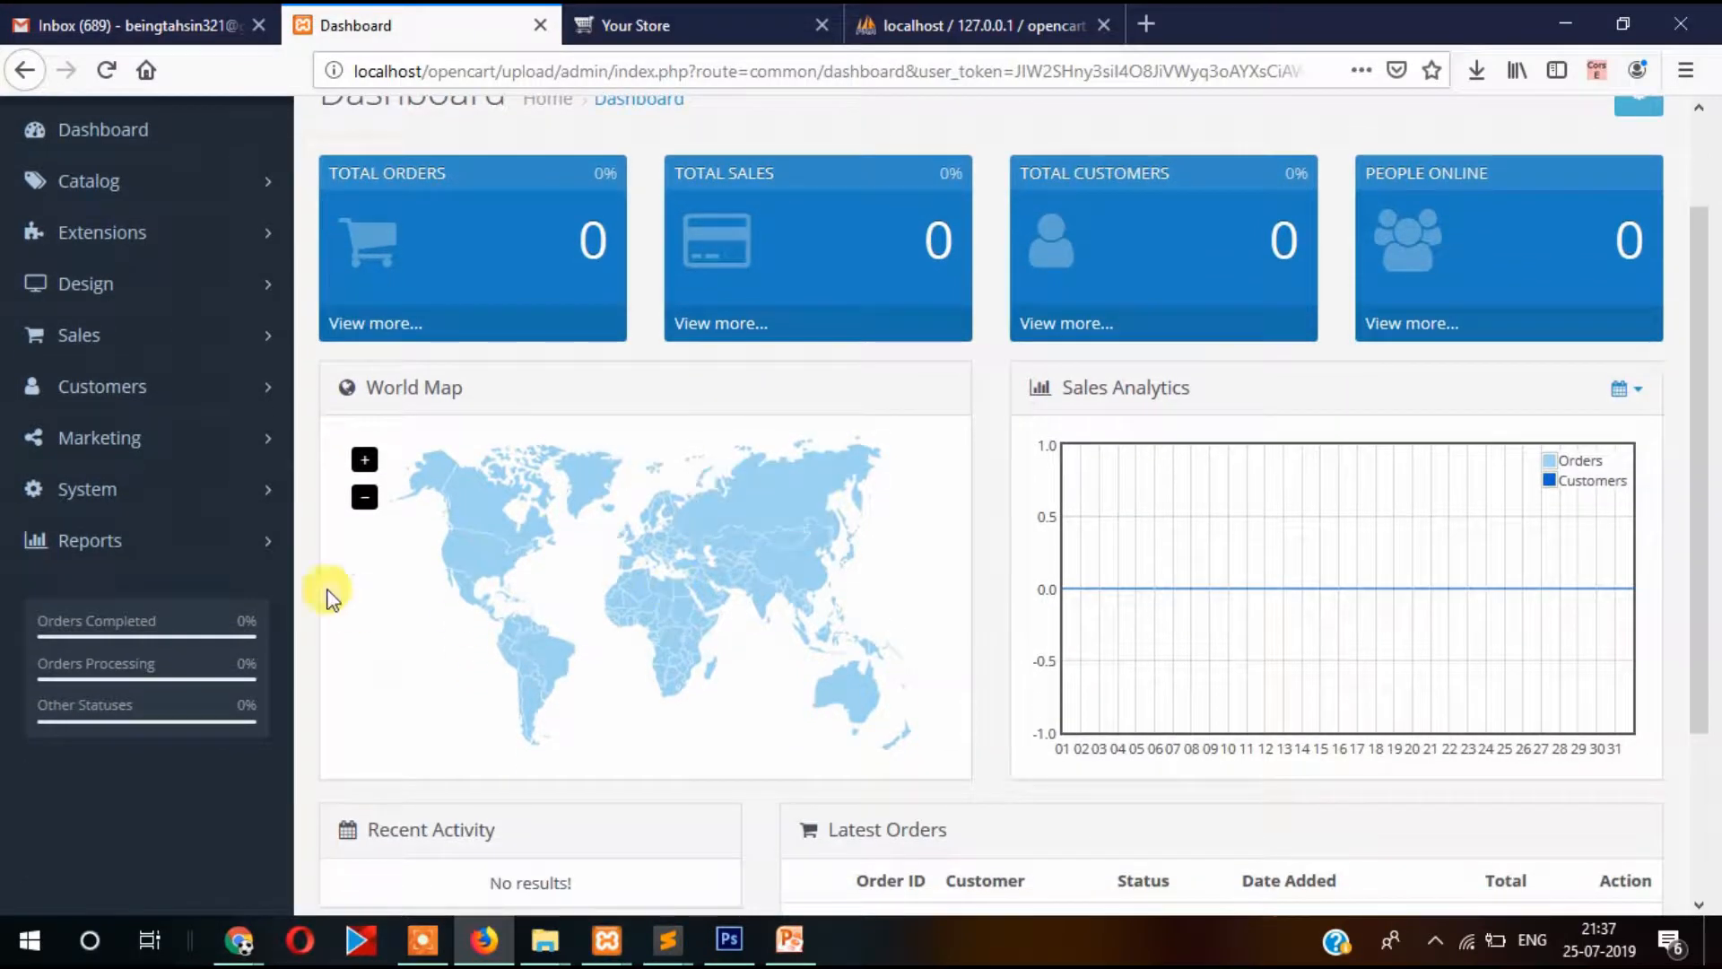
{"action": "left_click", "coordinate": [124, 495]}
{"action": "scroll", "coordinate": [135, 538], "scroll_direction": "down", "scroll_amount": 2}
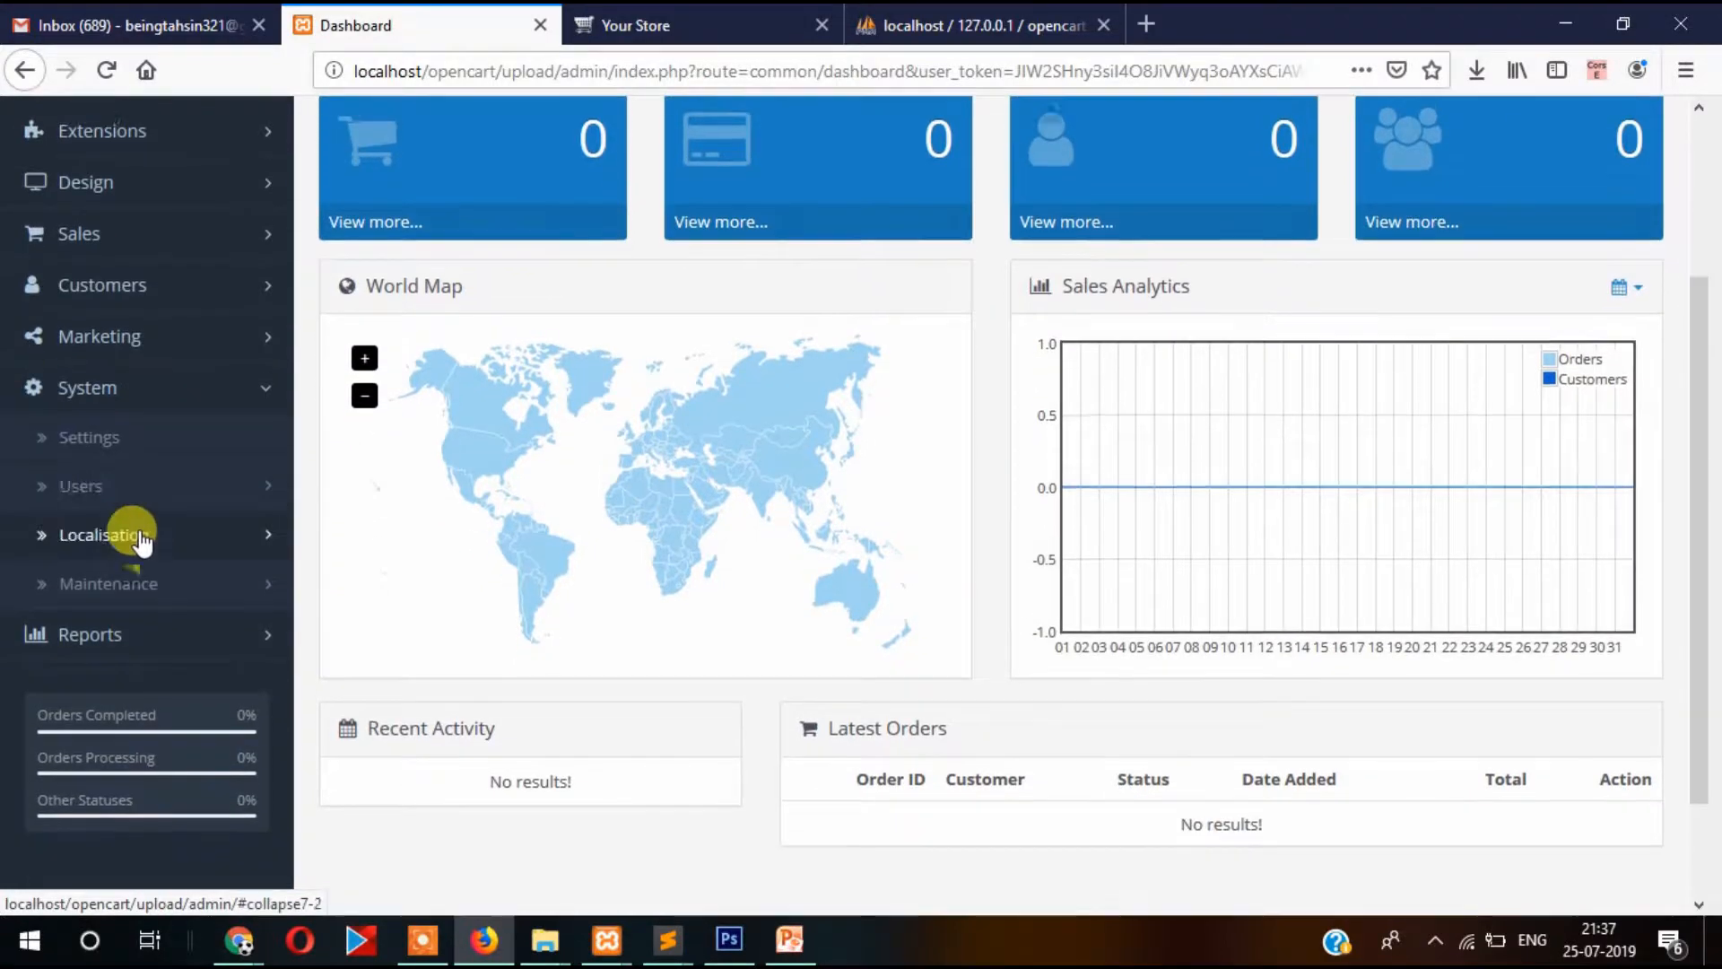
{"action": "left_click", "coordinate": [97, 414]}
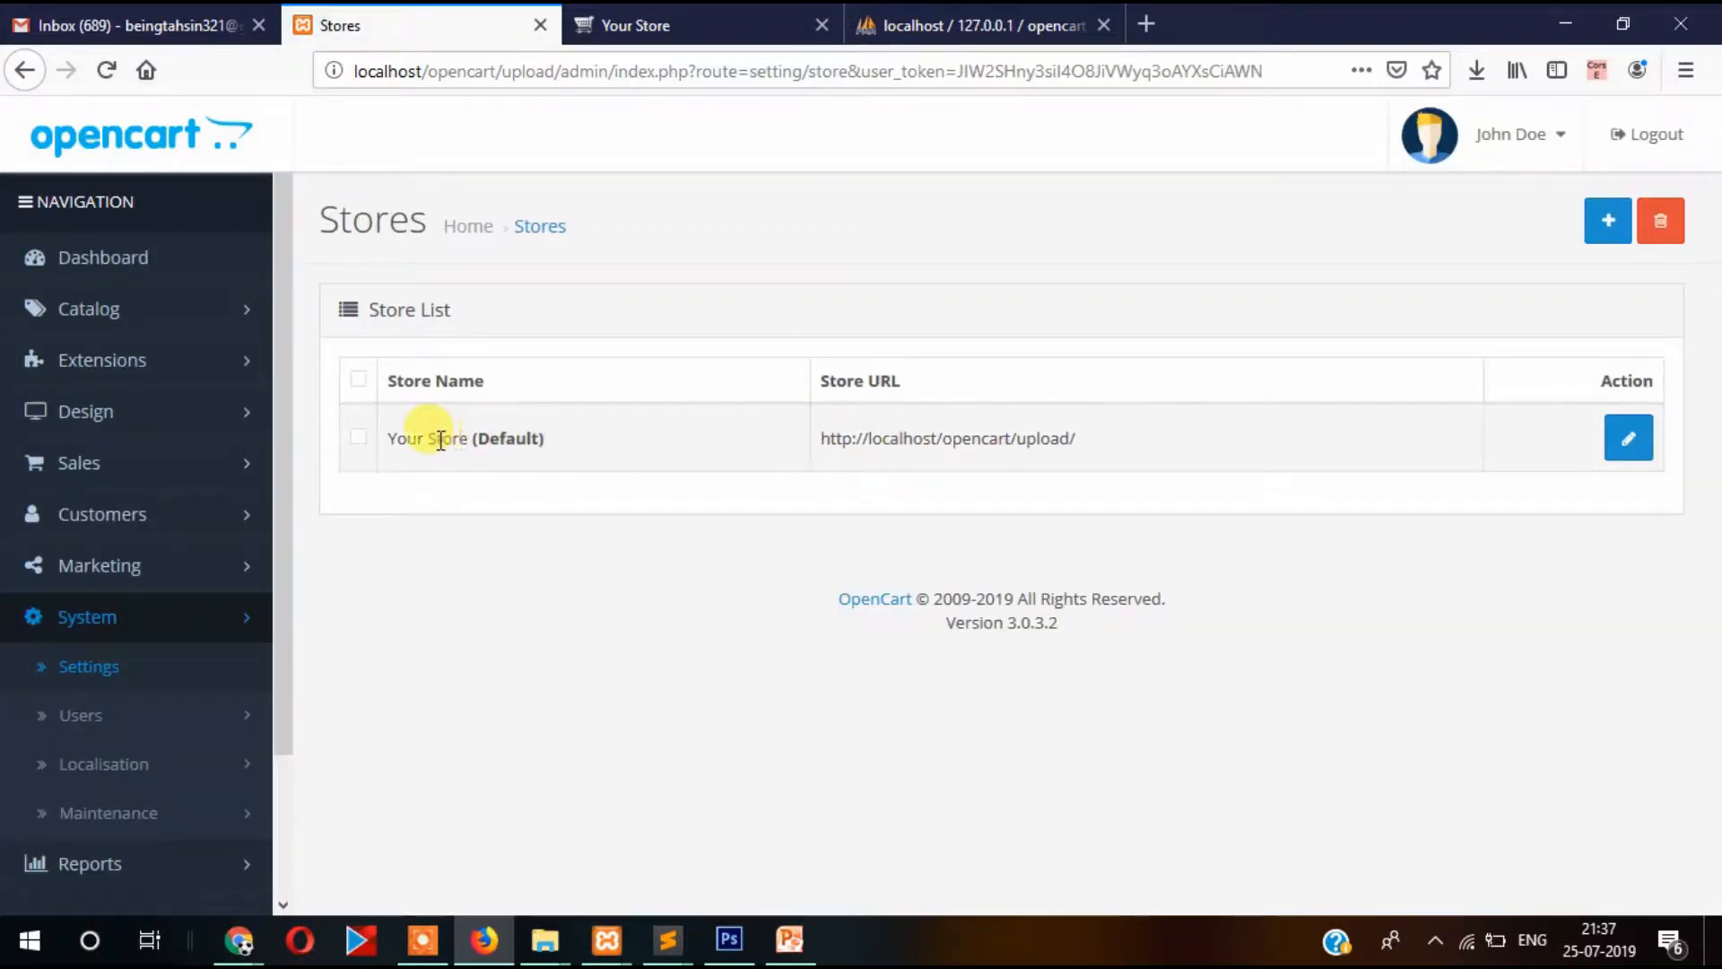
{"action": "left_click_drag", "start_coordinate": [436, 438], "coordinate": [570, 448]}
{"action": "left_click", "coordinate": [523, 528]}
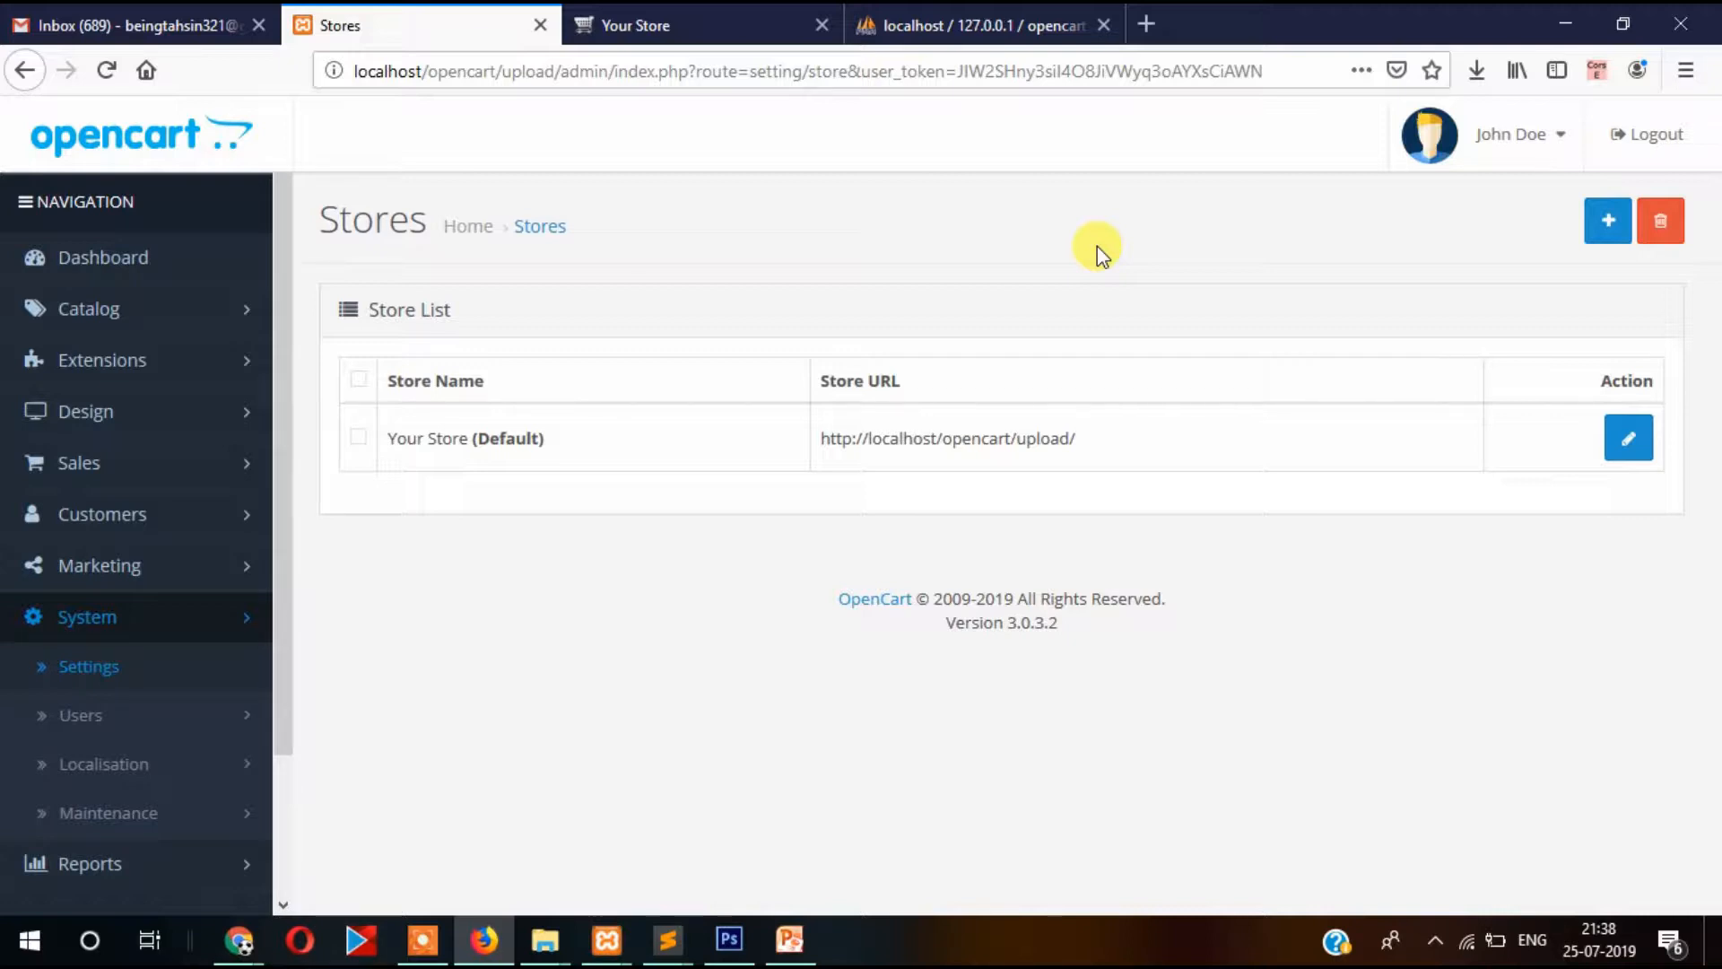
{"action": "left_click", "coordinate": [1605, 224]}
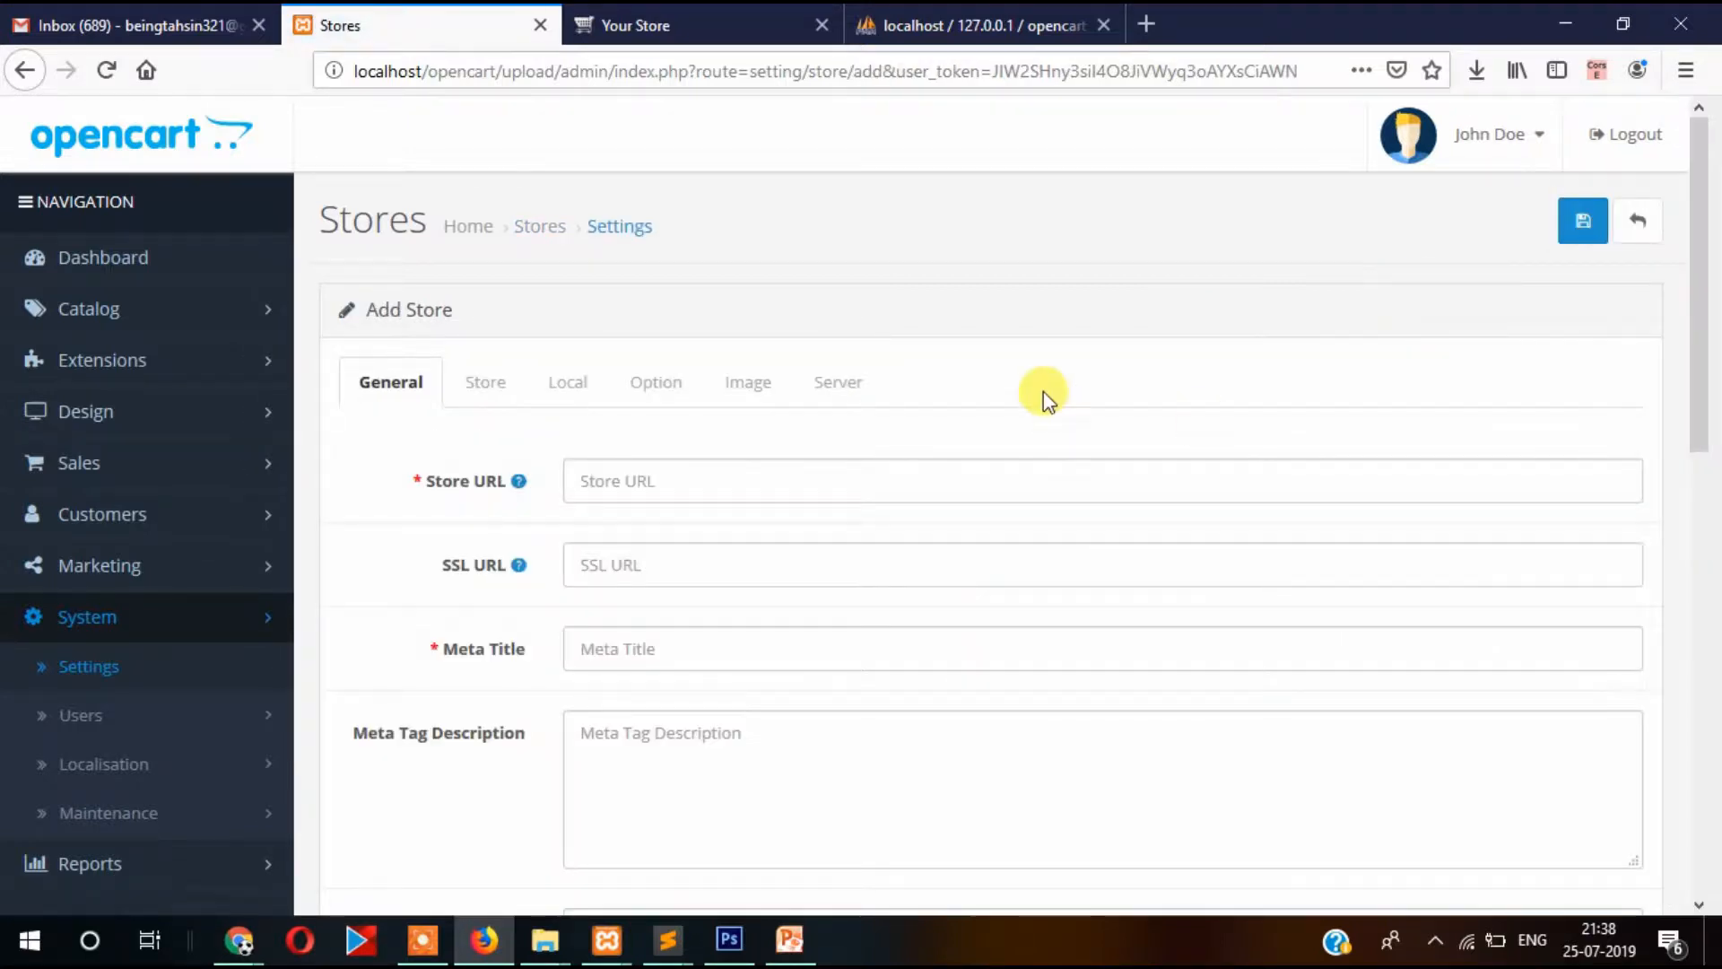
{"action": "scroll", "coordinate": [1042, 391], "scroll_direction": "down", "scroll_amount": 3}
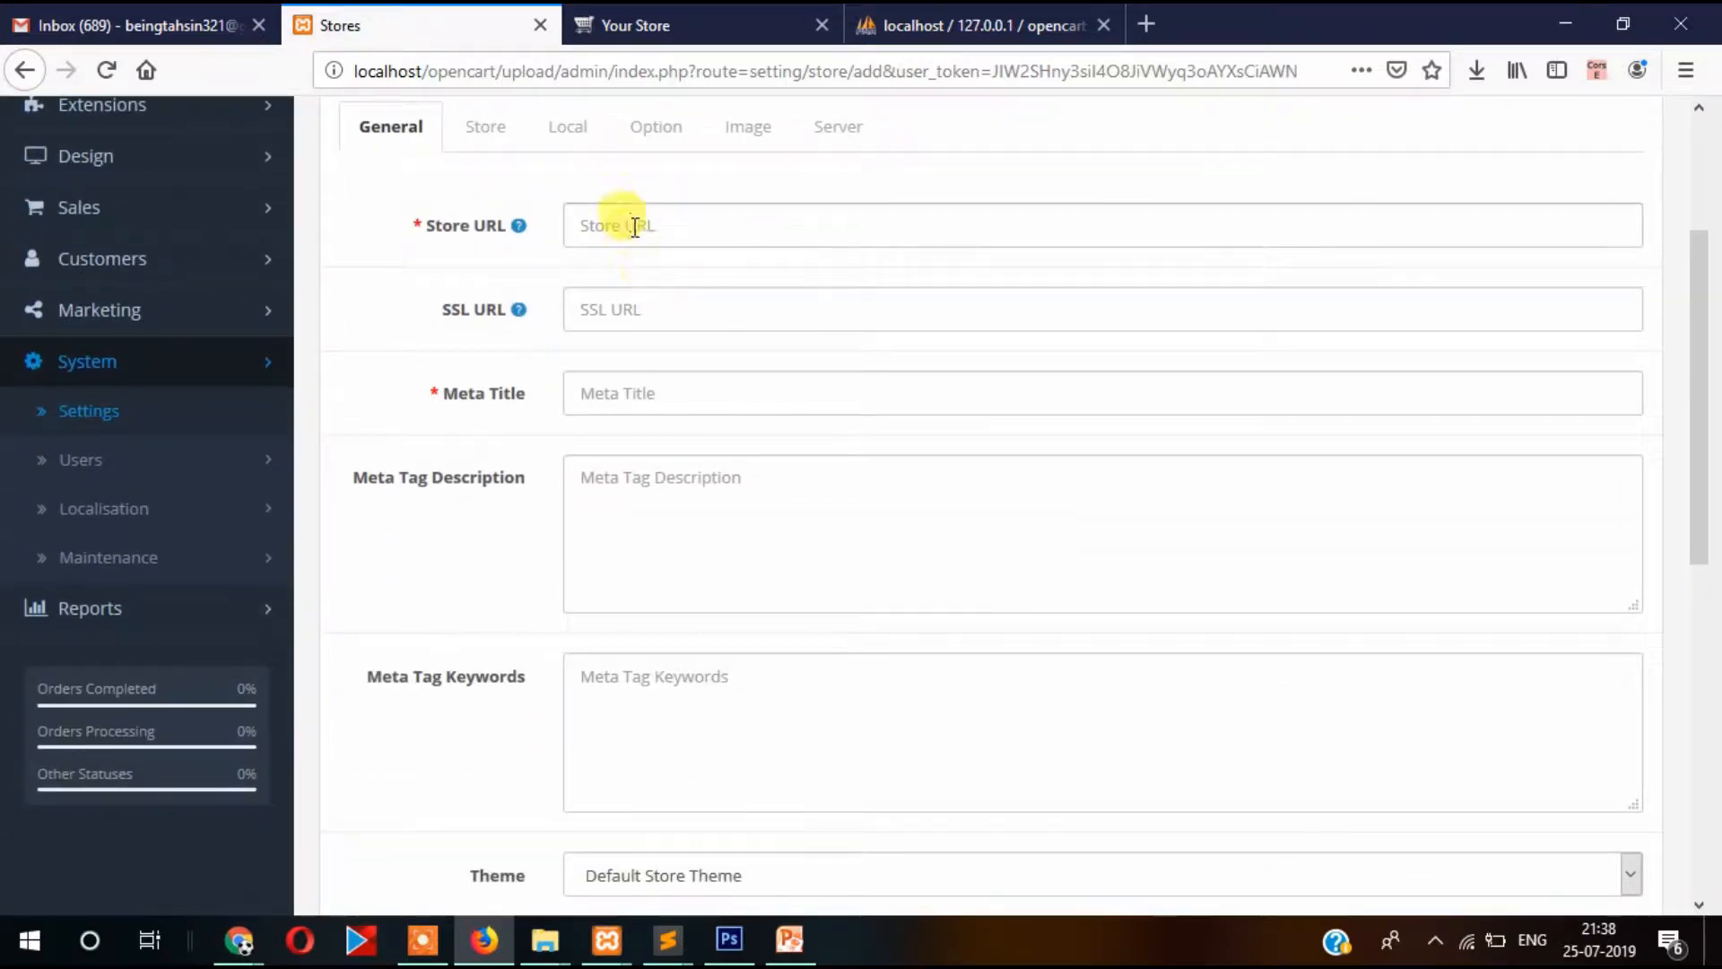
{"action": "left_click", "coordinate": [634, 226]}
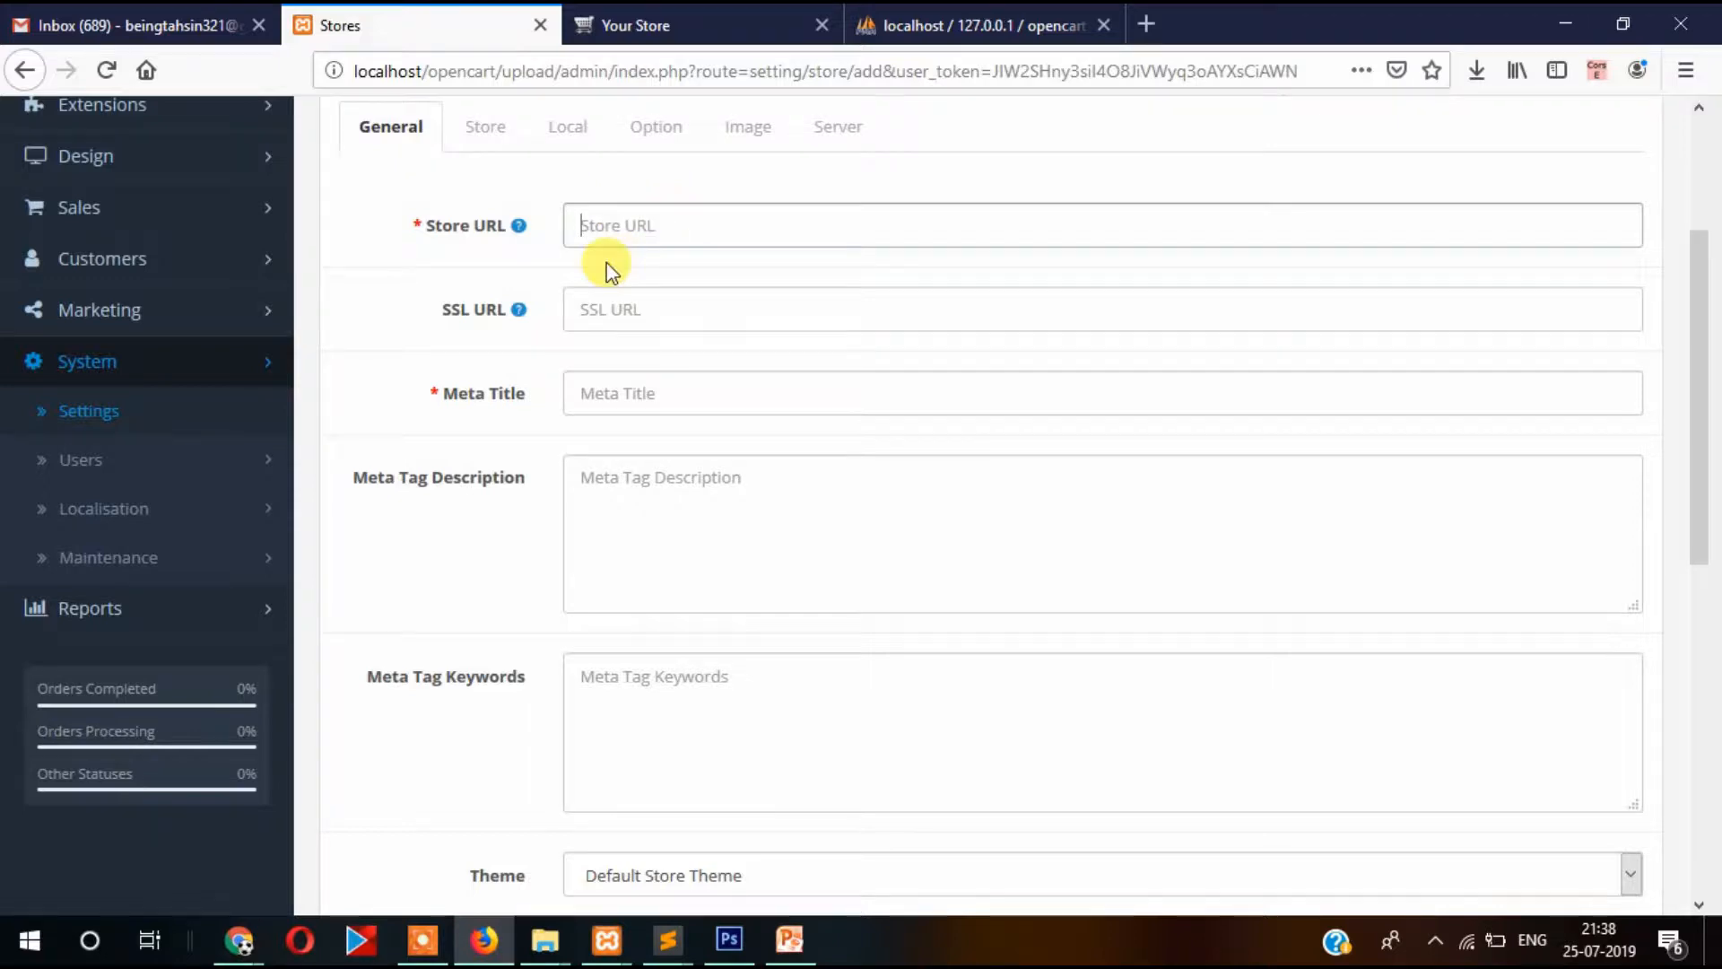
{"action": "scroll", "coordinate": [607, 269], "scroll_direction": "up", "scroll_amount": 3}
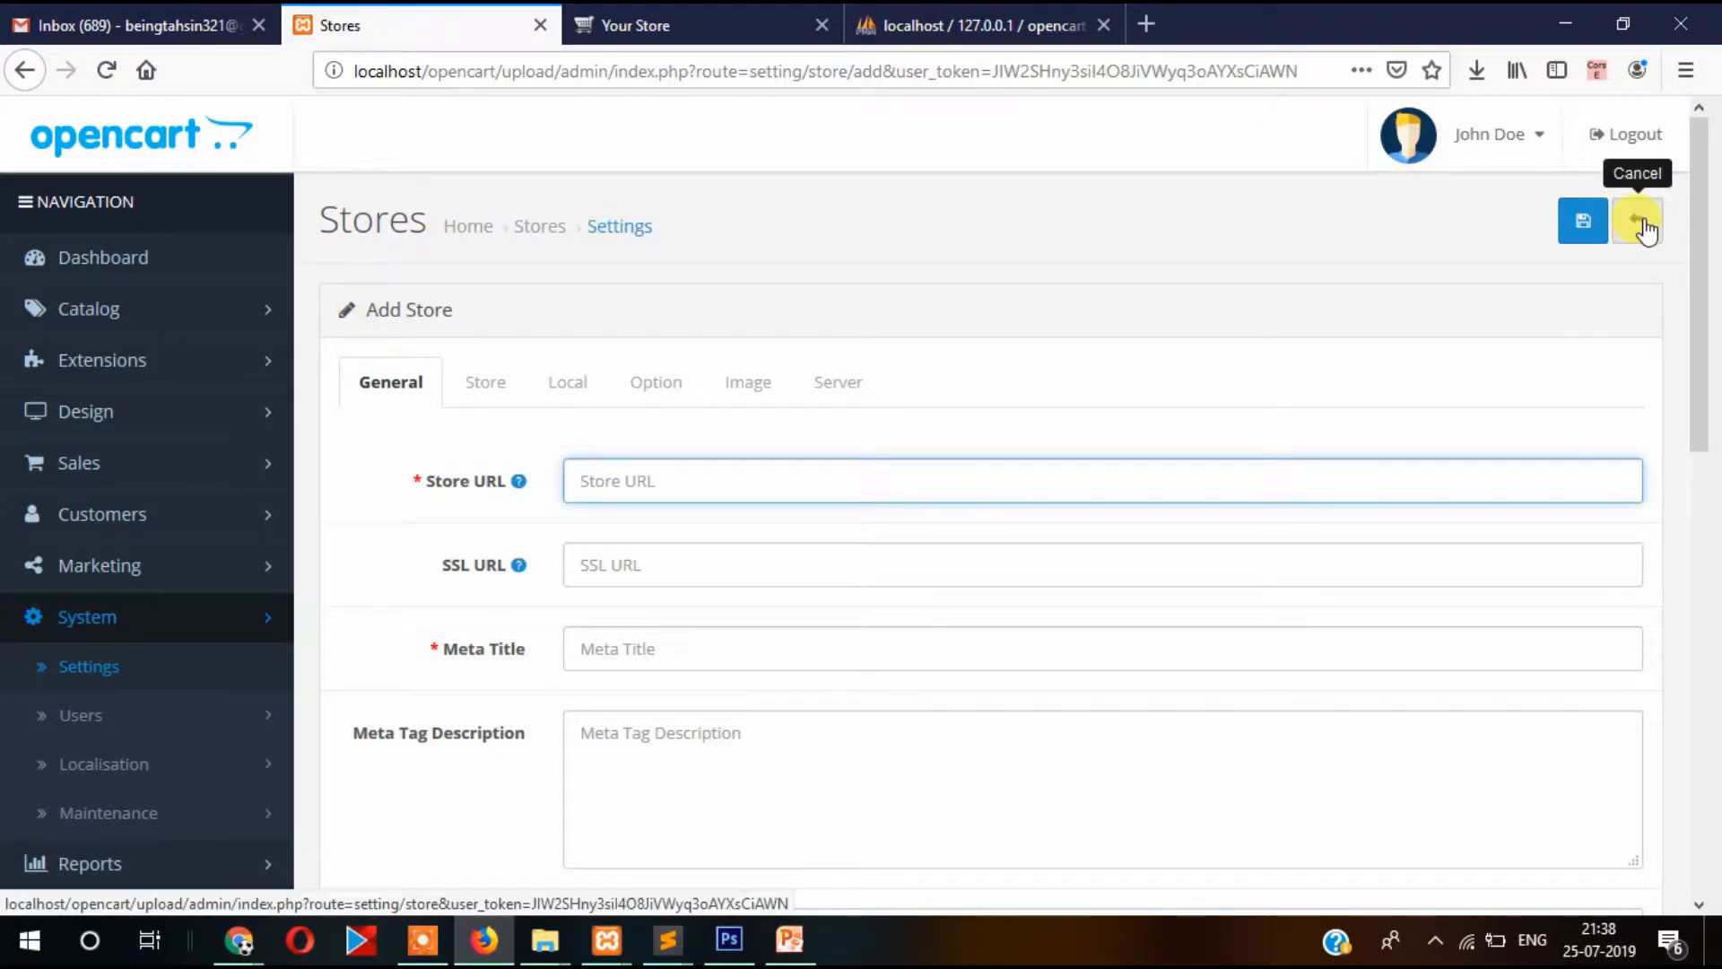
{"action": "scroll", "coordinate": [723, 385], "scroll_direction": "down", "scroll_amount": 4}
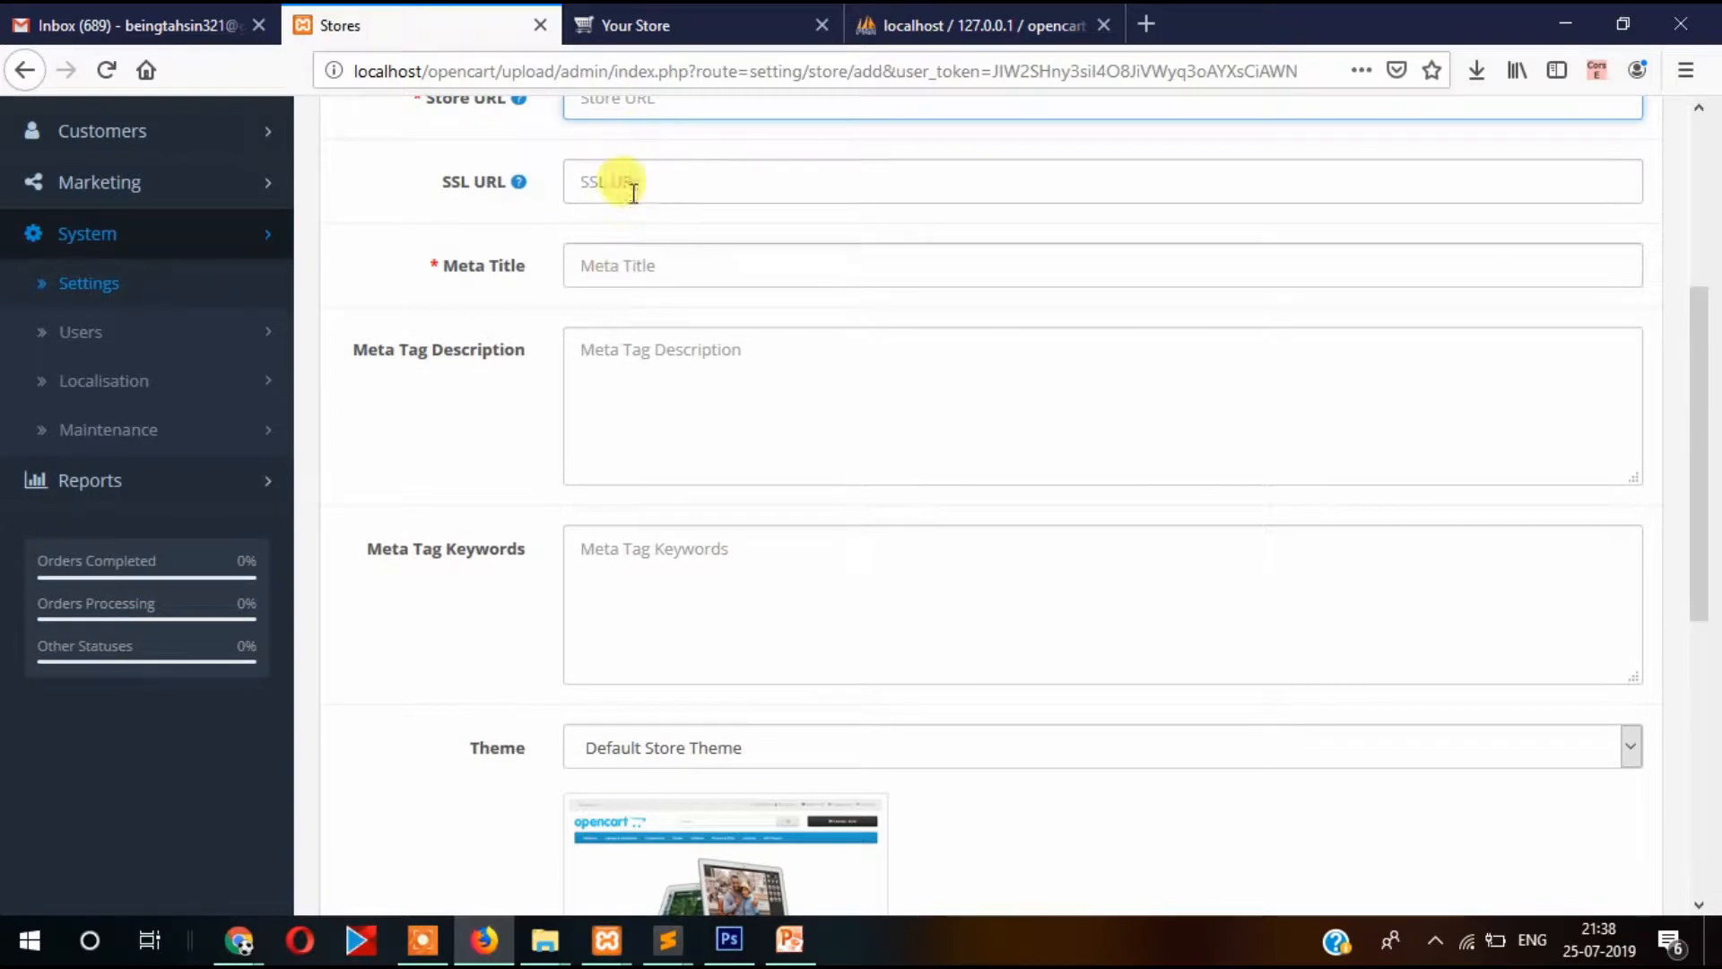
{"action": "scroll", "coordinate": [619, 415], "scroll_direction": "down", "scroll_amount": 7}
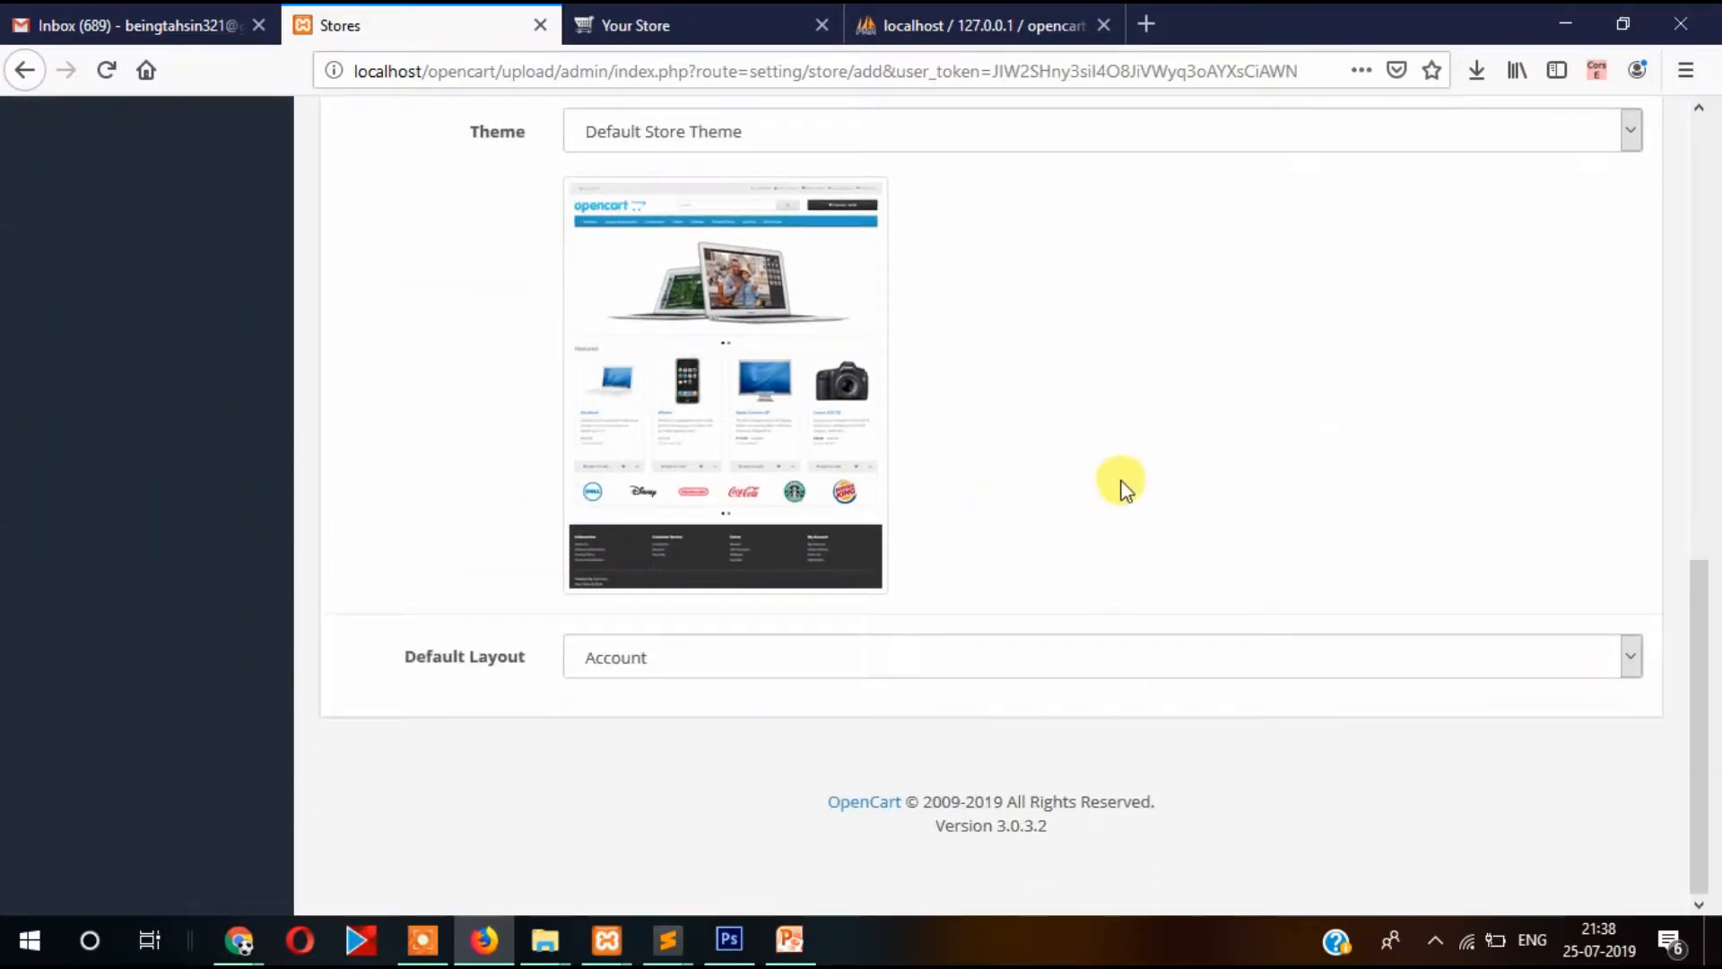
{"action": "scroll", "coordinate": [1125, 480], "scroll_direction": "up", "scroll_amount": 11}
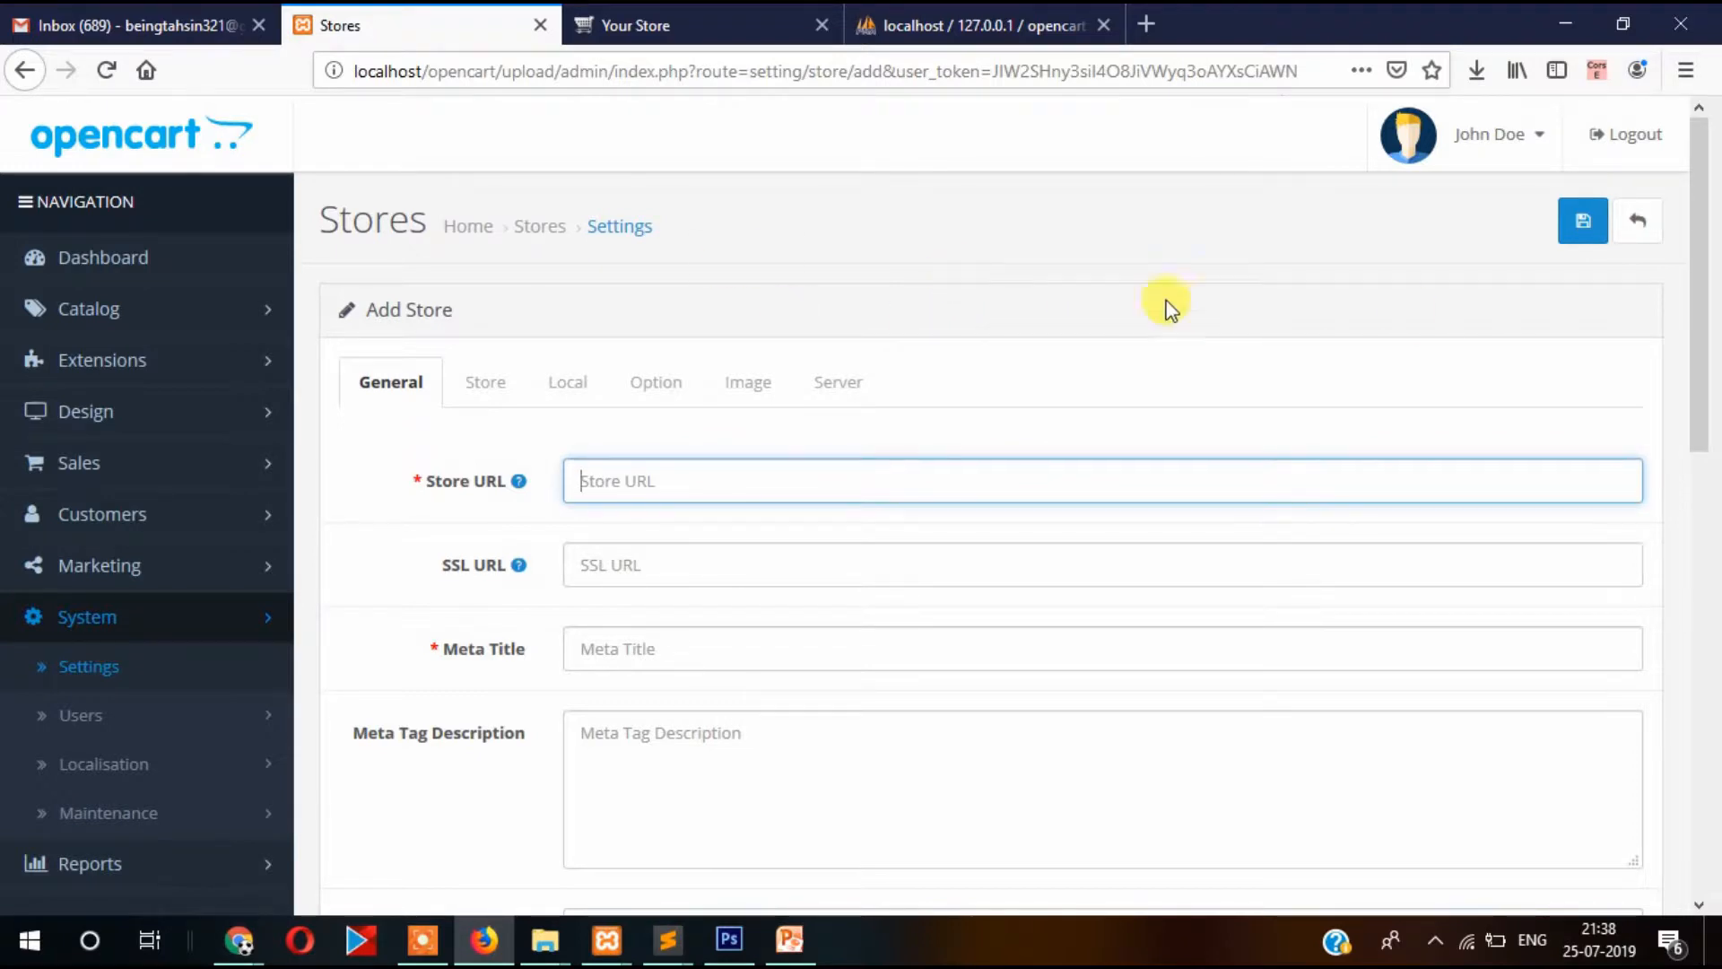
{"action": "left_click", "coordinate": [1648, 221]}
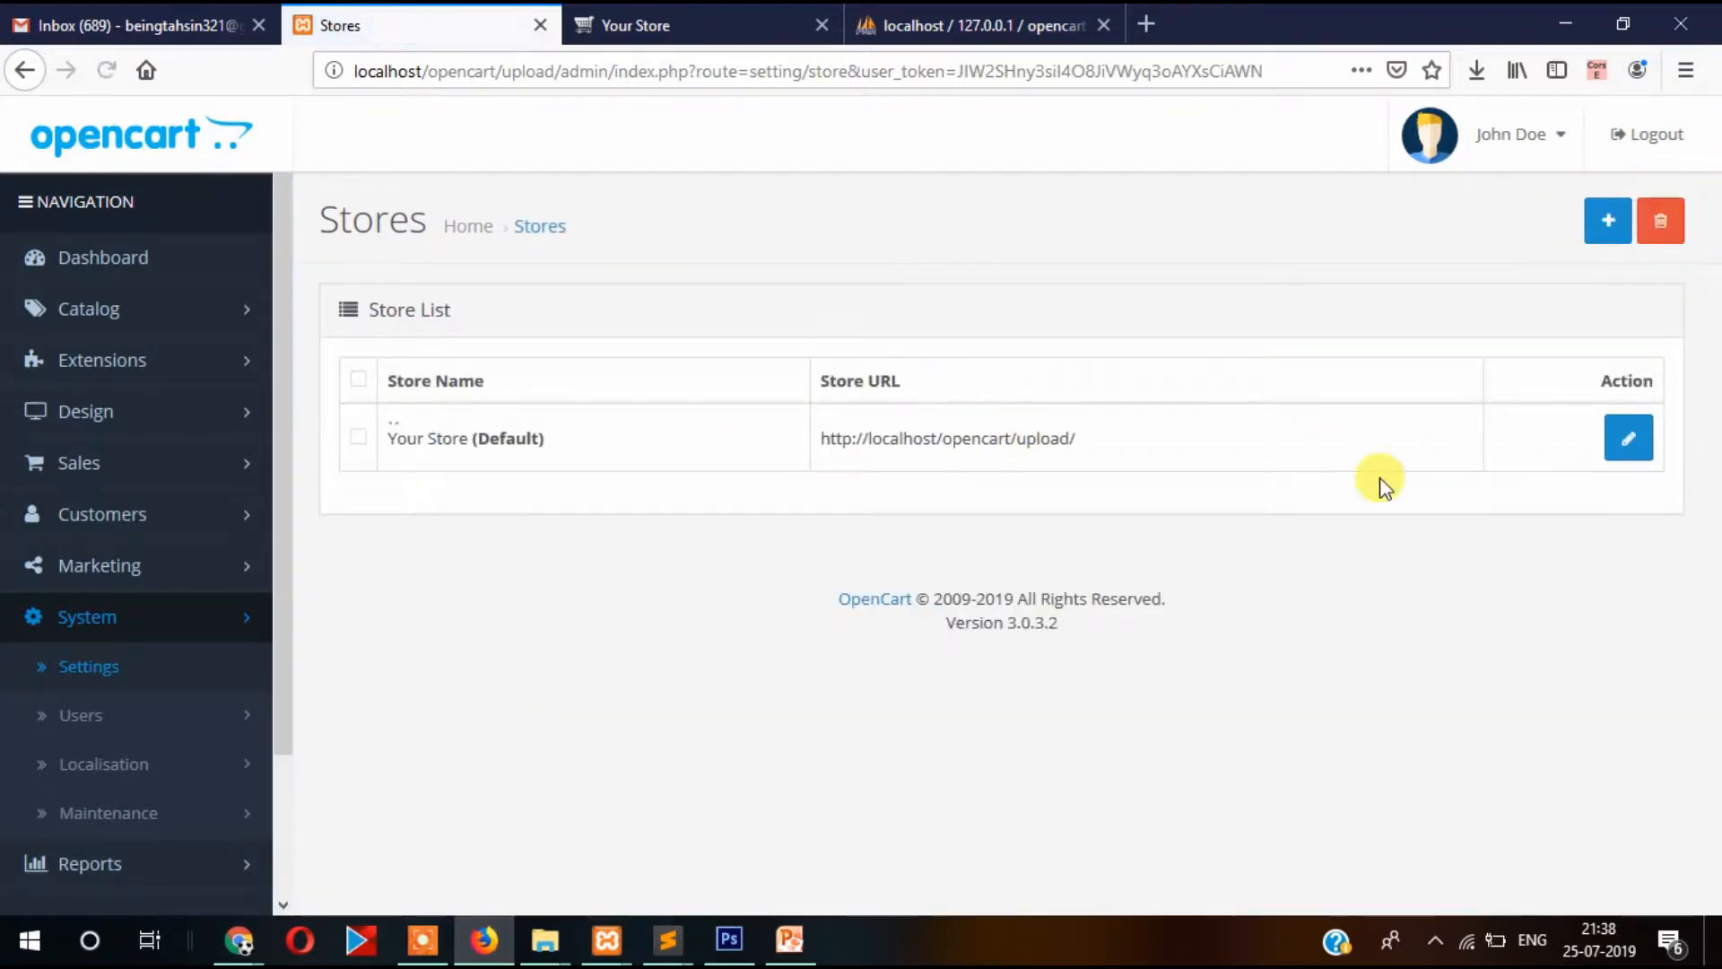
Open Edit Setting for 'Your Store' and review its Meta Title 'Your Store' and description 'My Store'.
{"action": "left_click", "coordinate": [1626, 446]}
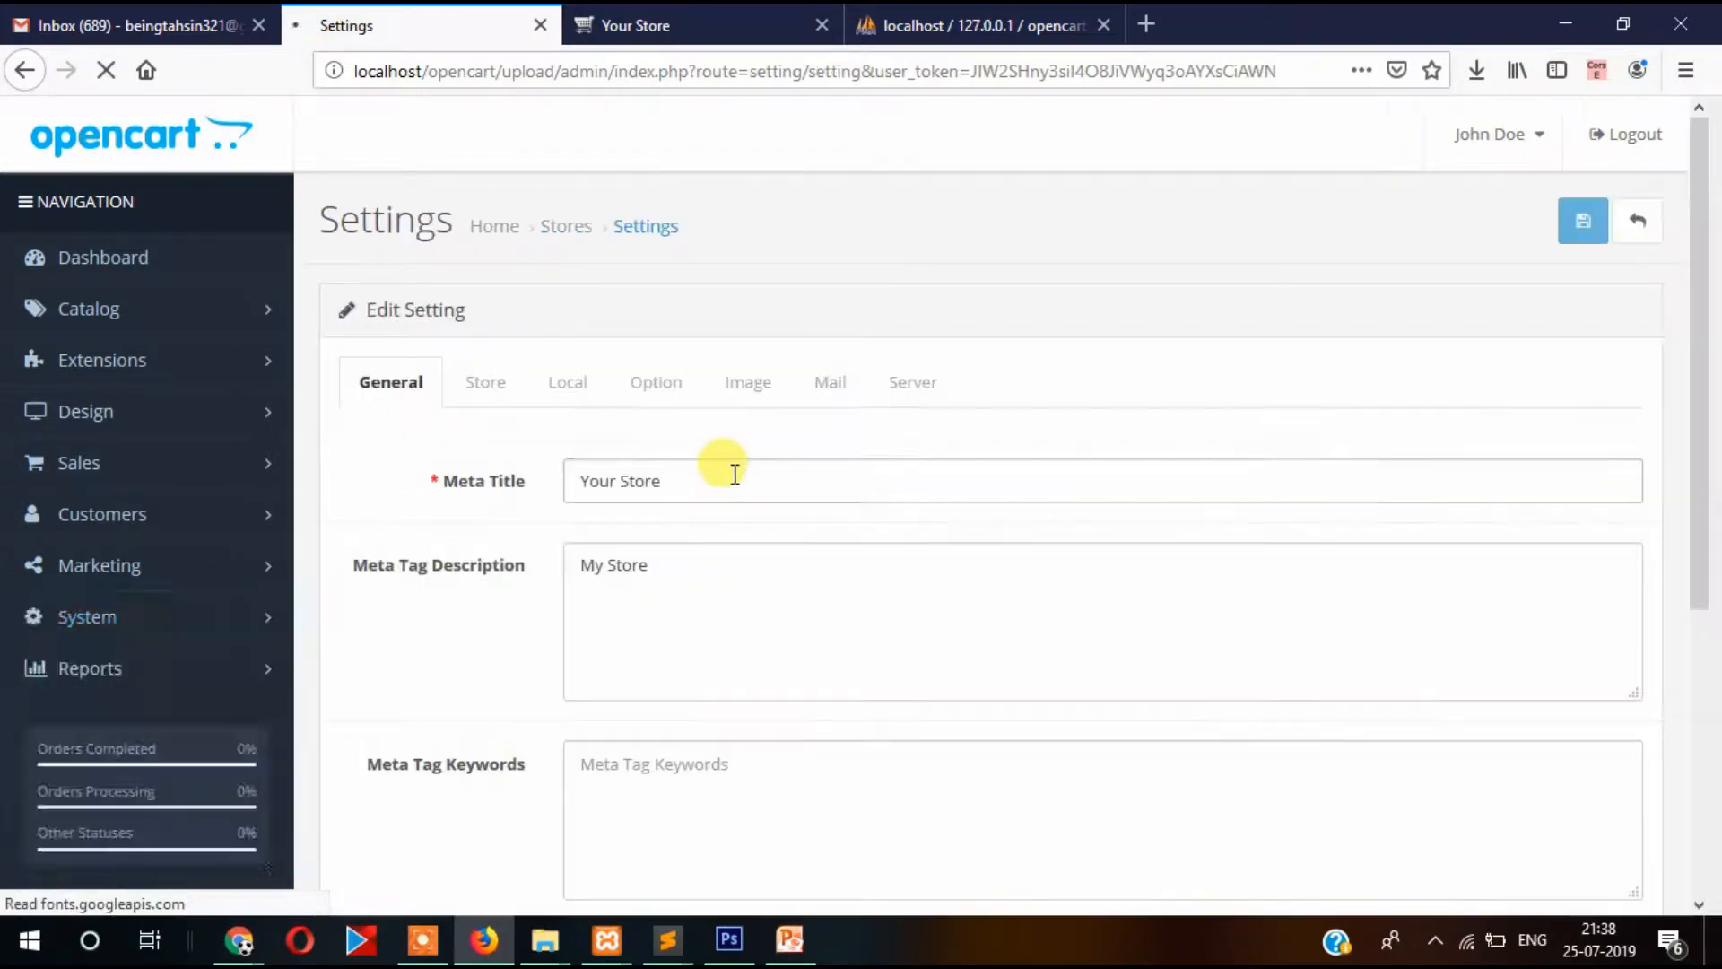
{"action": "scroll", "coordinate": [718, 466], "scroll_direction": "down", "scroll_amount": 3}
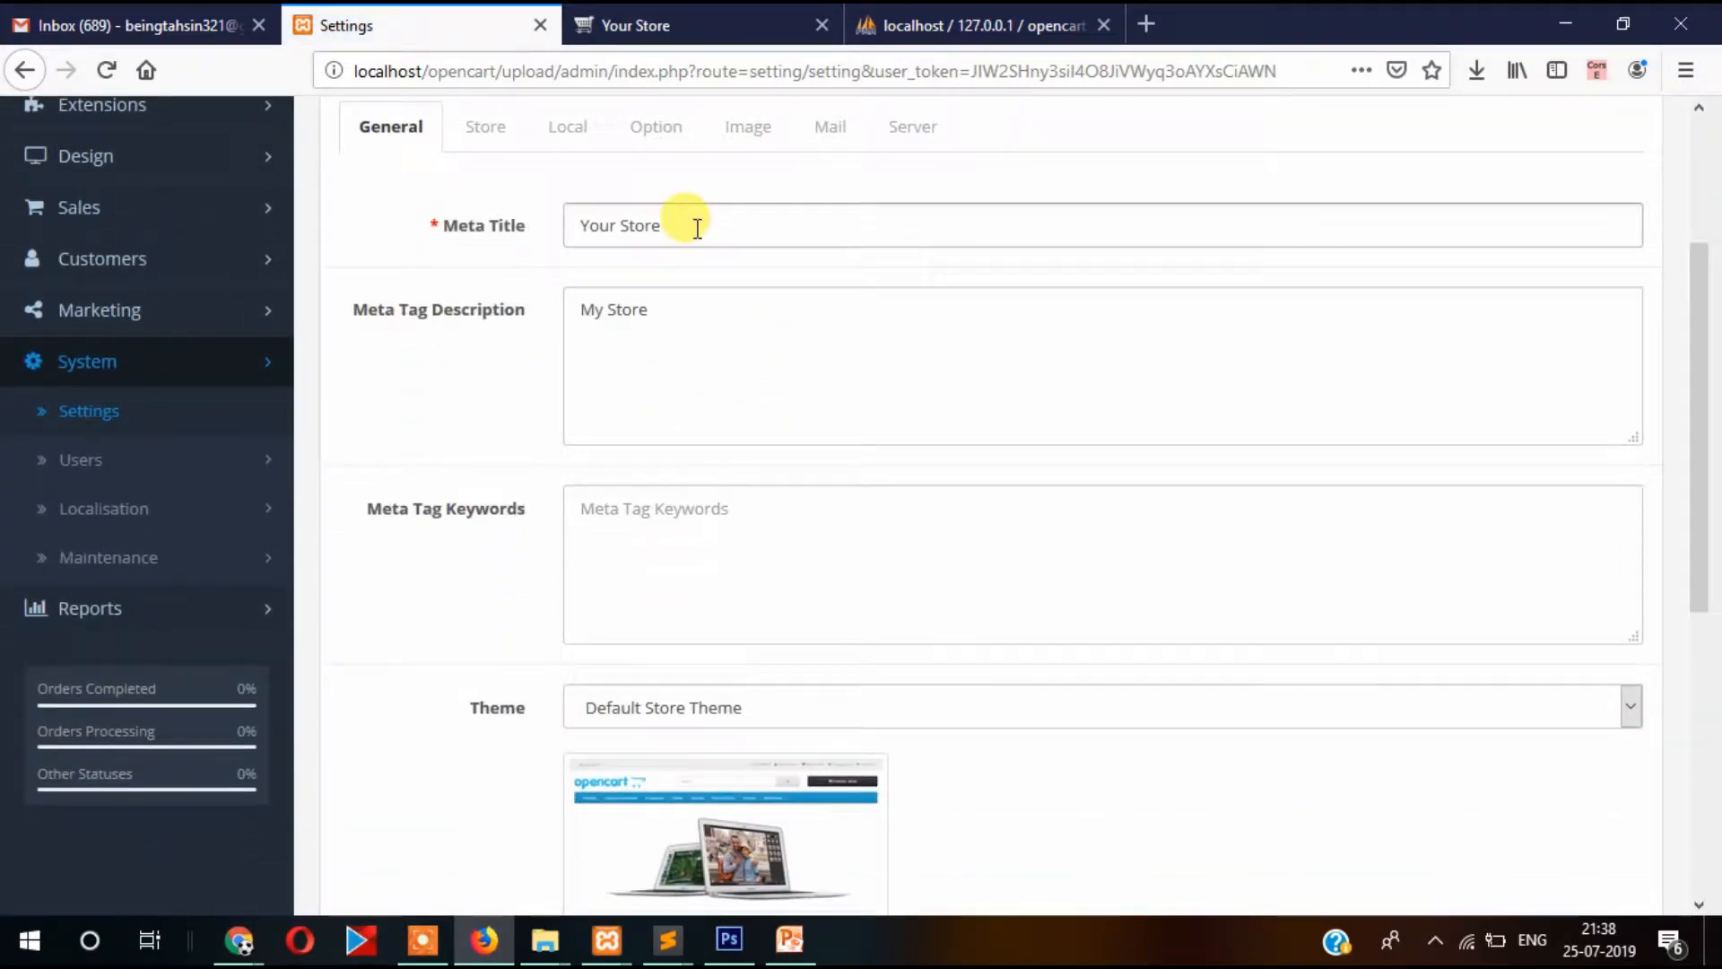
{"action": "scroll", "coordinate": [718, 296], "scroll_direction": "up", "scroll_amount": 3}
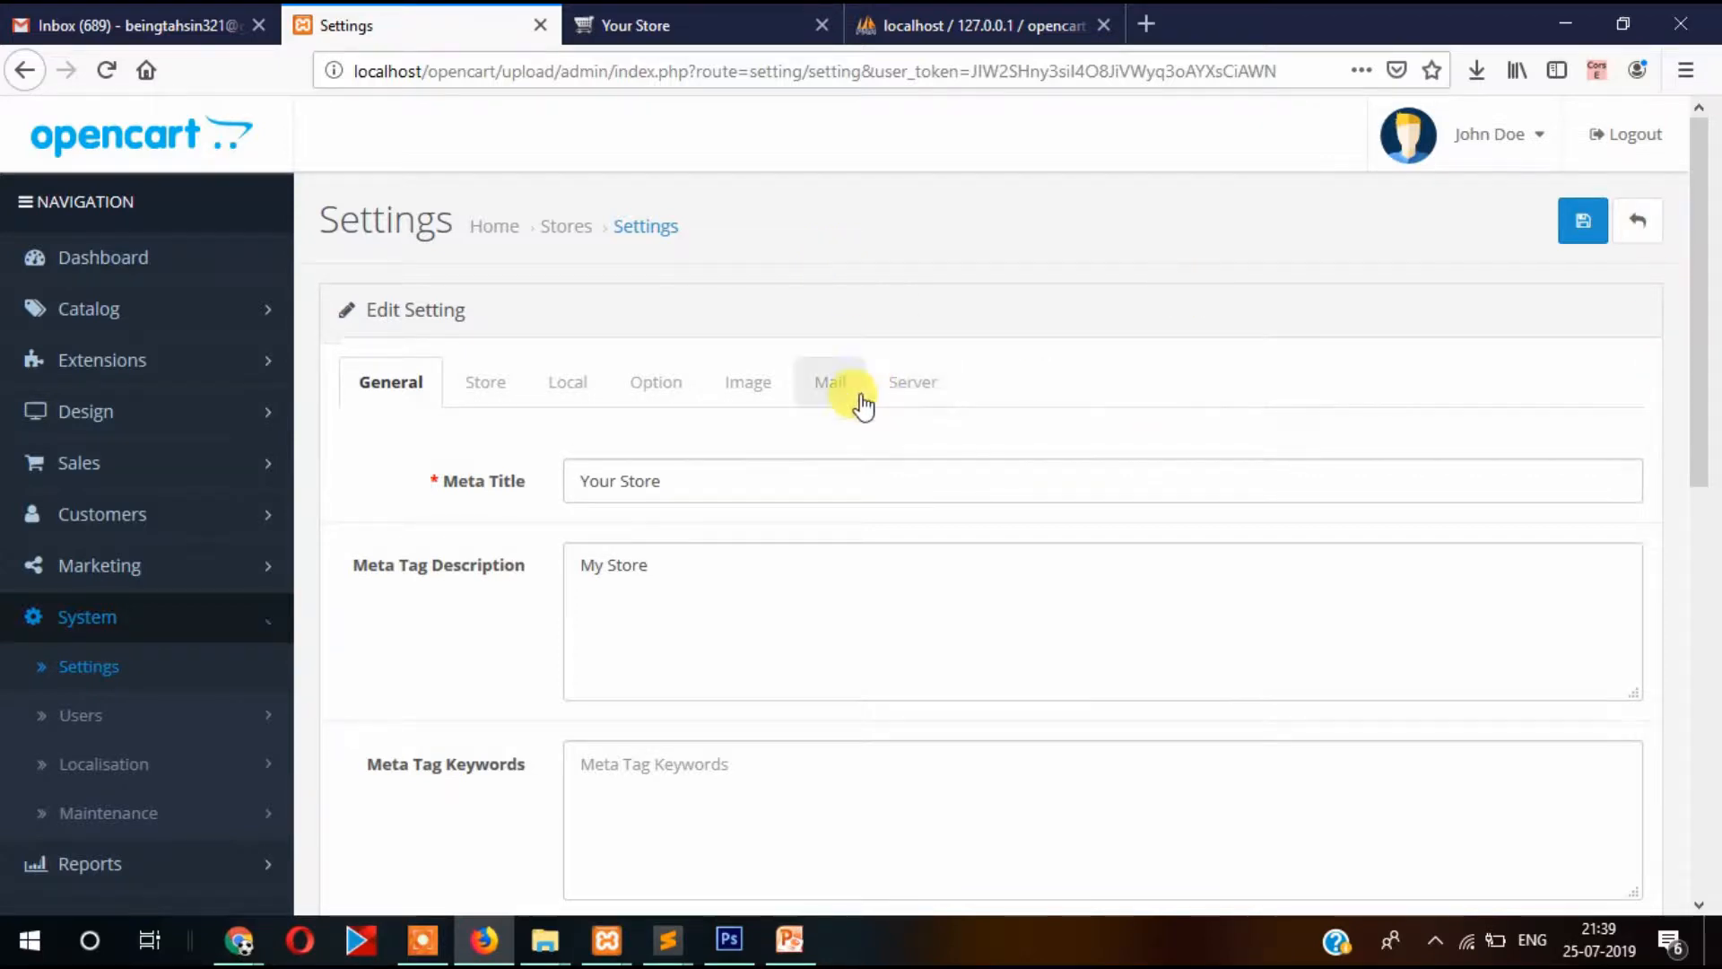
{"action": "scroll", "coordinate": [763, 376], "scroll_direction": "down", "scroll_amount": 3}
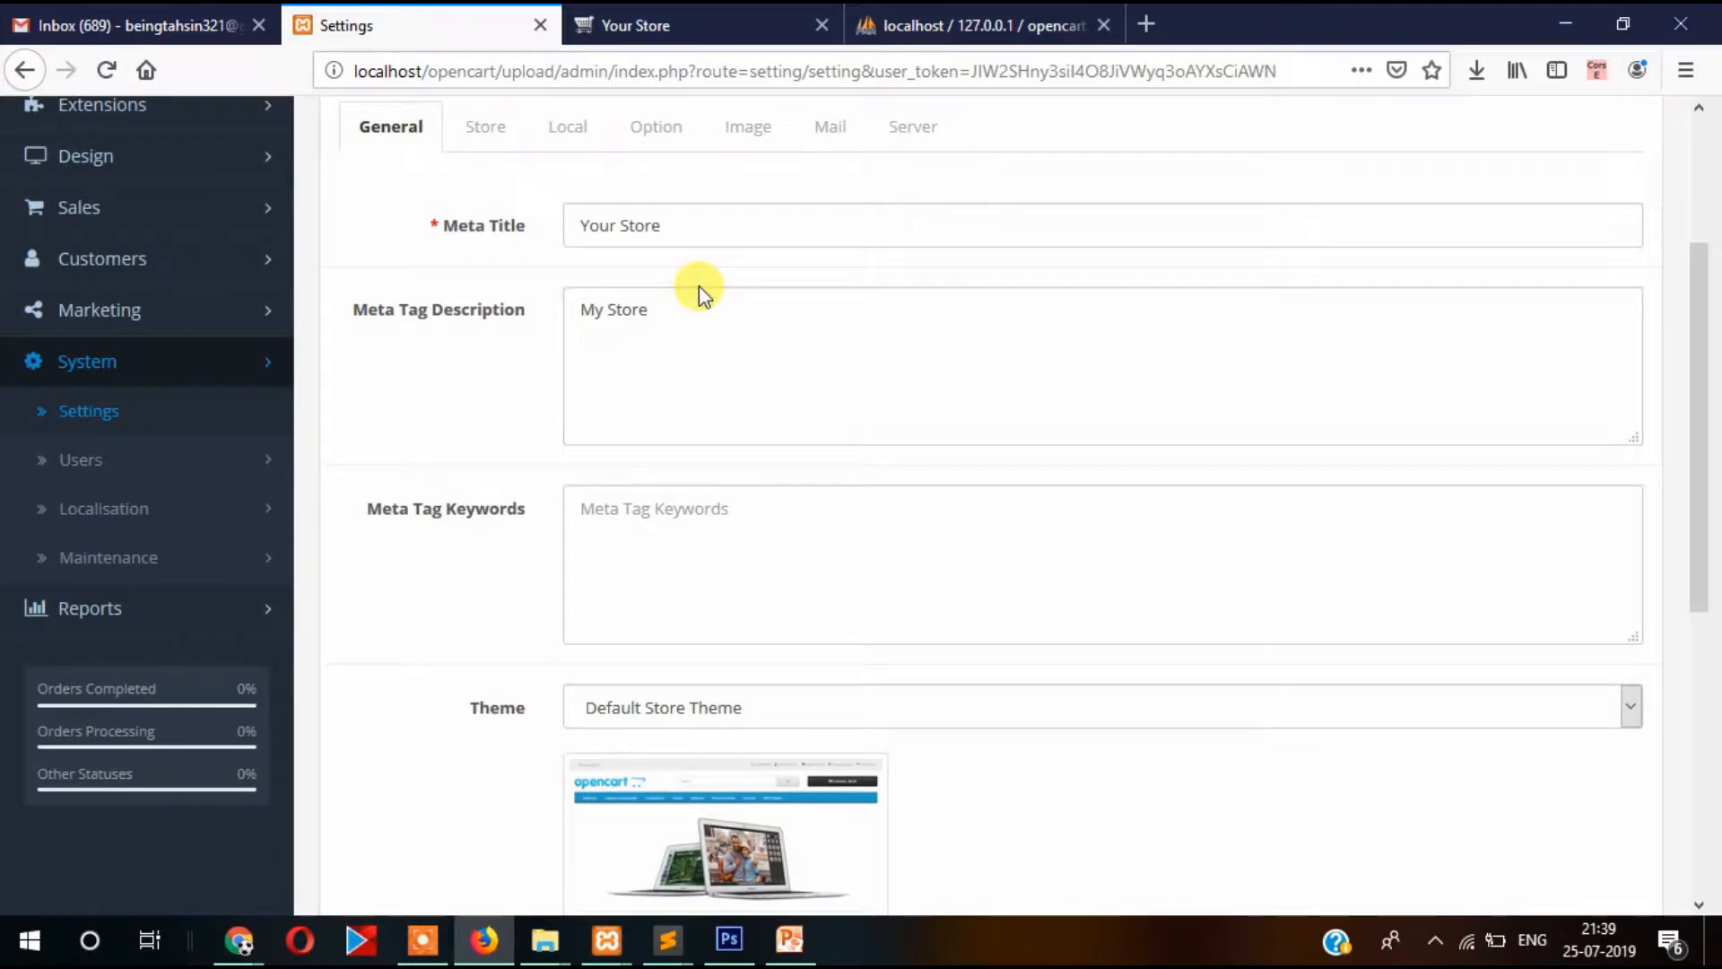
{"action": "left_click", "coordinate": [693, 225]}
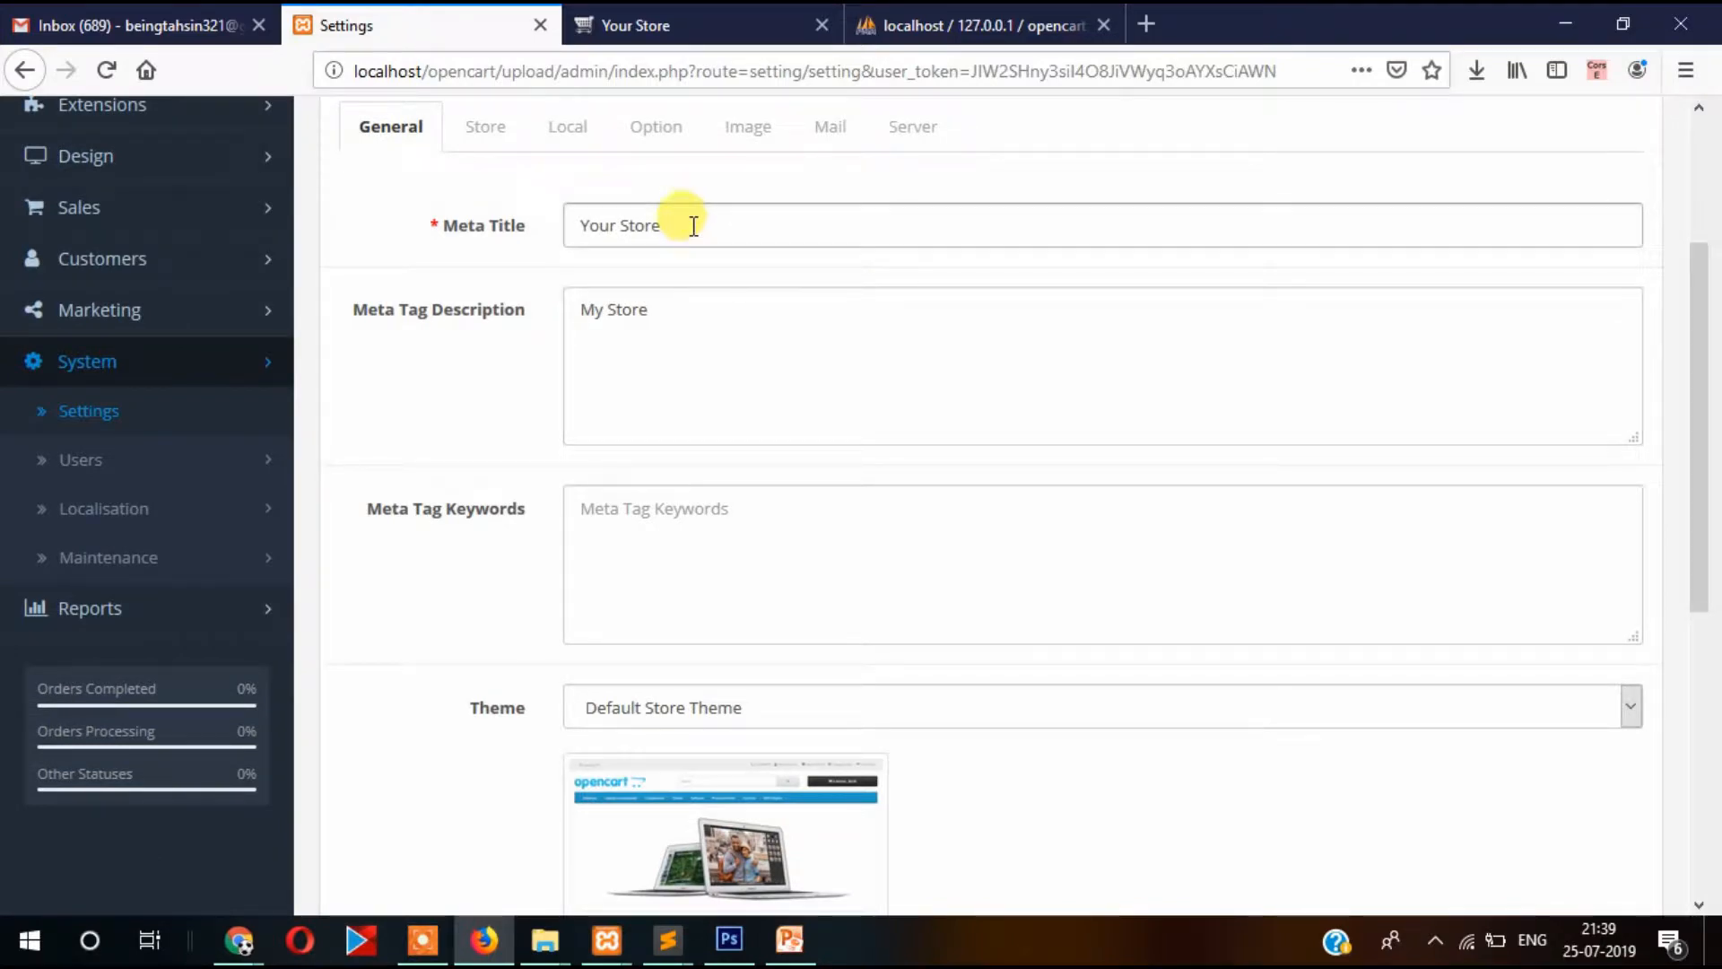
{"action": "scroll", "coordinate": [693, 225], "scroll_direction": "up", "scroll_amount": 2}
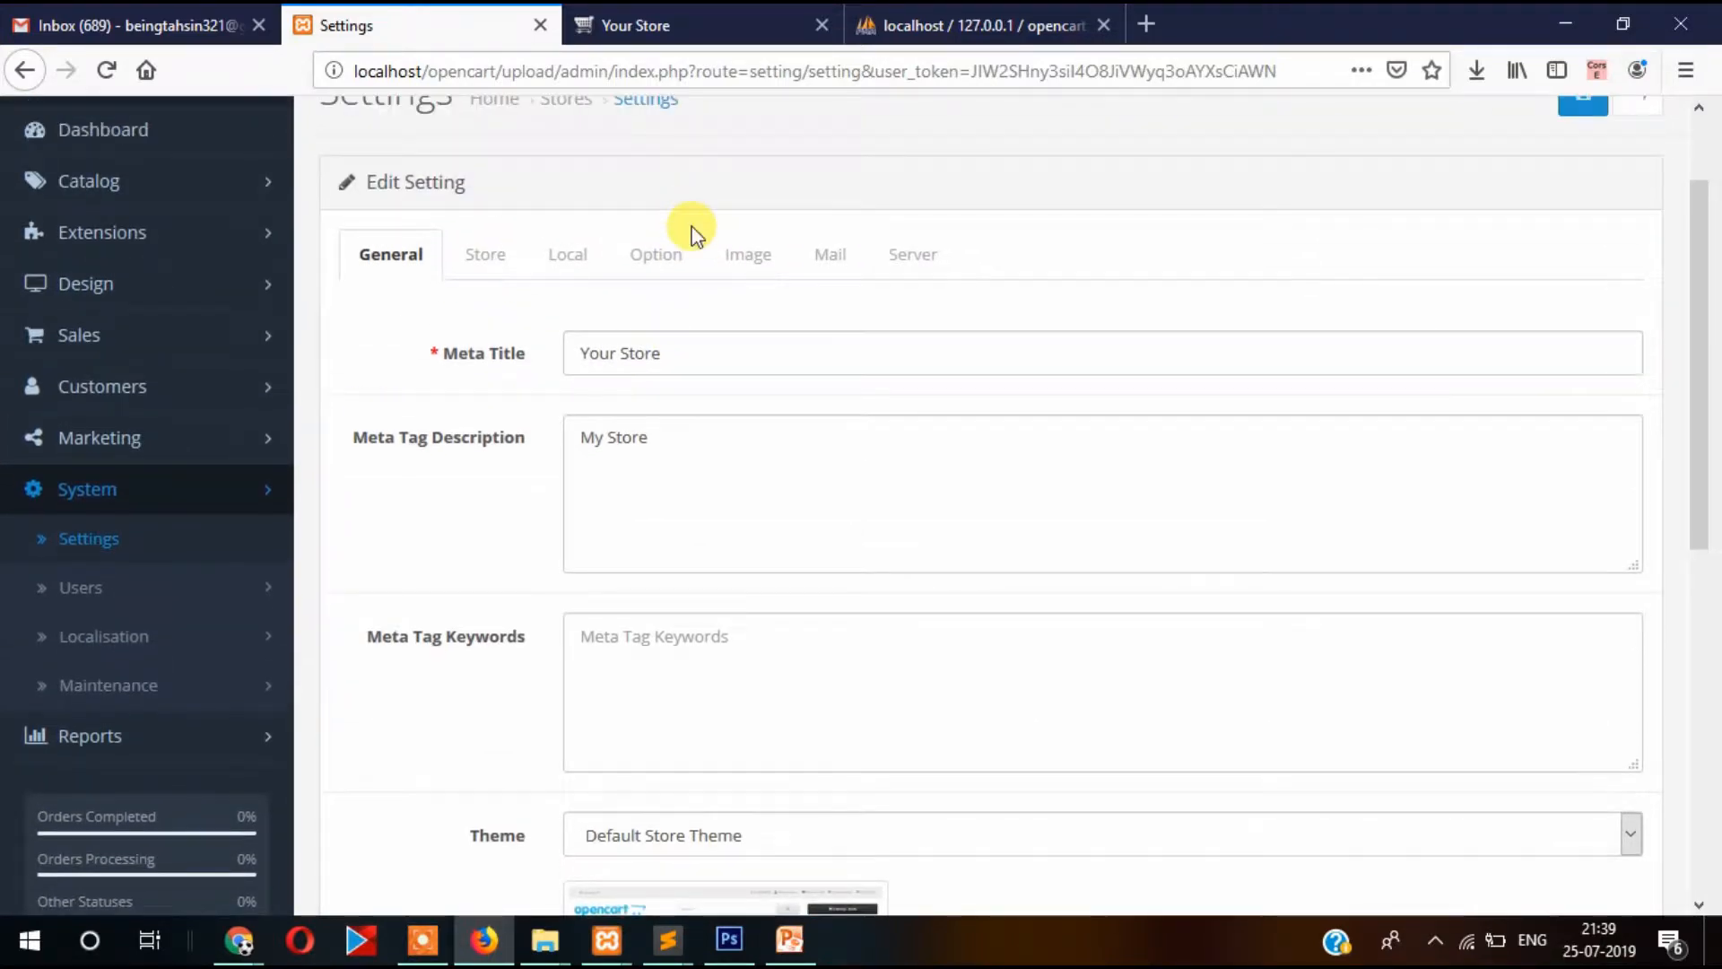
{"action": "left_click", "coordinate": [639, 24]}
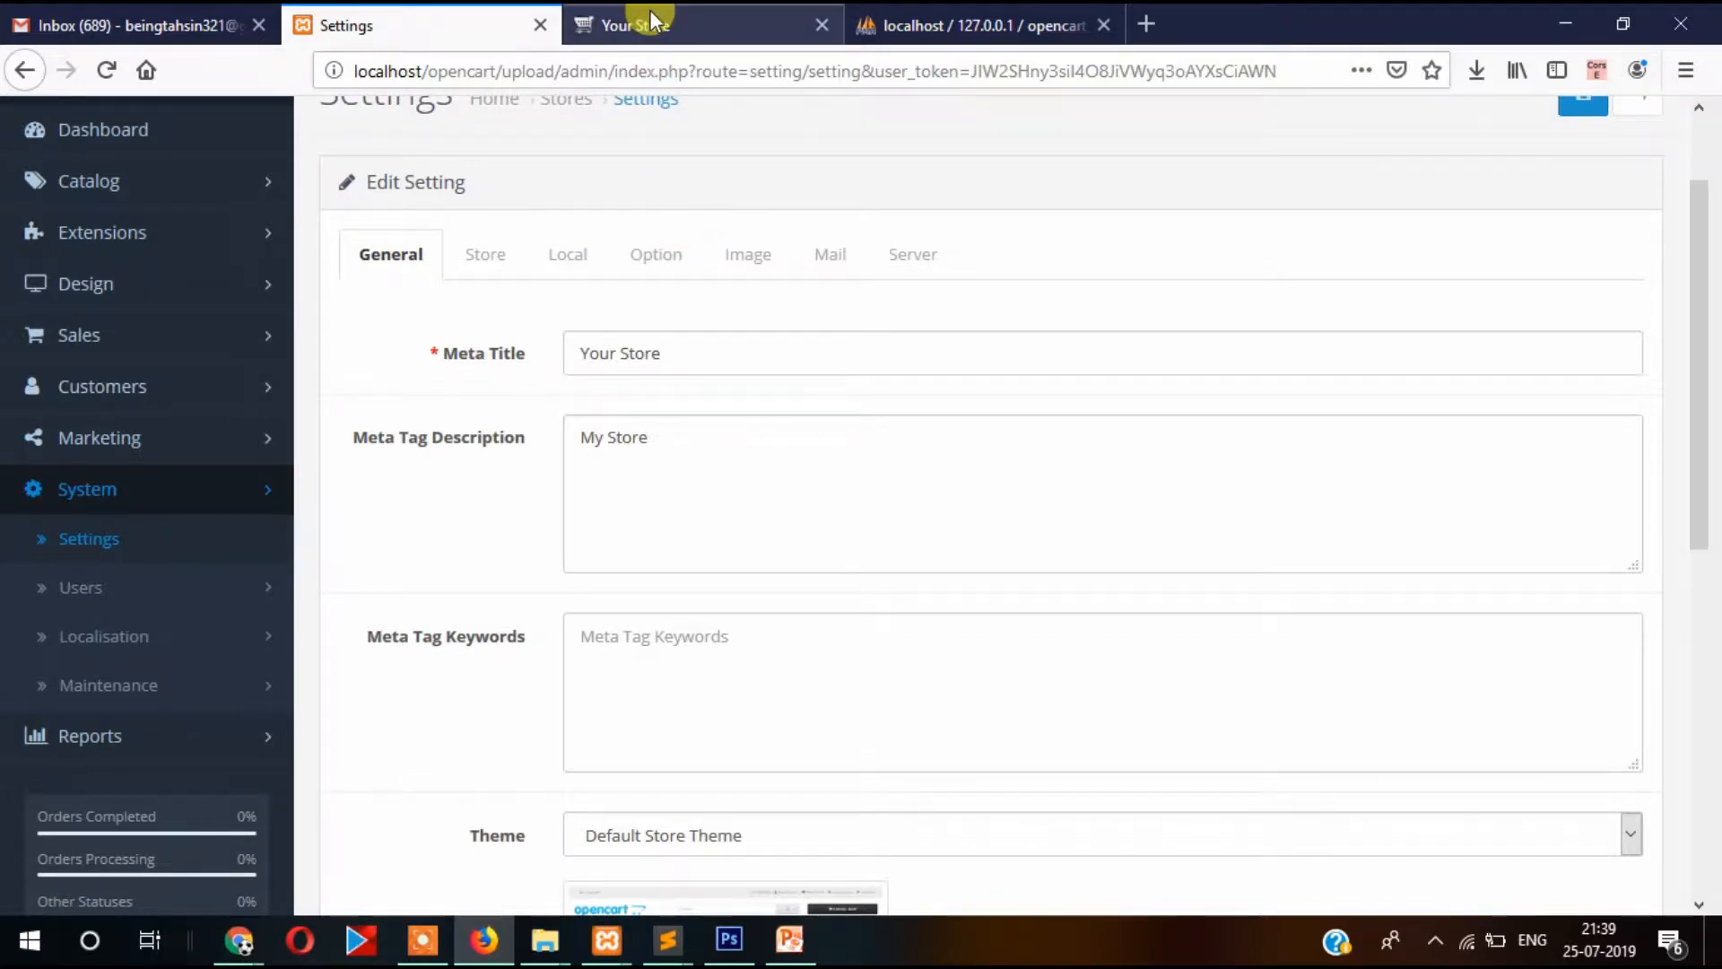
Reload the 'Your Store' storefront home page, then go back to the admin settings.
{"action": "left_click", "coordinate": [238, 216]}
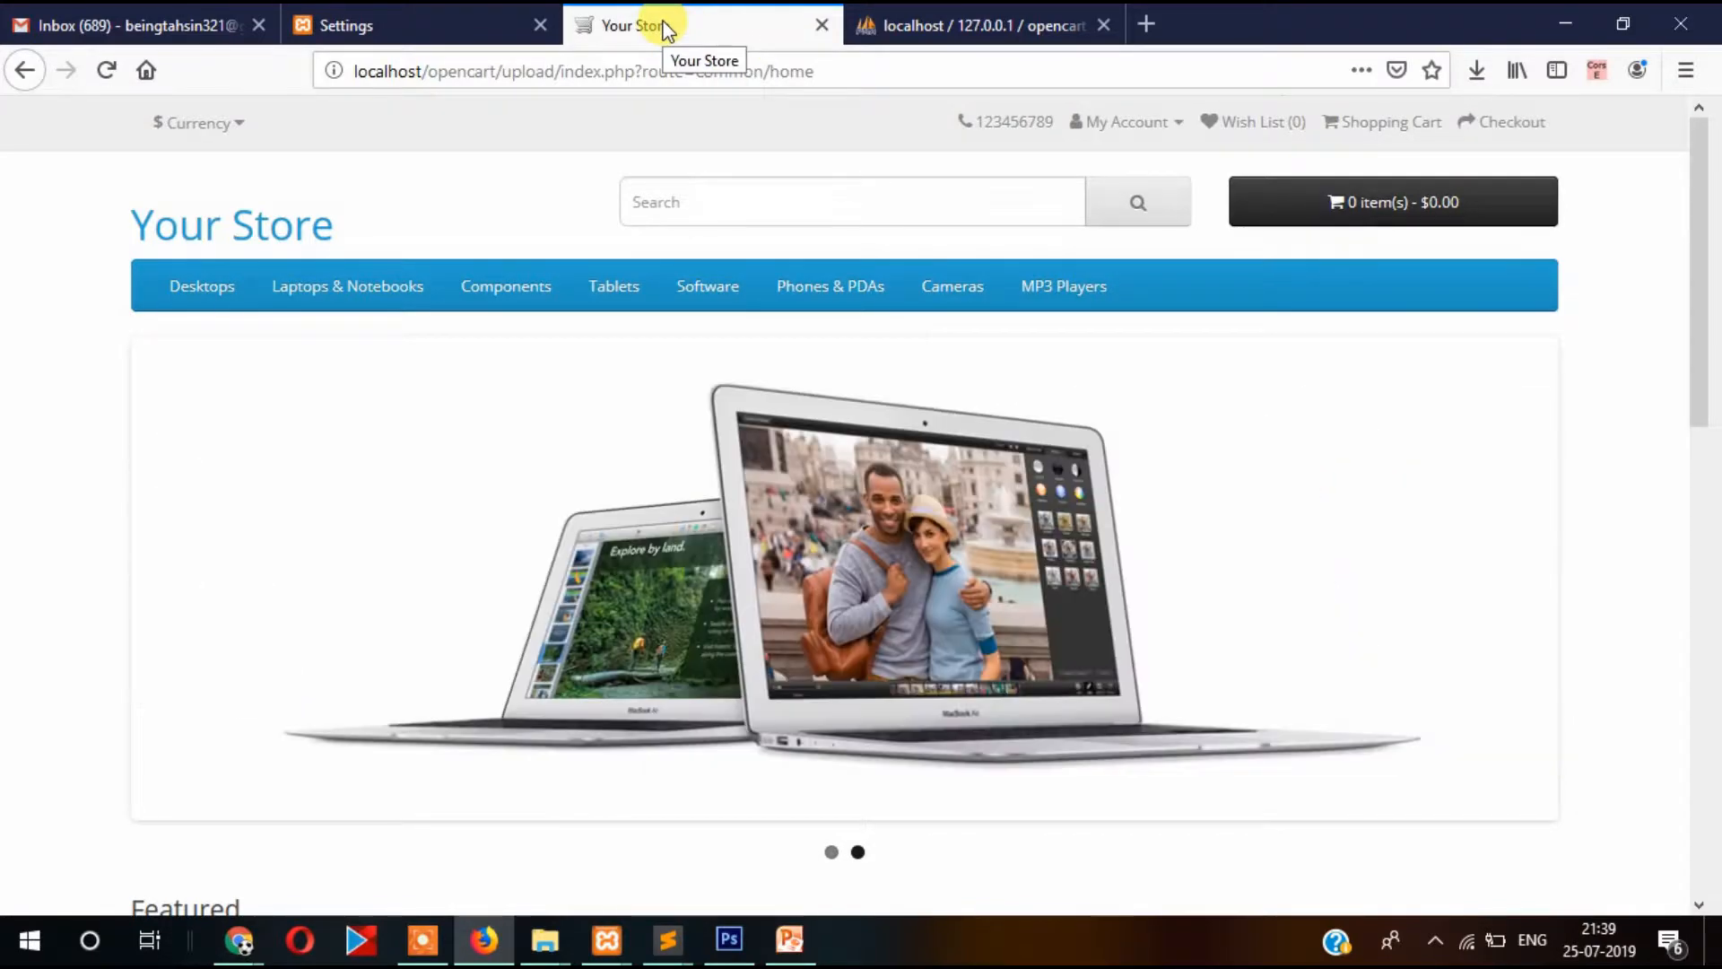
{"action": "left_click", "coordinate": [356, 23]}
Replace the Meta Title with 'Buy Electronics Gadgests with low price and with confidence'.
{"action": "scroll", "coordinate": [678, 251], "scroll_direction": "down", "scroll_amount": 2}
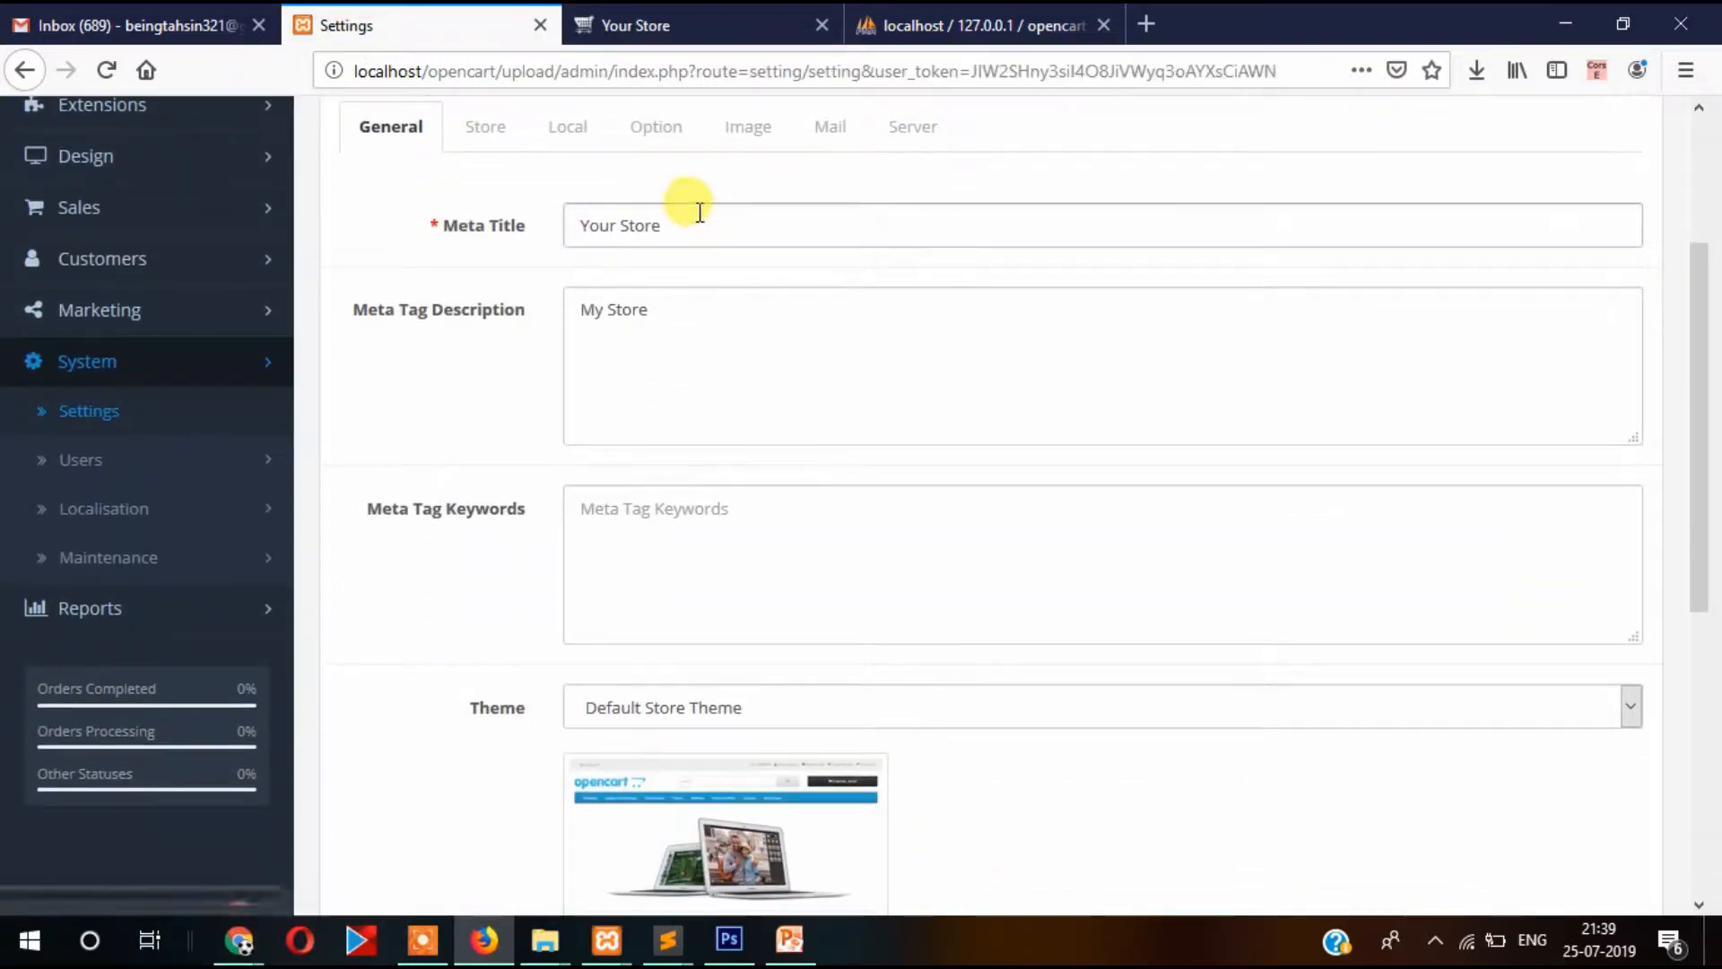
{"action": "left_click_drag", "start_coordinate": [673, 225], "coordinate": [500, 231]}
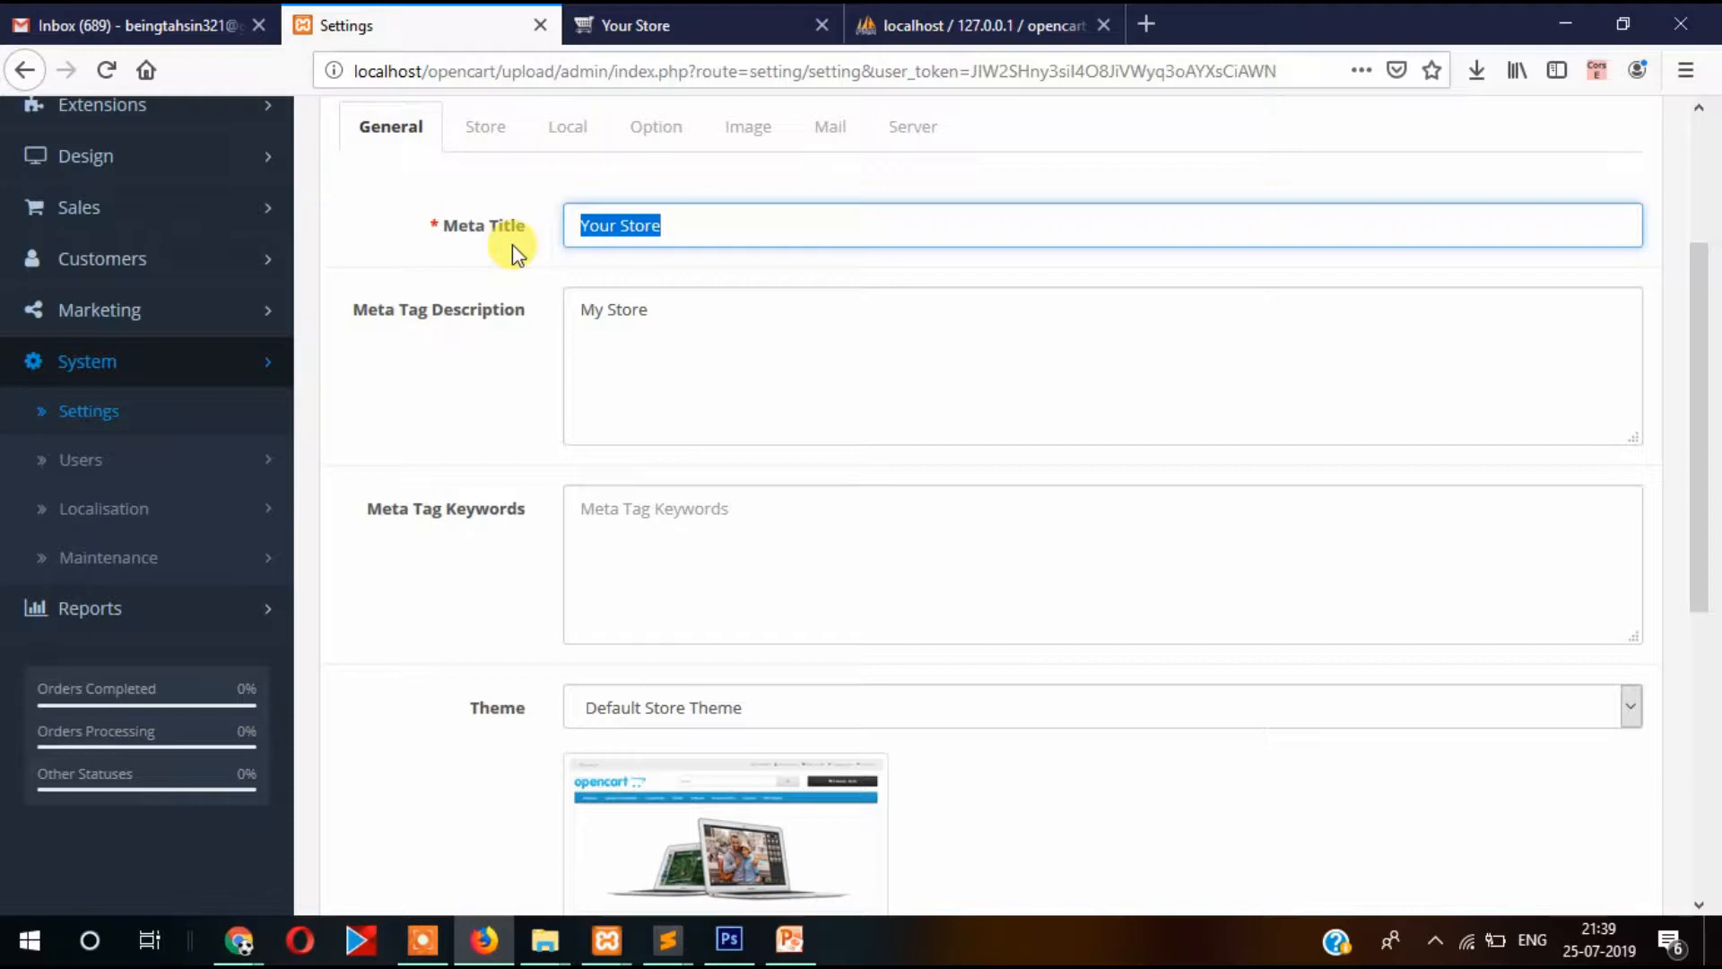
{"action": "type", "text": "My"}
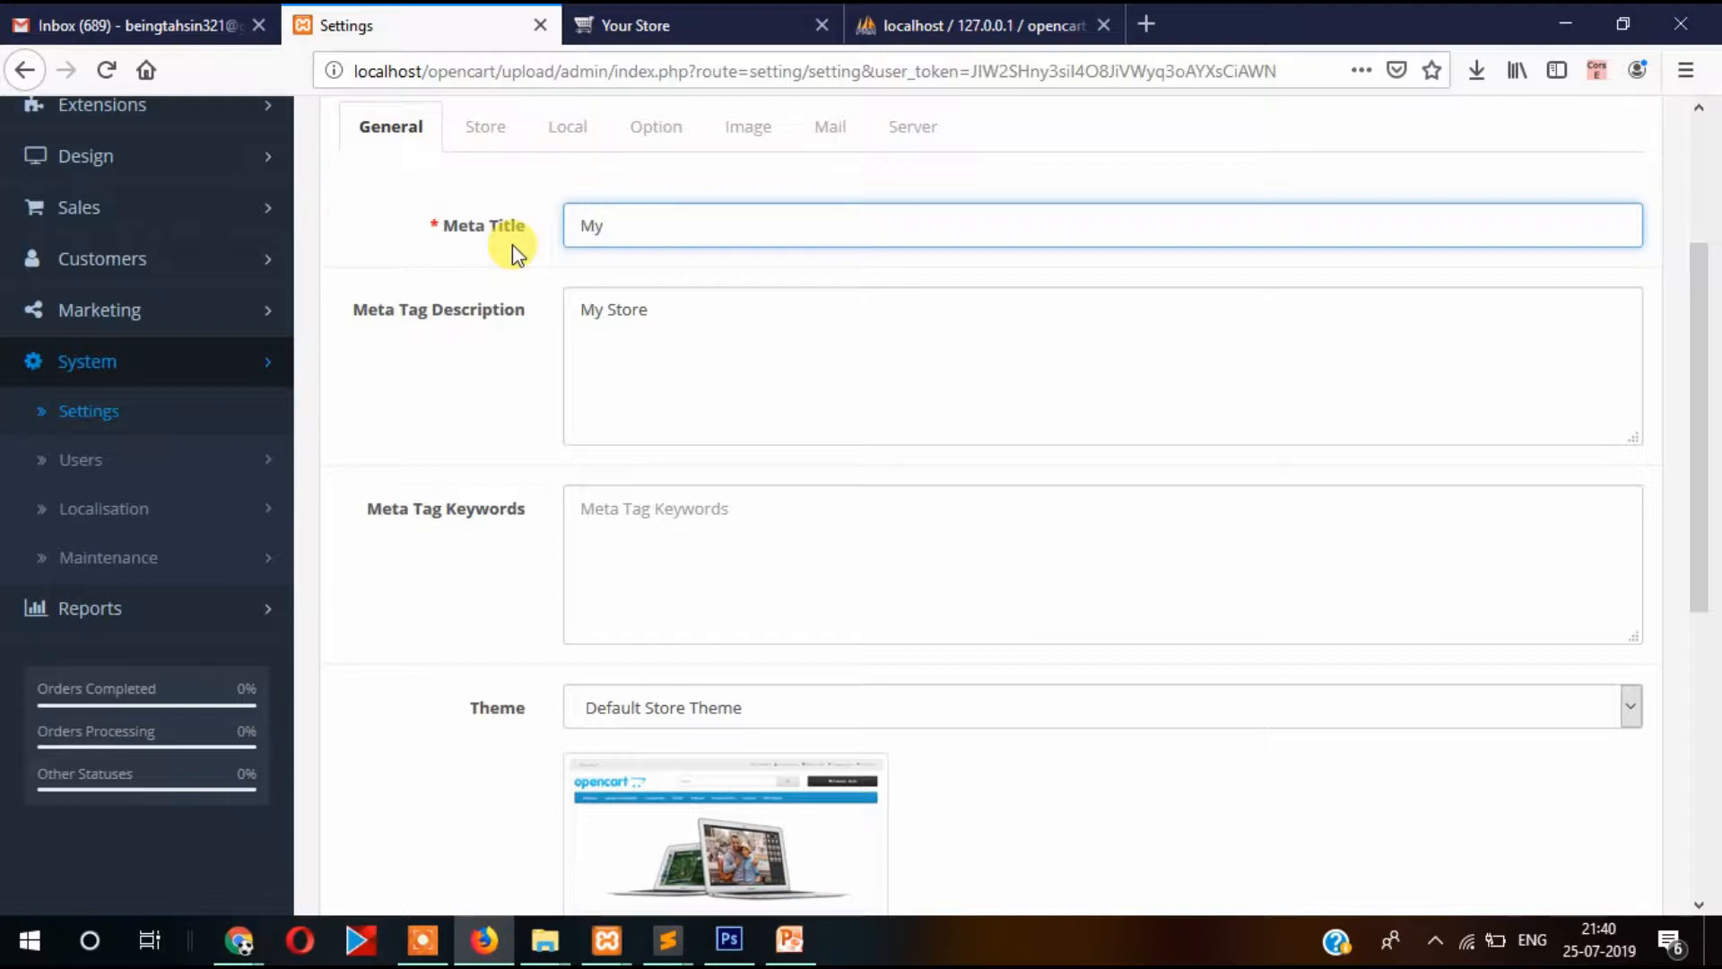
{"action": "type", "text": " G"}
{"action": "key", "text": "BackSpace"}
{"action": "key", "text": "BackSpace"}
{"action": "key", "text": "BackSpace"}
{"action": "key", "text": "BackSpace"}
{"action": "type", "text": "Buy ladies"}
{"action": "key", "text": "BackSpace"}
{"action": "key", "text": "BackSpace"}
{"action": "key", "text": "BackSpace"}
{"action": "key", "text": "BackSpace"}
{"action": "key", "text": "BackSpace"}
{"action": "type", "text": "Electroni"}
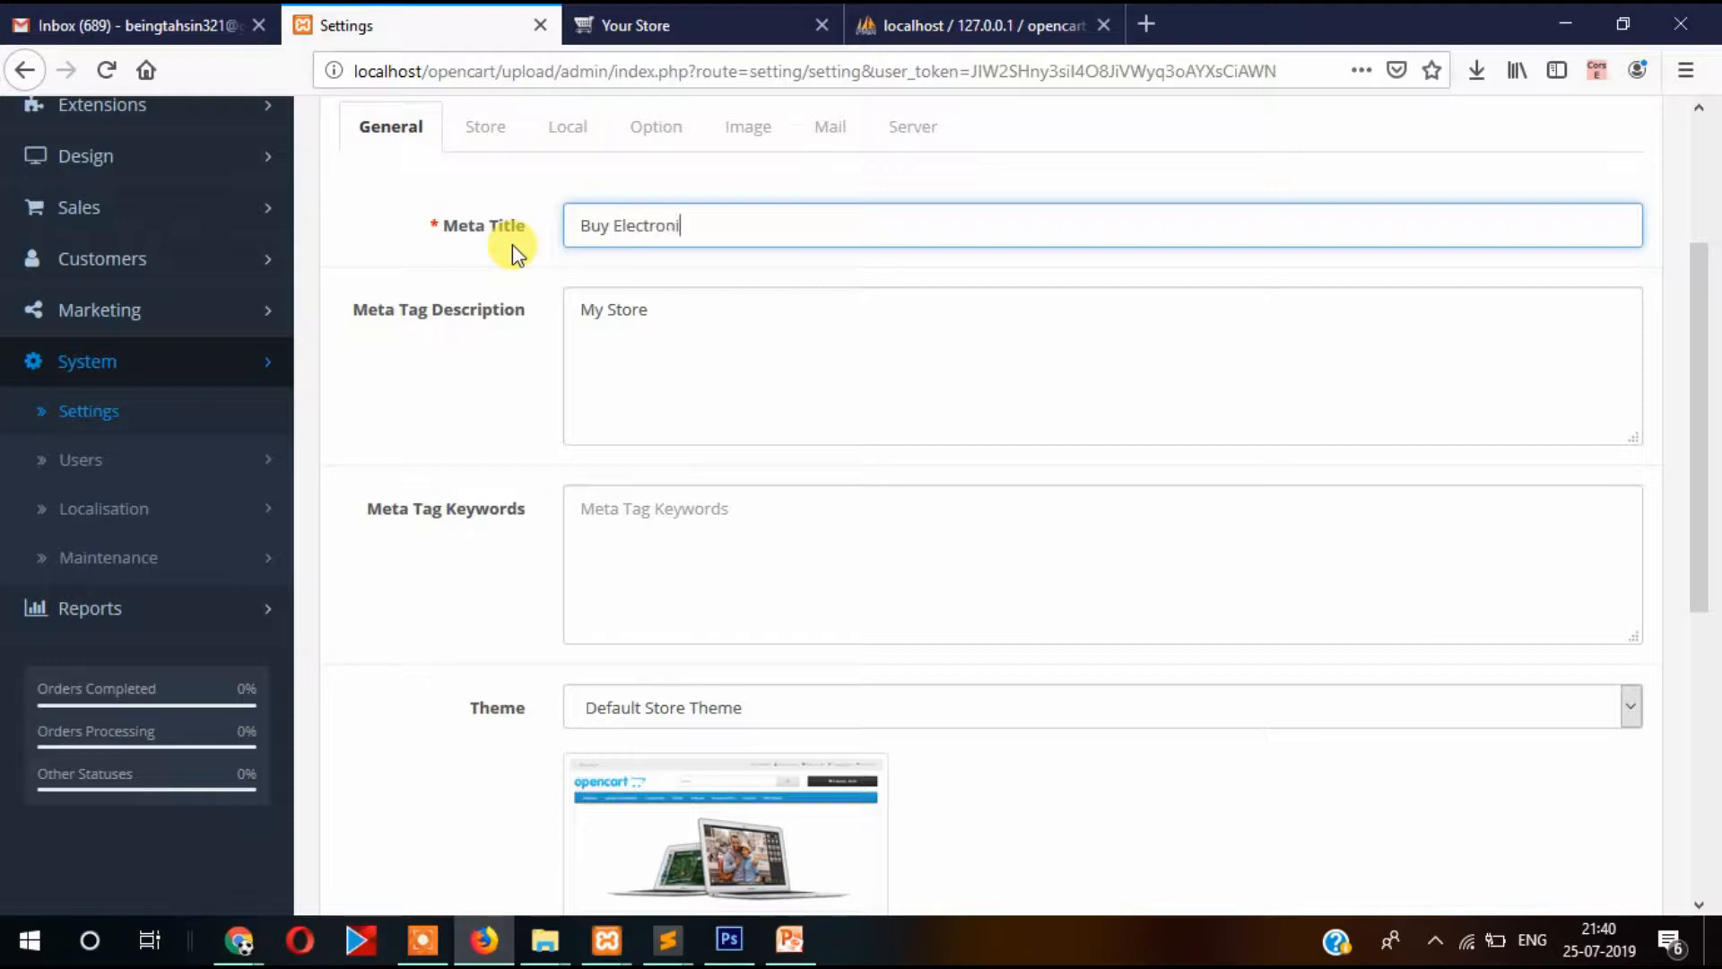
{"action": "type", "text": "cs  Gadgests fro"}
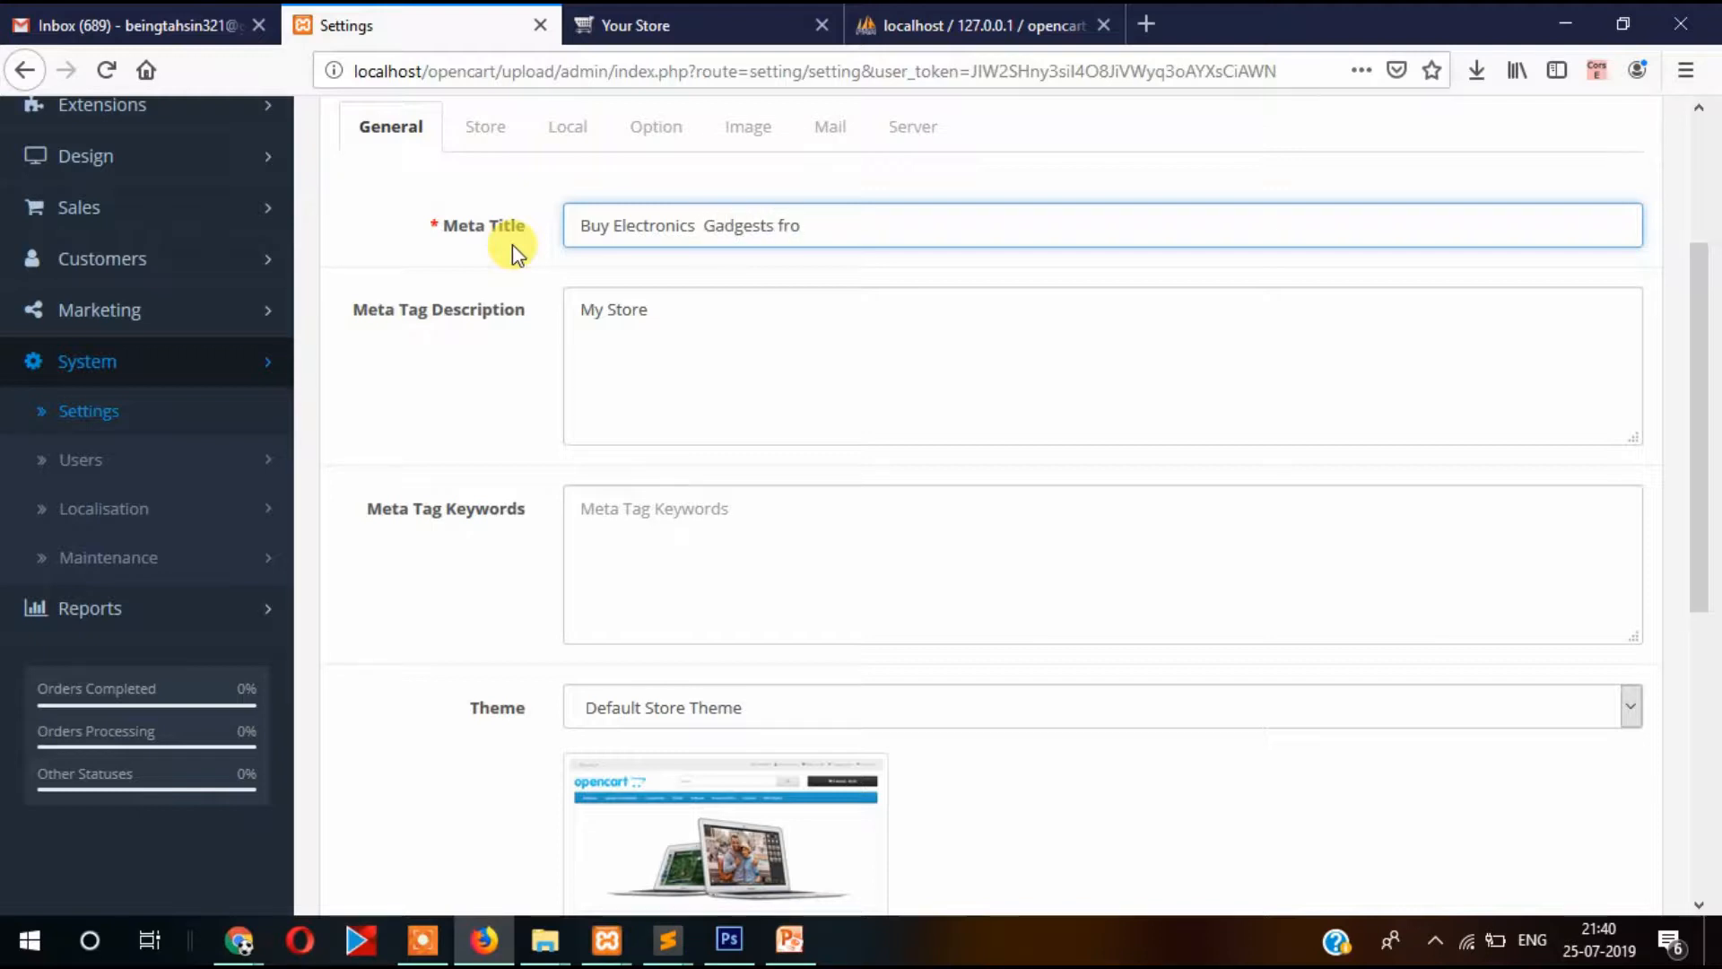
{"action": "key", "text": "BackSpace"}
{"action": "key", "text": "BackSpace"}
{"action": "key", "text": "BackSpace"}
{"action": "key", "text": "BackSpace"}
{"action": "type", "text": "with low price and with"}
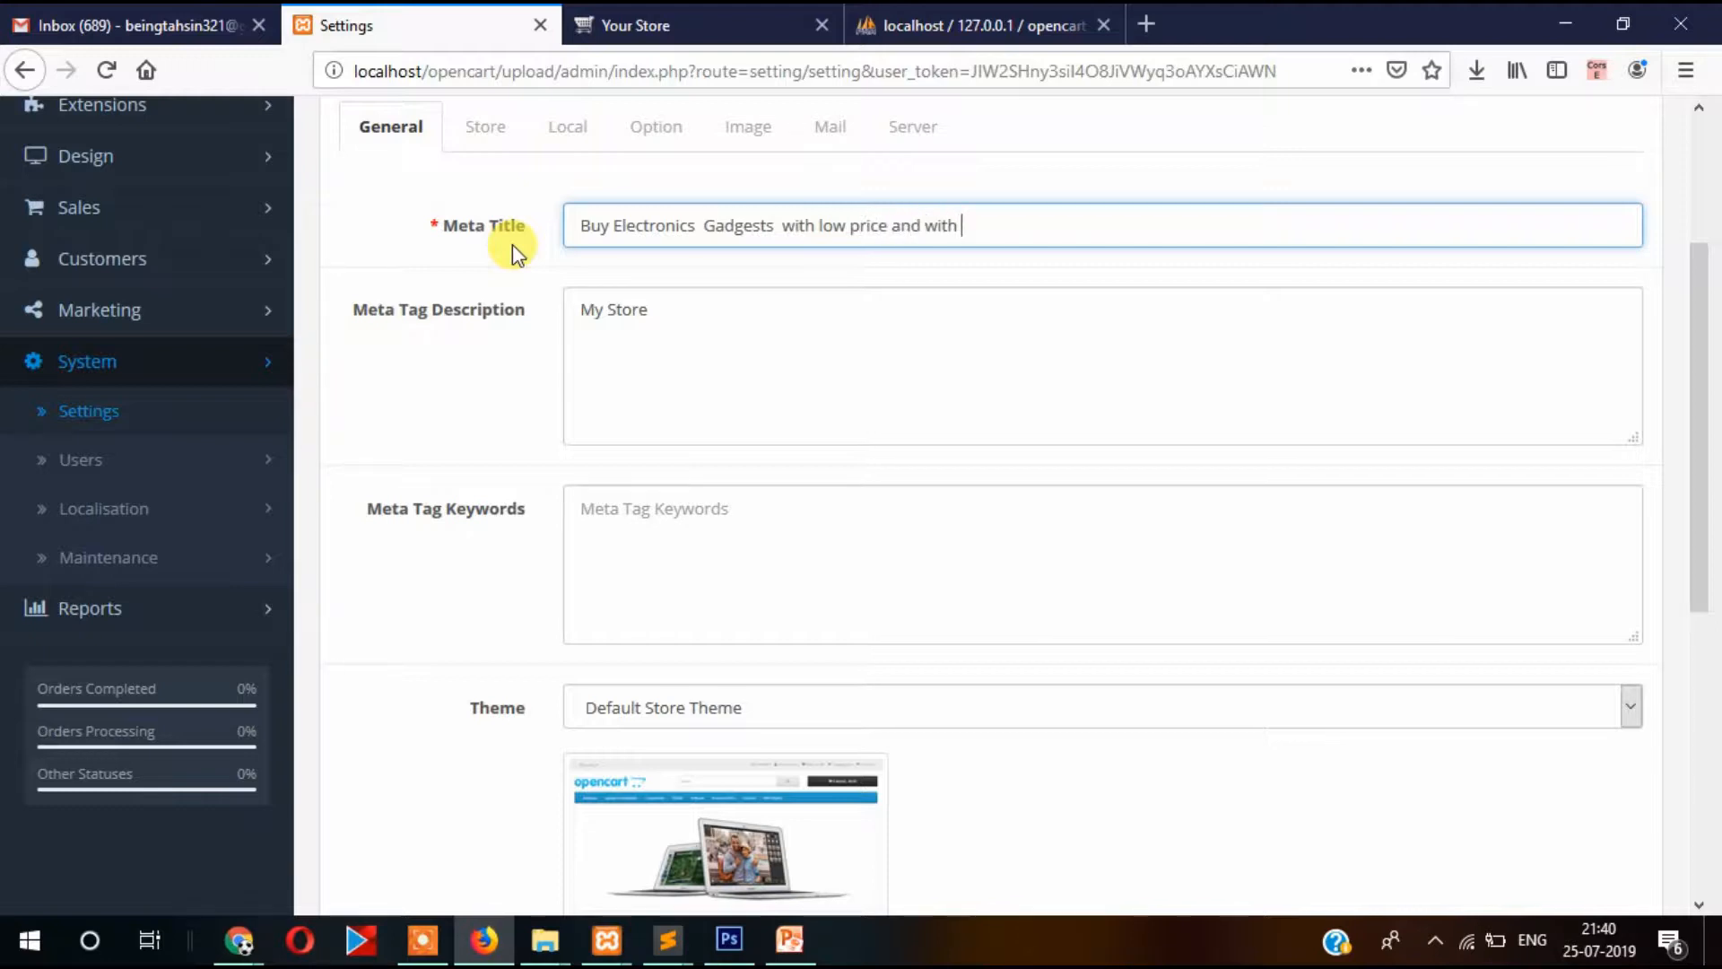
{"action": "type", "text": " confidence"}
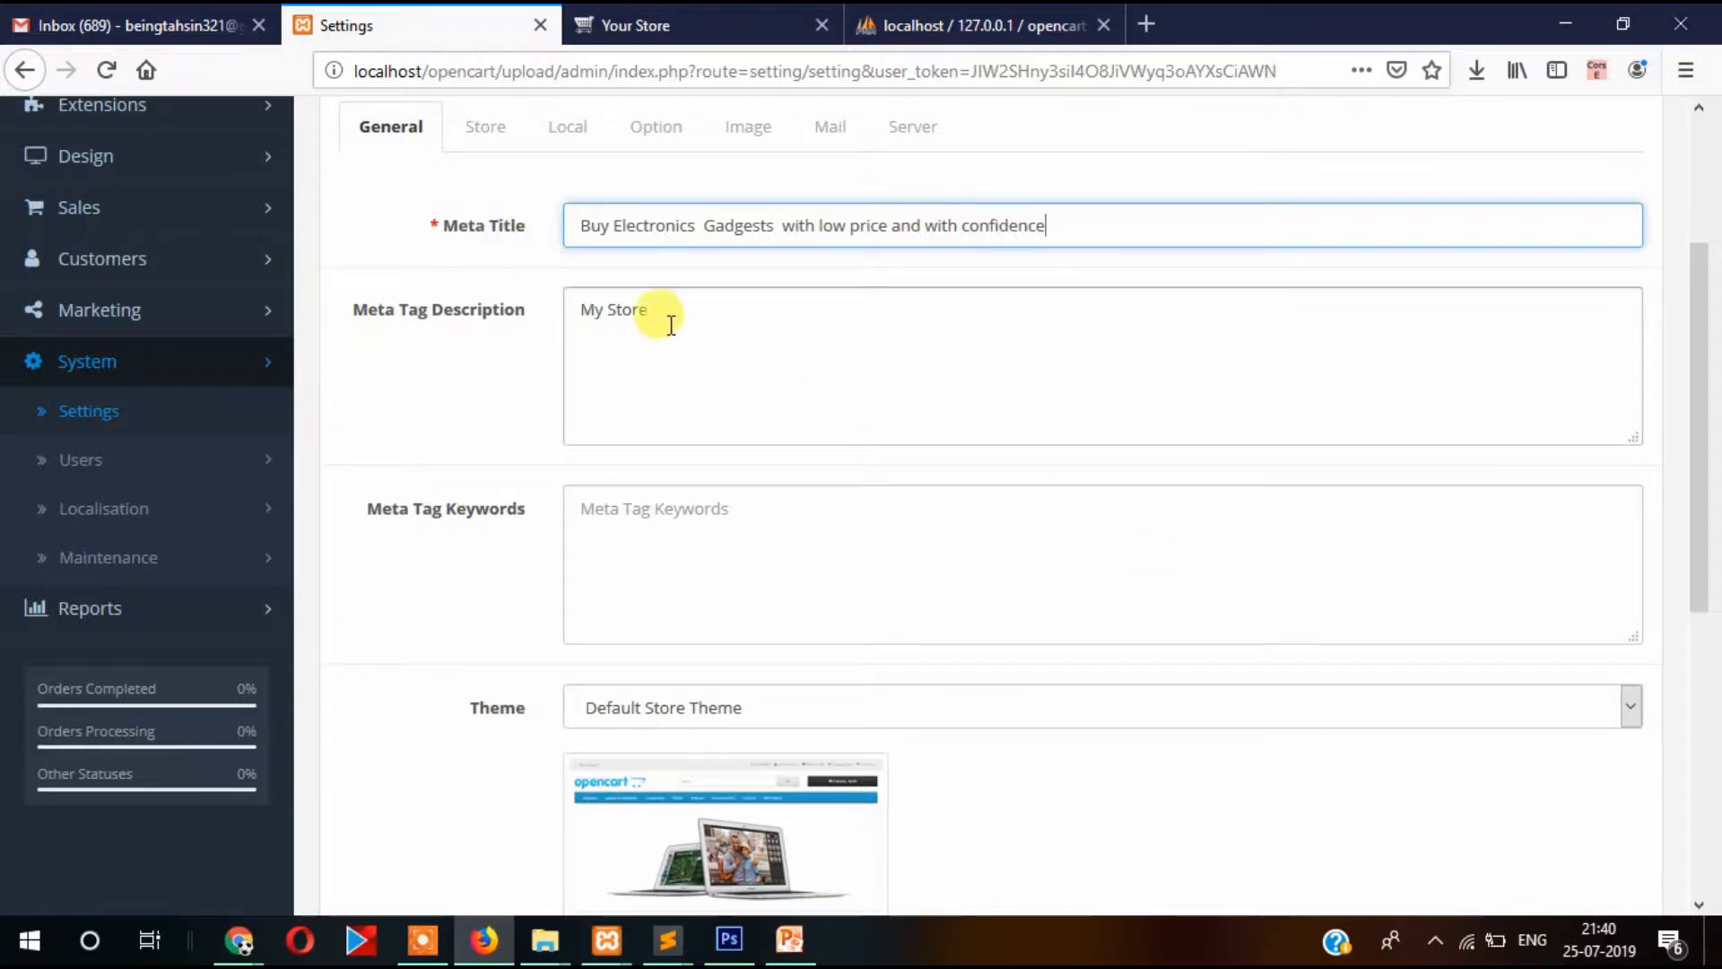
{"action": "left_click", "coordinate": [732, 325]}
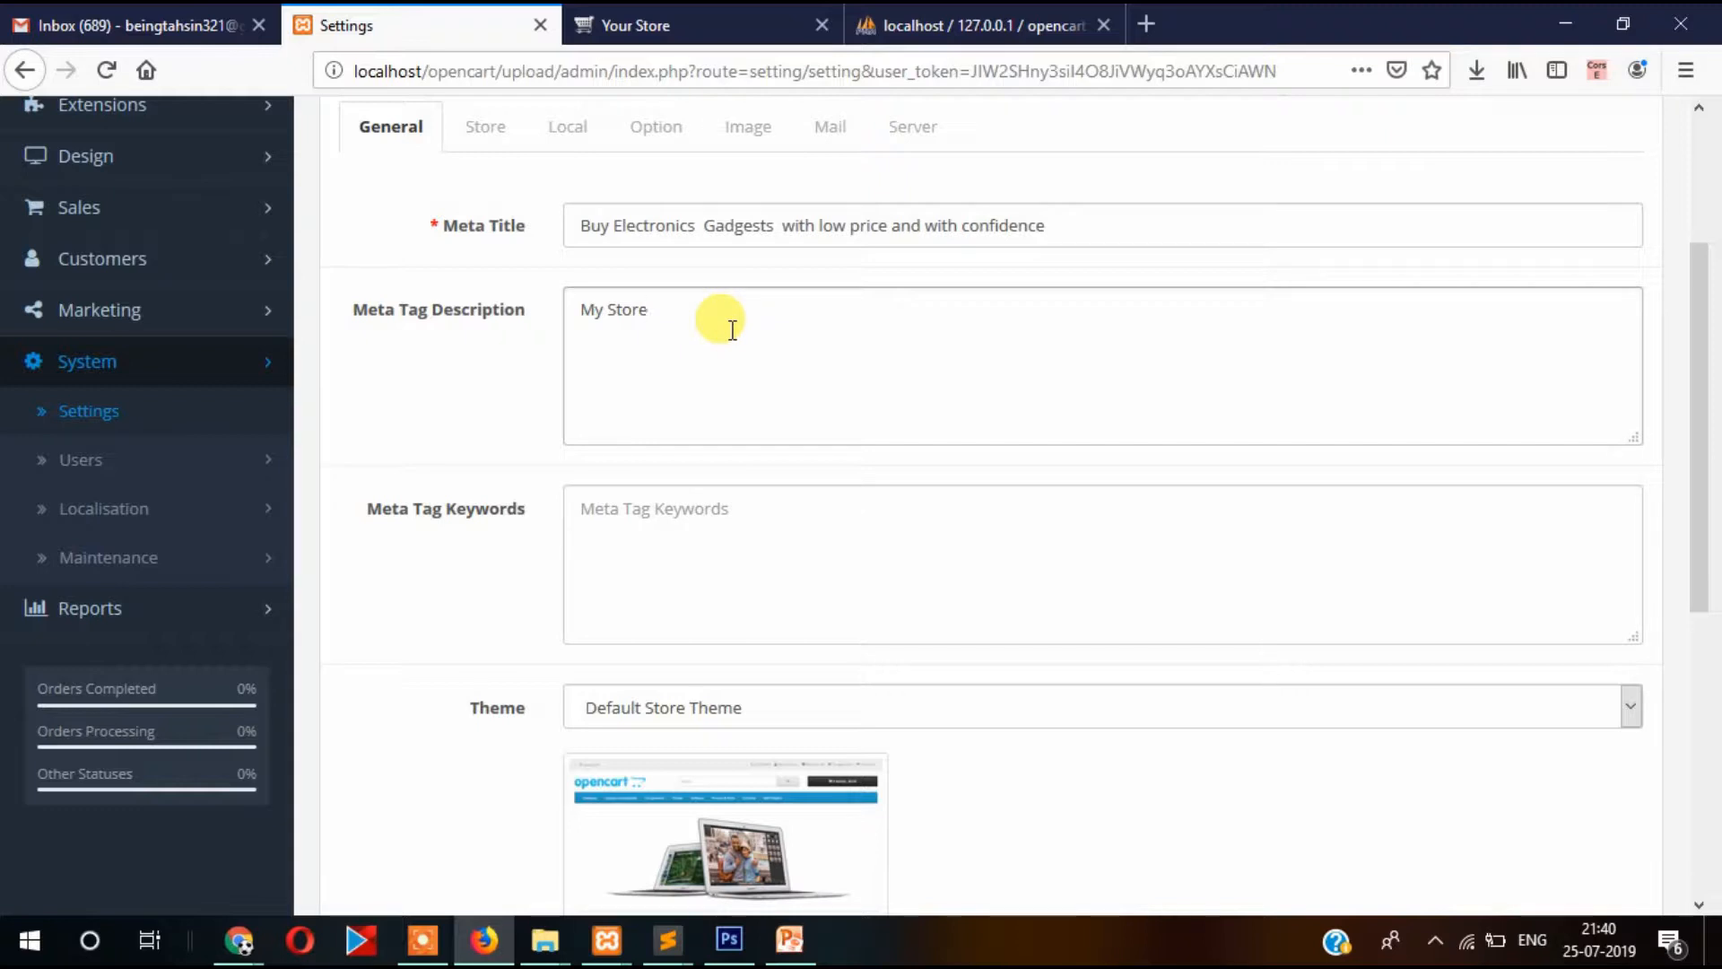
{"action": "left_click", "coordinate": [732, 330]}
Search Google for 'buy ladies garments' in a new tab.
{"action": "left_click", "coordinate": [1146, 25]}
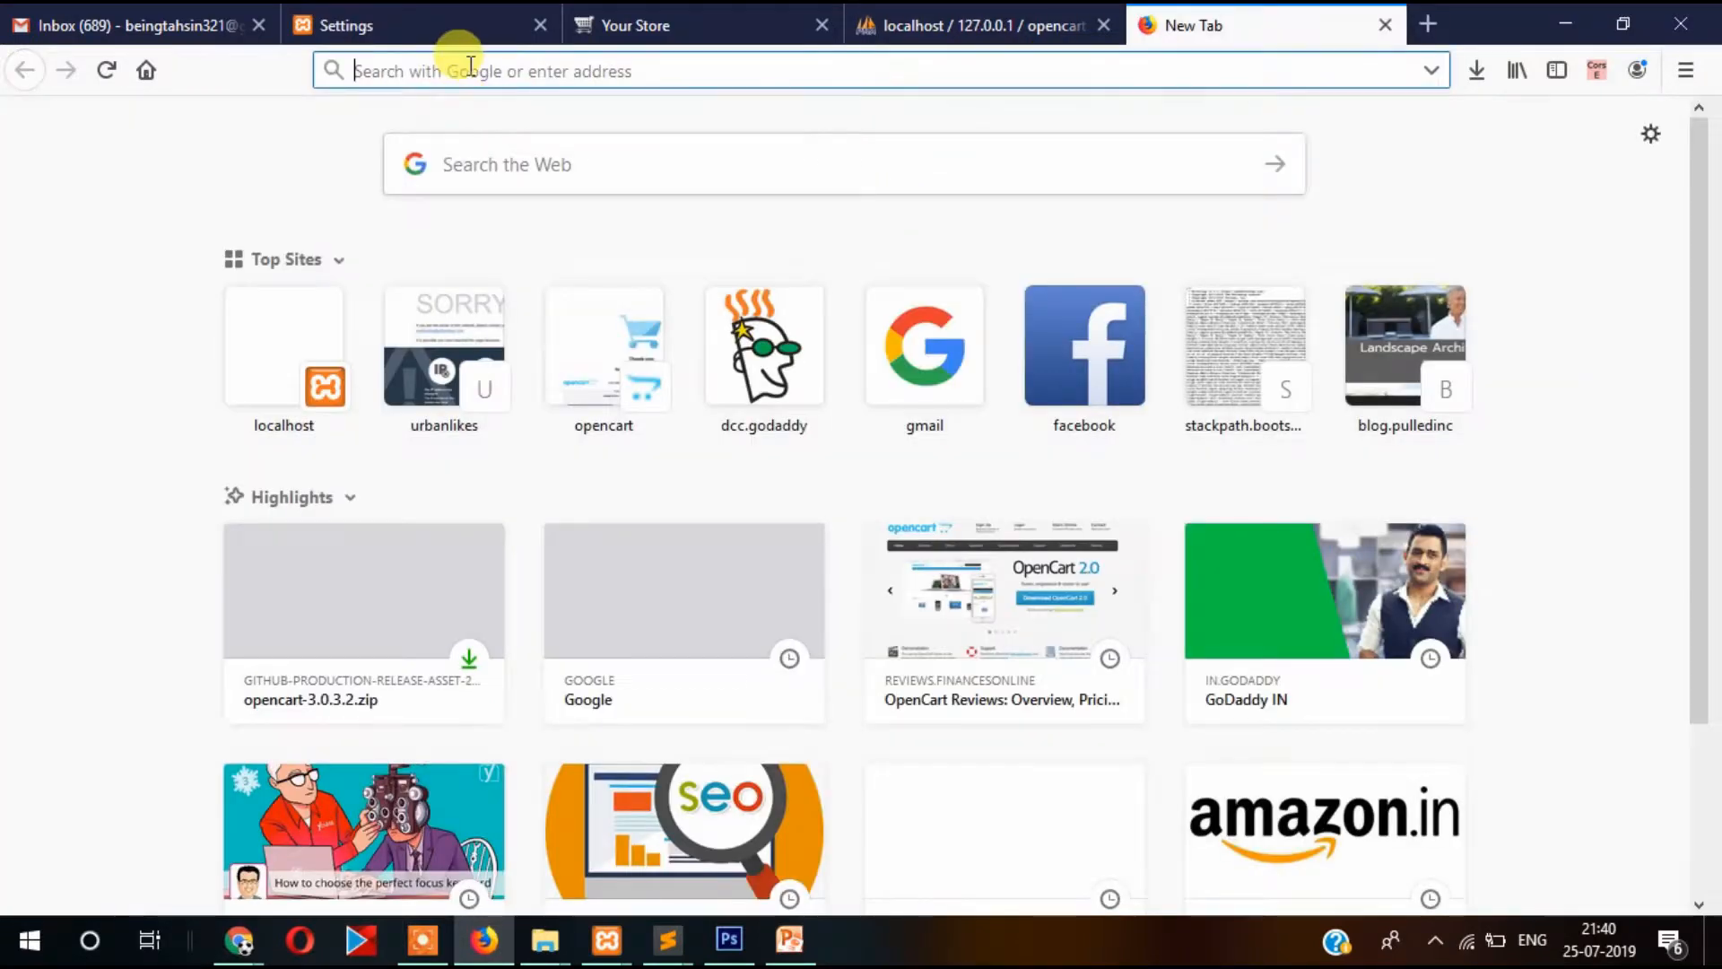
{"action": "type", "text": "google.com/"}
{"action": "key", "text": "Return"}
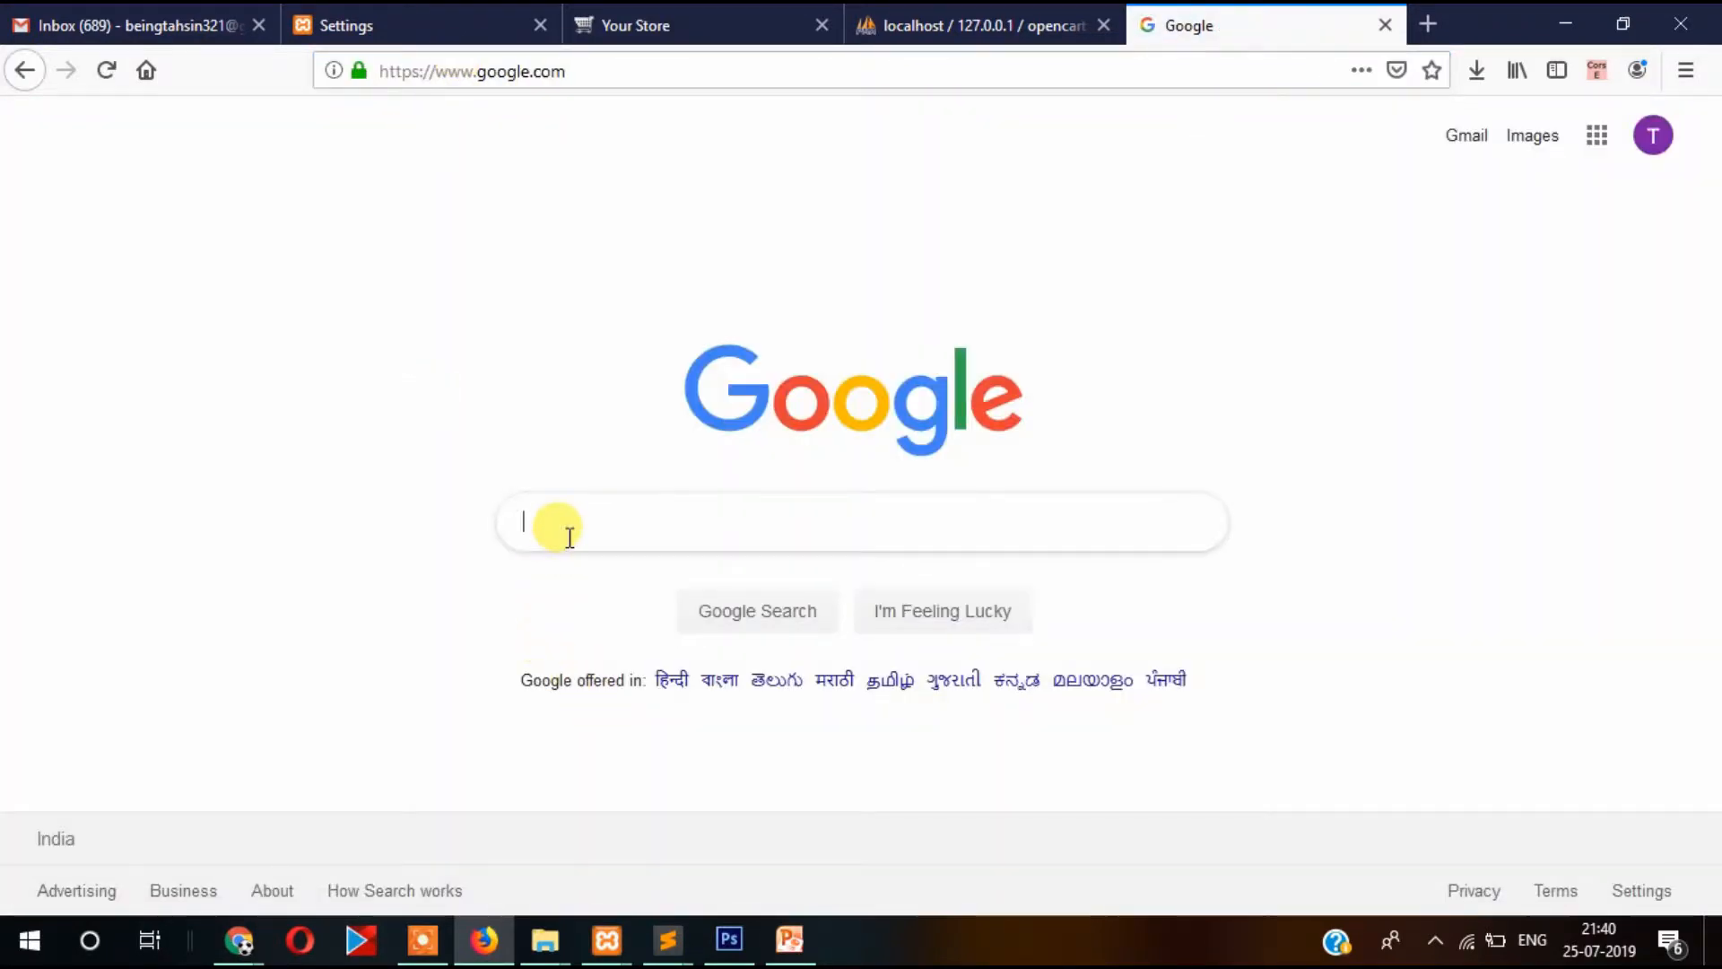
{"action": "left_click", "coordinate": [565, 533]}
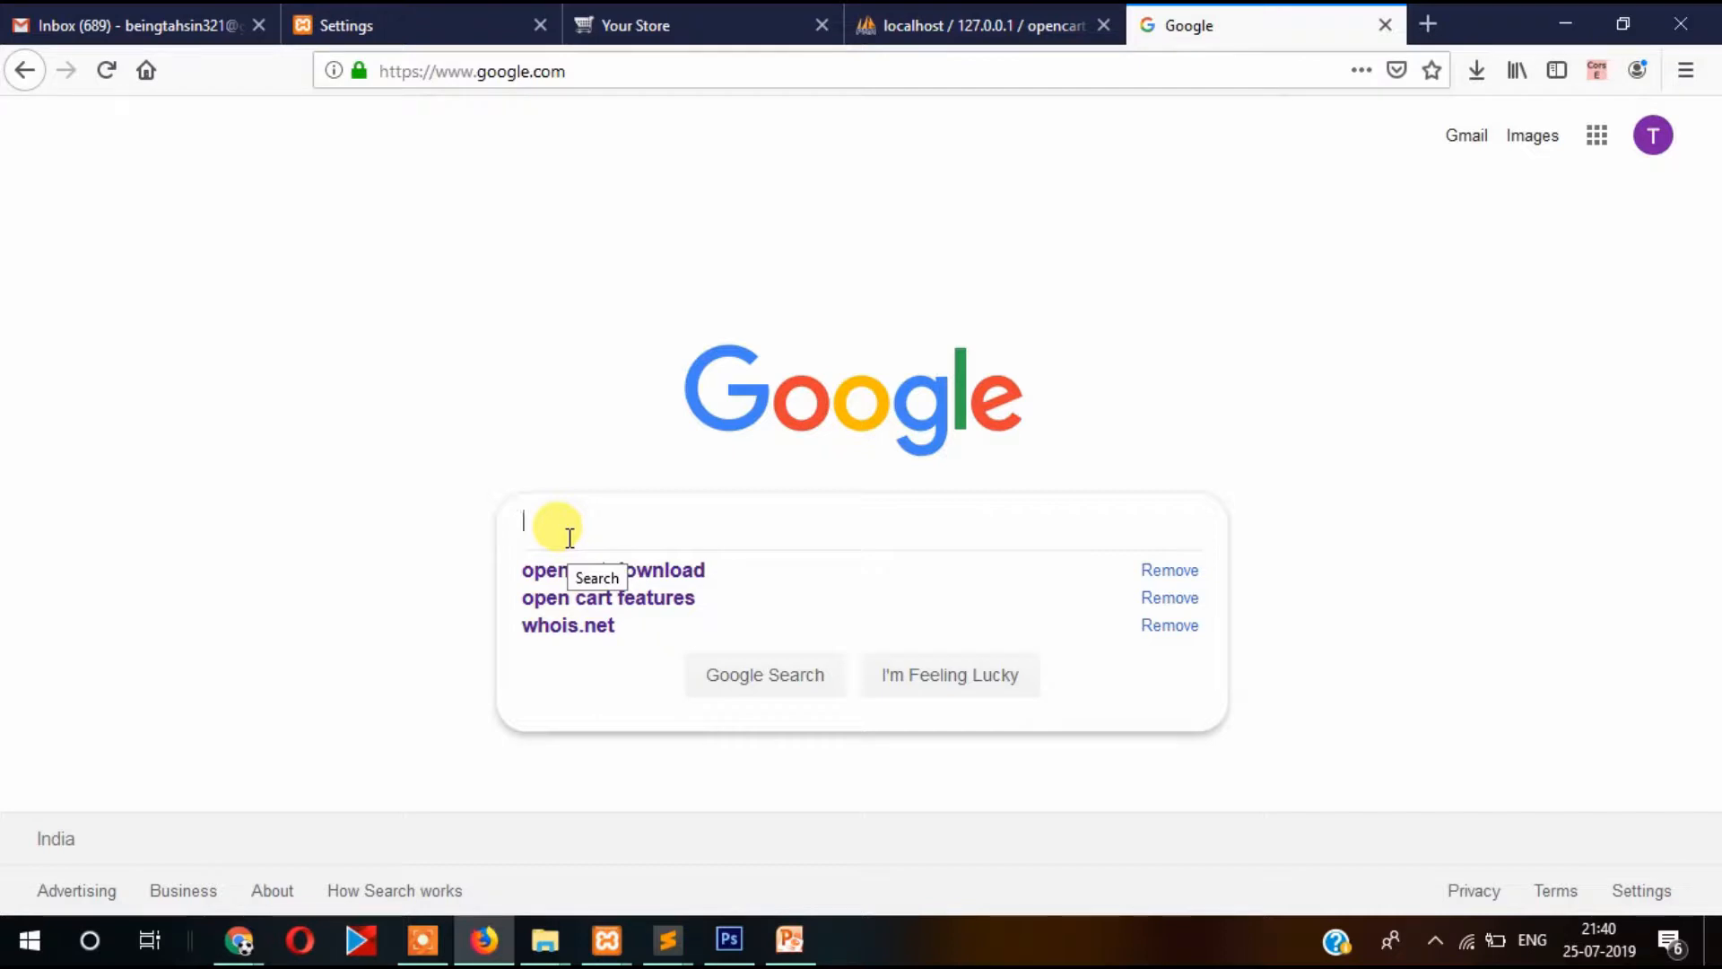
{"action": "type", "text": "buy"}
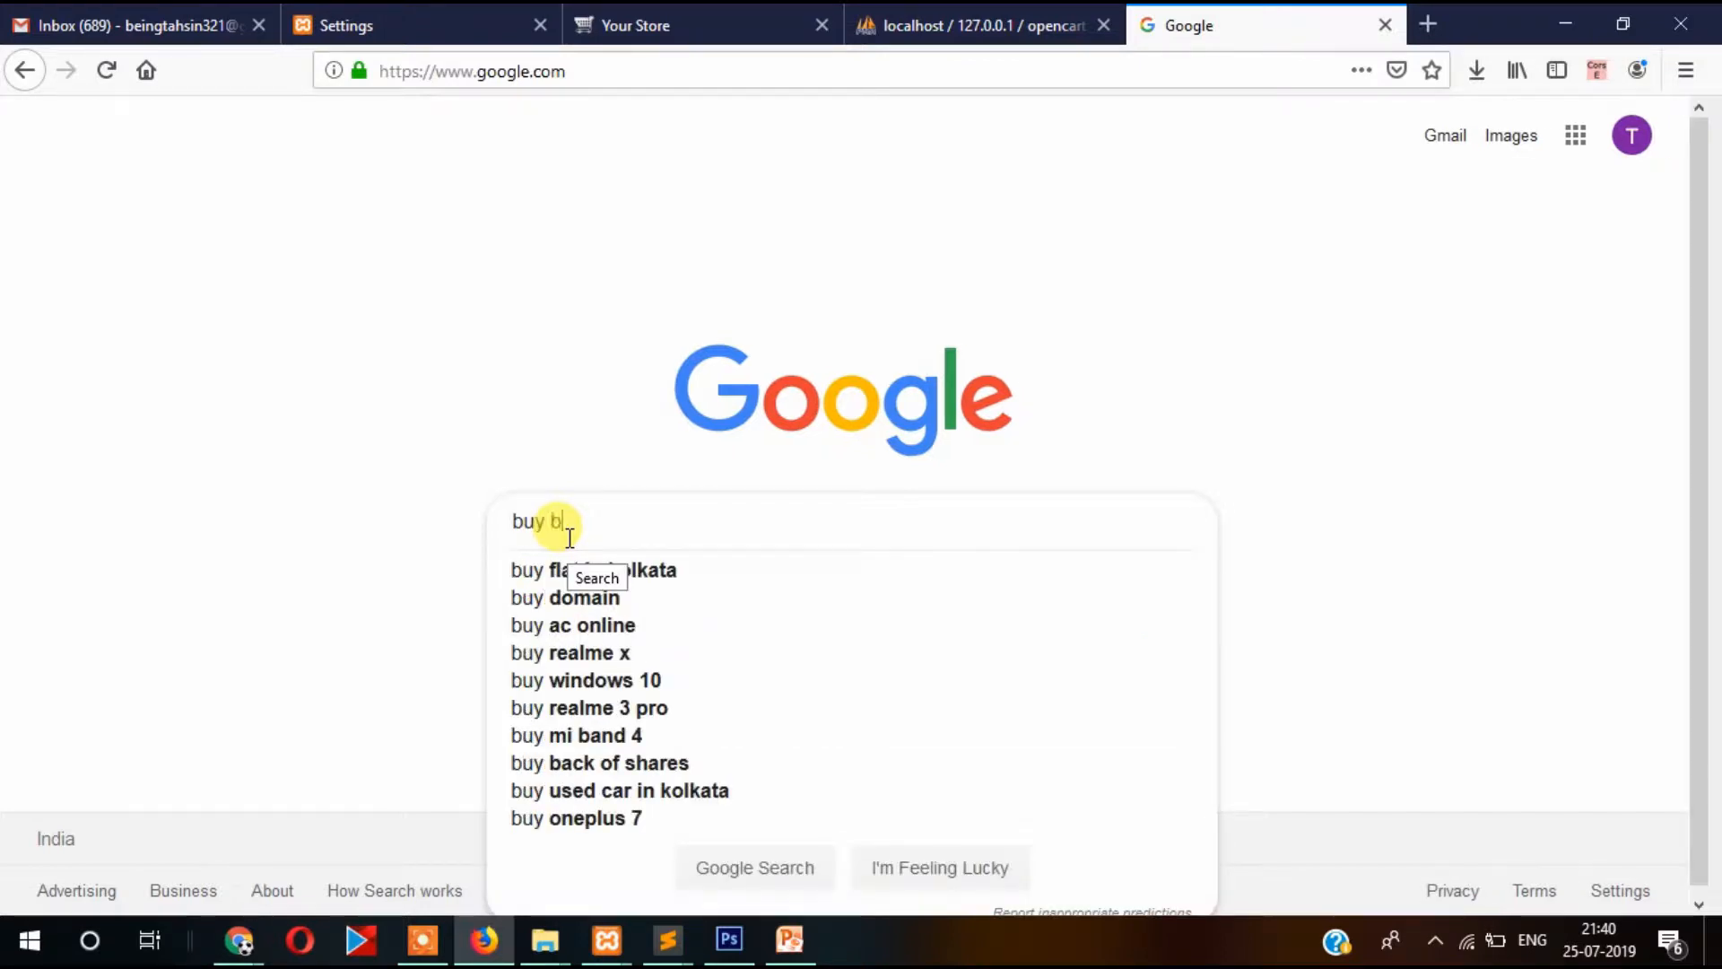
{"action": "type", "text": " ladies"}
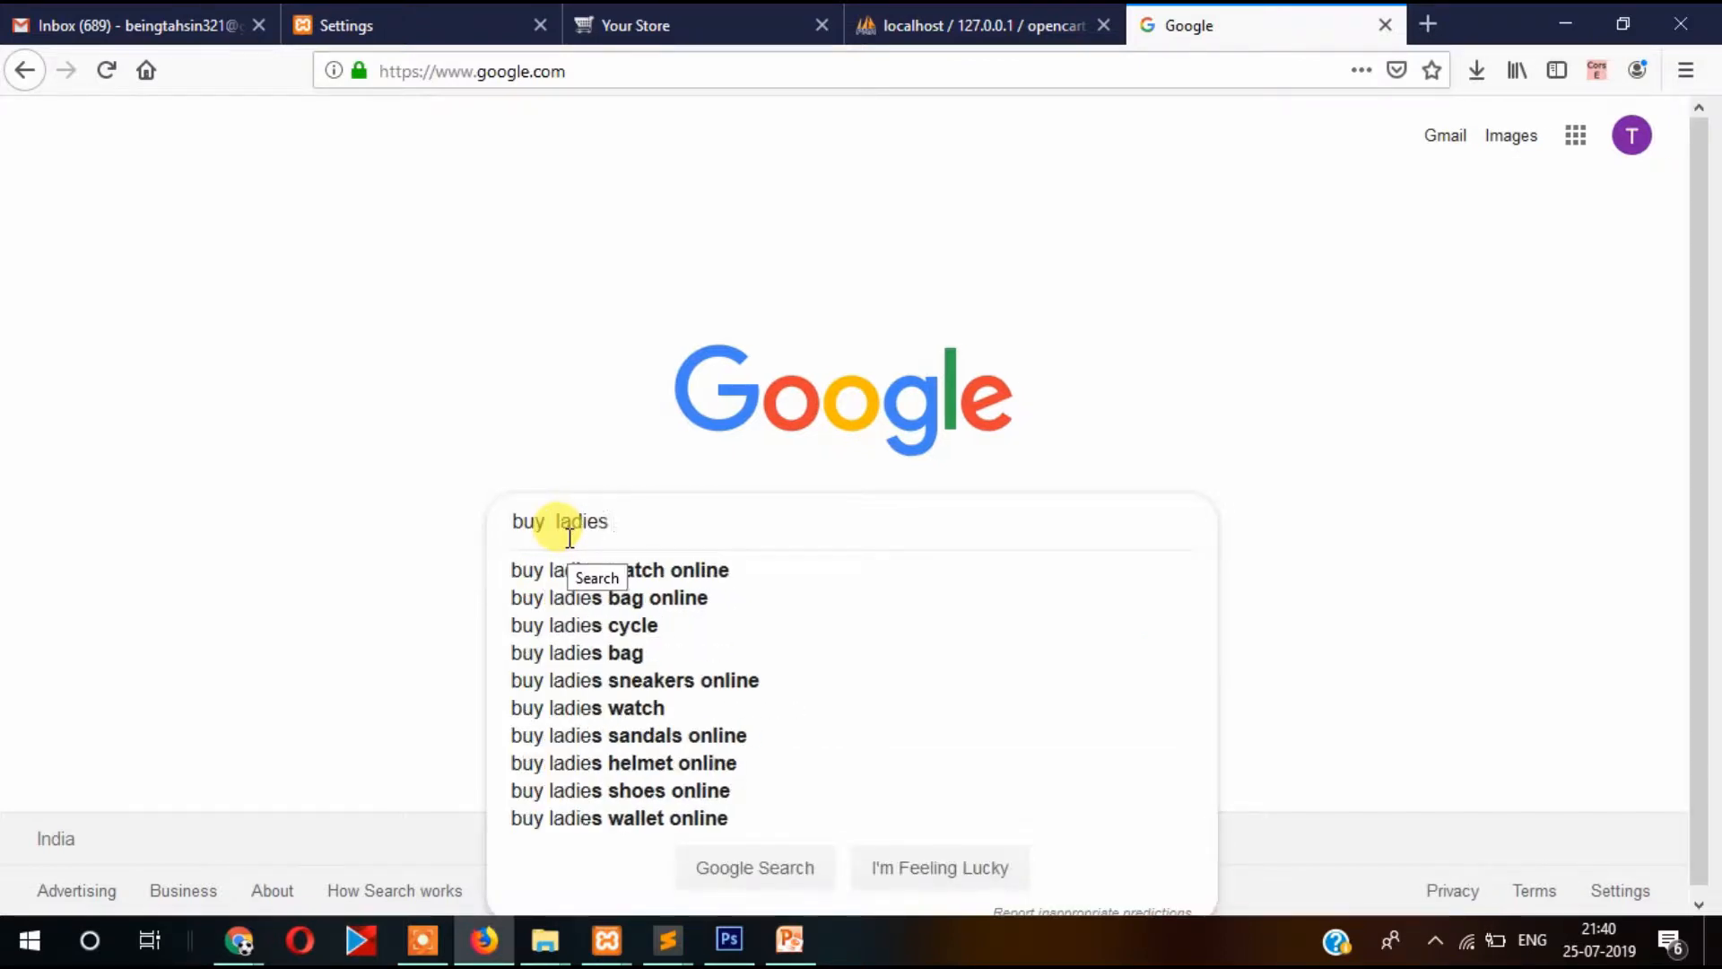
{"action": "type", "text": " garments"}
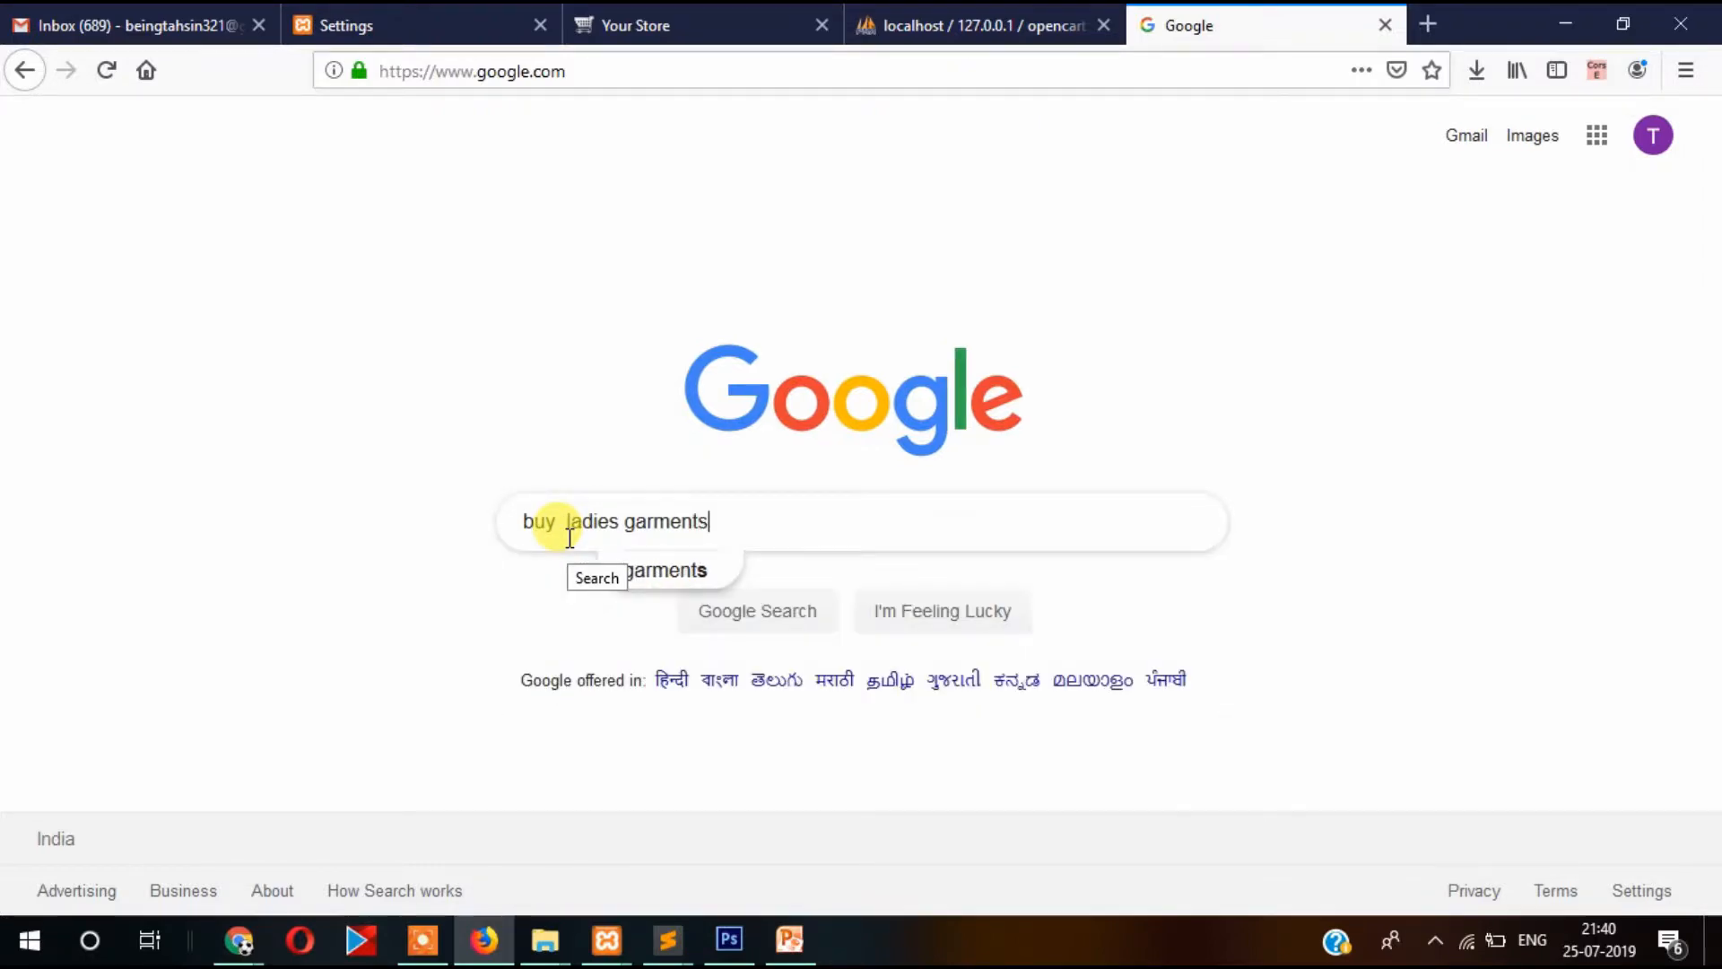
{"action": "key", "text": "Return"}
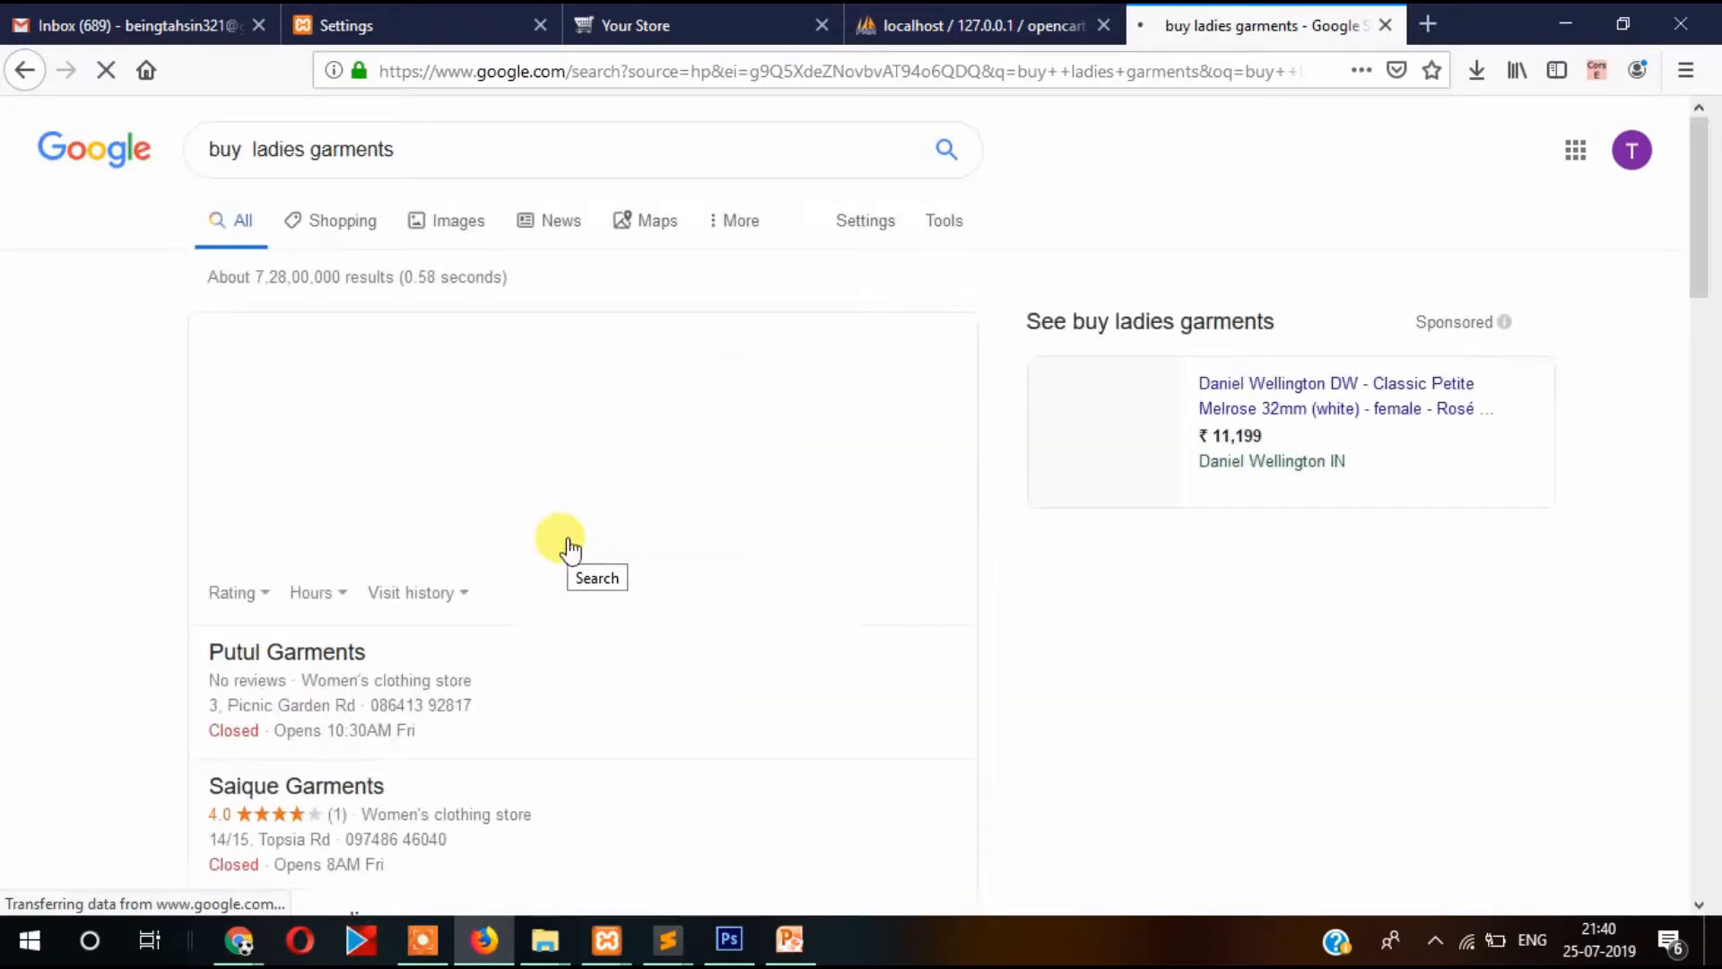
Study the Myntra results' description snippets by highlighting their text.
{"action": "scroll", "coordinate": [4, 605], "scroll_direction": "down", "scroll_amount": 4}
{"action": "scroll", "coordinate": [4, 605], "scroll_direction": "down", "scroll_amount": 5}
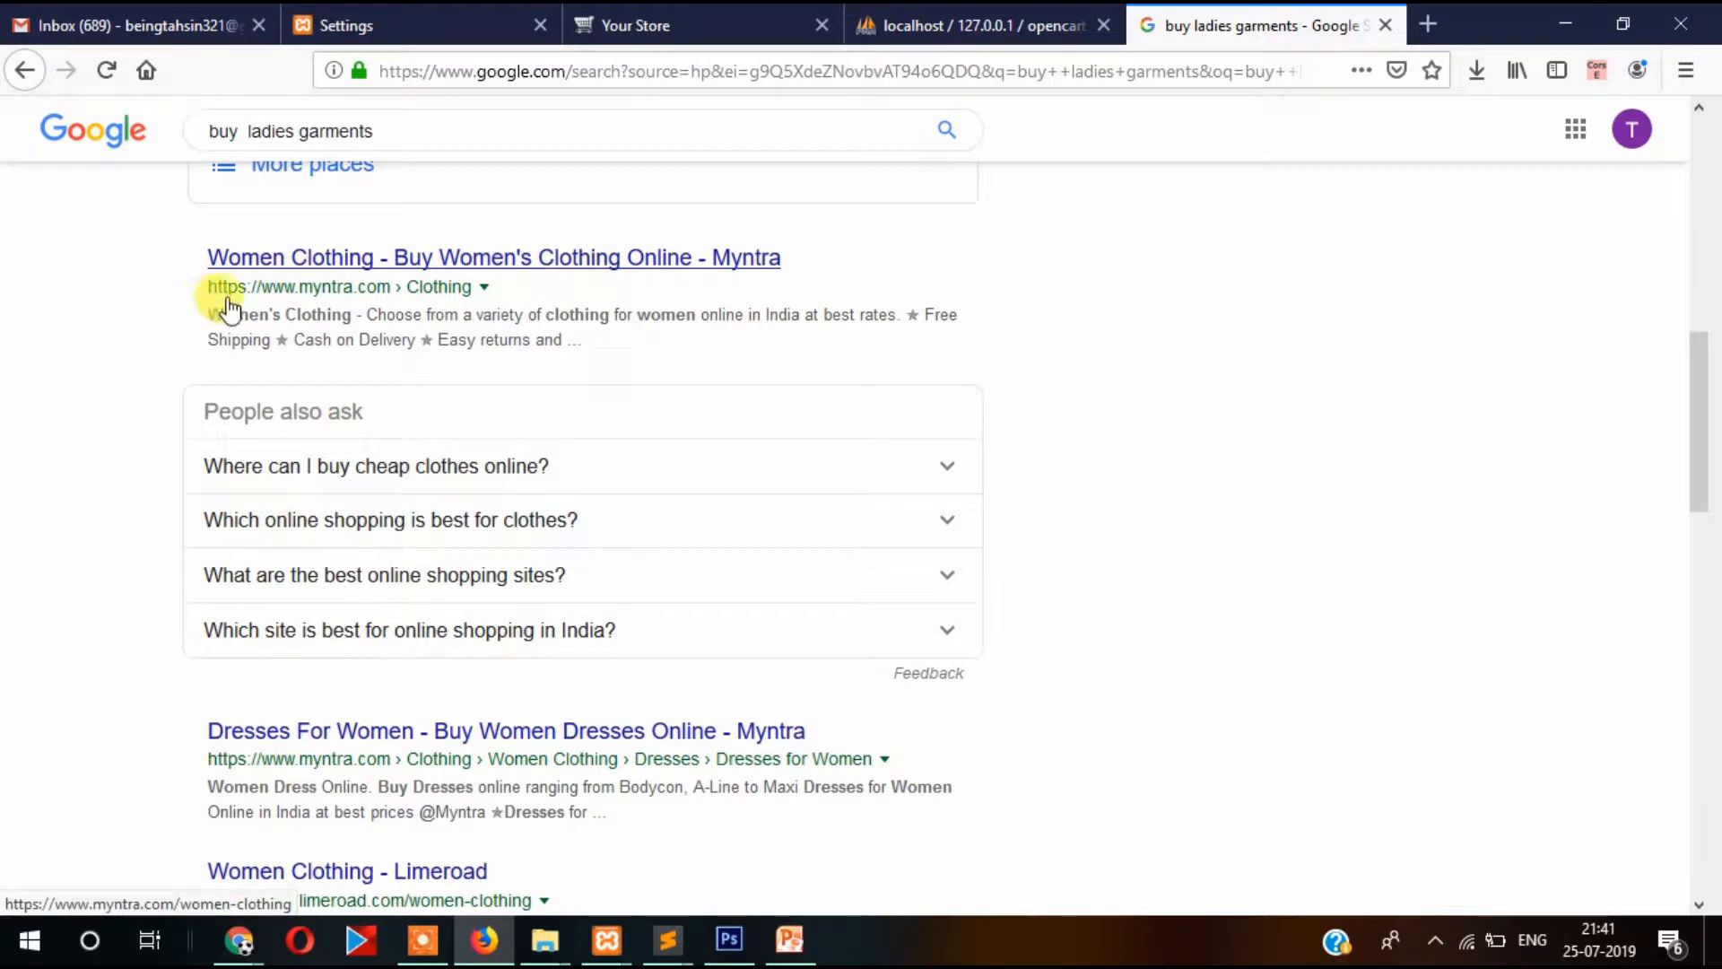
{"action": "left_click_drag", "start_coordinate": [207, 319], "coordinate": [585, 354]}
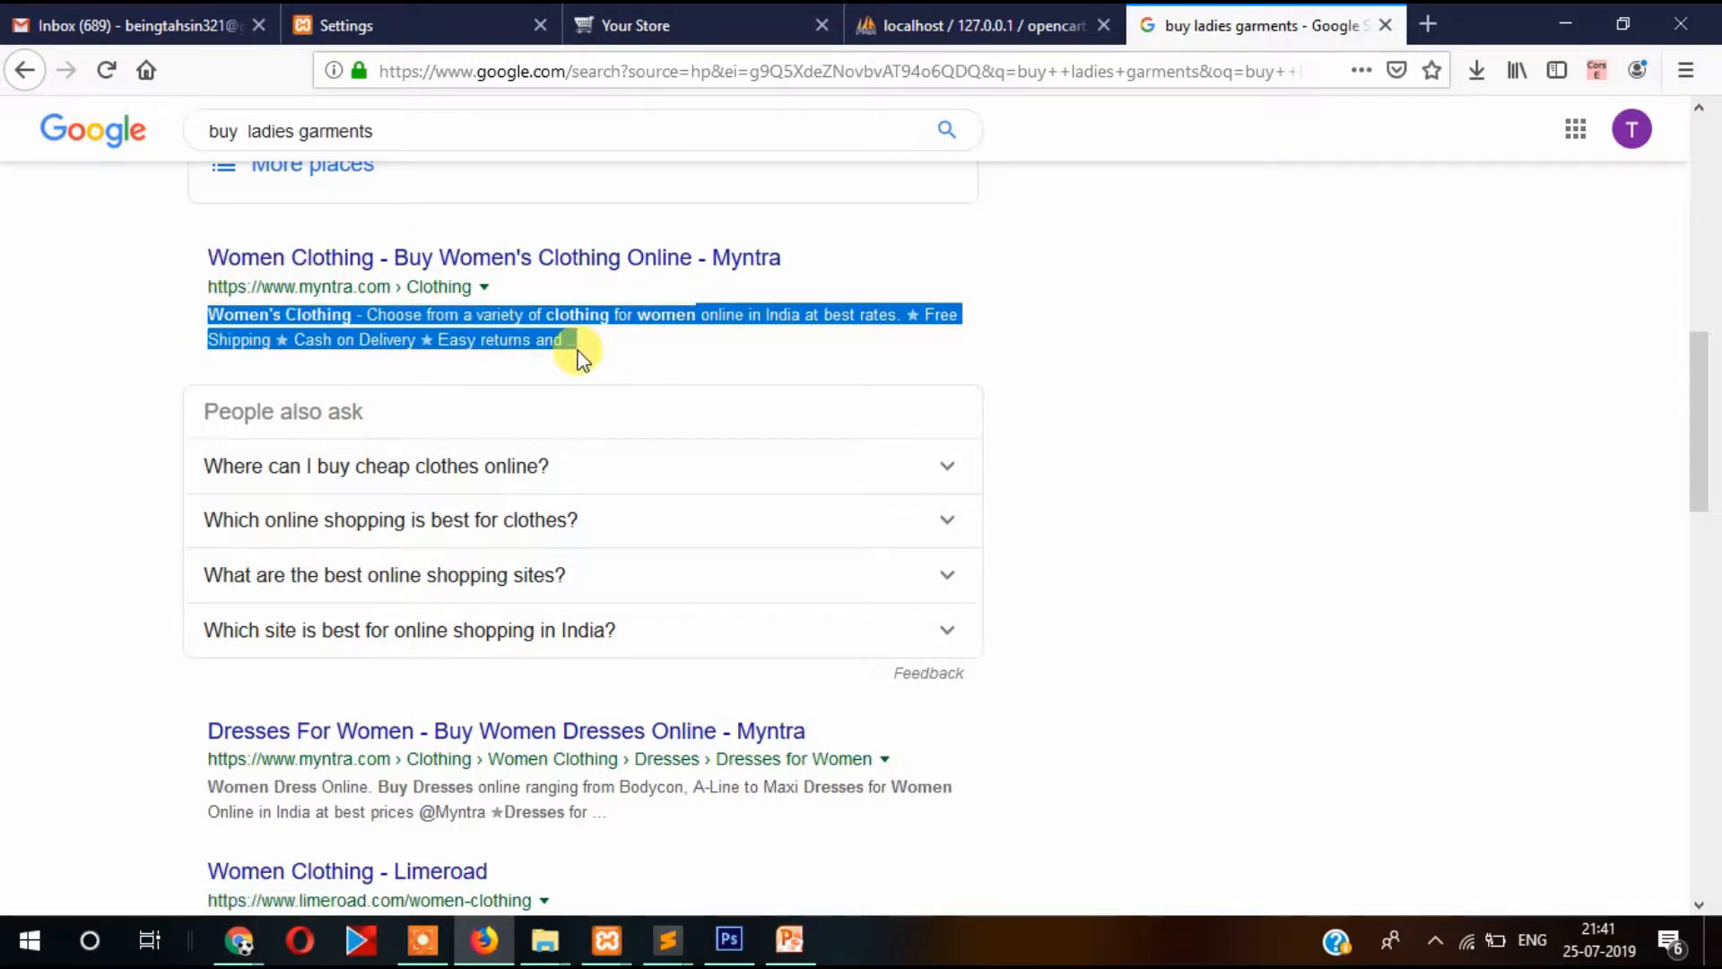
{"action": "left_click", "coordinate": [148, 299]}
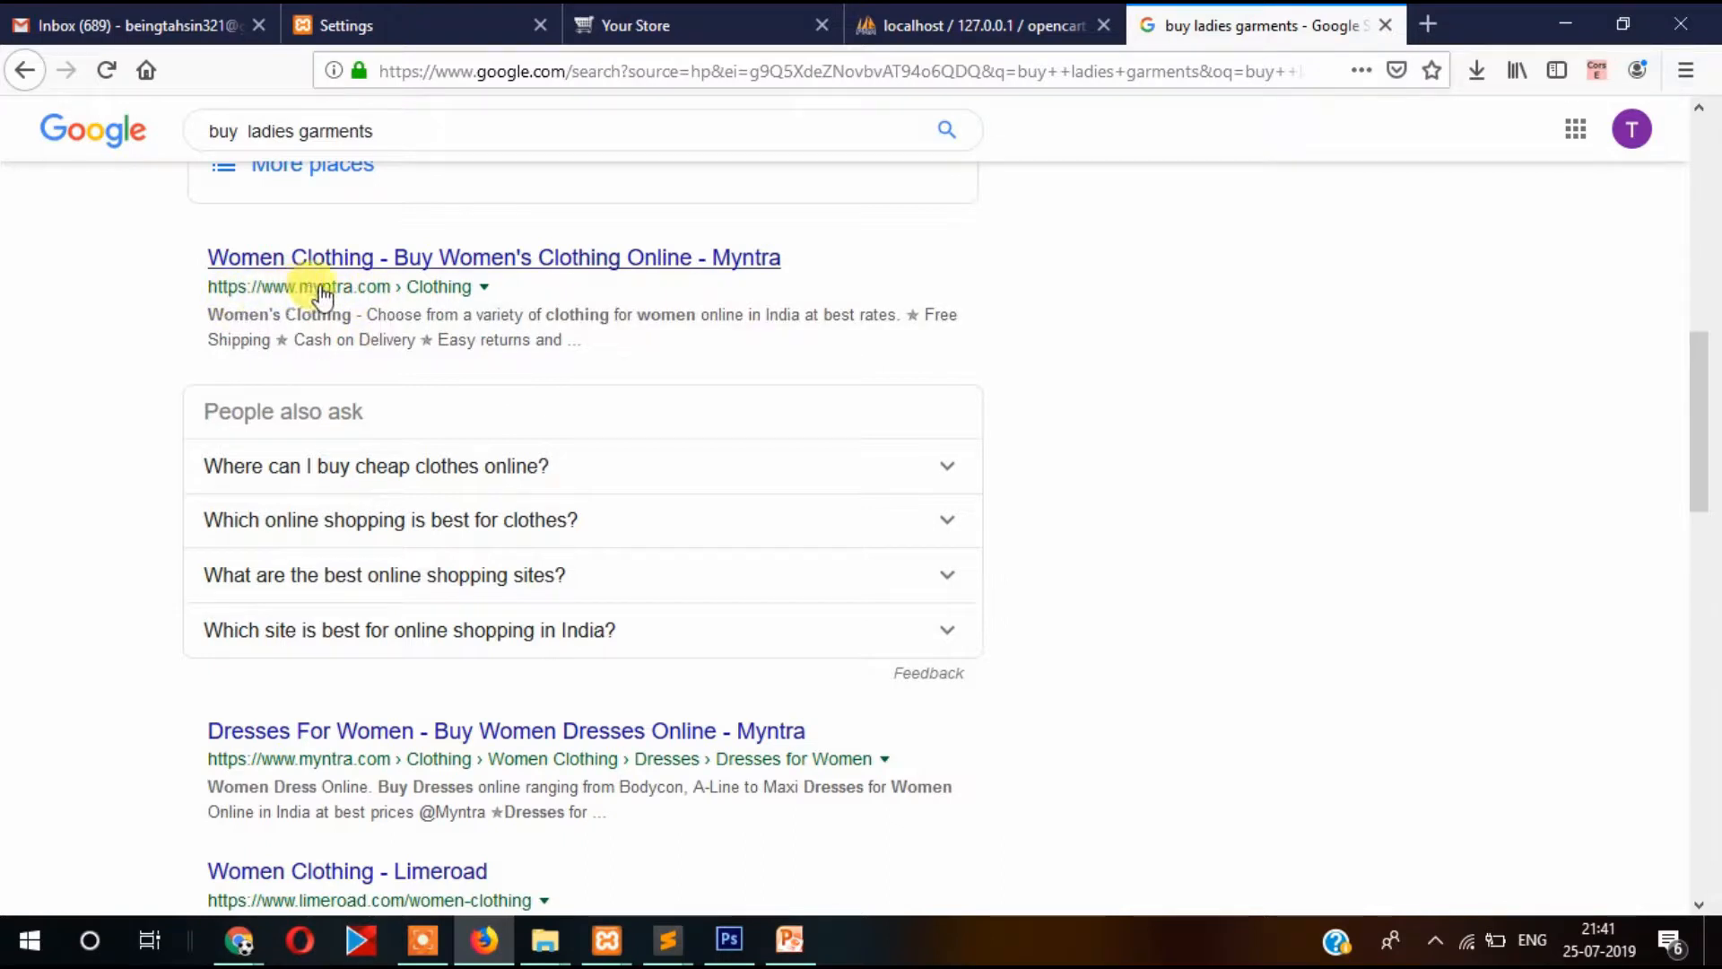
{"action": "left_click_drag", "start_coordinate": [205, 313], "coordinate": [564, 338]}
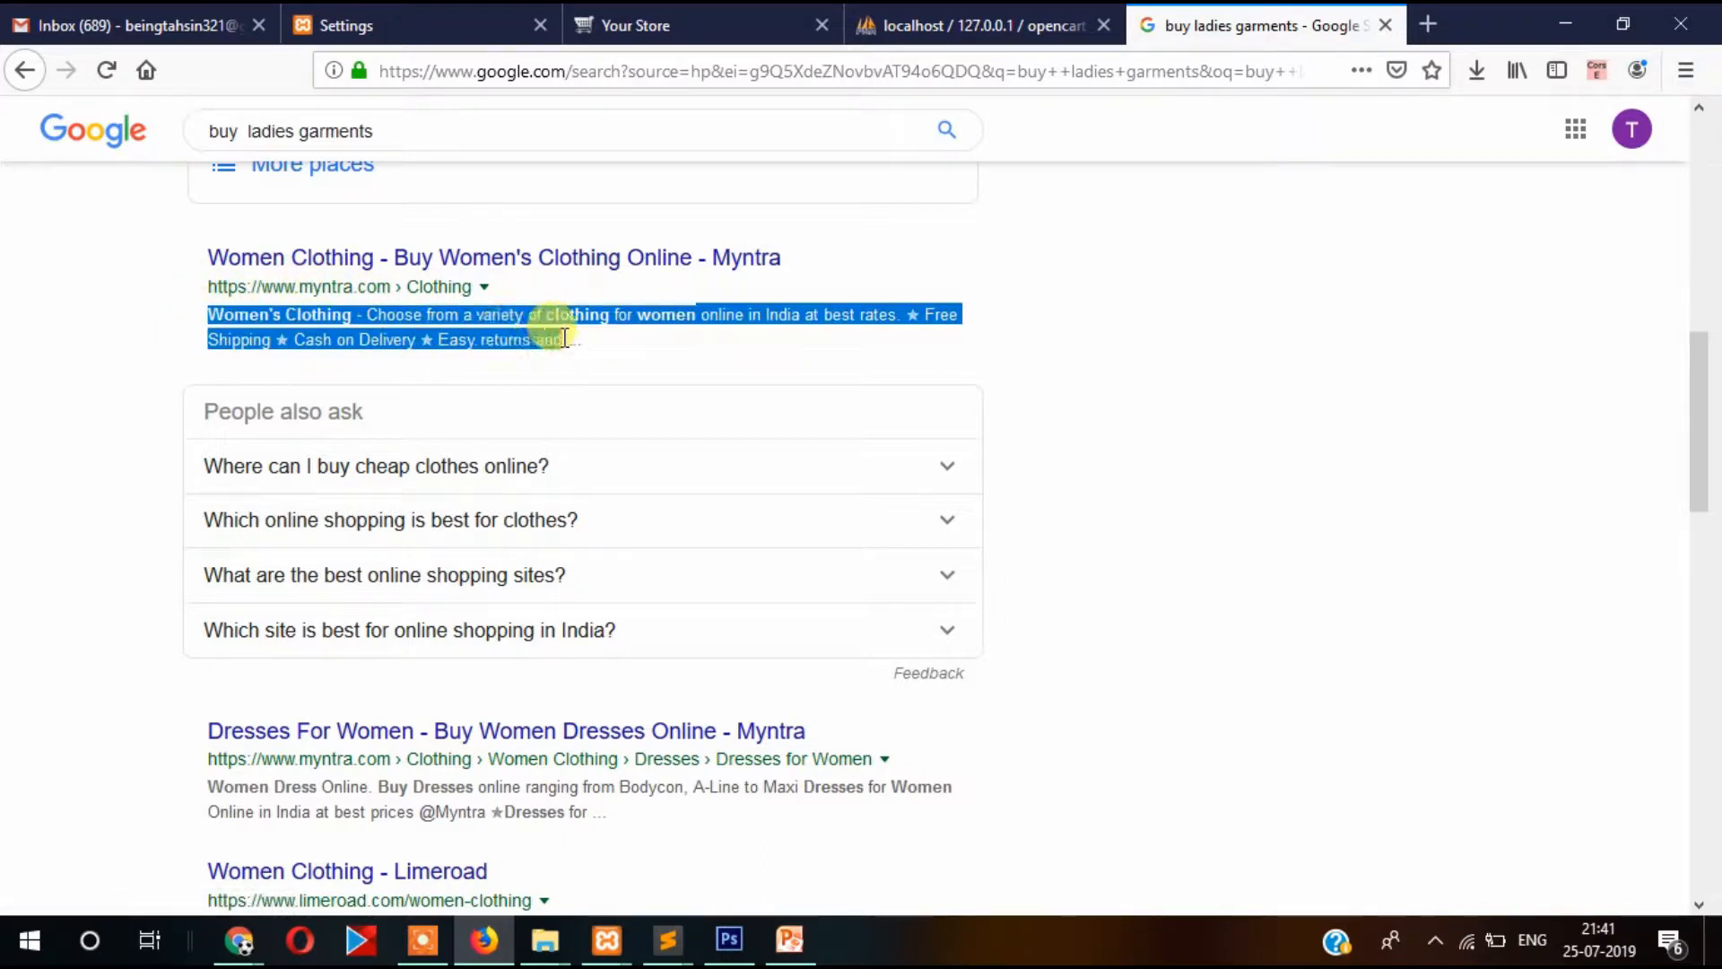
{"action": "left_click", "coordinate": [75, 334]}
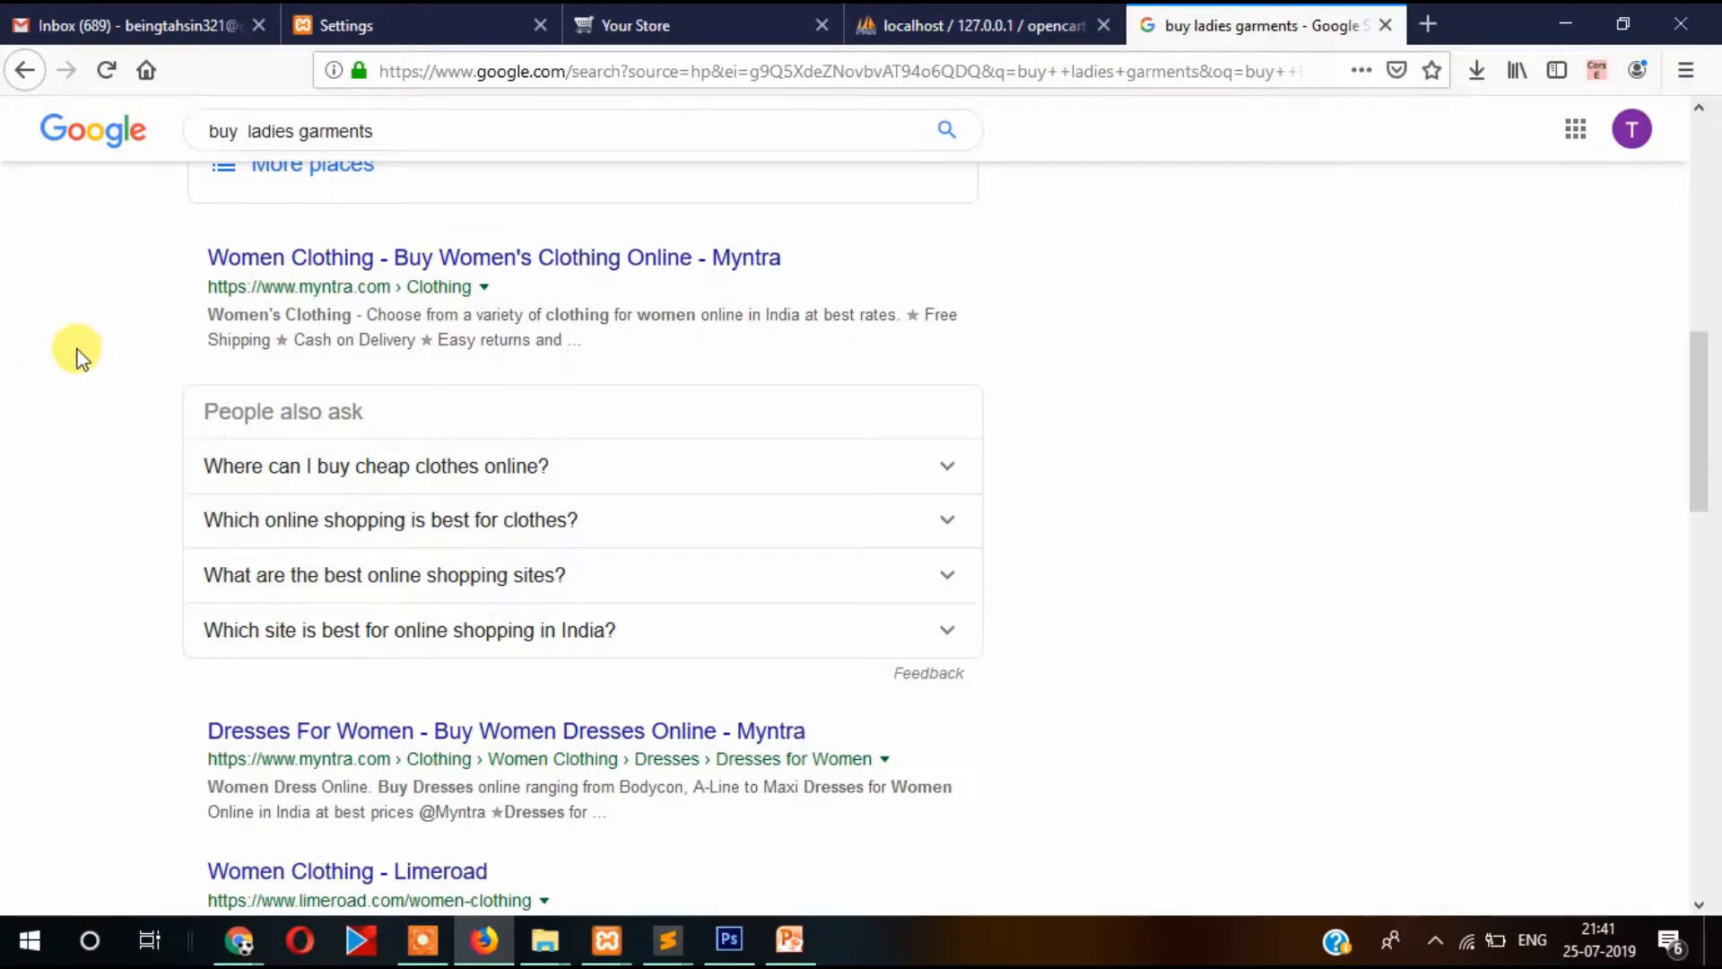
{"action": "scroll", "coordinate": [77, 354], "scroll_direction": "up", "scroll_amount": 7}
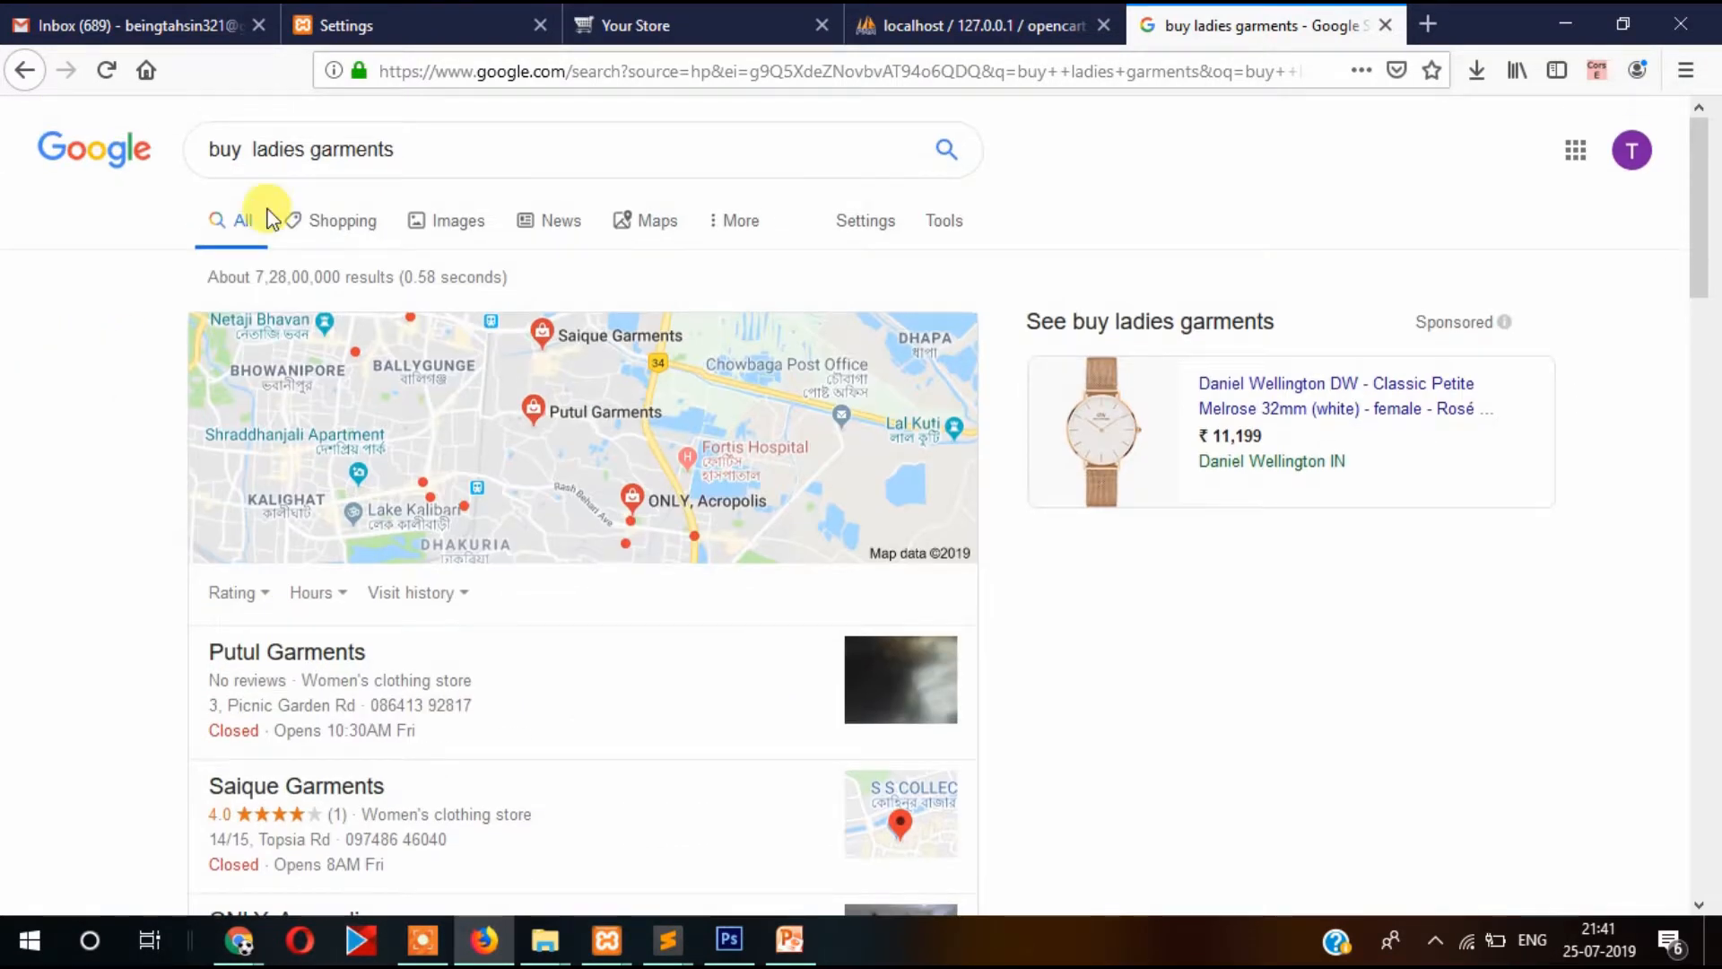
{"action": "scroll", "coordinate": [75, 407], "scroll_direction": "down", "scroll_amount": 5}
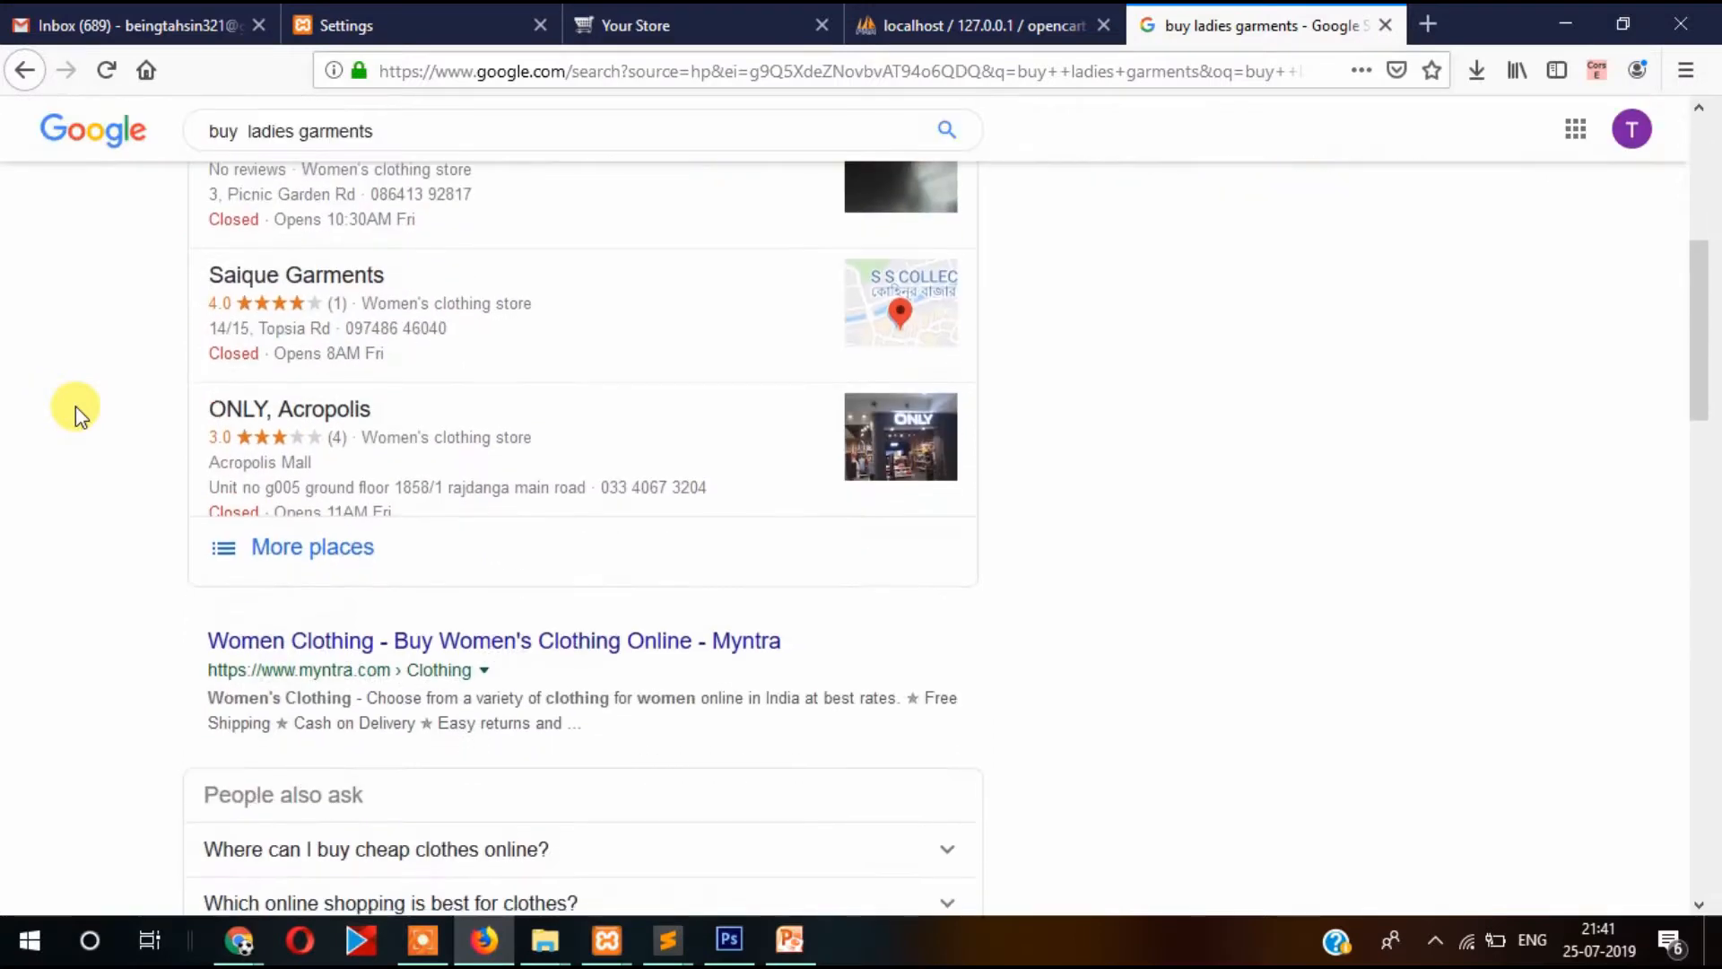
{"action": "scroll", "coordinate": [76, 406], "scroll_direction": "down", "scroll_amount": 4}
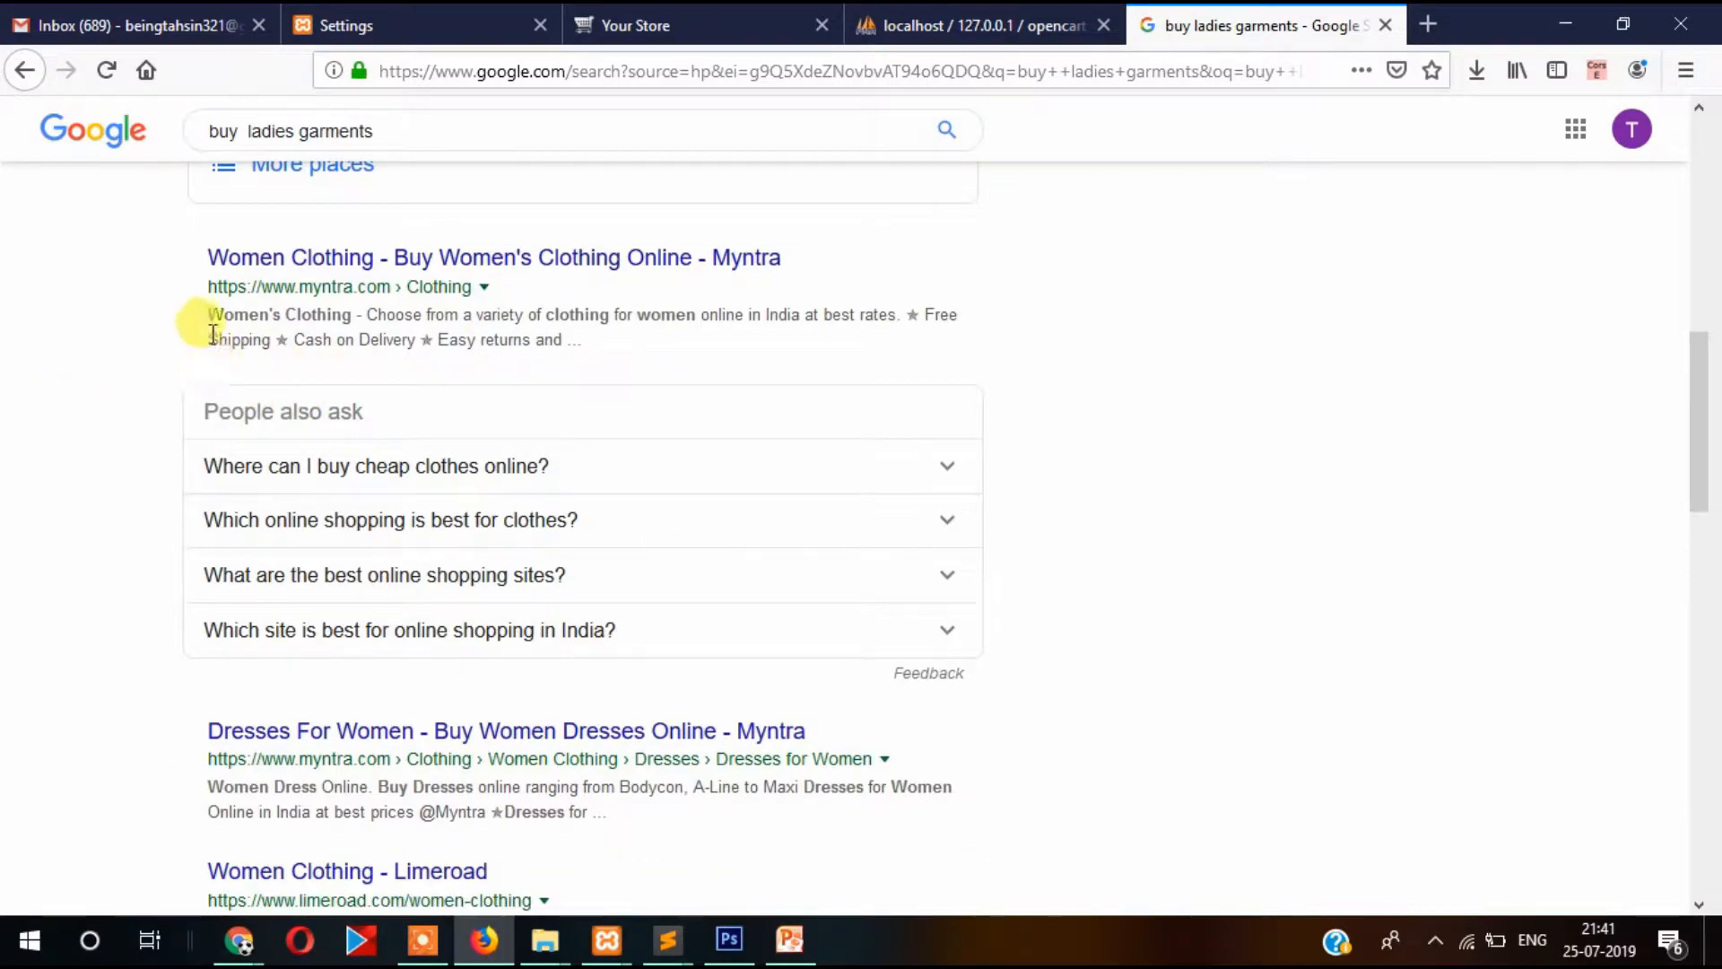
{"action": "left_click_drag", "start_coordinate": [206, 309], "coordinate": [604, 342]}
{"action": "left_click", "coordinate": [591, 353]}
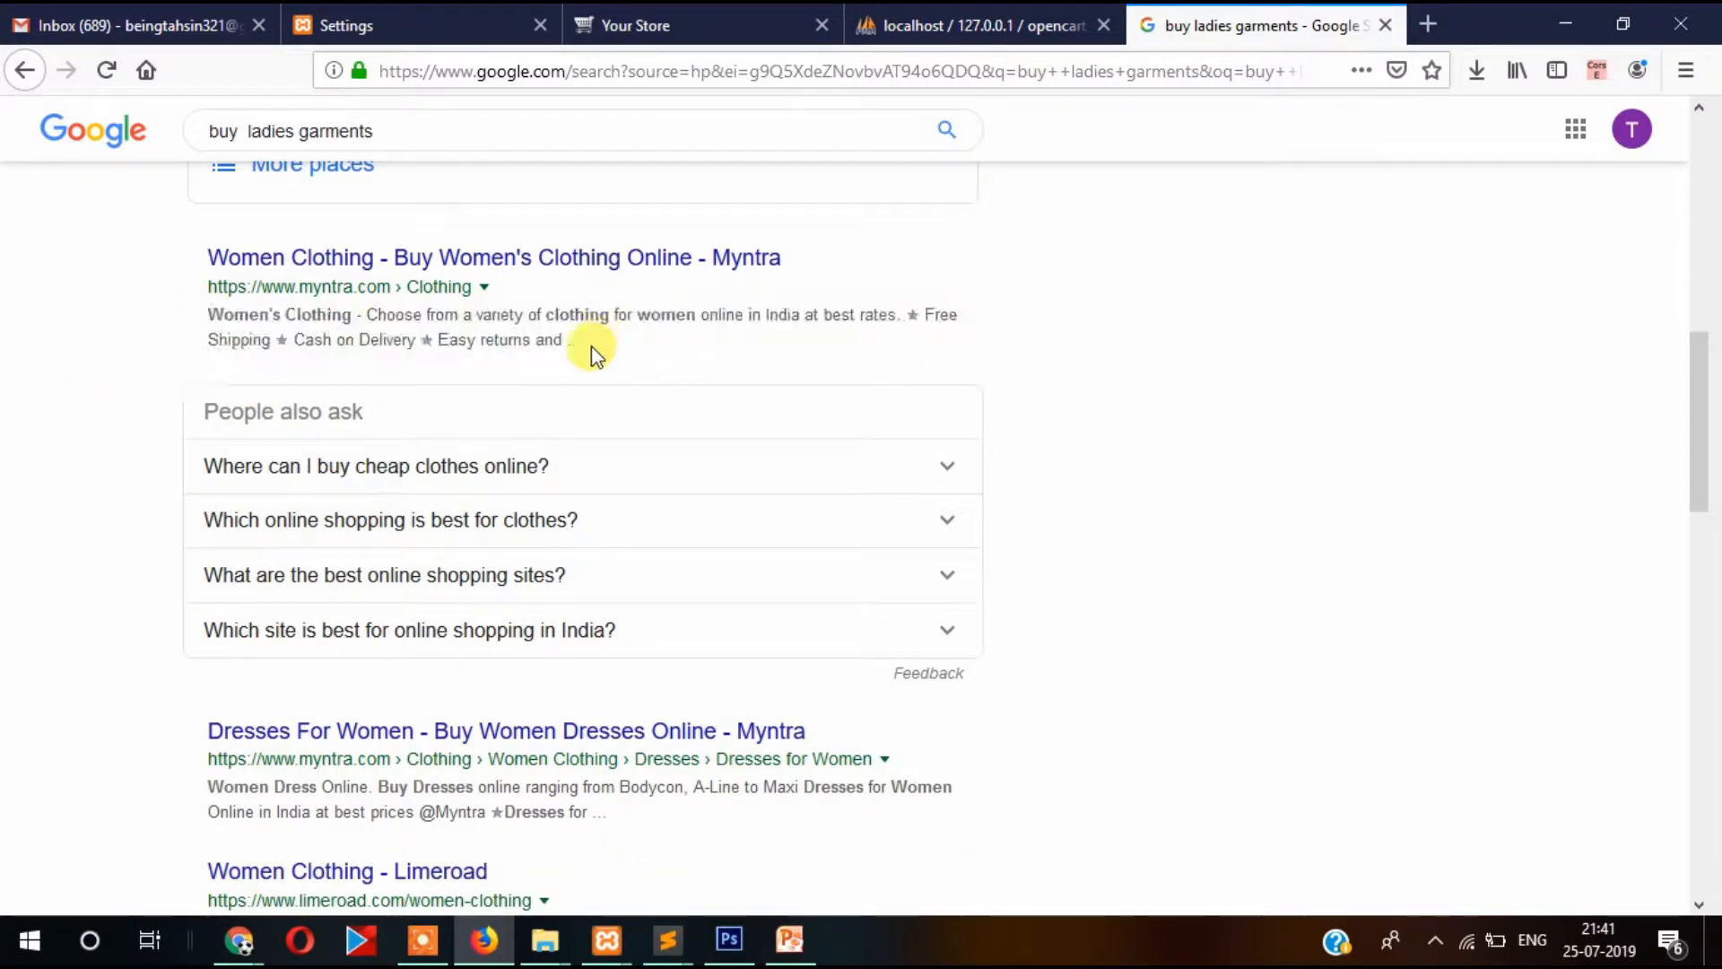
{"action": "left_click_drag", "start_coordinate": [210, 314], "coordinate": [595, 344]}
{"action": "left_click", "coordinate": [621, 341]}
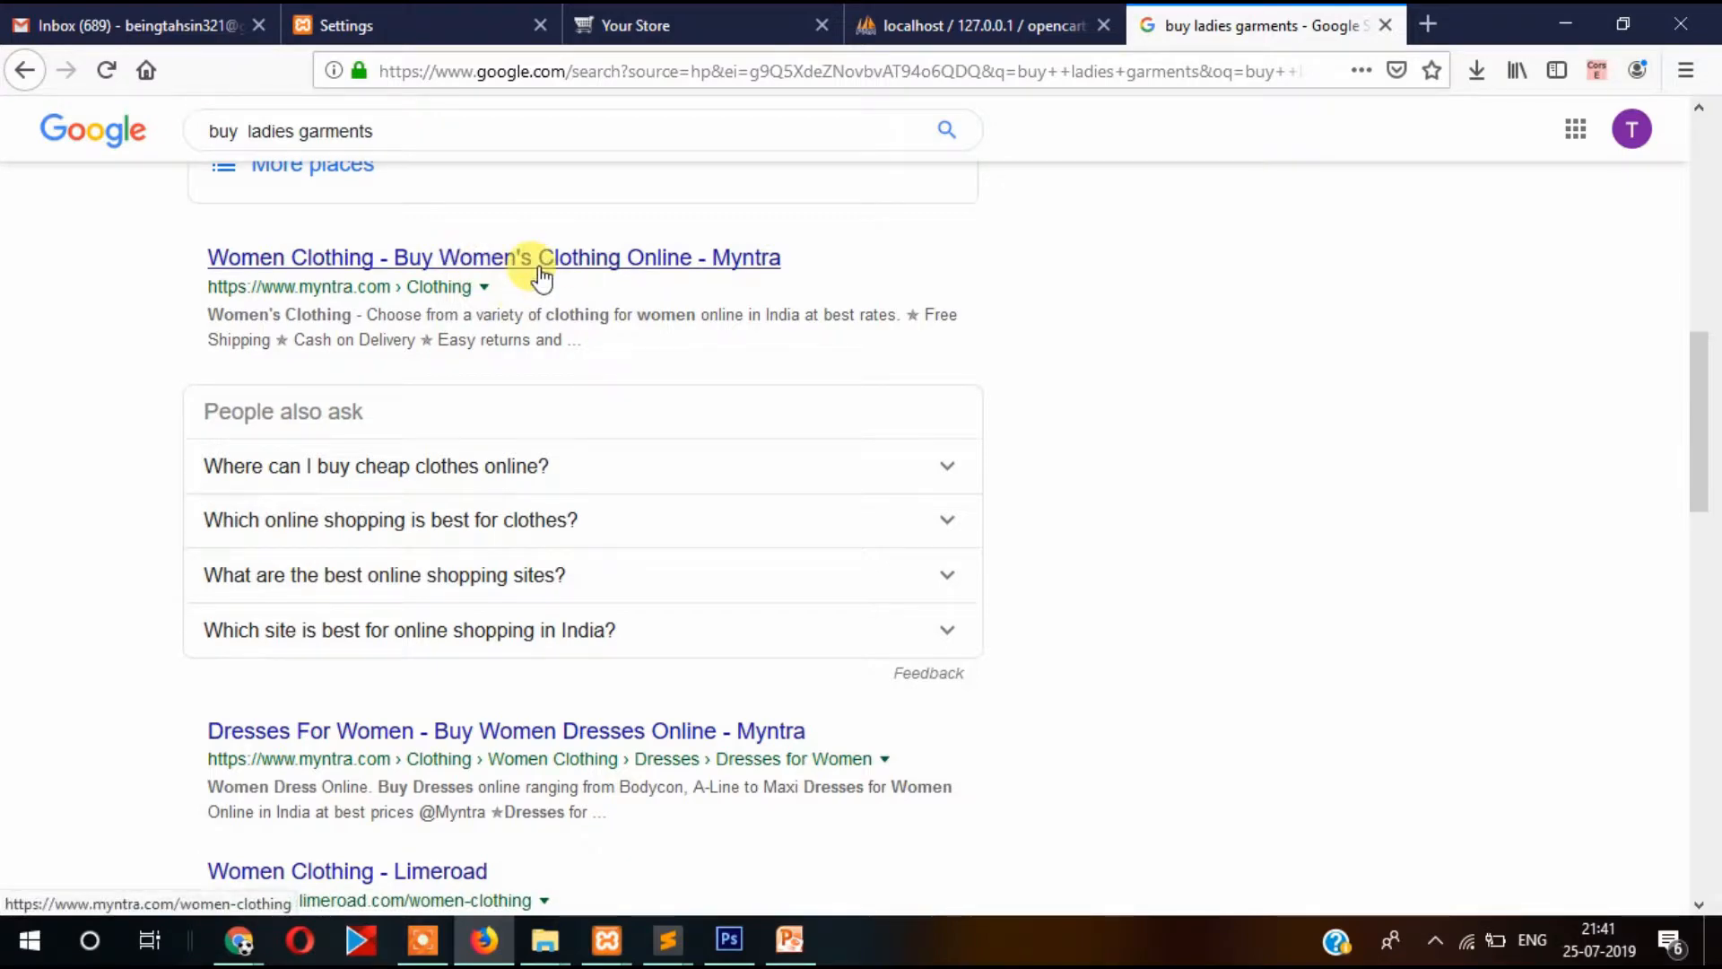
{"action": "left_click_drag", "start_coordinate": [209, 314], "coordinate": [626, 332]}
{"action": "left_click", "coordinate": [626, 331]}
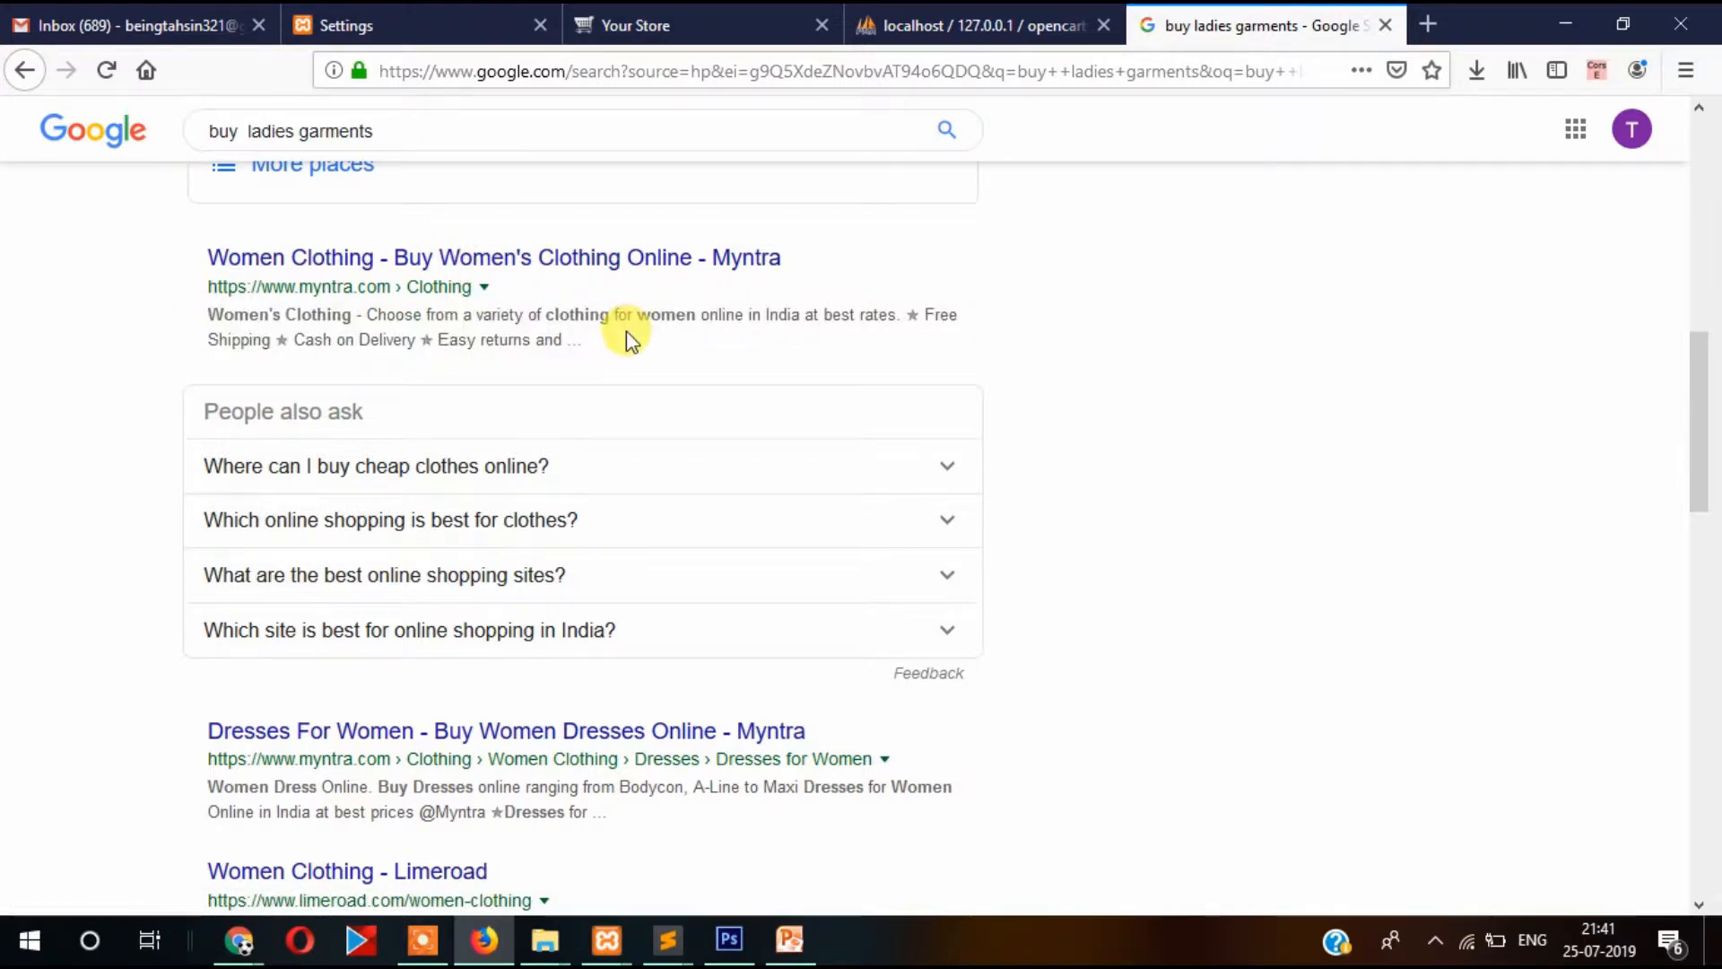
{"action": "scroll", "coordinate": [298, 382], "scroll_direction": "down", "scroll_amount": 1}
{"action": "scroll", "coordinate": [68, 403], "scroll_direction": "up", "scroll_amount": 3}
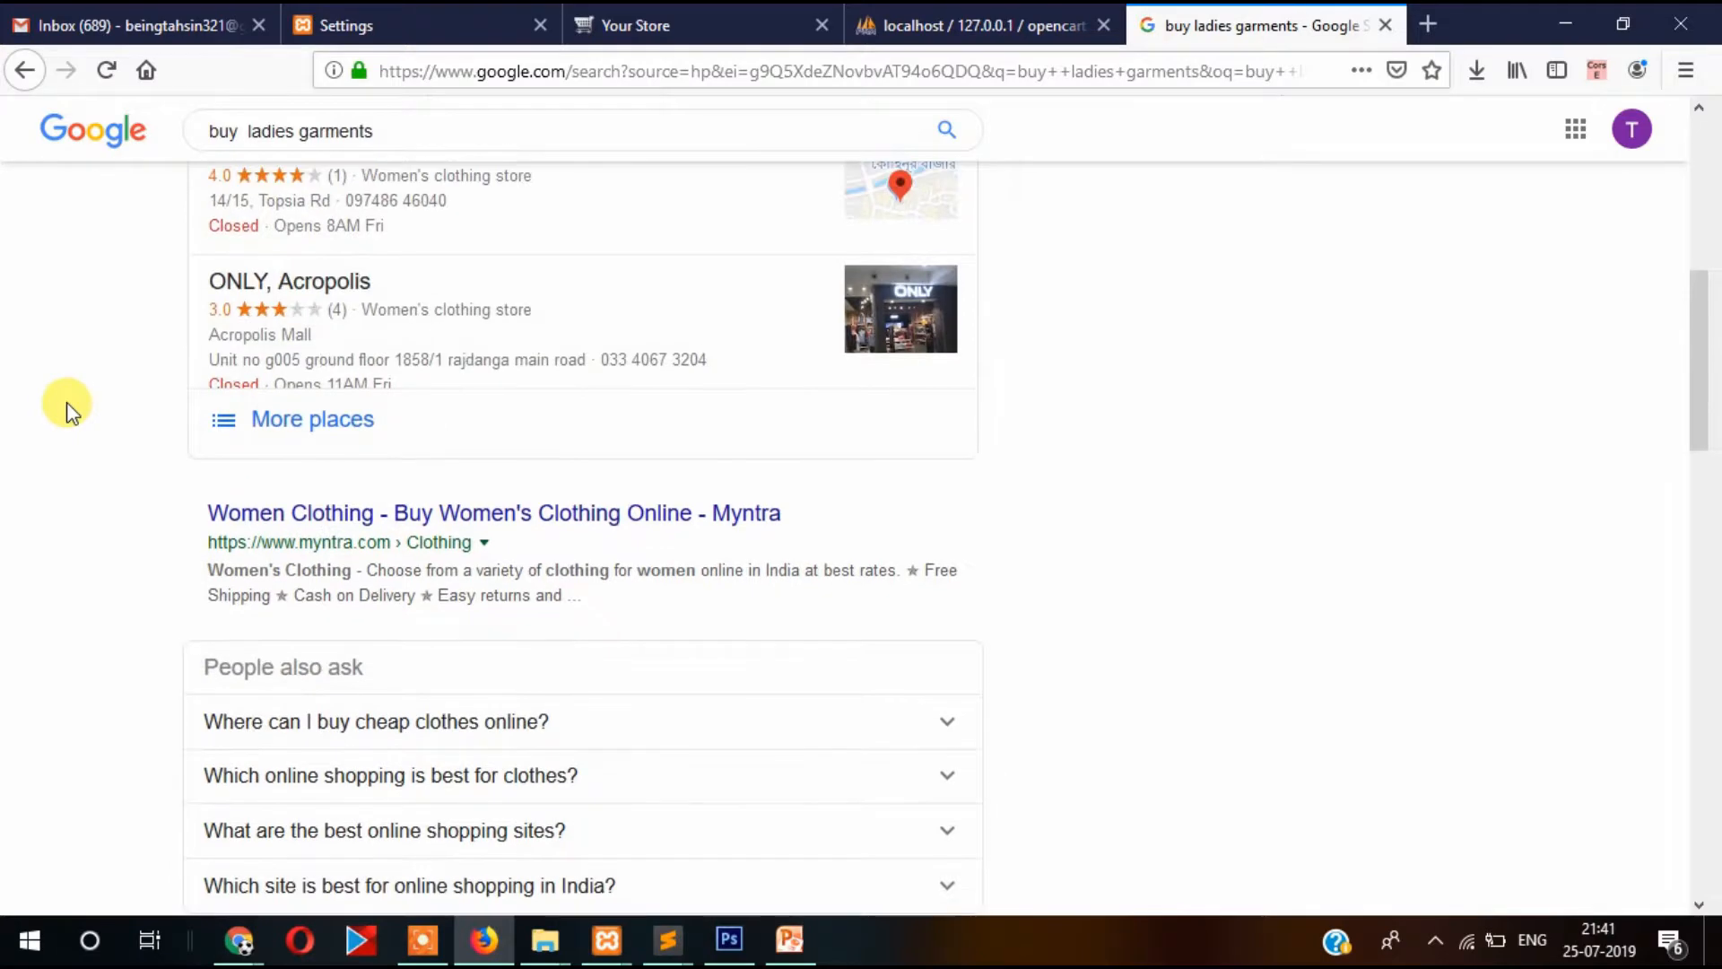
{"action": "scroll", "coordinate": [68, 408], "scroll_direction": "up", "scroll_amount": 2}
{"action": "scroll", "coordinate": [69, 408], "scroll_direction": "down", "scroll_amount": 3}
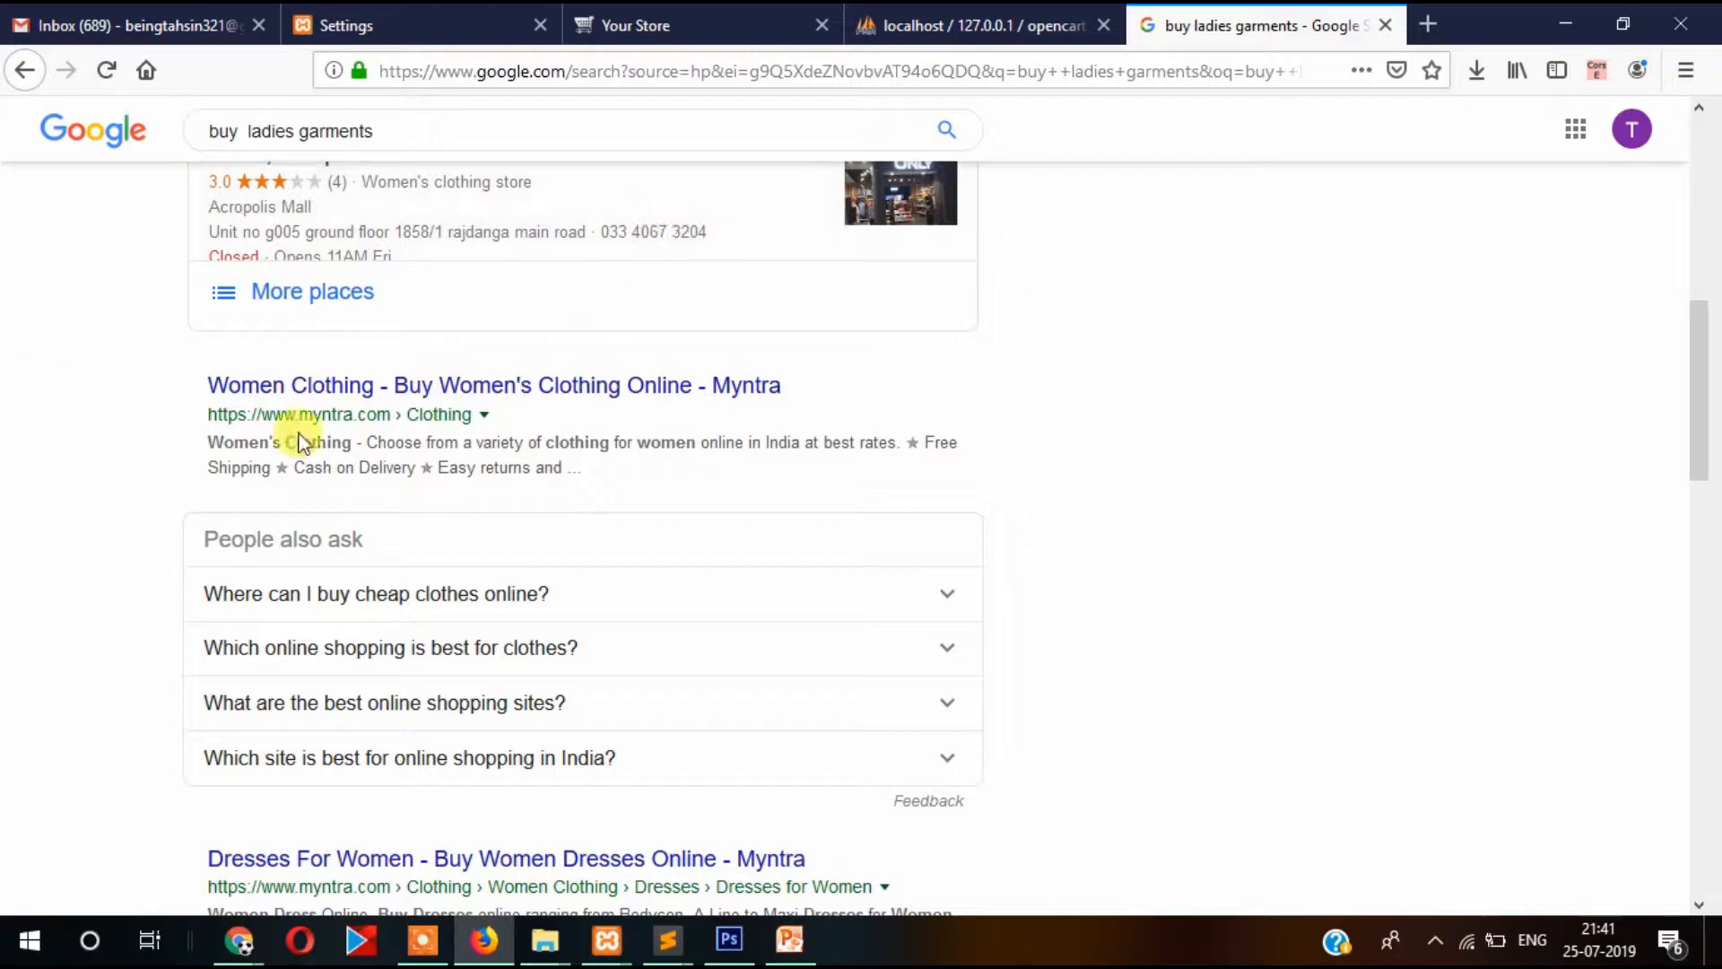
{"action": "triple_click", "coordinate": [213, 447]}
{"action": "scroll", "coordinate": [26, 358], "scroll_direction": "down", "scroll_amount": 7}
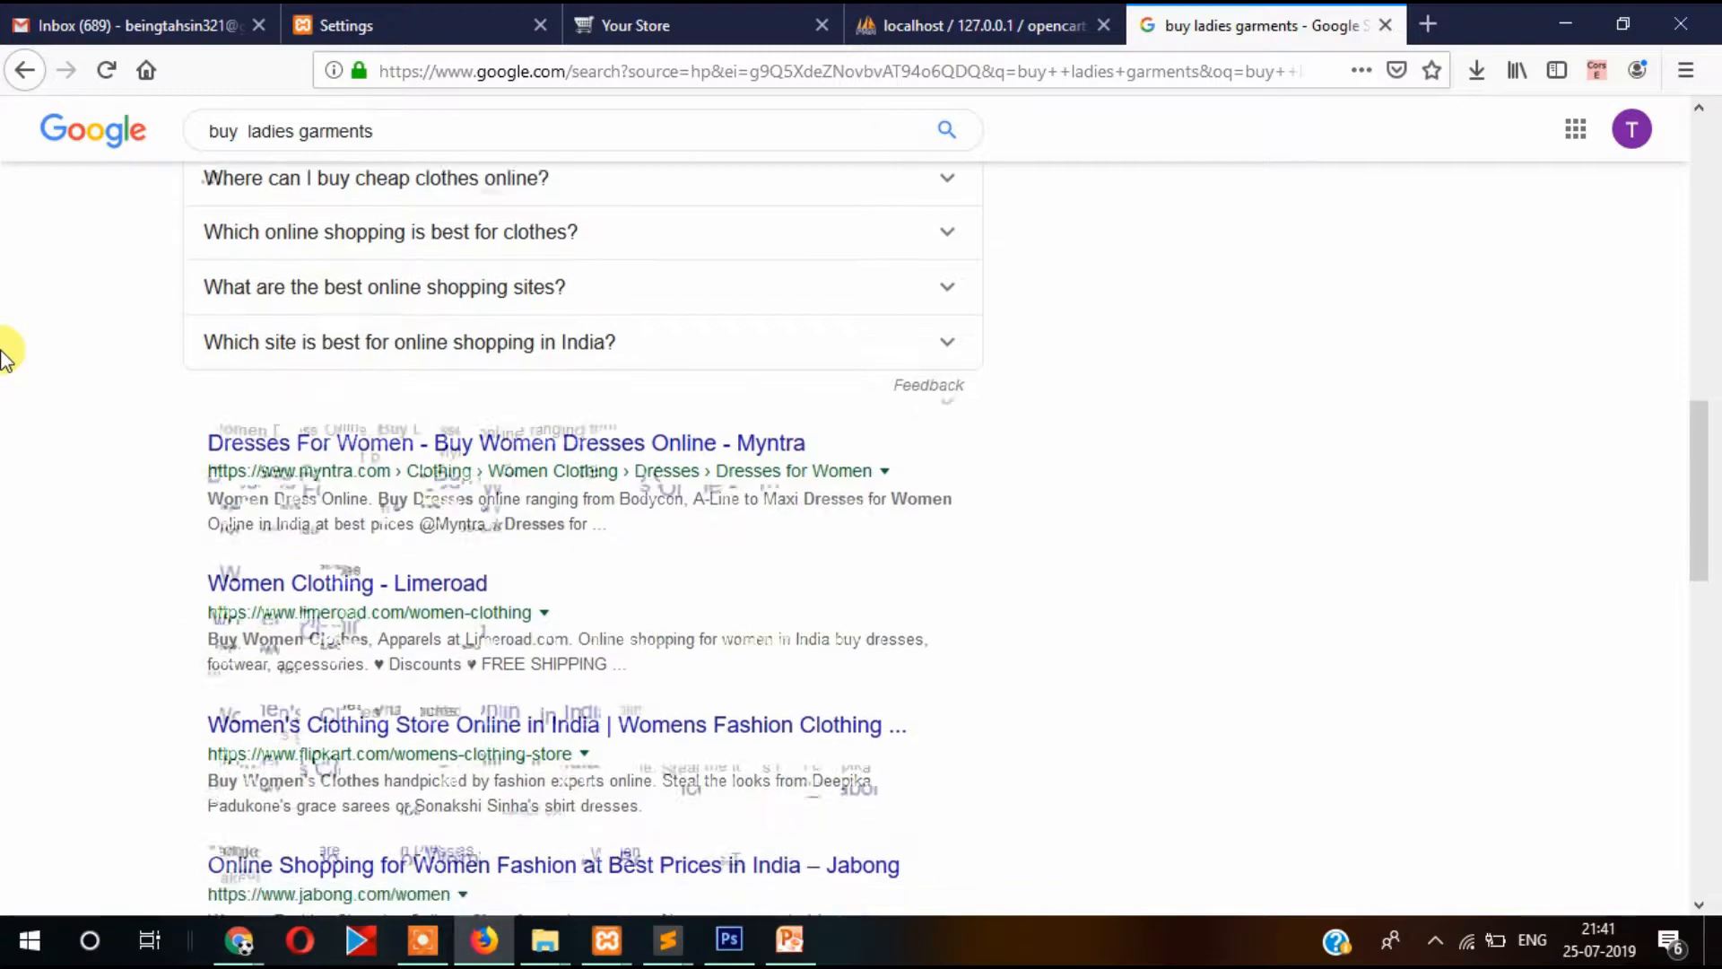
{"action": "left_click_drag", "start_coordinate": [211, 277], "coordinate": [604, 300]}
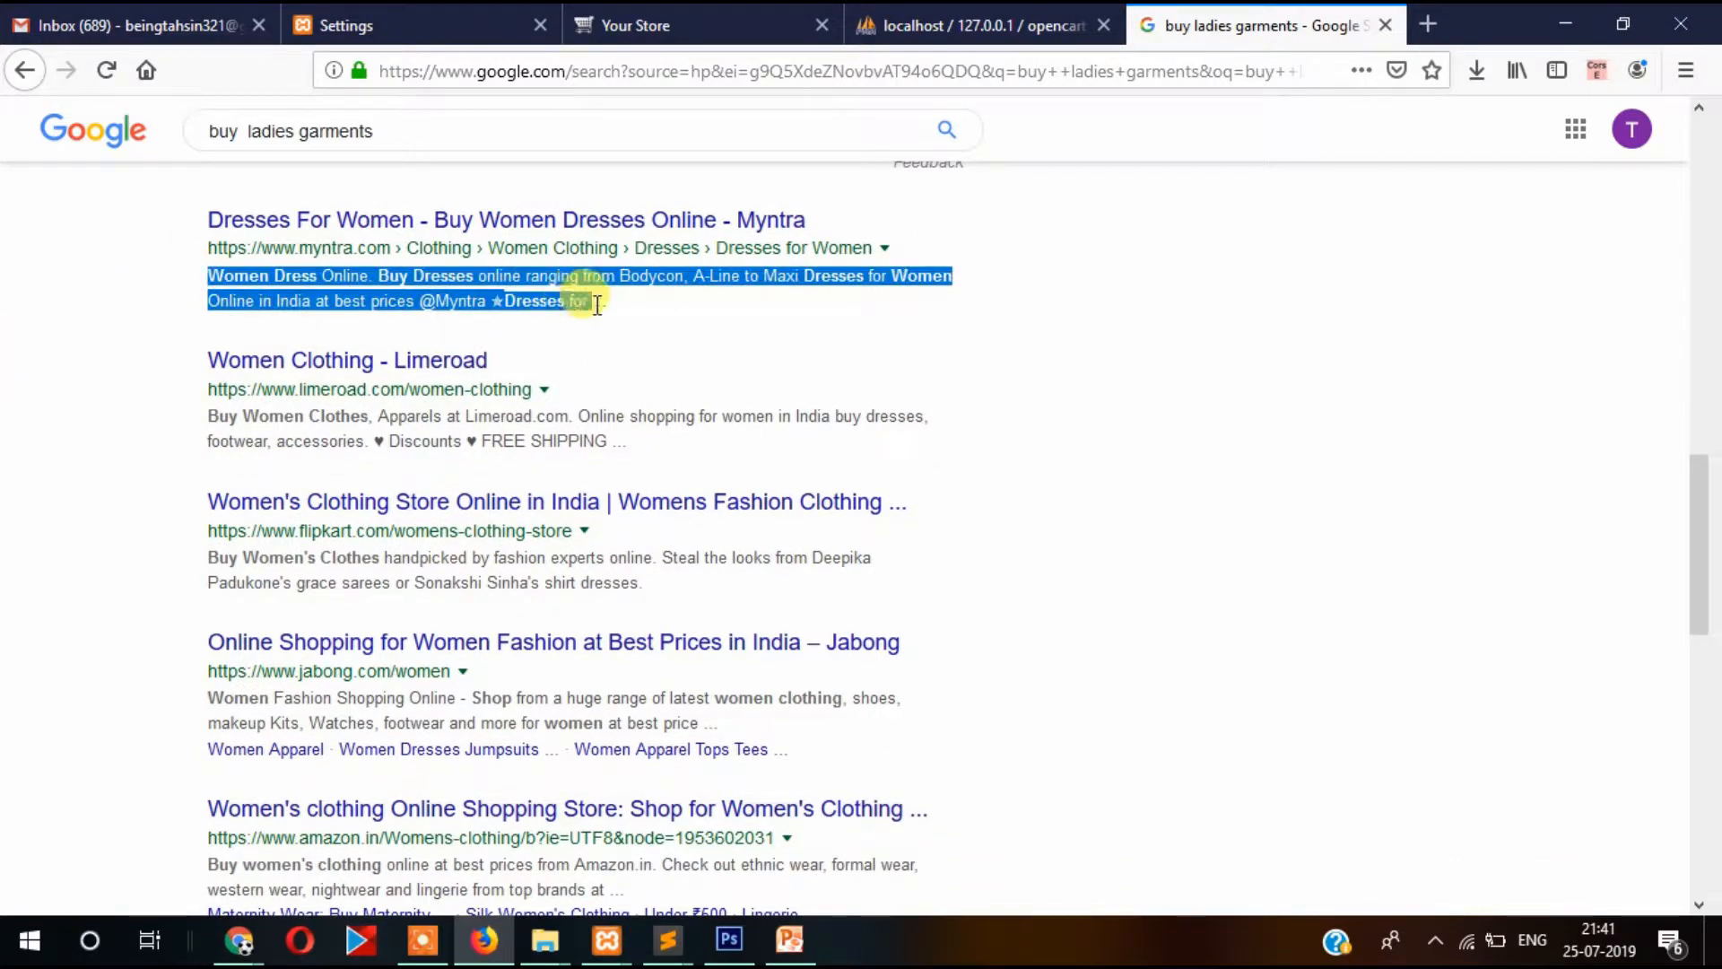
{"action": "left_click", "coordinate": [599, 307]}
{"action": "scroll", "coordinate": [598, 308], "scroll_direction": "up", "scroll_amount": 8}
Replace the Meta Tag Description 'My Store' with 'This is meta description example.'.
{"action": "left_click", "coordinate": [619, 25]}
{"action": "left_click", "coordinate": [422, 25]}
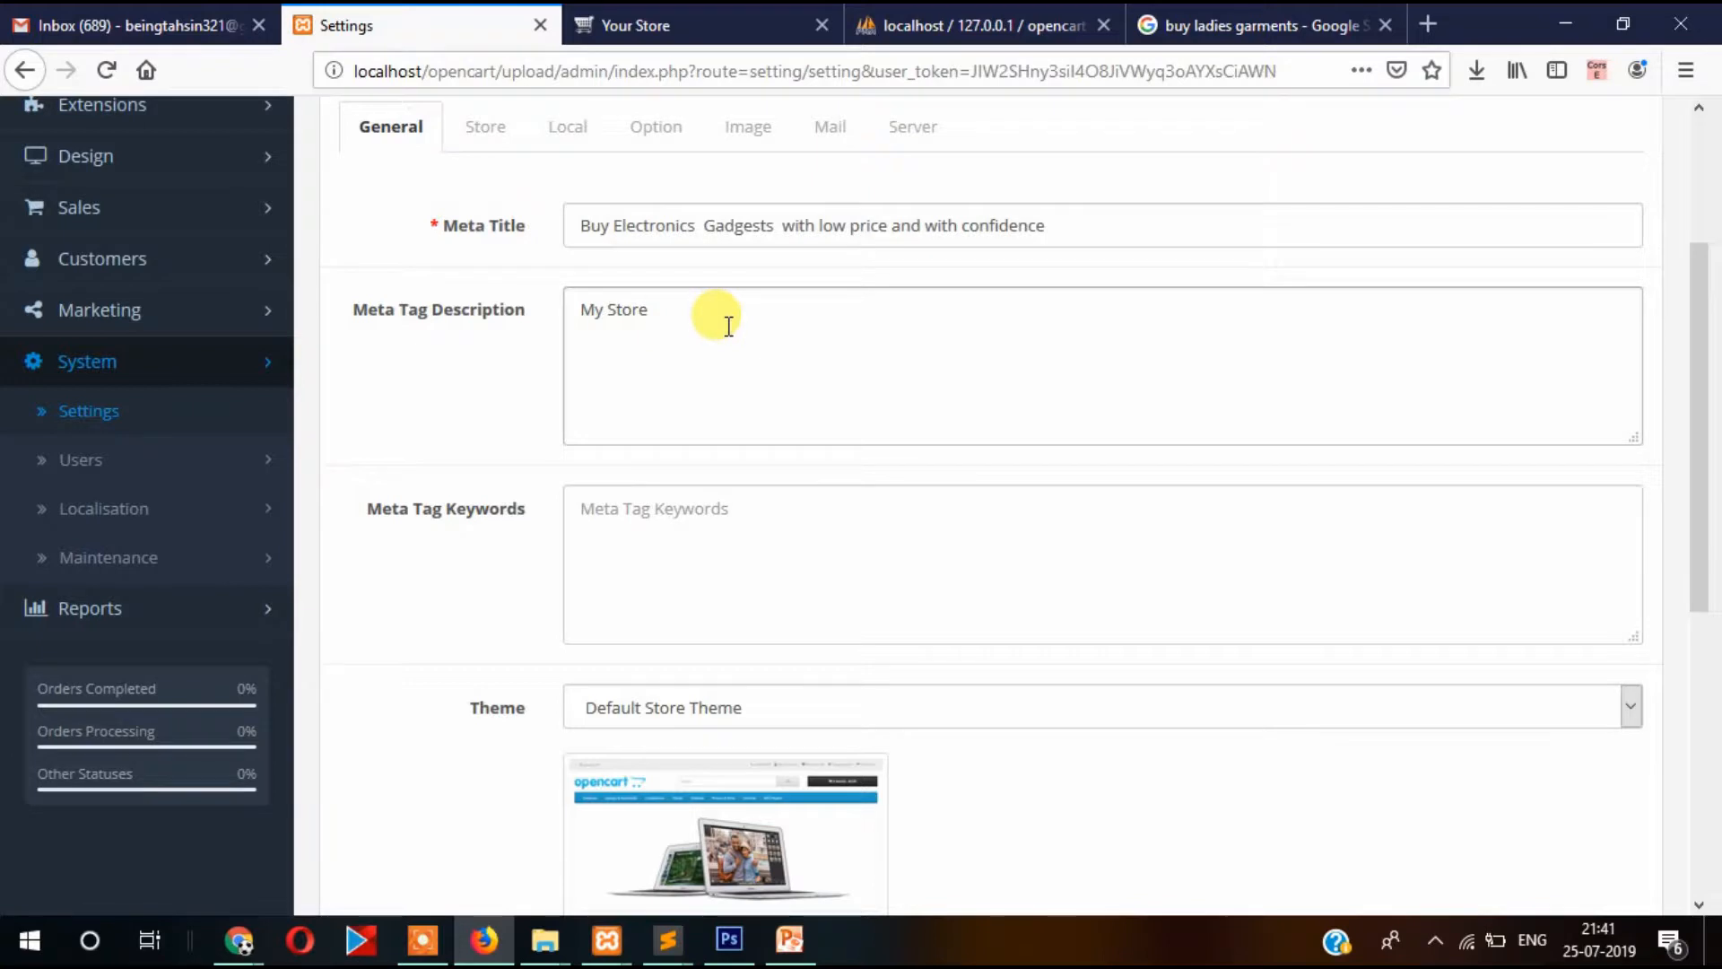
{"action": "key", "text": "BackSpace"}
{"action": "key", "text": "BackSpace"}
{"action": "key", "text": "BackSpace"}
{"action": "key", "text": "BackSpace"}
{"action": "key", "text": "BackSpace"}
{"action": "key", "text": "BackSpace"}
{"action": "key", "text": "BackSpace"}
{"action": "type", "text": "Tgis"}
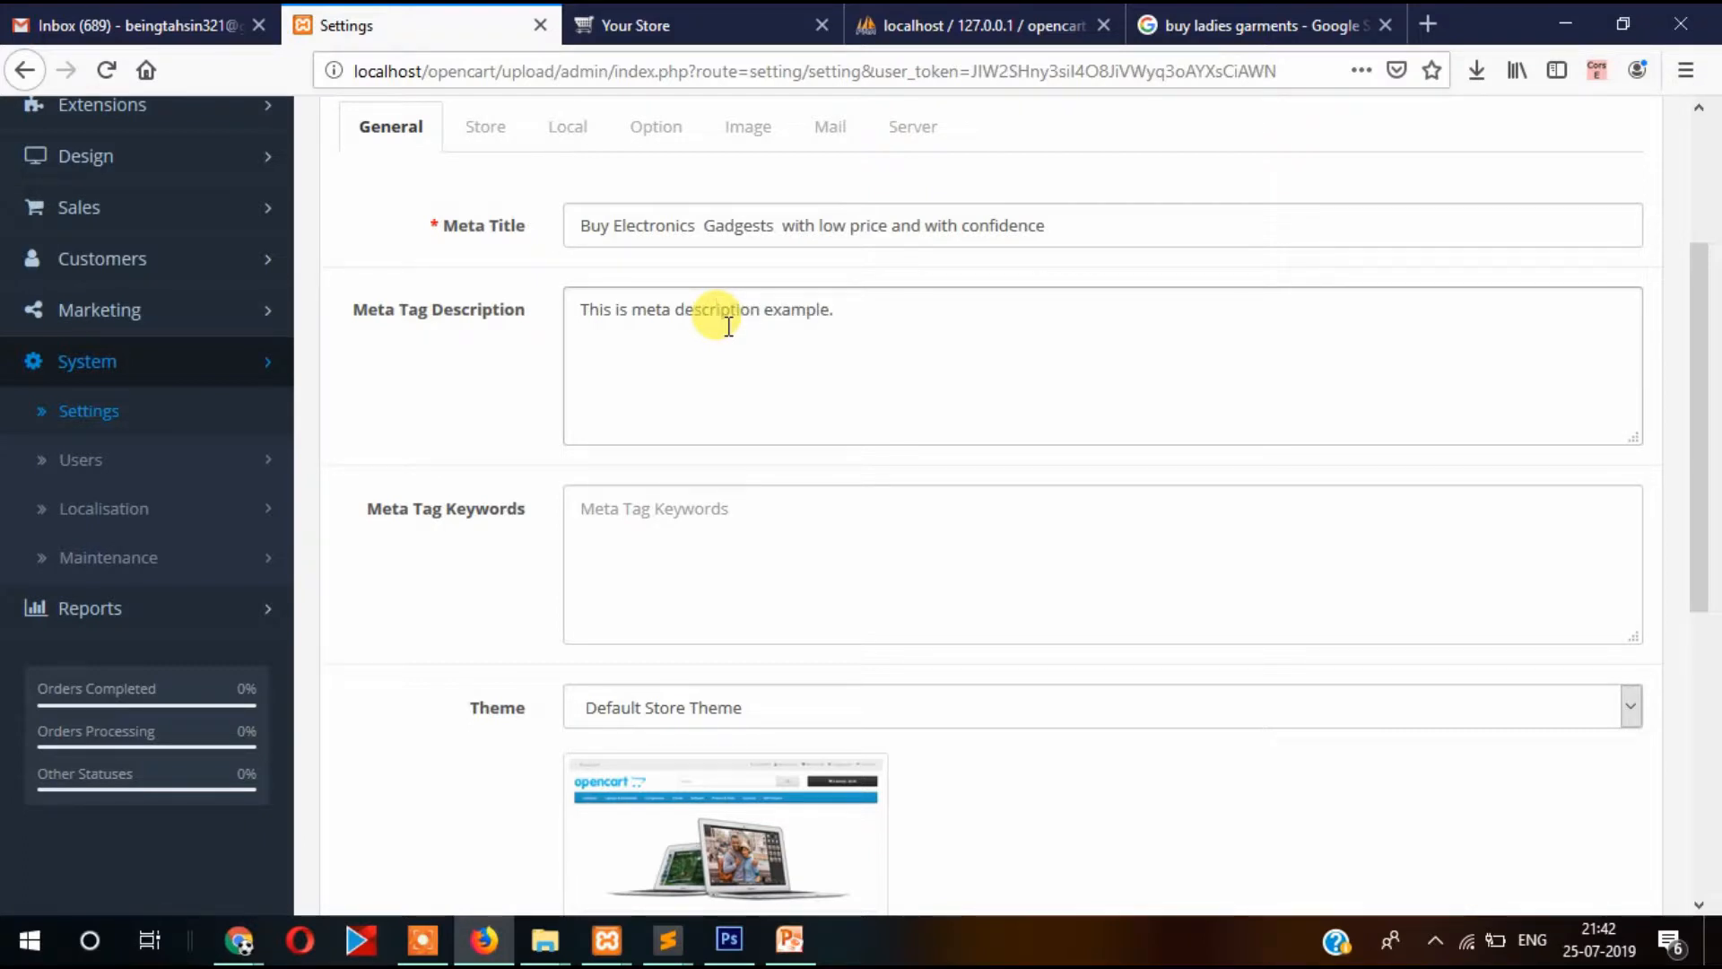
{"action": "scroll", "coordinate": [796, 350], "scroll_direction": "down", "scroll_amount": 3}
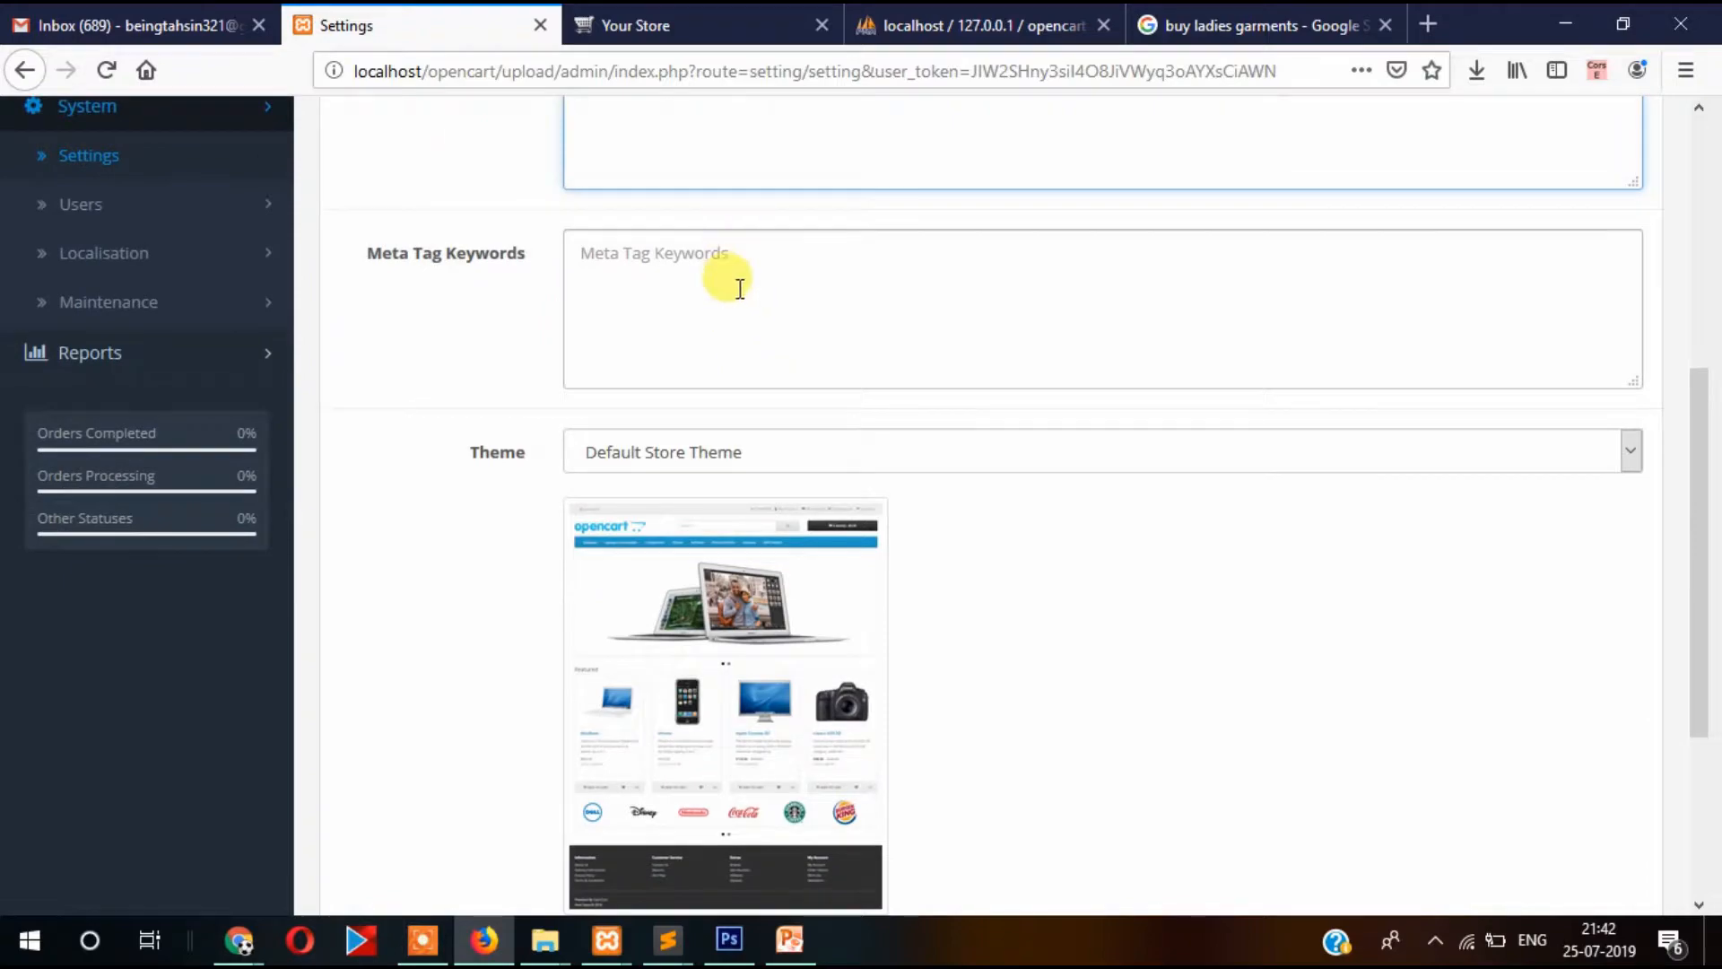
{"action": "left_click", "coordinate": [792, 310]}
{"action": "left_click", "coordinate": [1206, 22]}
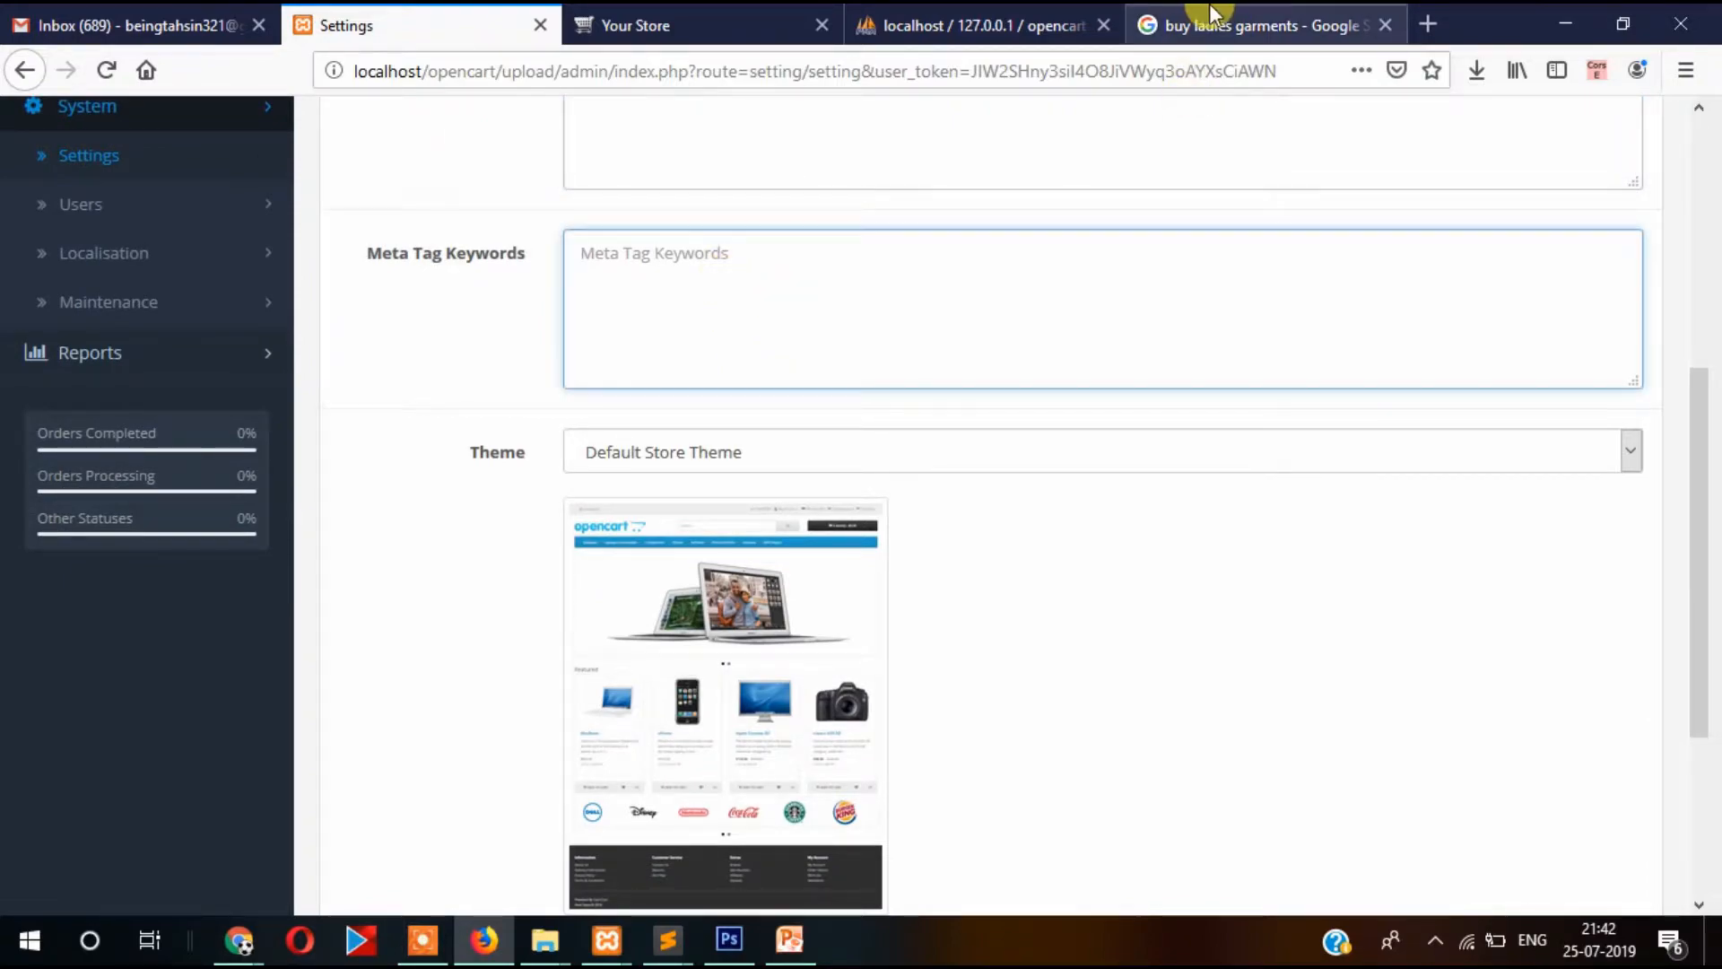
Open the Myntra women clothing result in its own tab.
{"action": "scroll", "coordinate": [1132, 302], "scroll_direction": "up", "scroll_amount": 5}
{"action": "scroll", "coordinate": [1112, 323], "scroll_direction": "down", "scroll_amount": 10}
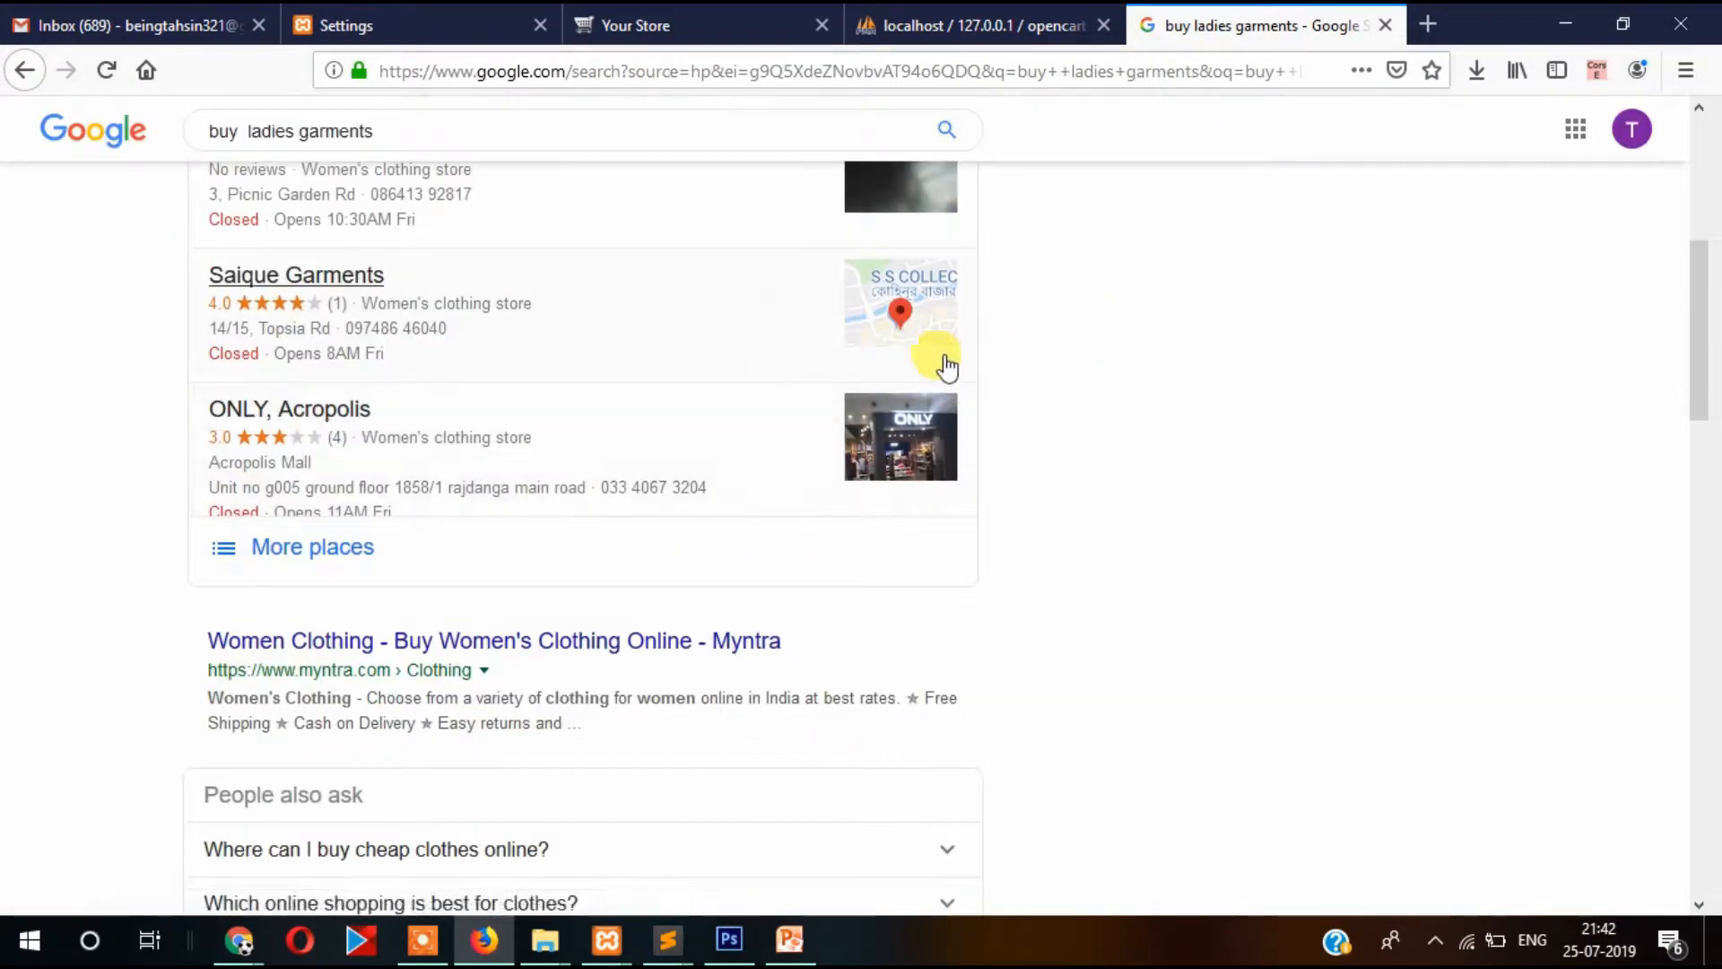
{"action": "middle_click", "coordinate": [351, 264]}
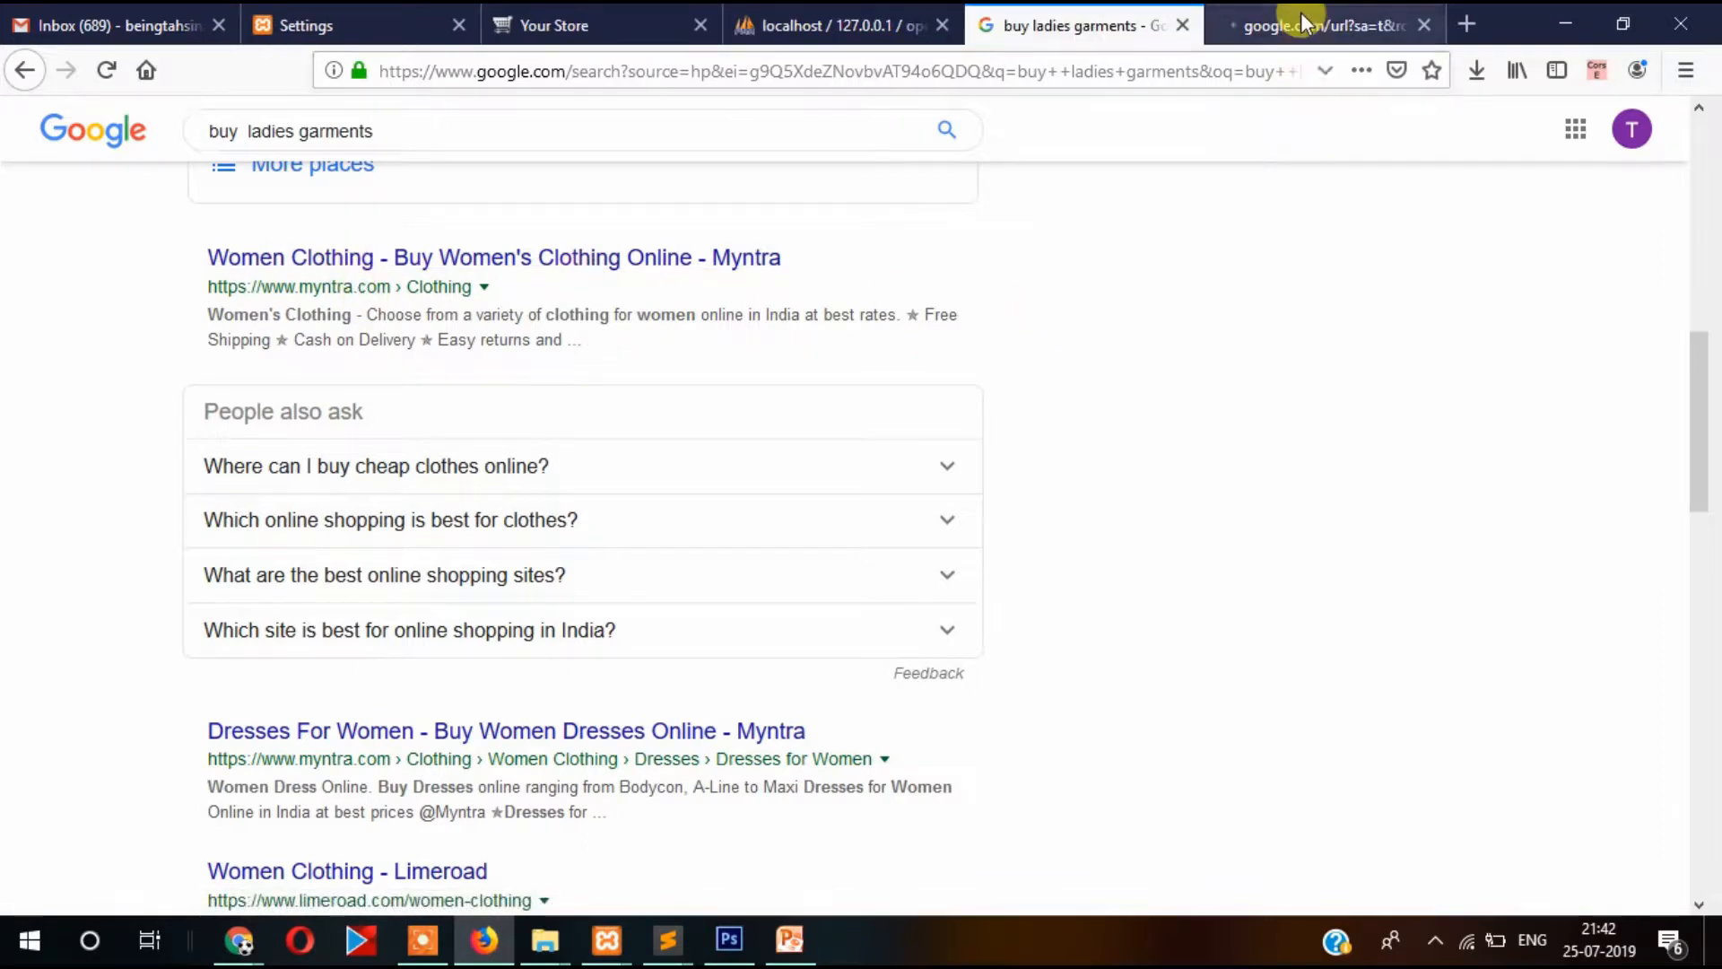
{"action": "left_click", "coordinate": [1300, 22]}
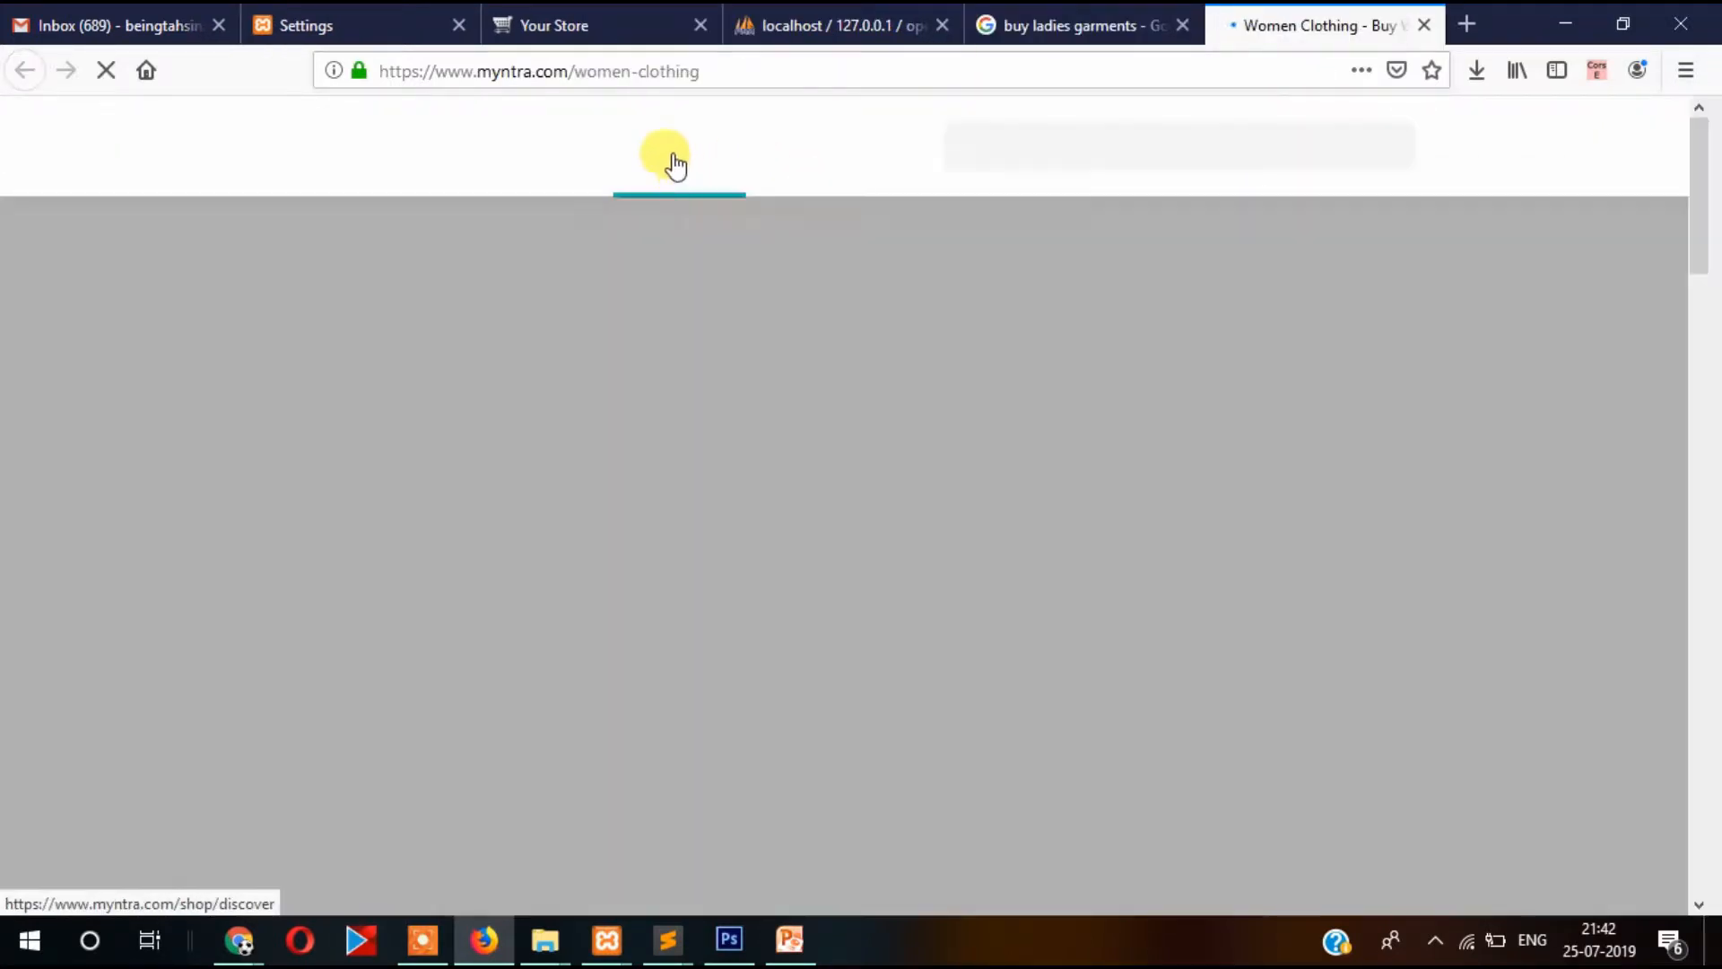
{"action": "left_click", "coordinate": [642, 70]}
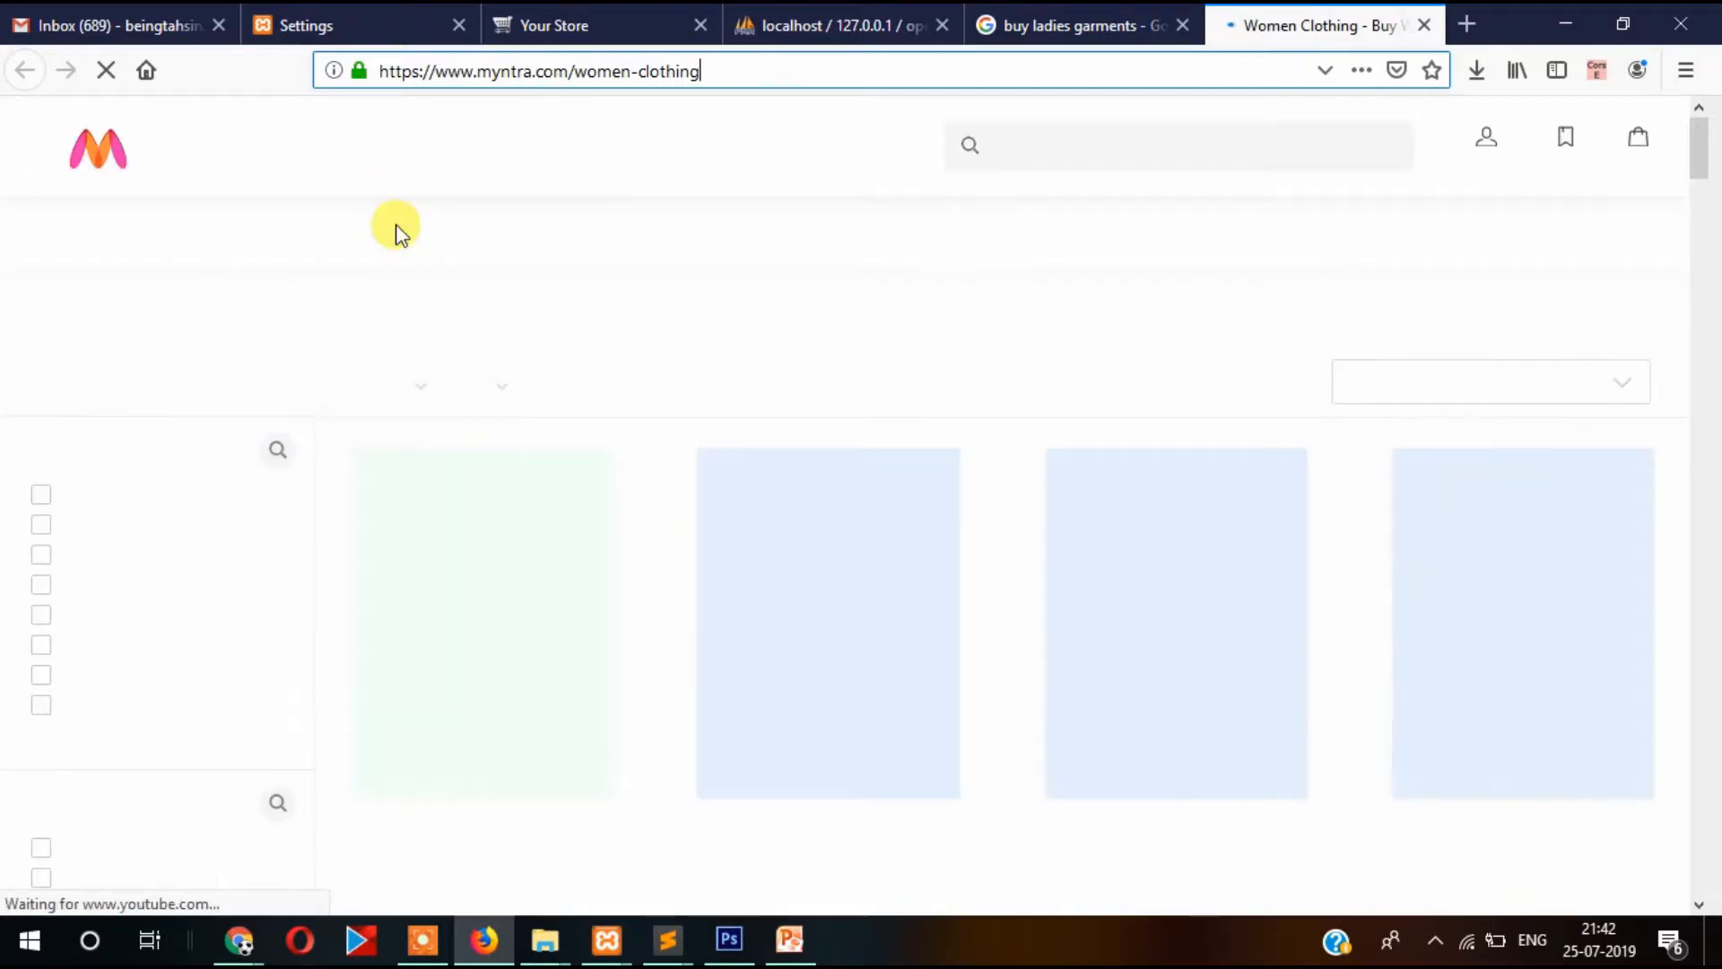
Go to Myntra's home page, decline notifications, and view its HTML source.
{"action": "left_click", "coordinate": [117, 164]}
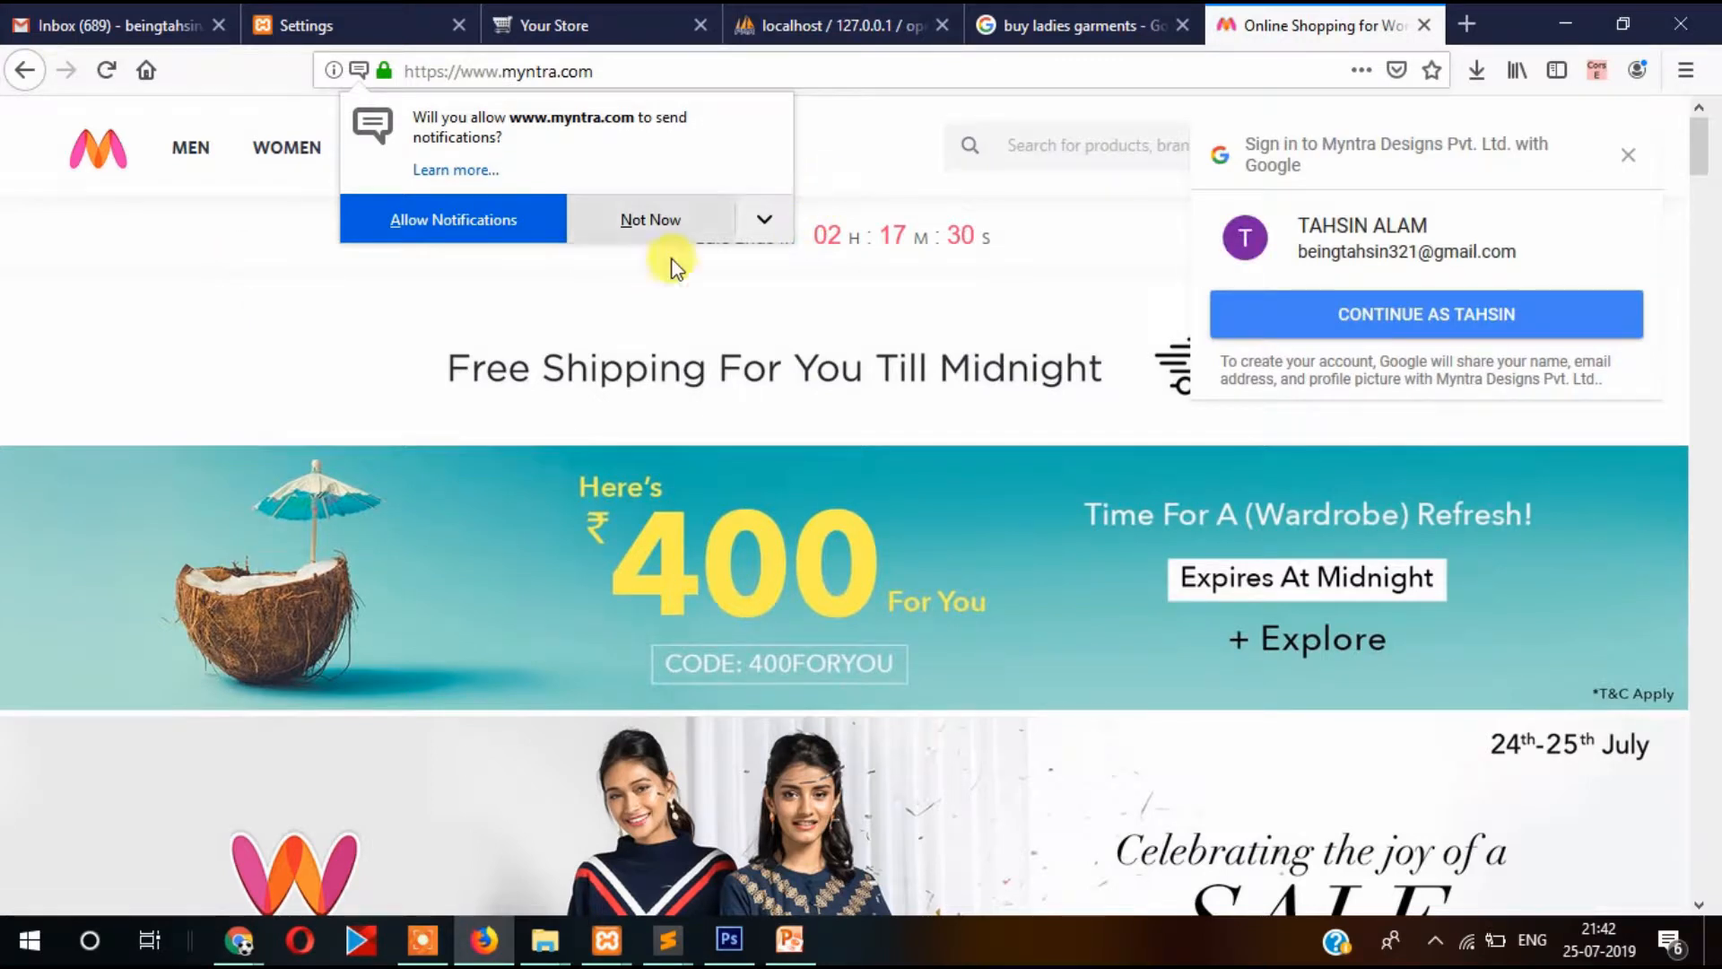
{"action": "left_click", "coordinate": [651, 222]}
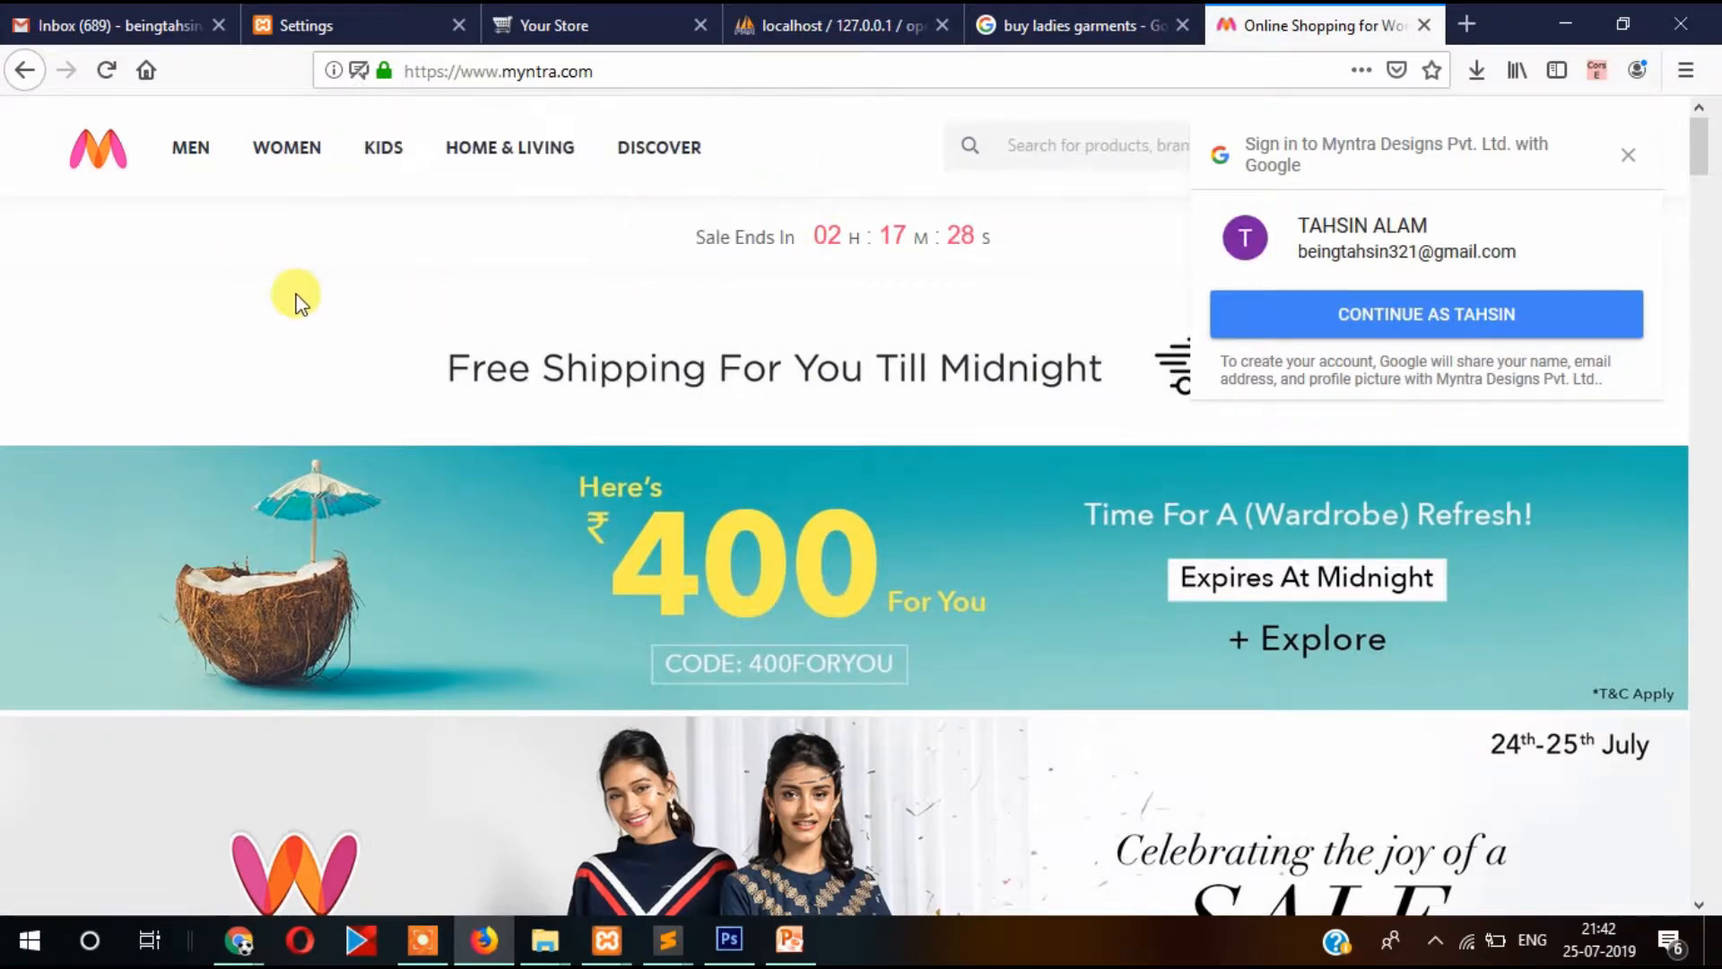
{"action": "key", "text": "ctrl+u"}
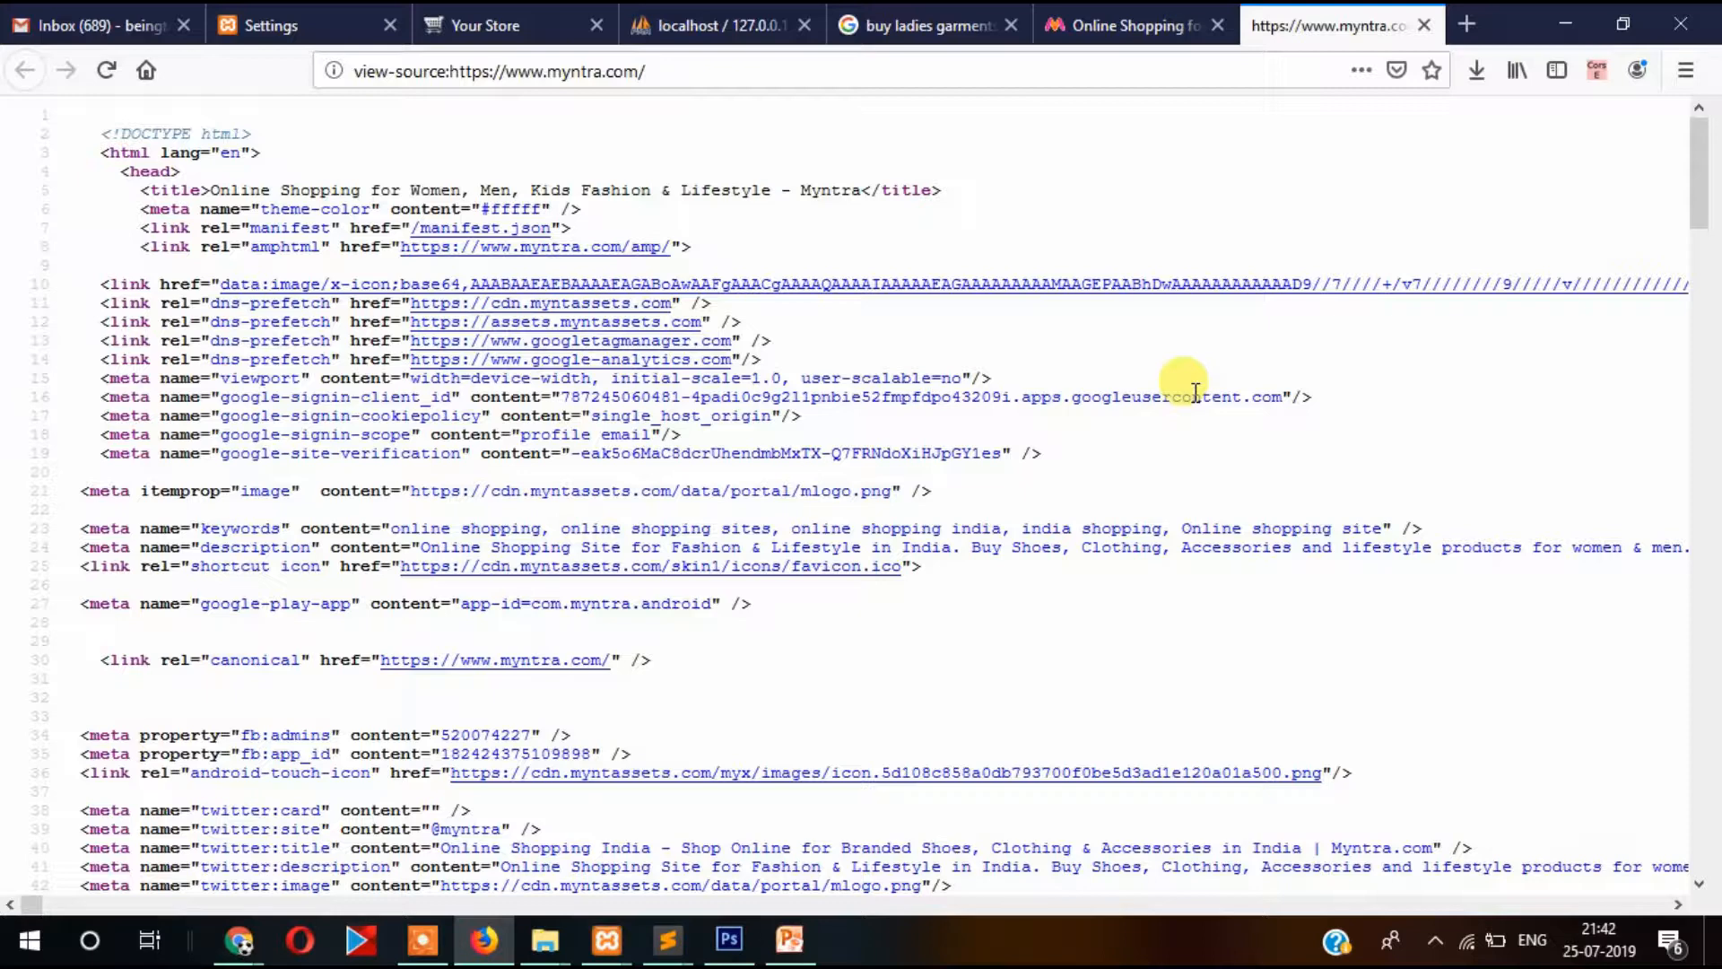
Examine Myntra's keywords and description meta tags in the source, then return to the Your Store tab.
{"action": "scroll", "coordinate": [1180, 287], "scroll_direction": "down", "scroll_amount": 2}
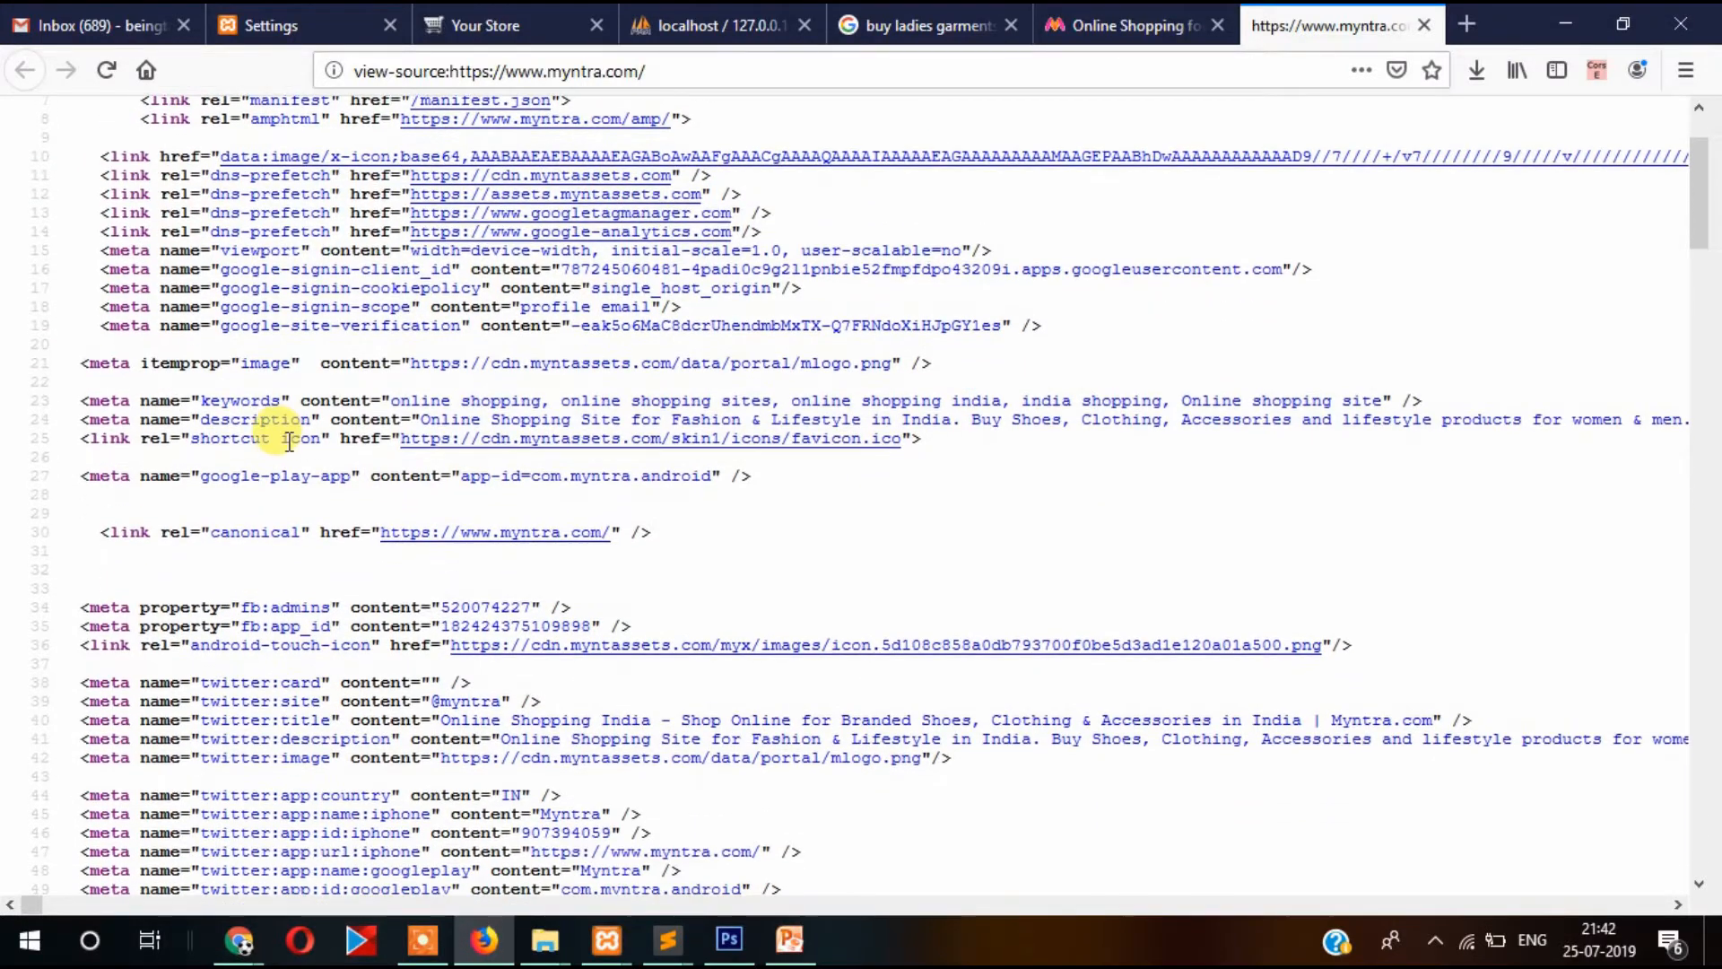
{"action": "double_click", "coordinate": [239, 400]}
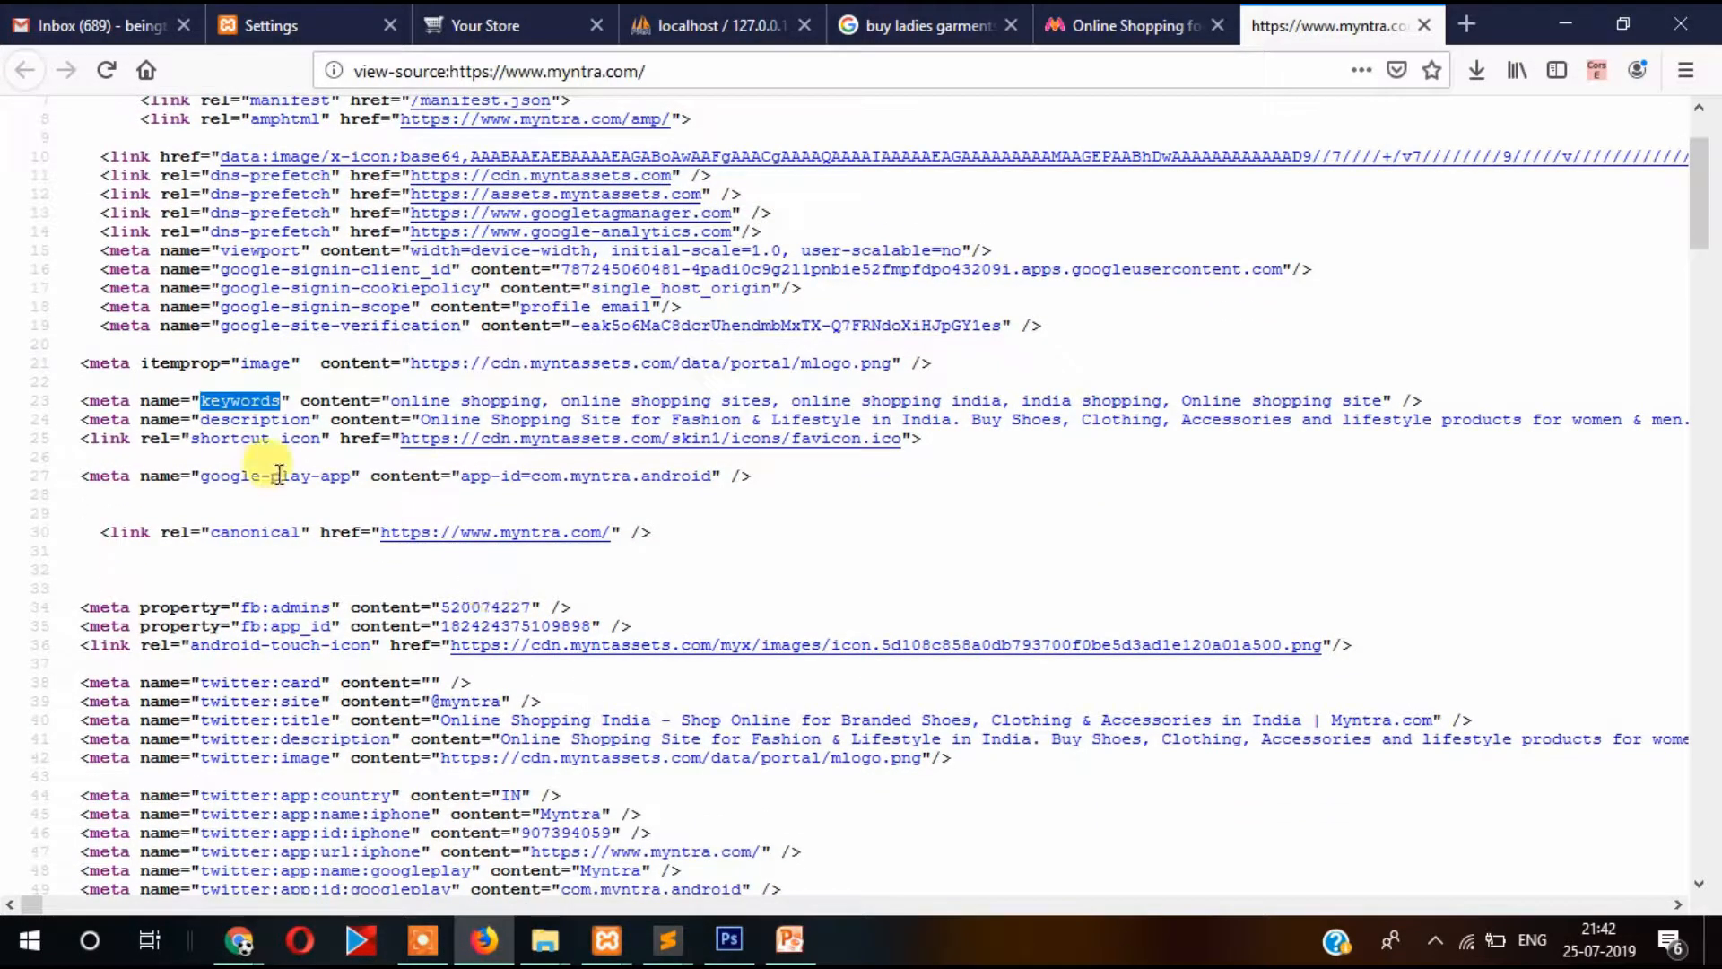
{"action": "left_click", "coordinate": [266, 397]}
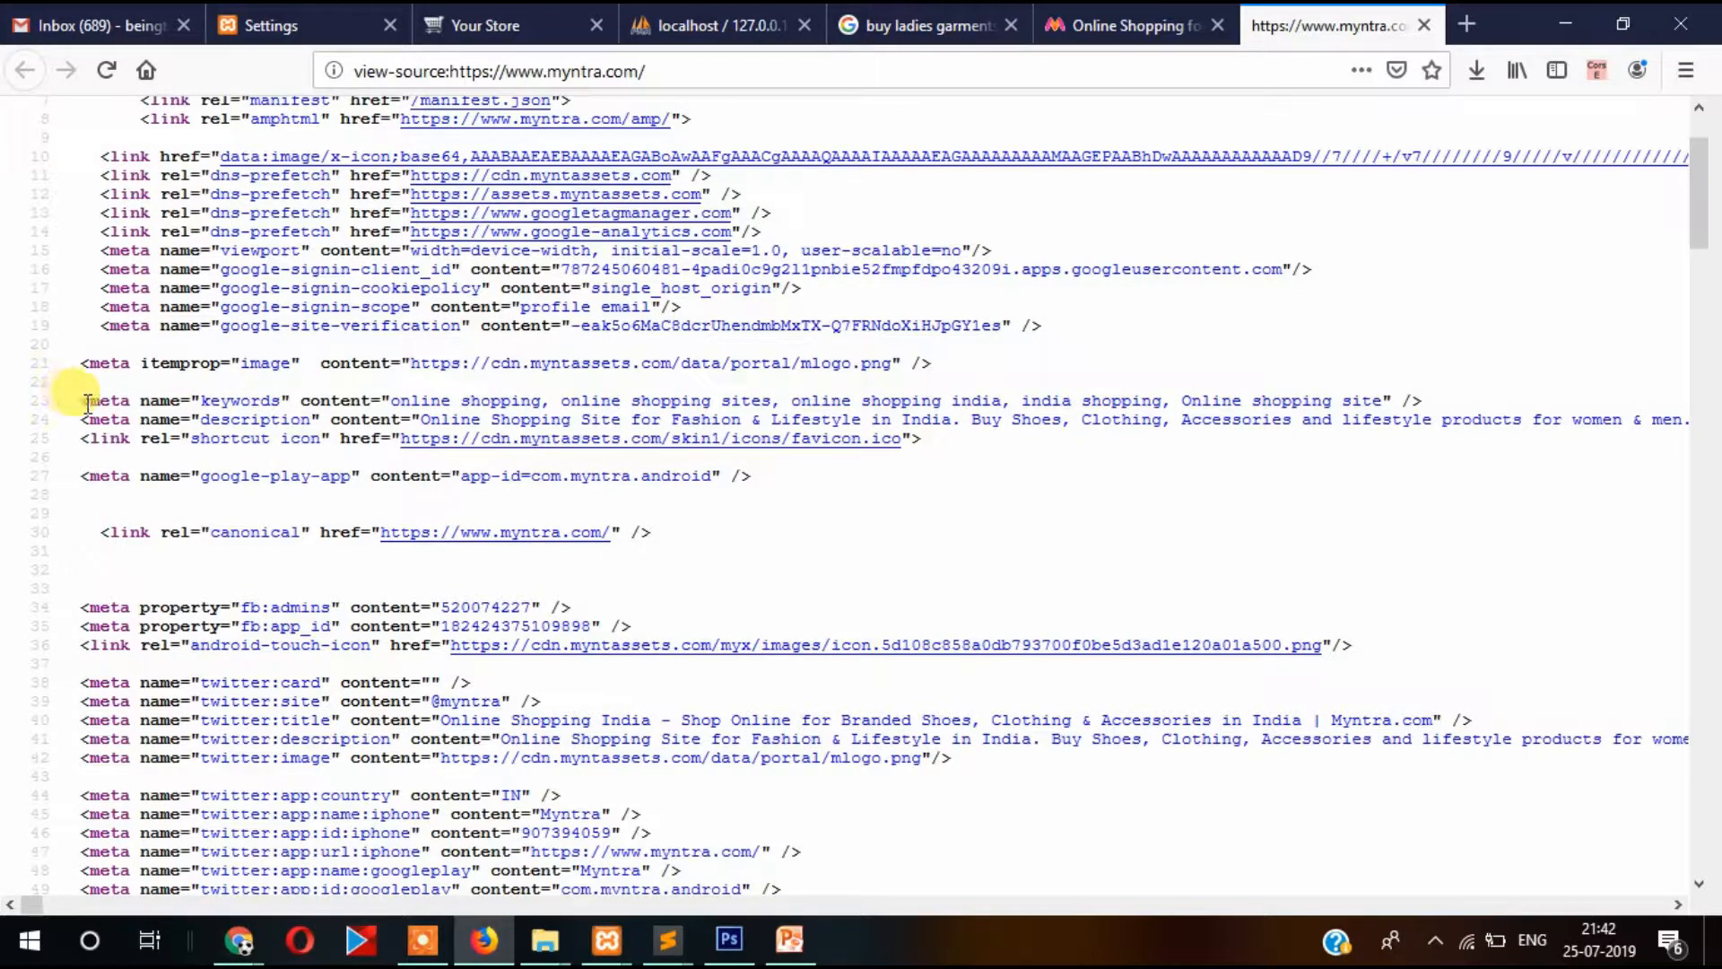
{"action": "left_click_drag", "start_coordinate": [71, 399], "coordinate": [891, 382]}
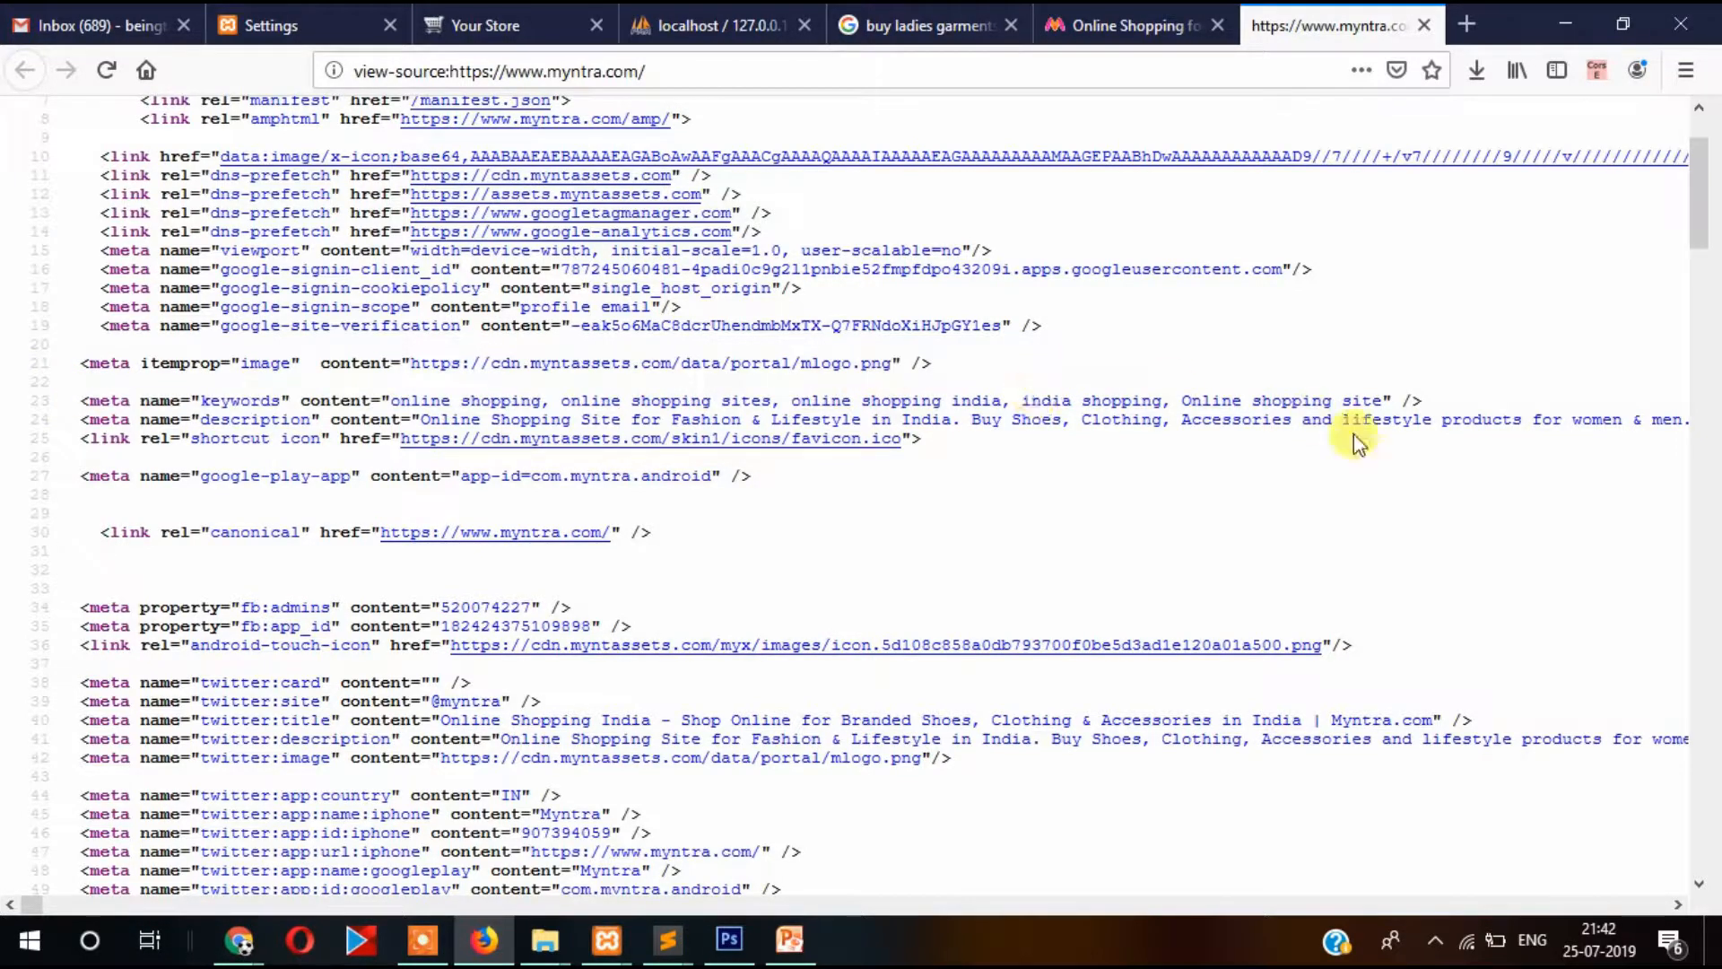
{"action": "left_click_drag", "start_coordinate": [1382, 394], "coordinate": [573, 391]}
{"action": "left_click_drag", "start_coordinate": [401, 390], "coordinate": [640, 390]}
{"action": "left_click", "coordinate": [641, 391]}
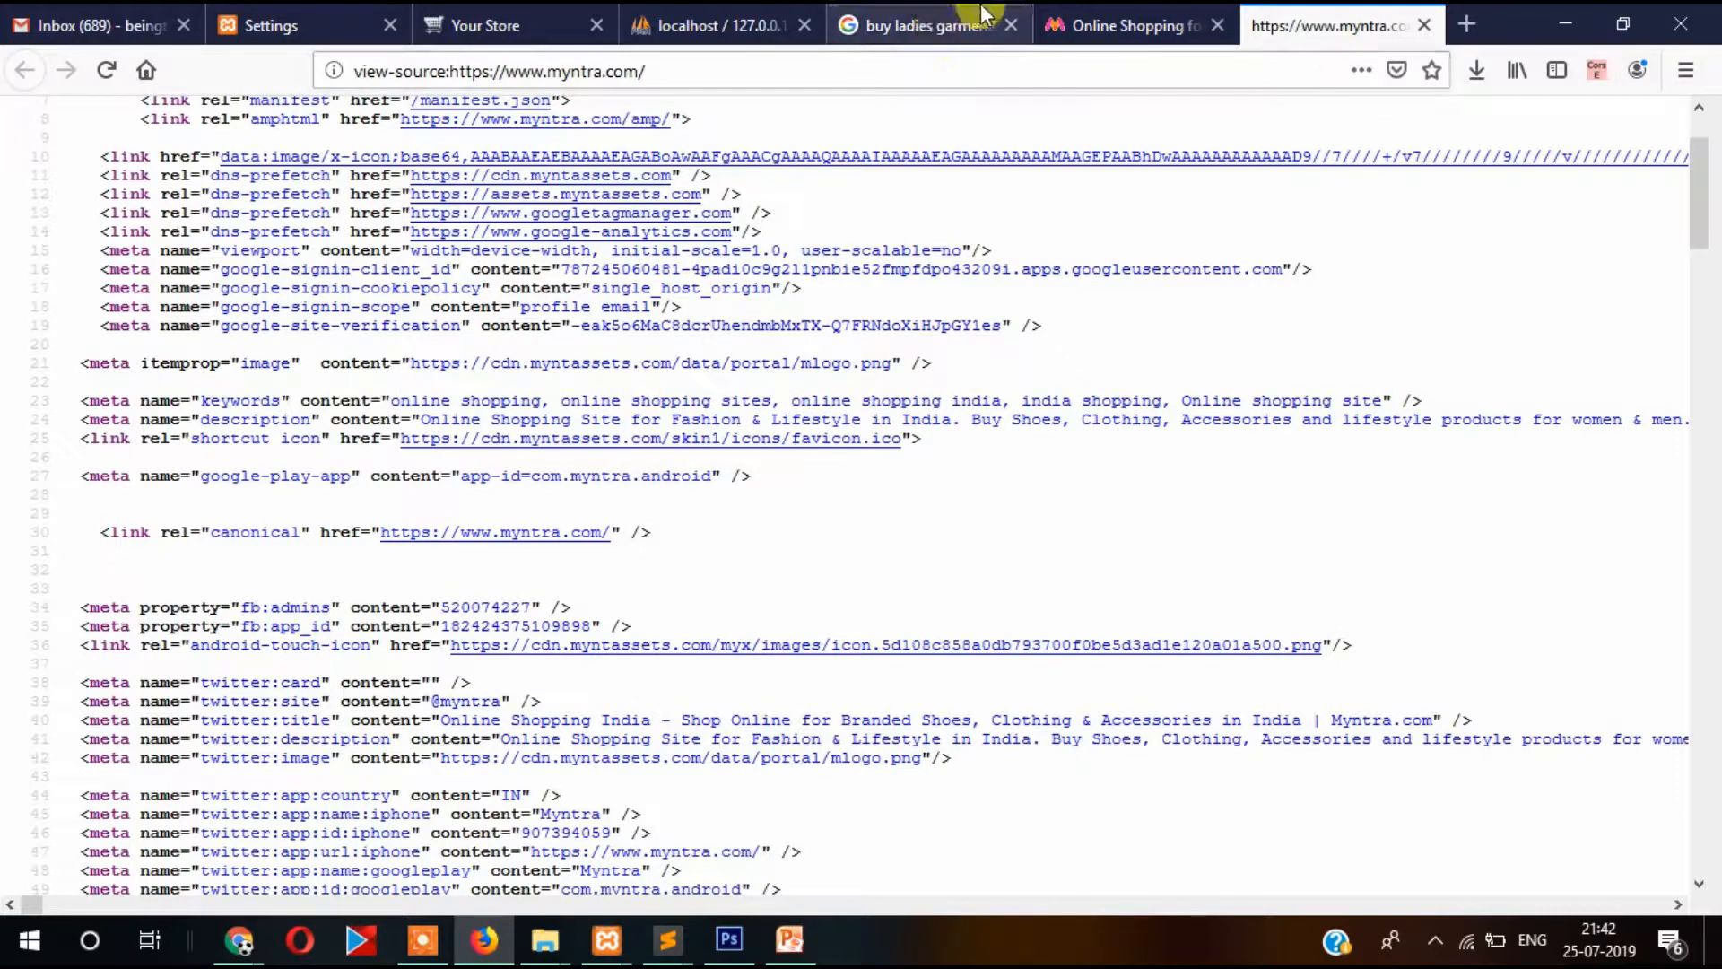
{"action": "left_click", "coordinate": [499, 25]}
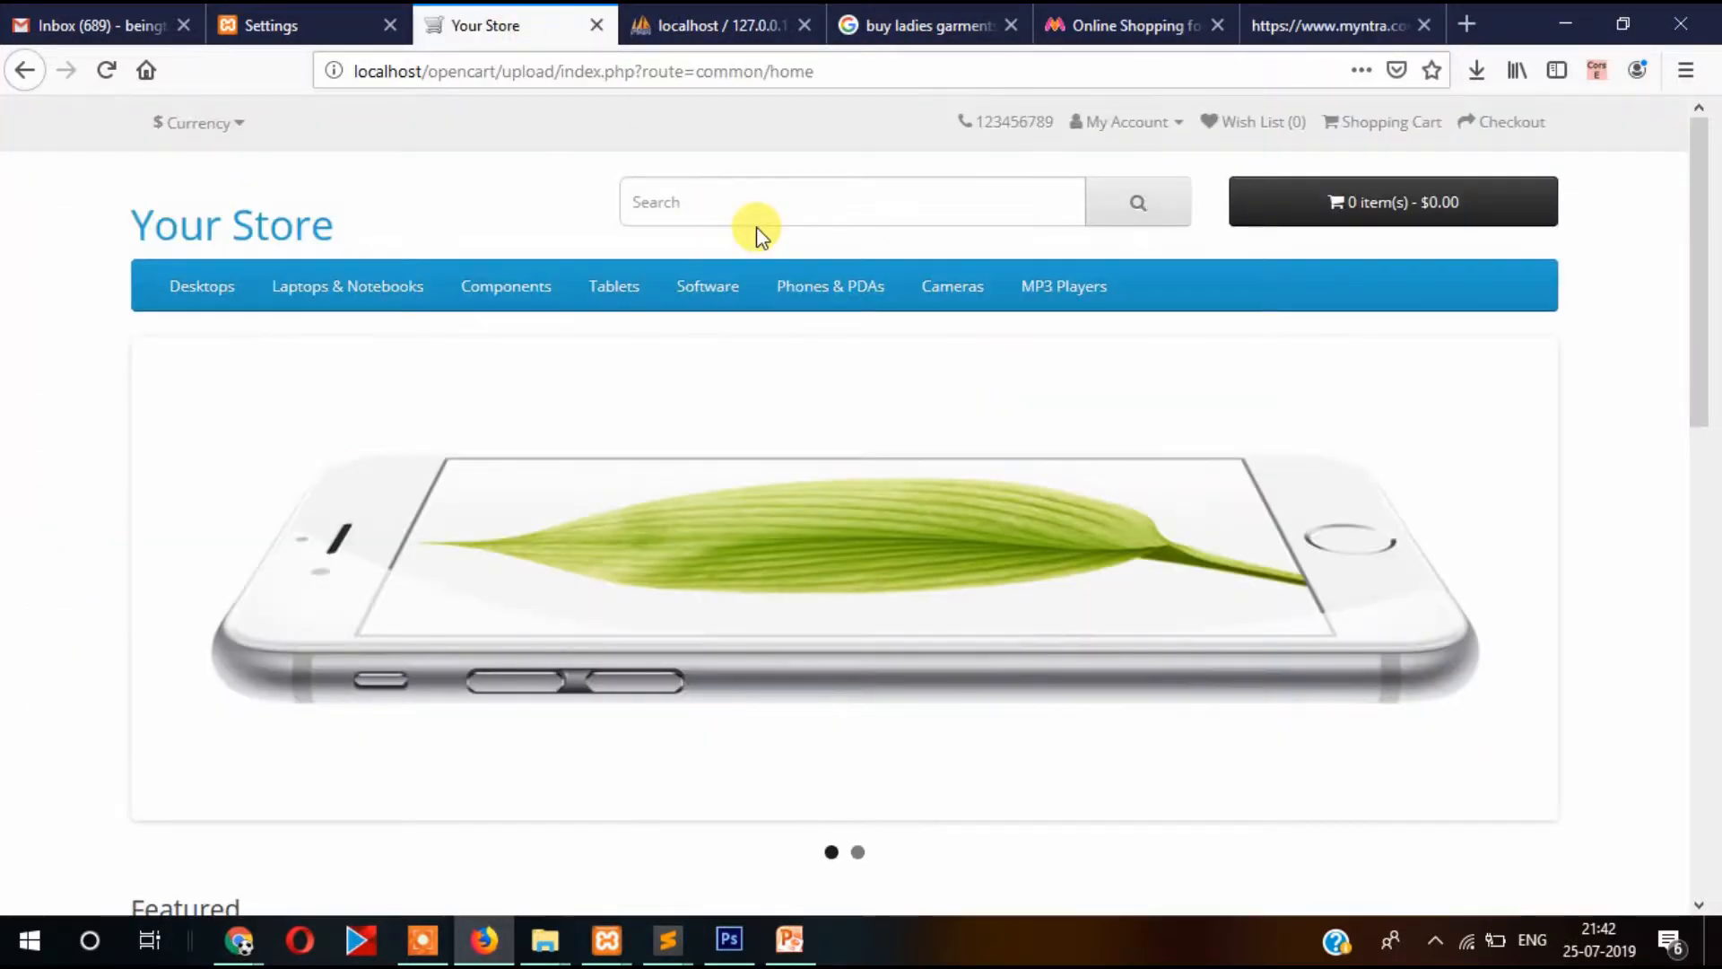
Enter 'Buy Phone, Buy Samsugn Phone,' in Meta Tag Keywords, correcting Iphone to Phone.
{"action": "left_click", "coordinate": [287, 16]}
{"action": "left_click", "coordinate": [661, 257]}
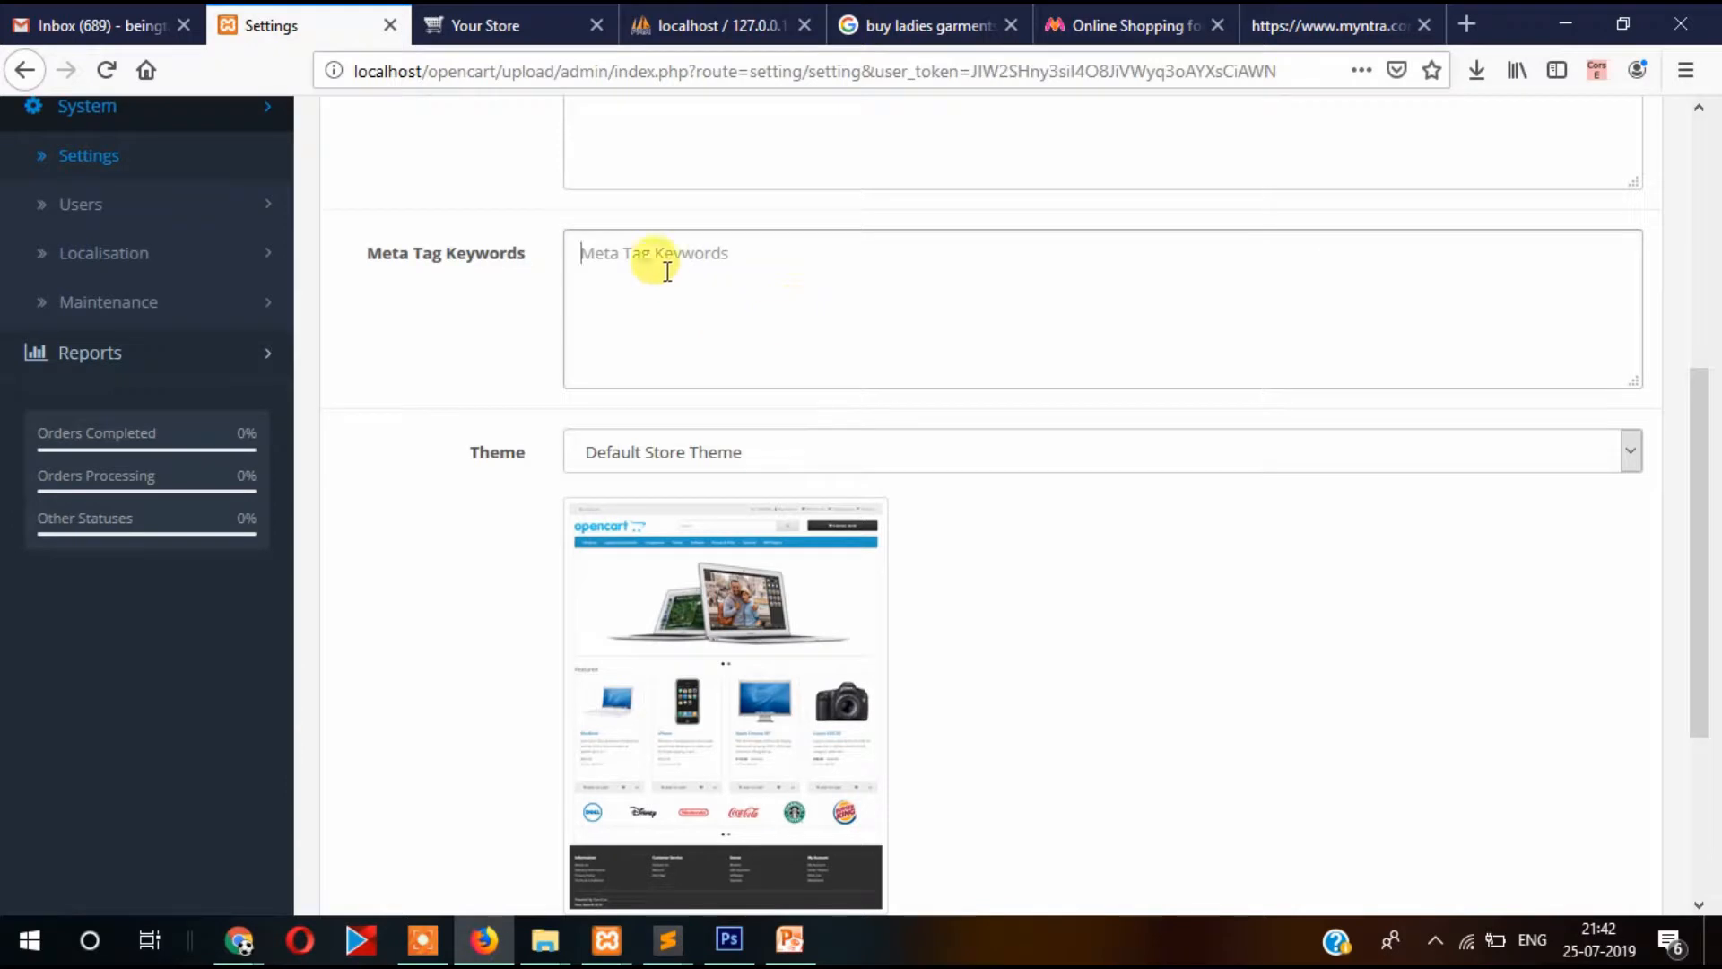
{"action": "scroll", "coordinate": [815, 319], "scroll_direction": "up", "scroll_amount": 3}
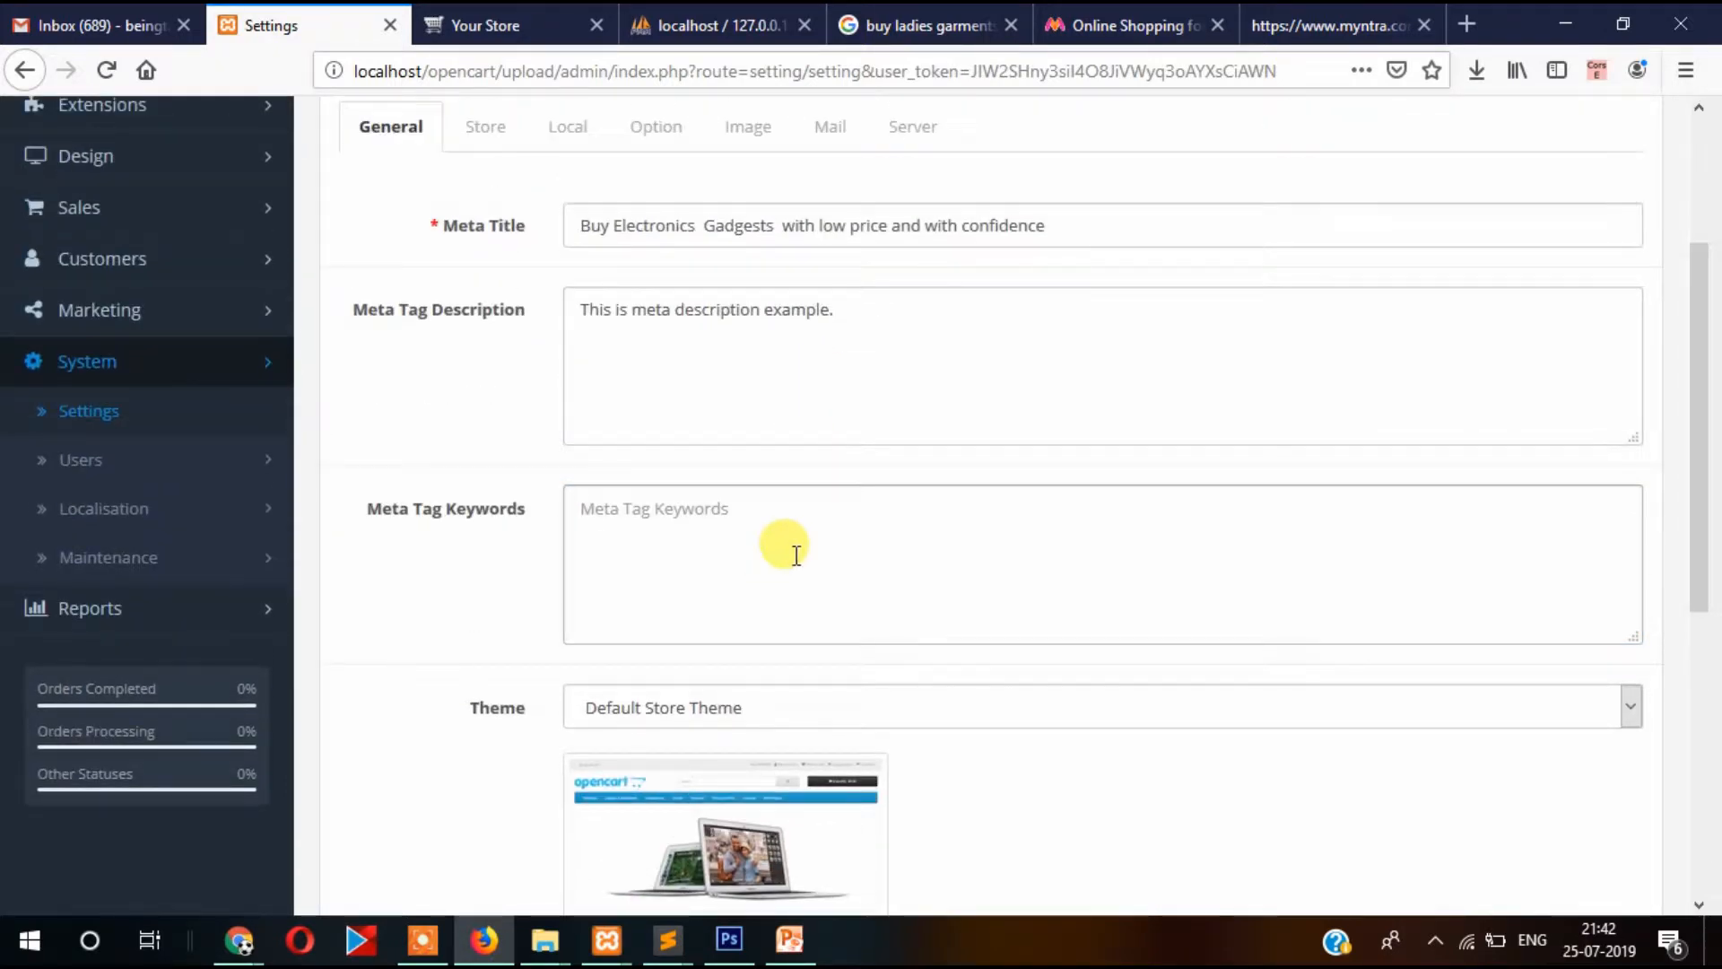
{"action": "type", "text": "L"}
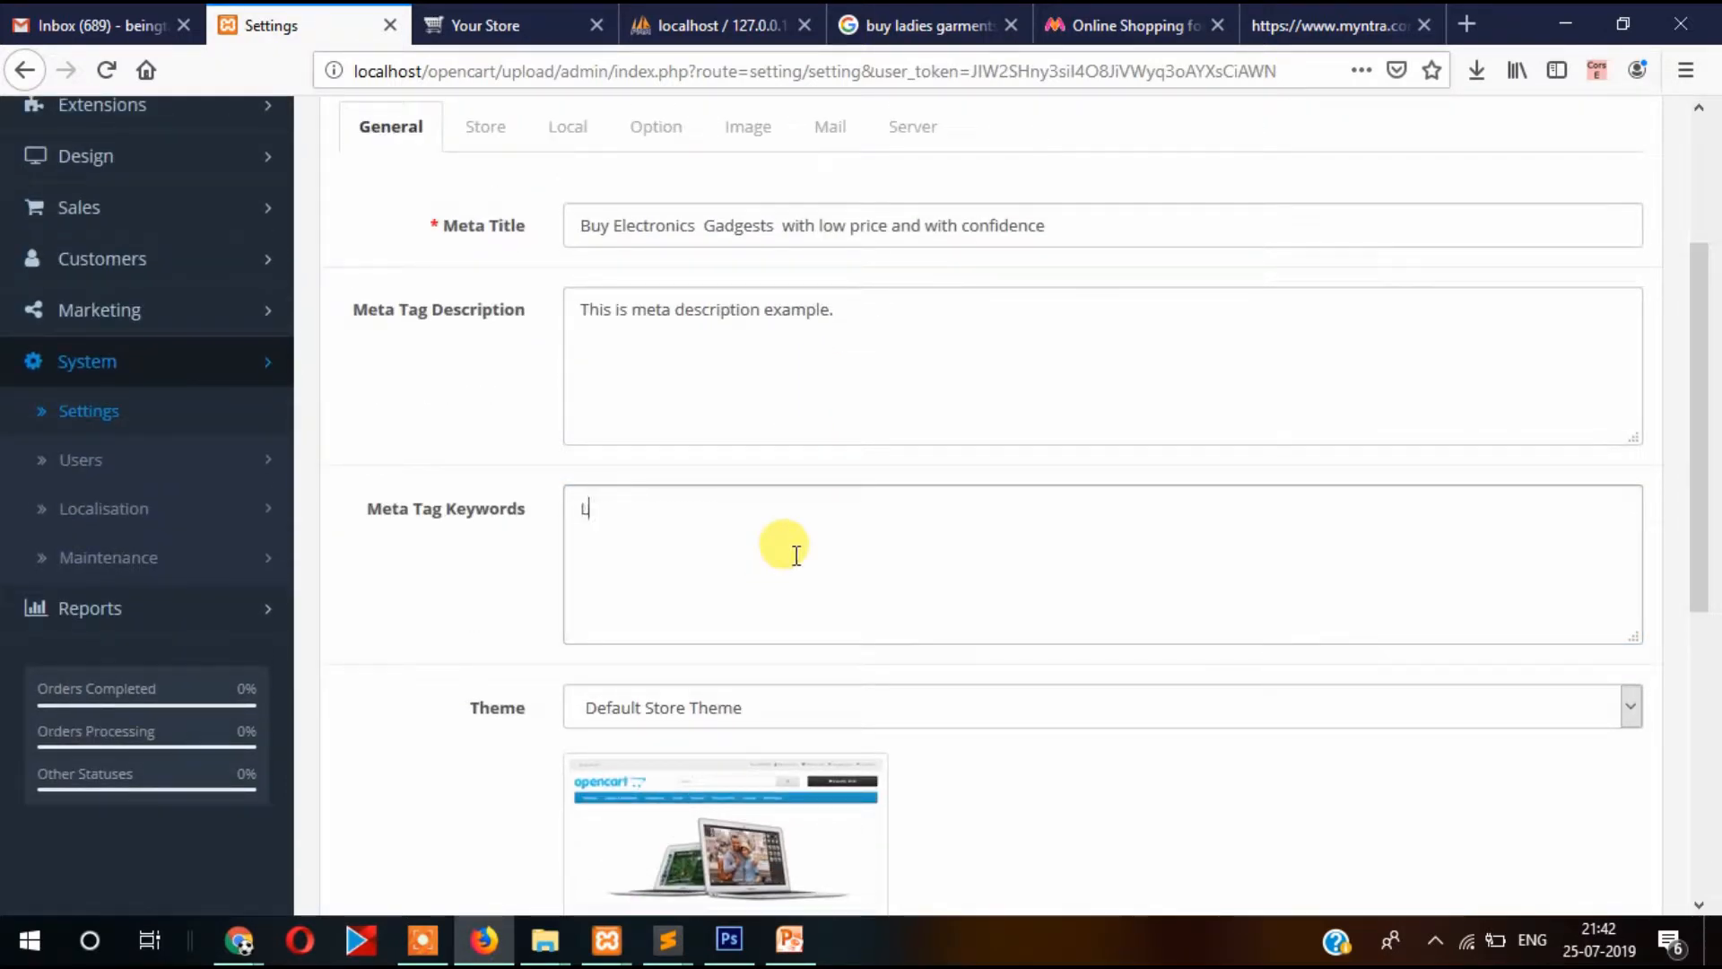
{"action": "key", "text": "BackSpace"}
{"action": "type", "text": "Buy Iphone,"}
{"action": "right_click", "coordinate": [632, 511]}
{"action": "left_click", "coordinate": [703, 534]}
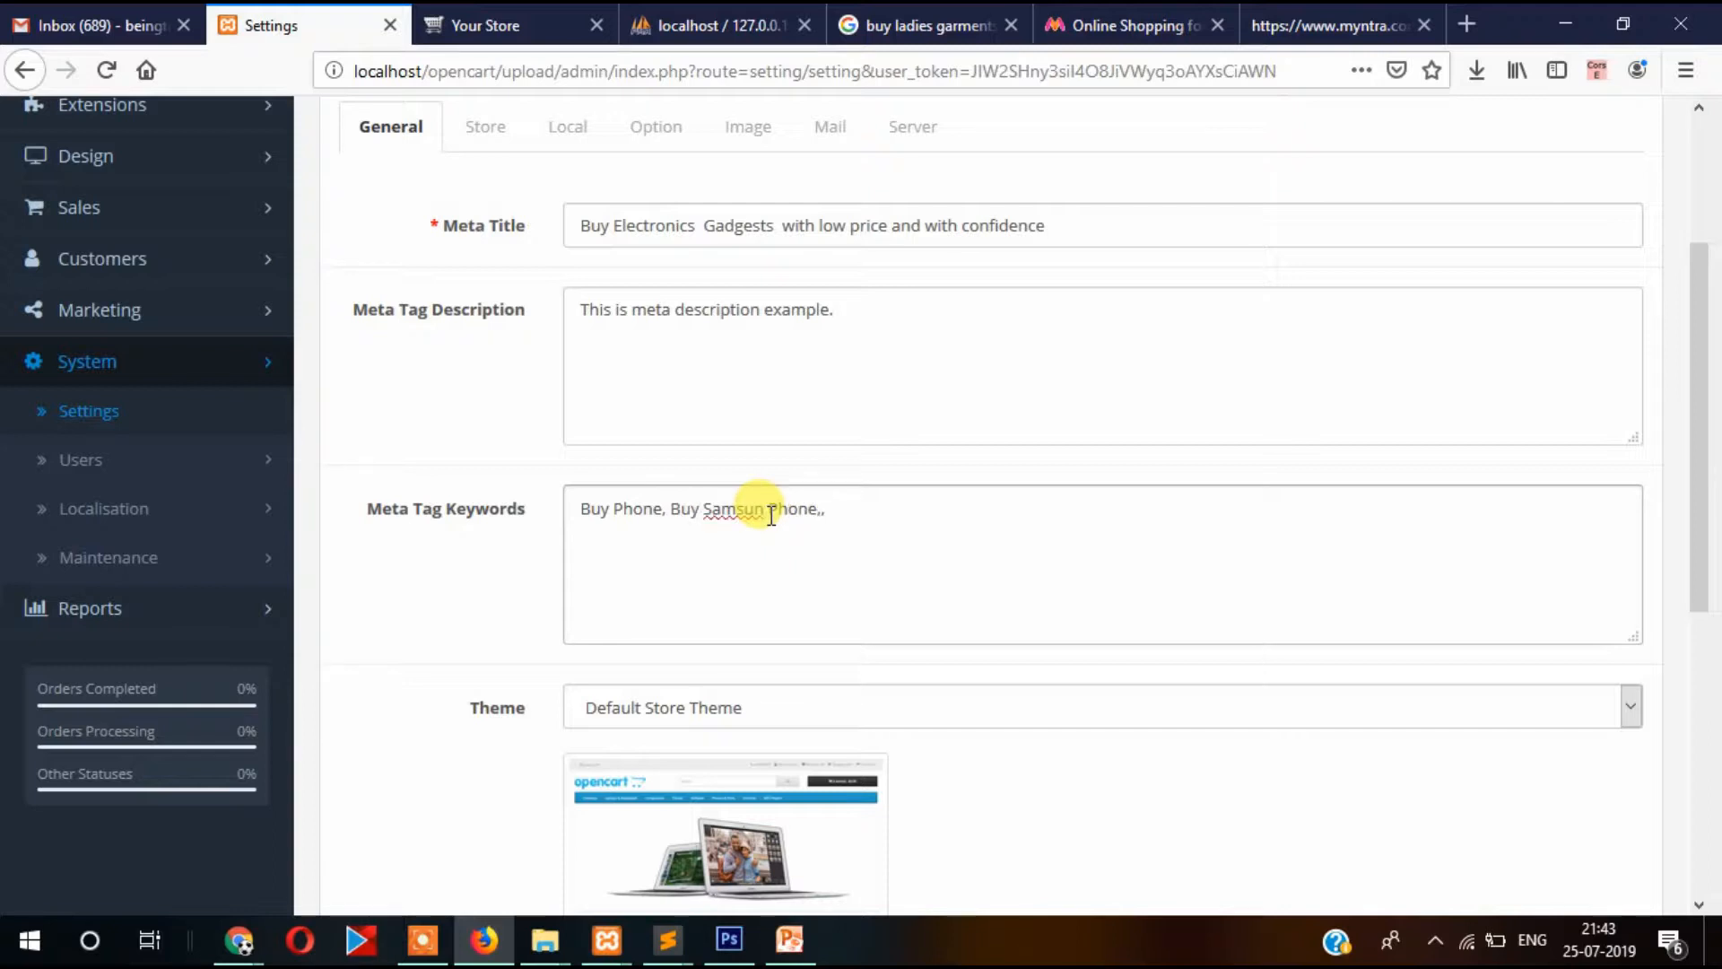
{"action": "type", "text": ","}
{"action": "left_click_drag", "start_coordinate": [892, 503], "coordinate": [573, 544]}
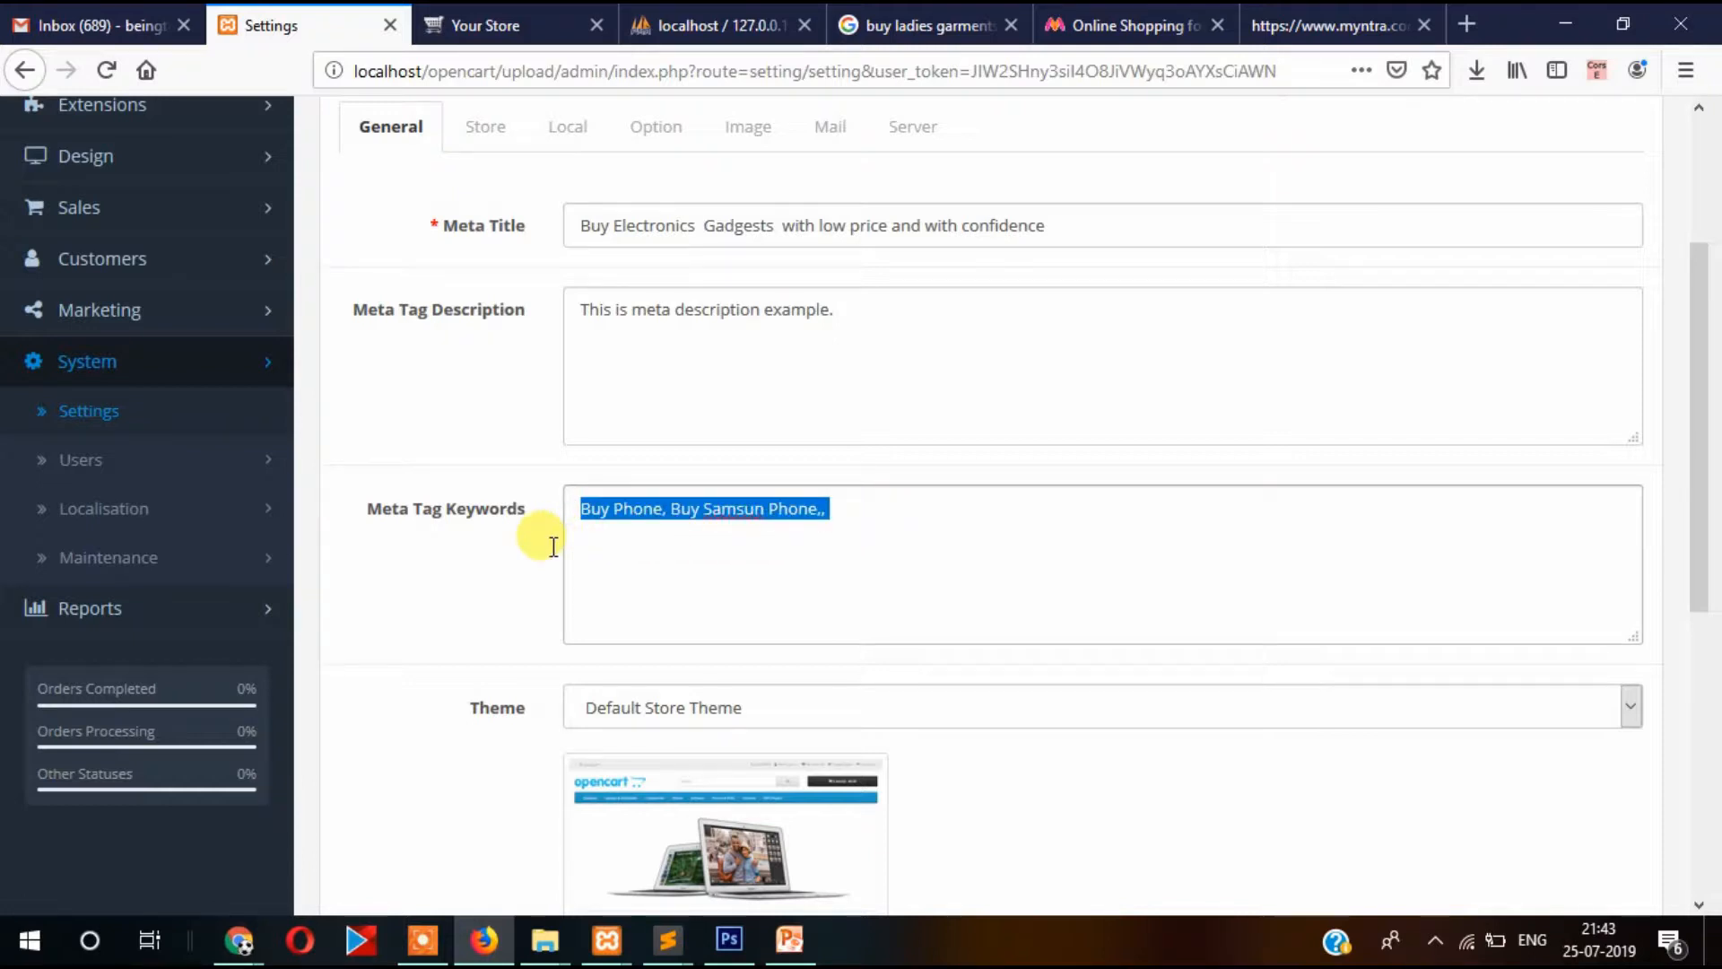
{"action": "left_click", "coordinate": [758, 508]}
{"action": "type", "text": "g"}
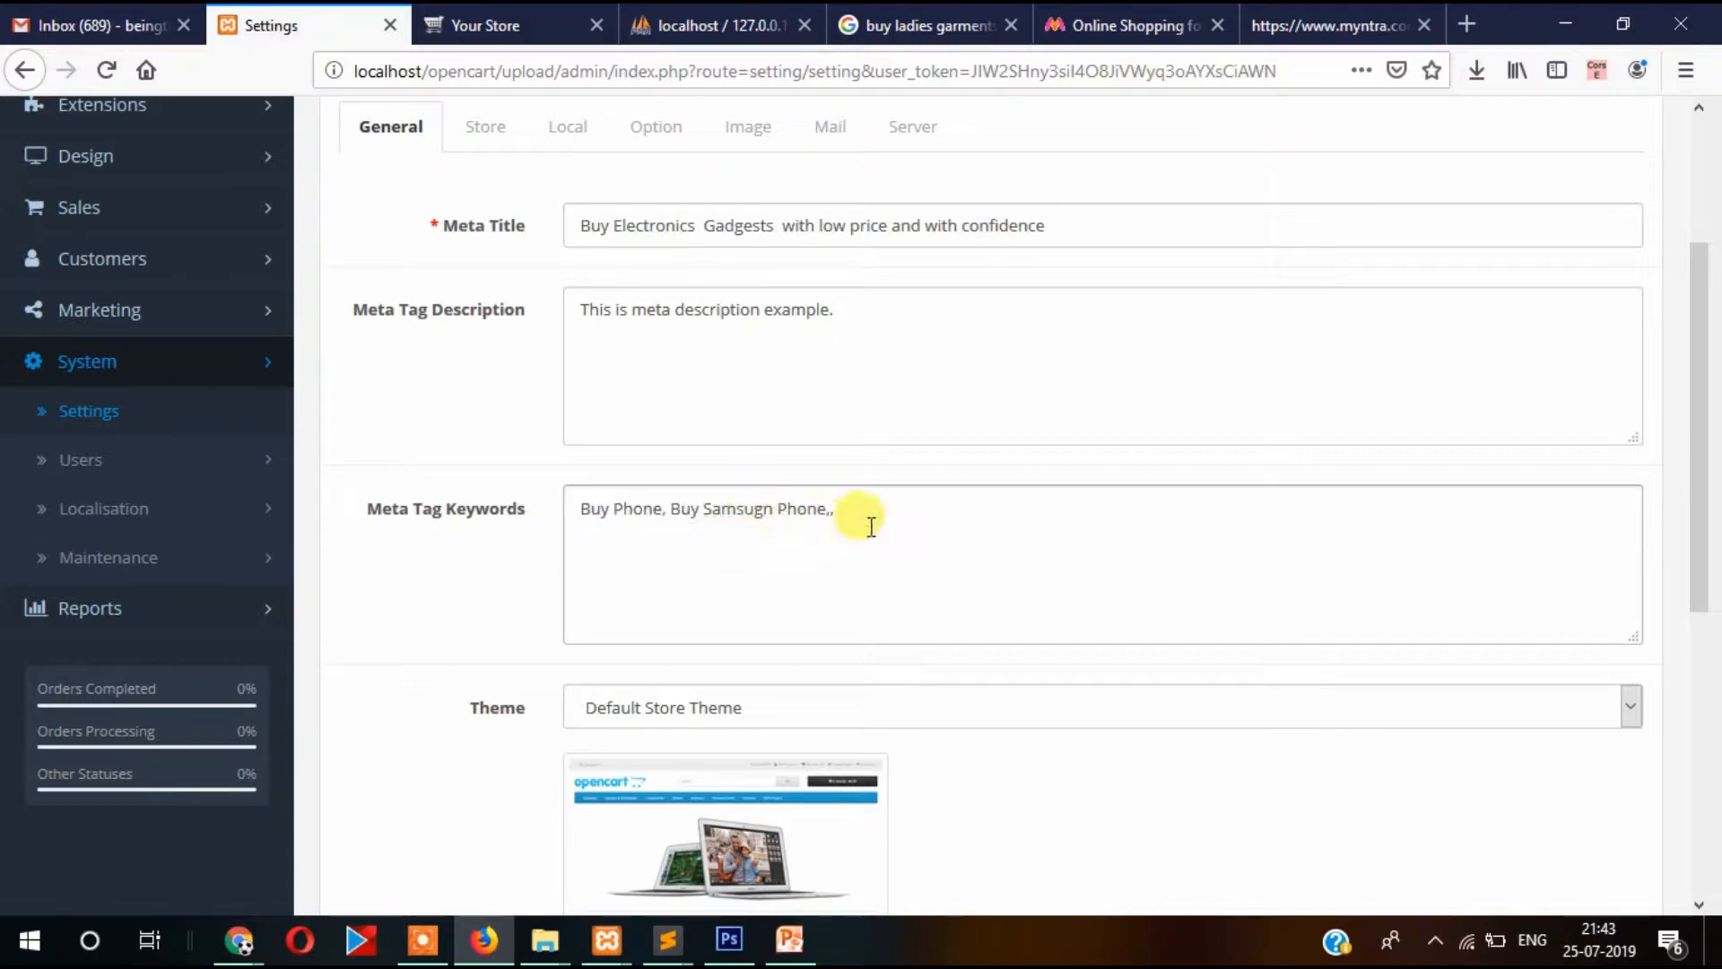
Paste the keyword line repeatedly so it appears eight times.
{"action": "left_click_drag", "start_coordinate": [869, 523], "coordinate": [442, 503]}
{"action": "left_click", "coordinate": [858, 501]}
{"action": "key", "text": "ctrl+v"}
{"action": "key", "text": "ctrl+v"}
{"action": "key", "text": "ctrl+v"}
{"action": "key", "text": "ctrl+v"}
{"action": "key", "text": "ctrl+v"}
{"action": "key", "text": "ctrl+v"}
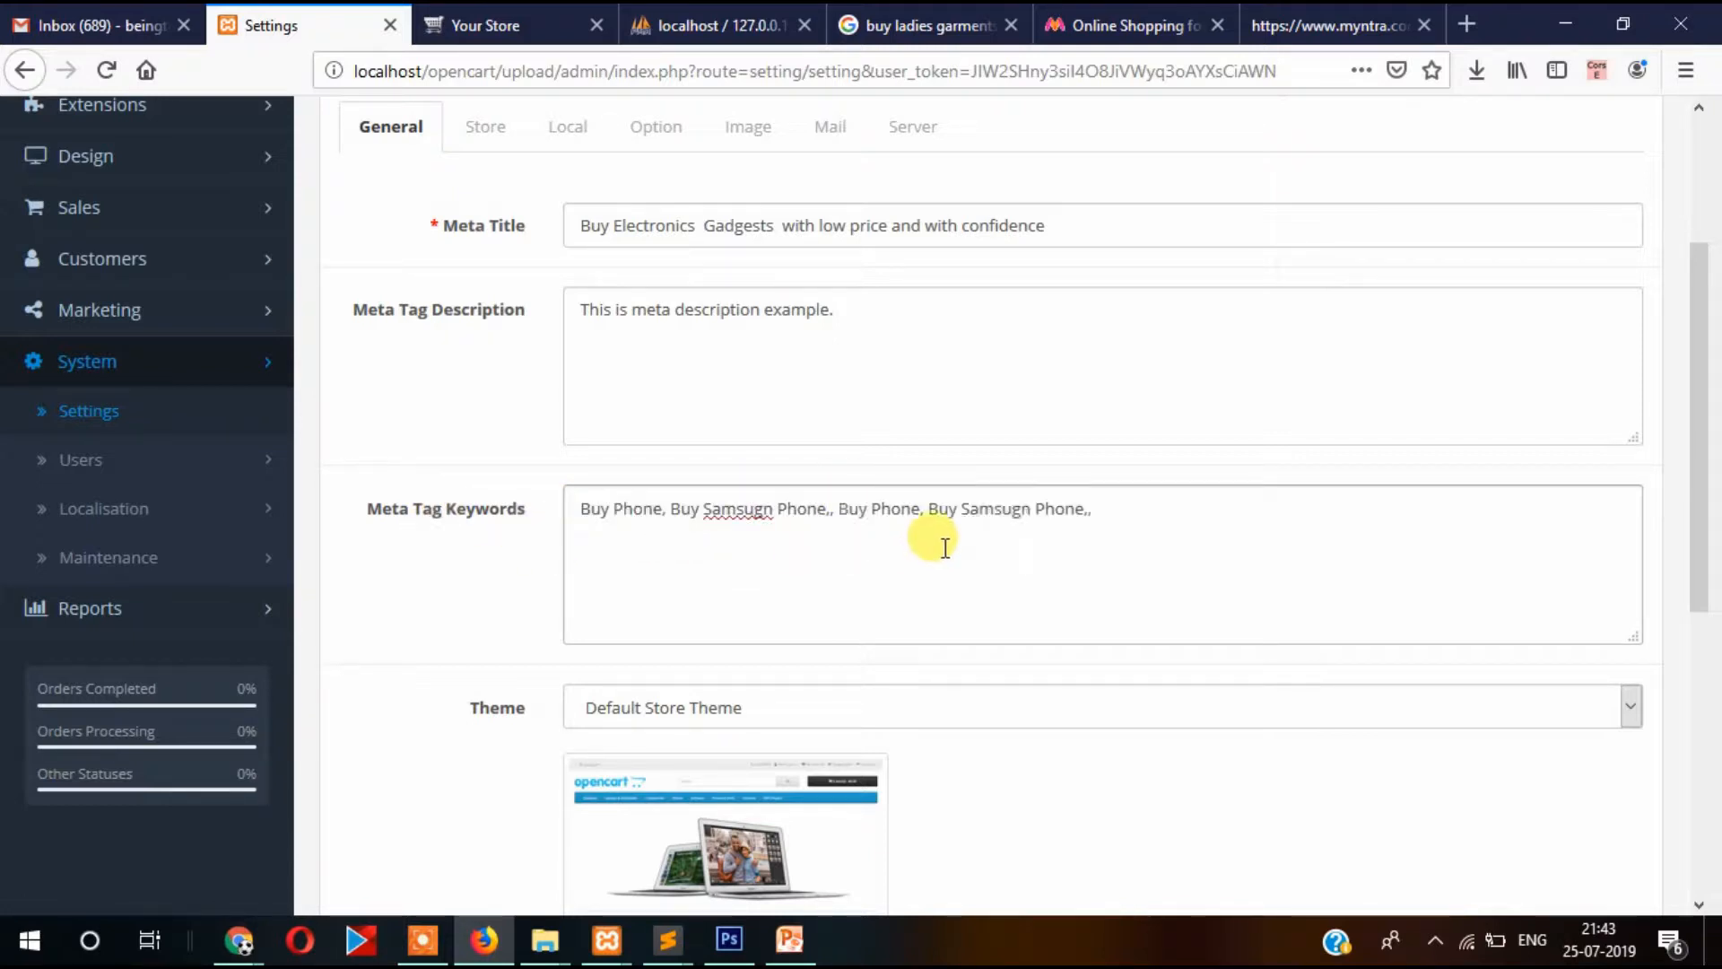
{"action": "scroll", "coordinate": [664, 524], "scroll_direction": "down", "scroll_amount": 1}
{"action": "scroll", "coordinate": [663, 524], "scroll_direction": "down", "scroll_amount": 4}
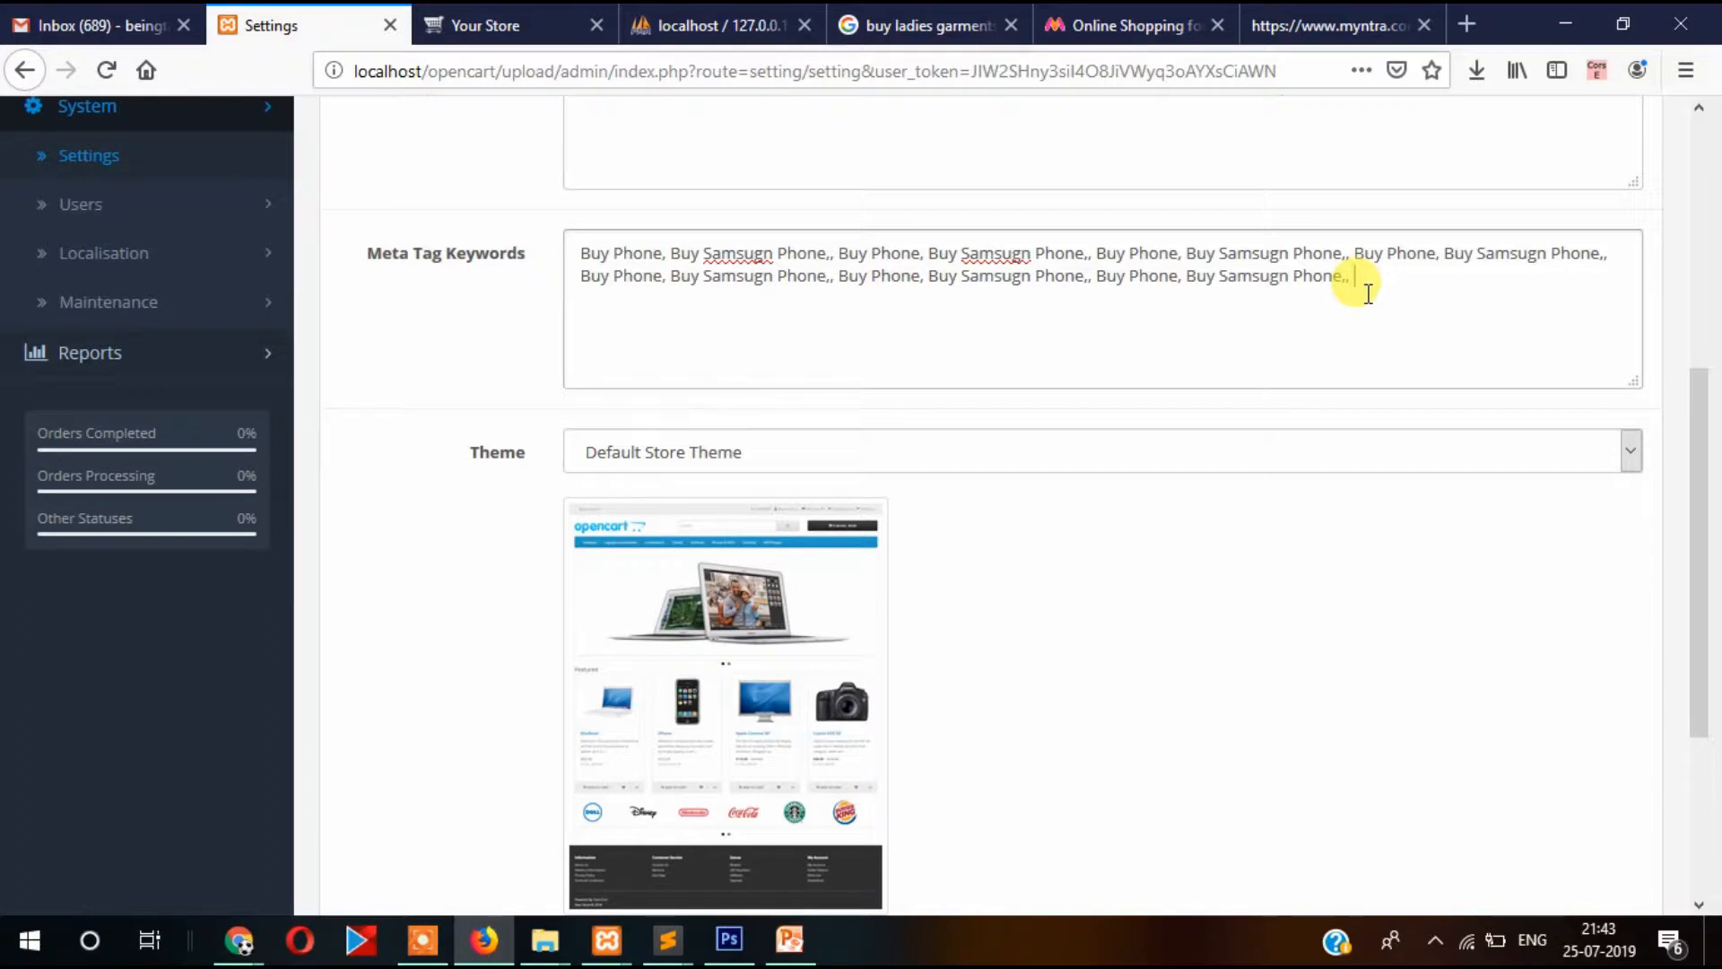
{"action": "scroll", "coordinate": [1368, 294], "scroll_direction": "up", "scroll_amount": 3}
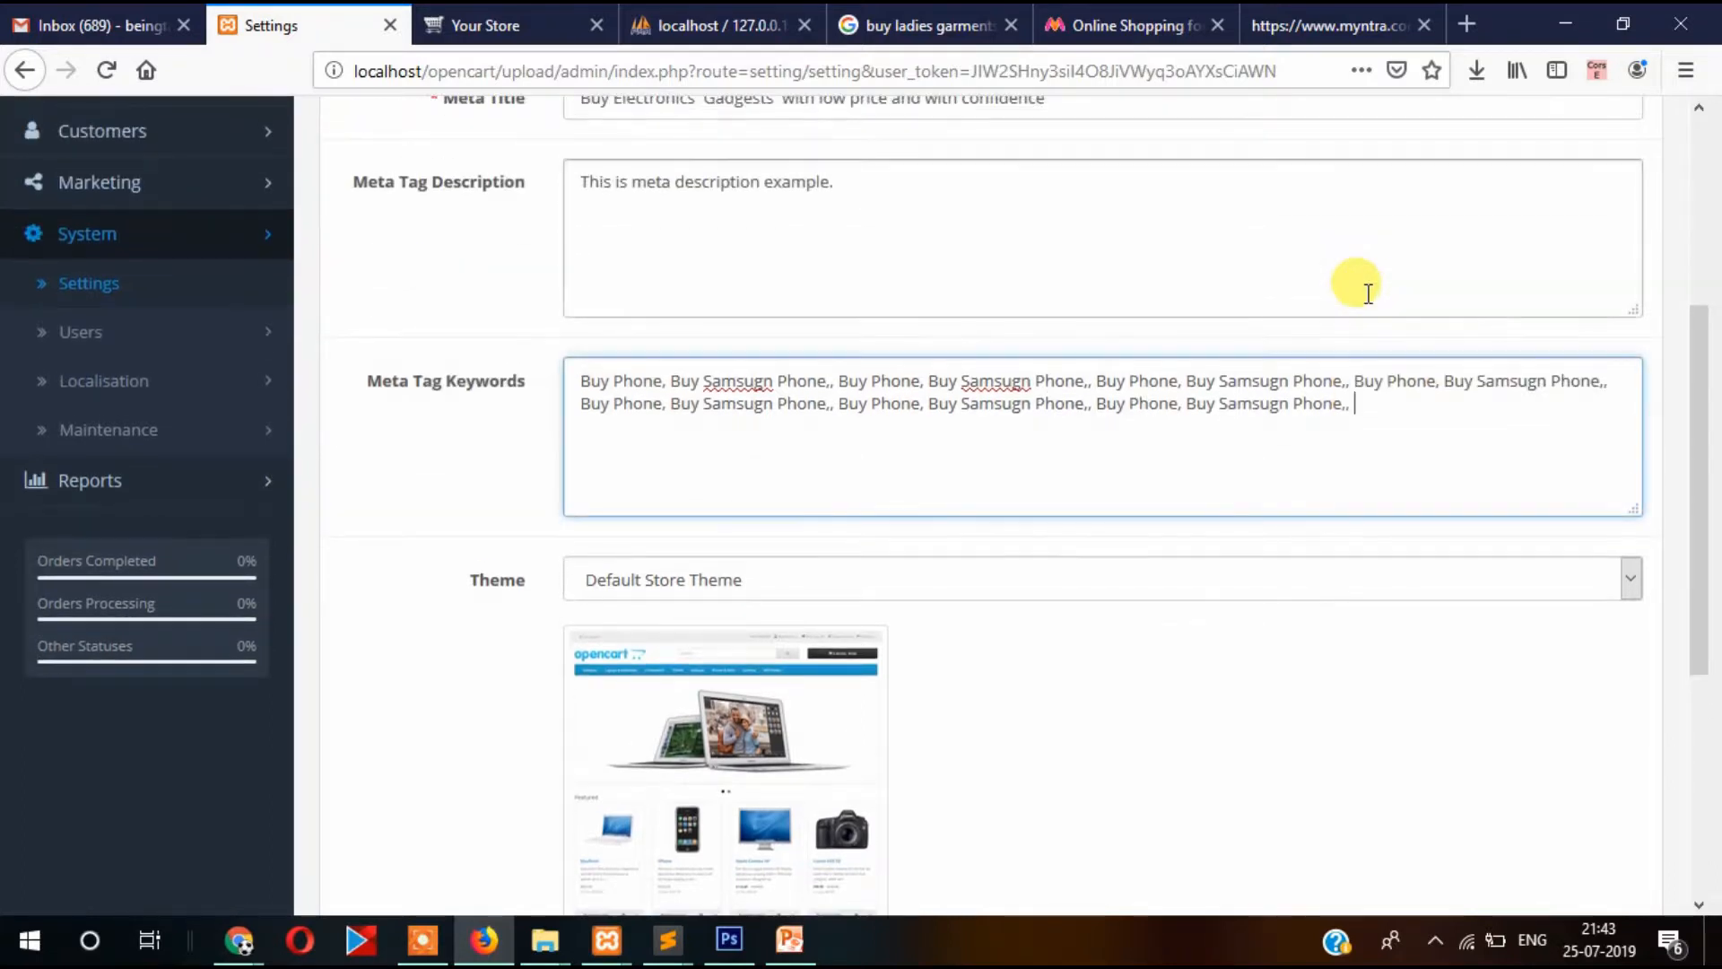
{"action": "left_click", "coordinate": [893, 182]}
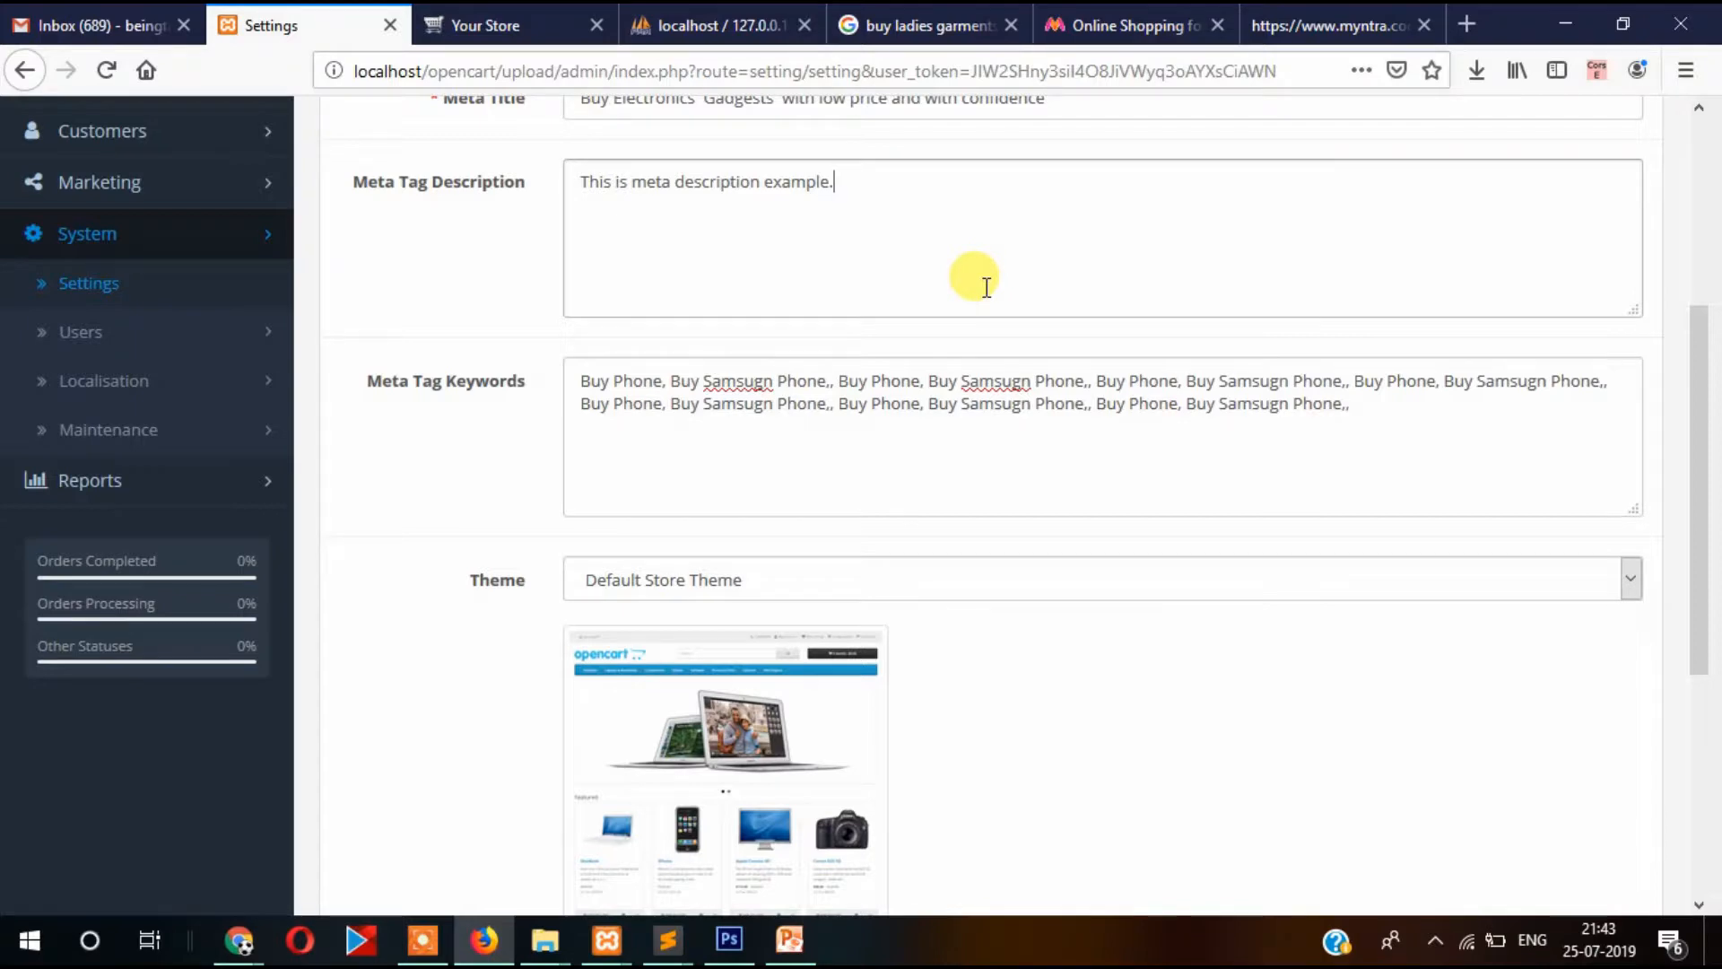
{"action": "scroll", "coordinate": [1027, 287], "scroll_direction": "down", "scroll_amount": 5}
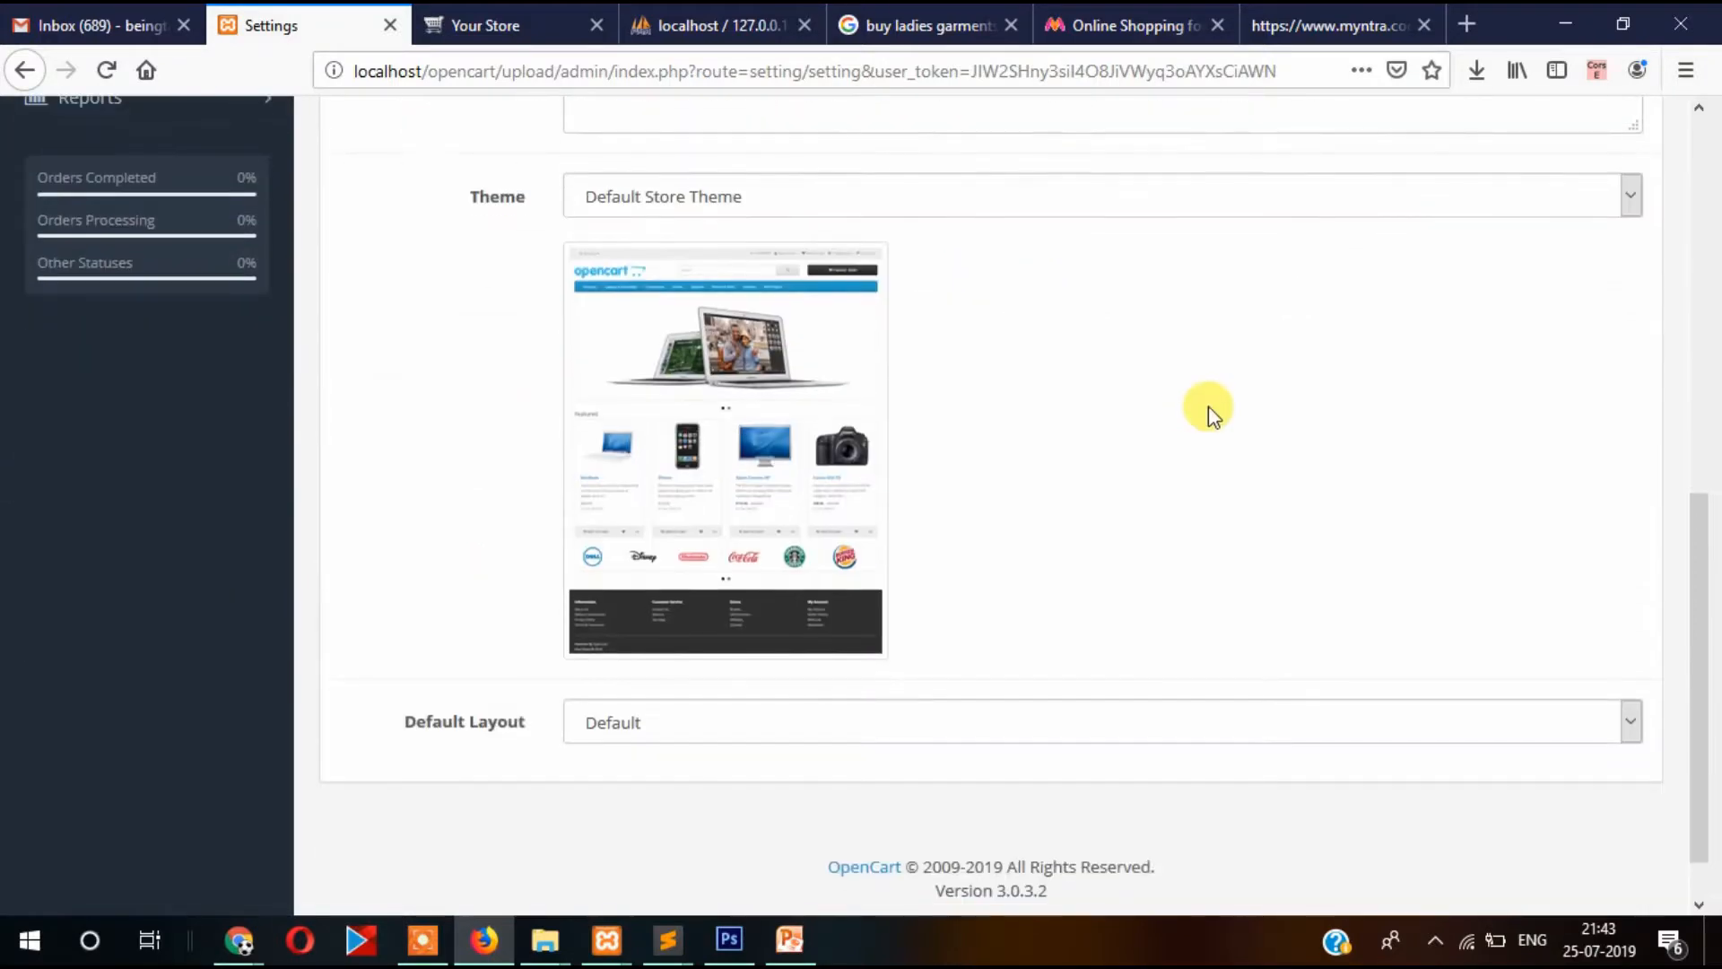
{"action": "left_click", "coordinate": [766, 197]}
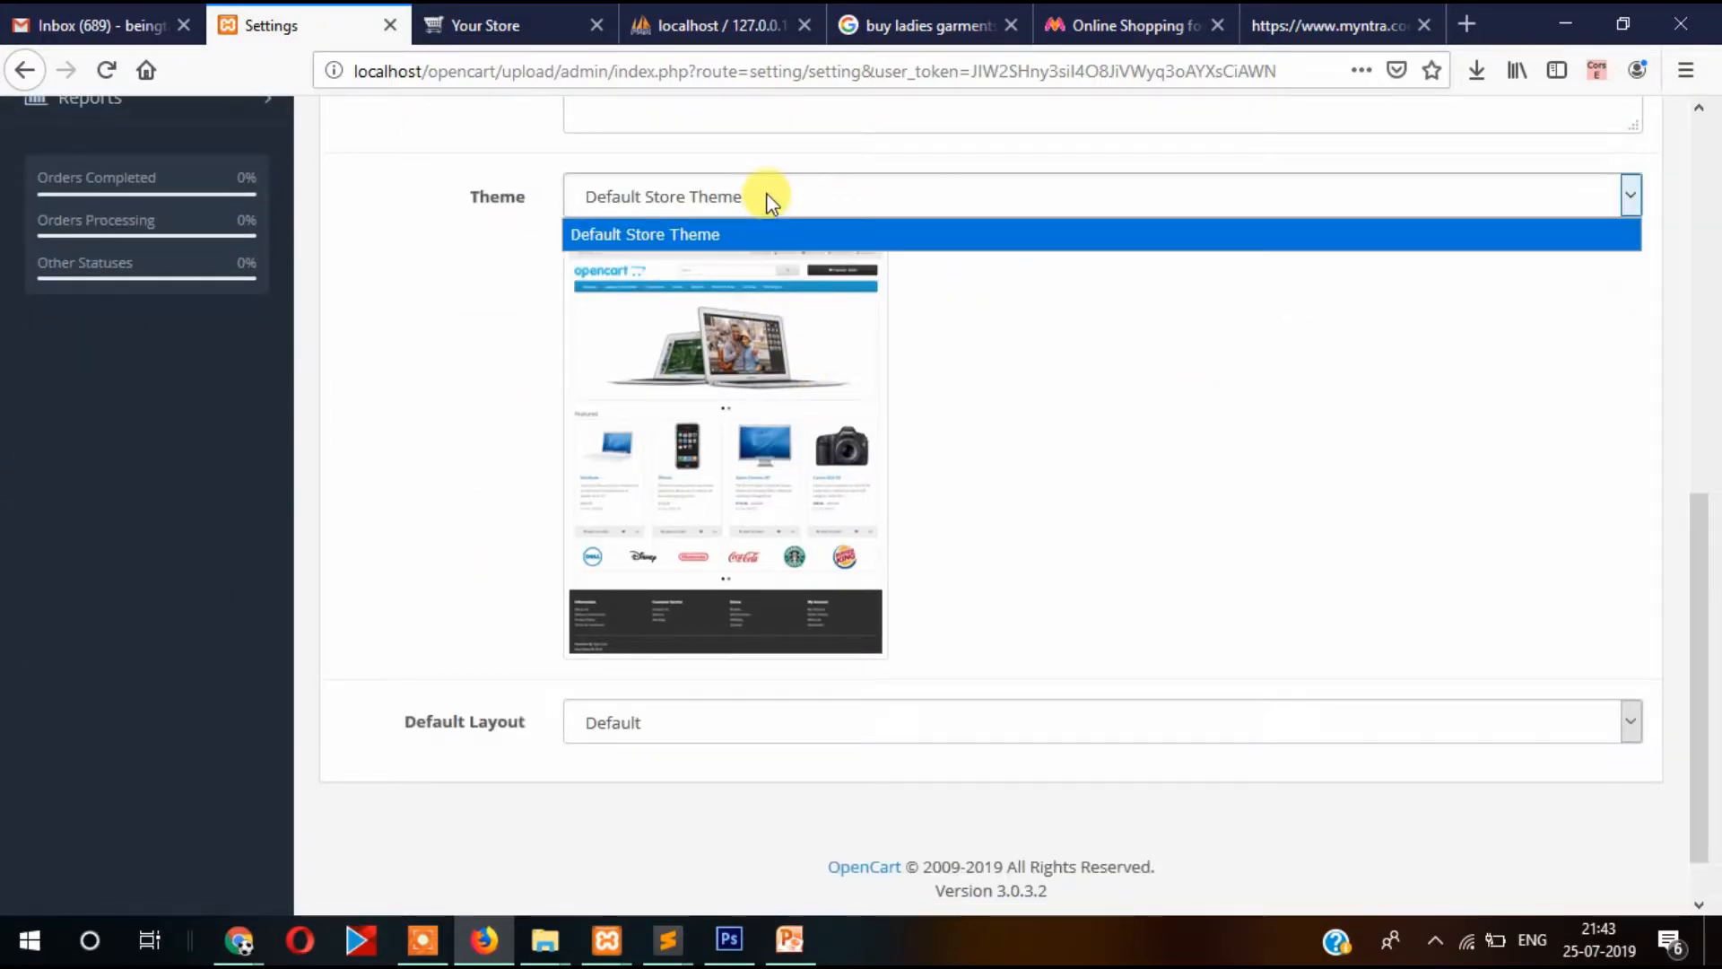
{"action": "left_click", "coordinate": [436, 319]}
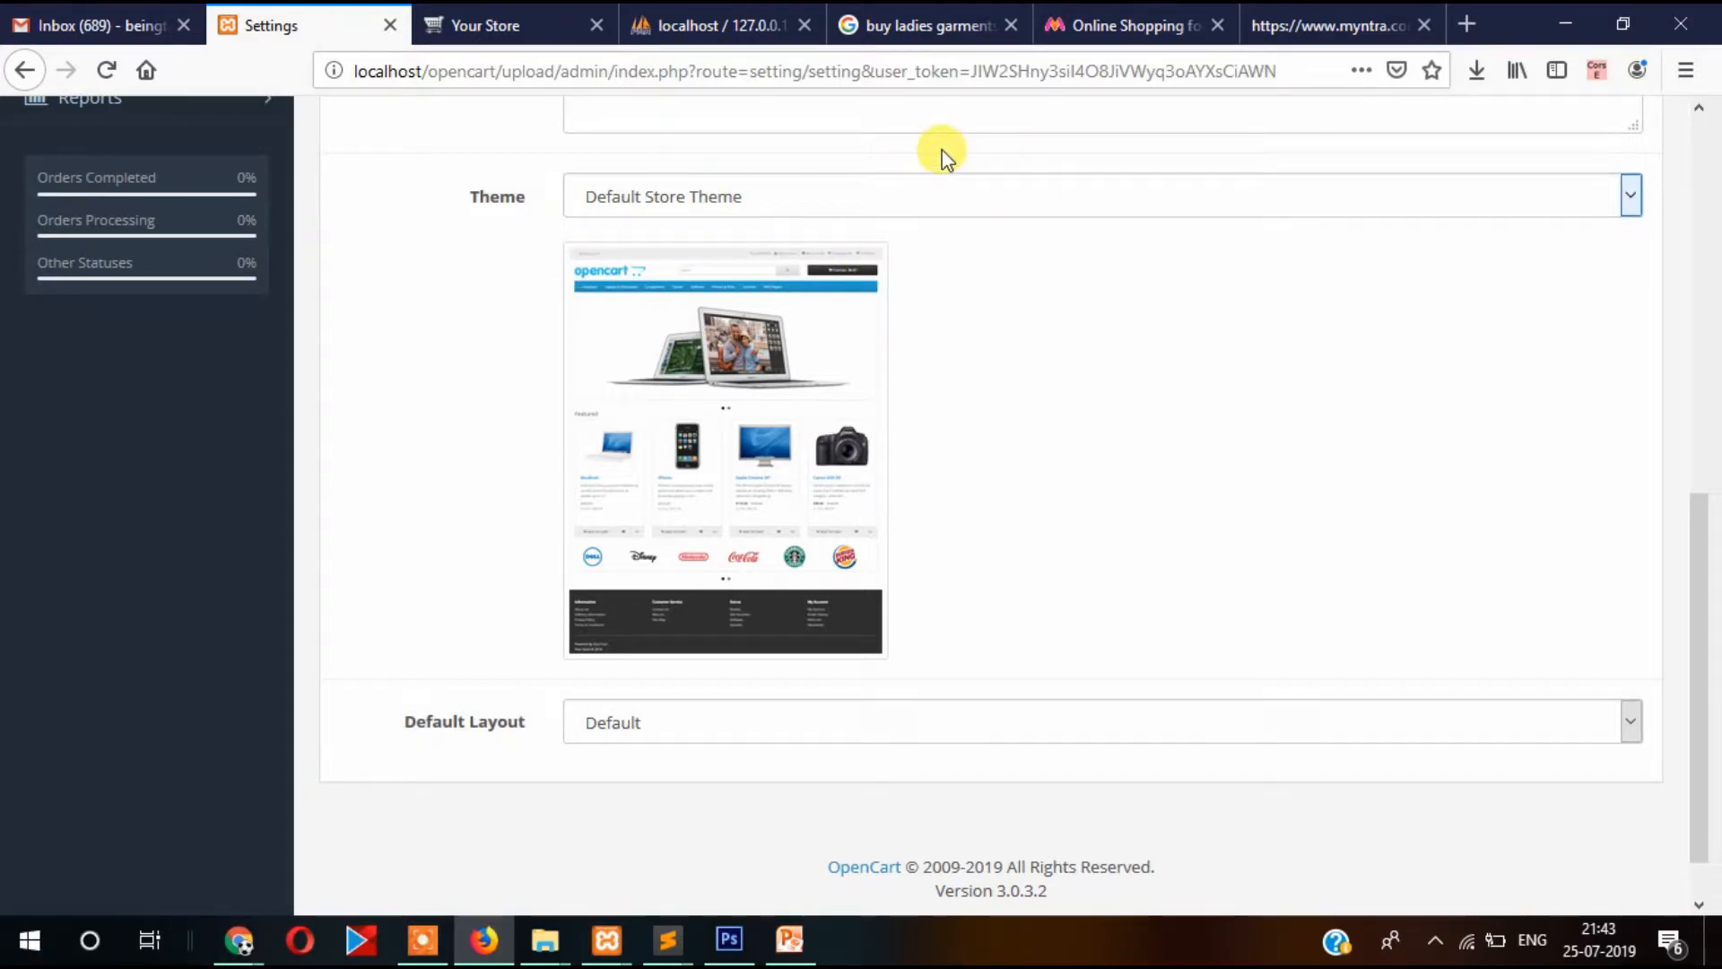
{"action": "left_click", "coordinate": [967, 199]}
{"action": "left_click", "coordinate": [448, 310]}
{"action": "left_click", "coordinate": [819, 199]}
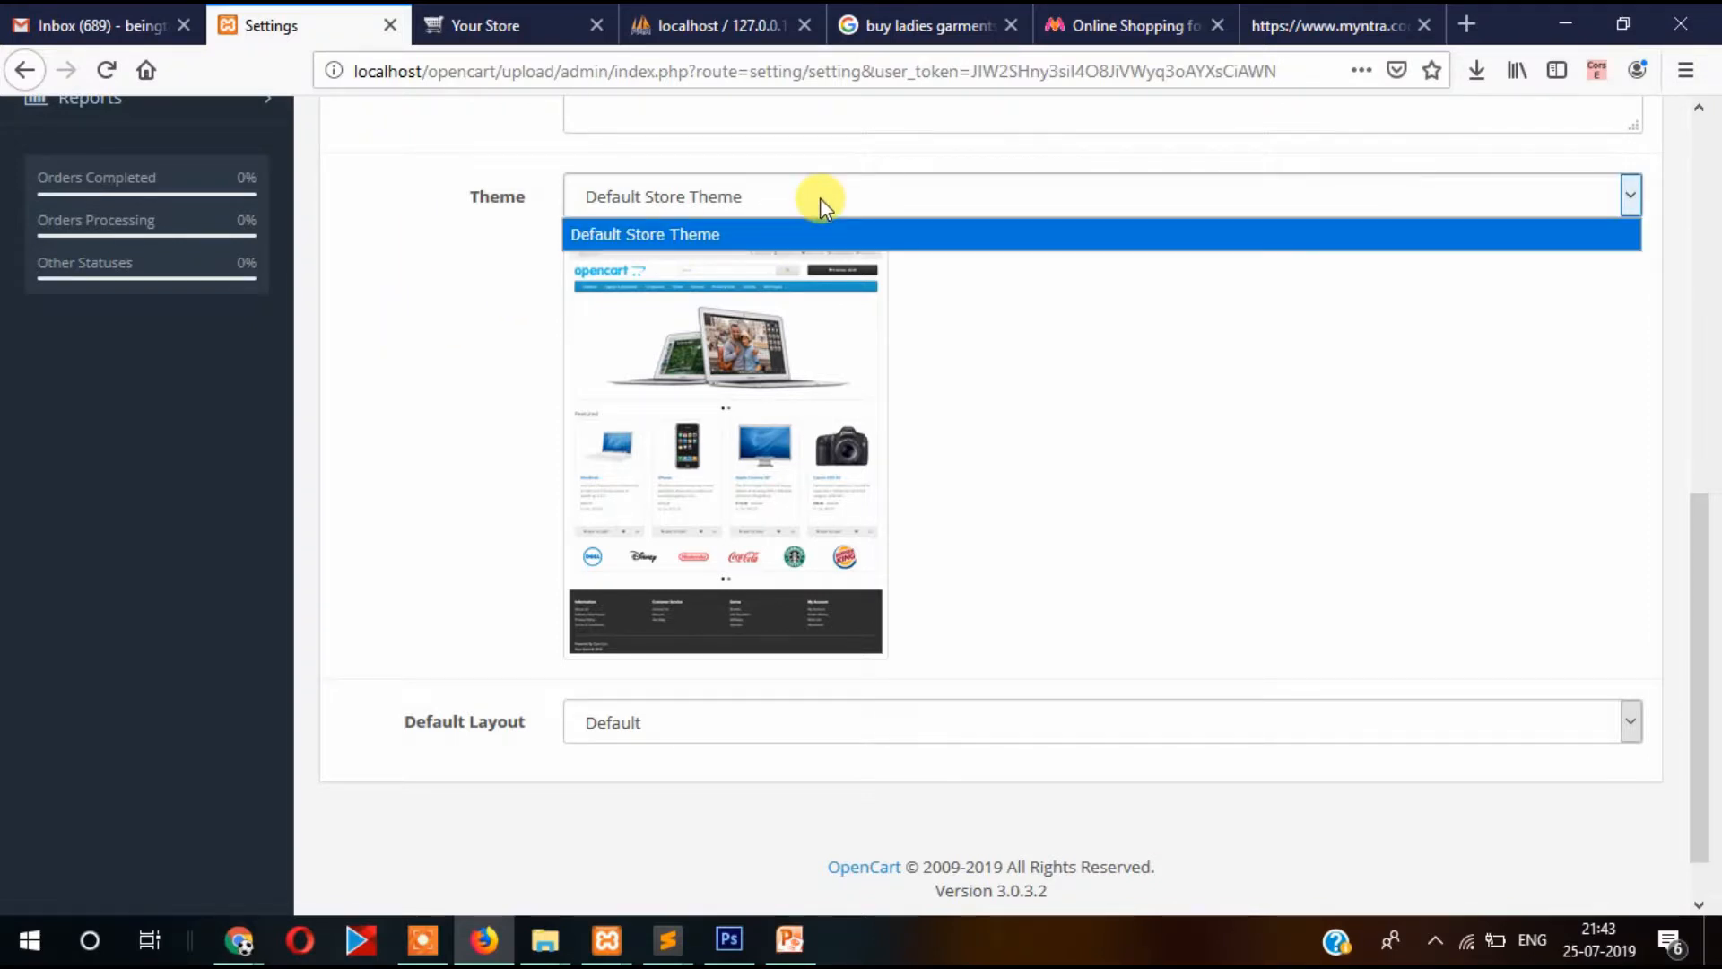
{"action": "left_click", "coordinate": [413, 321]}
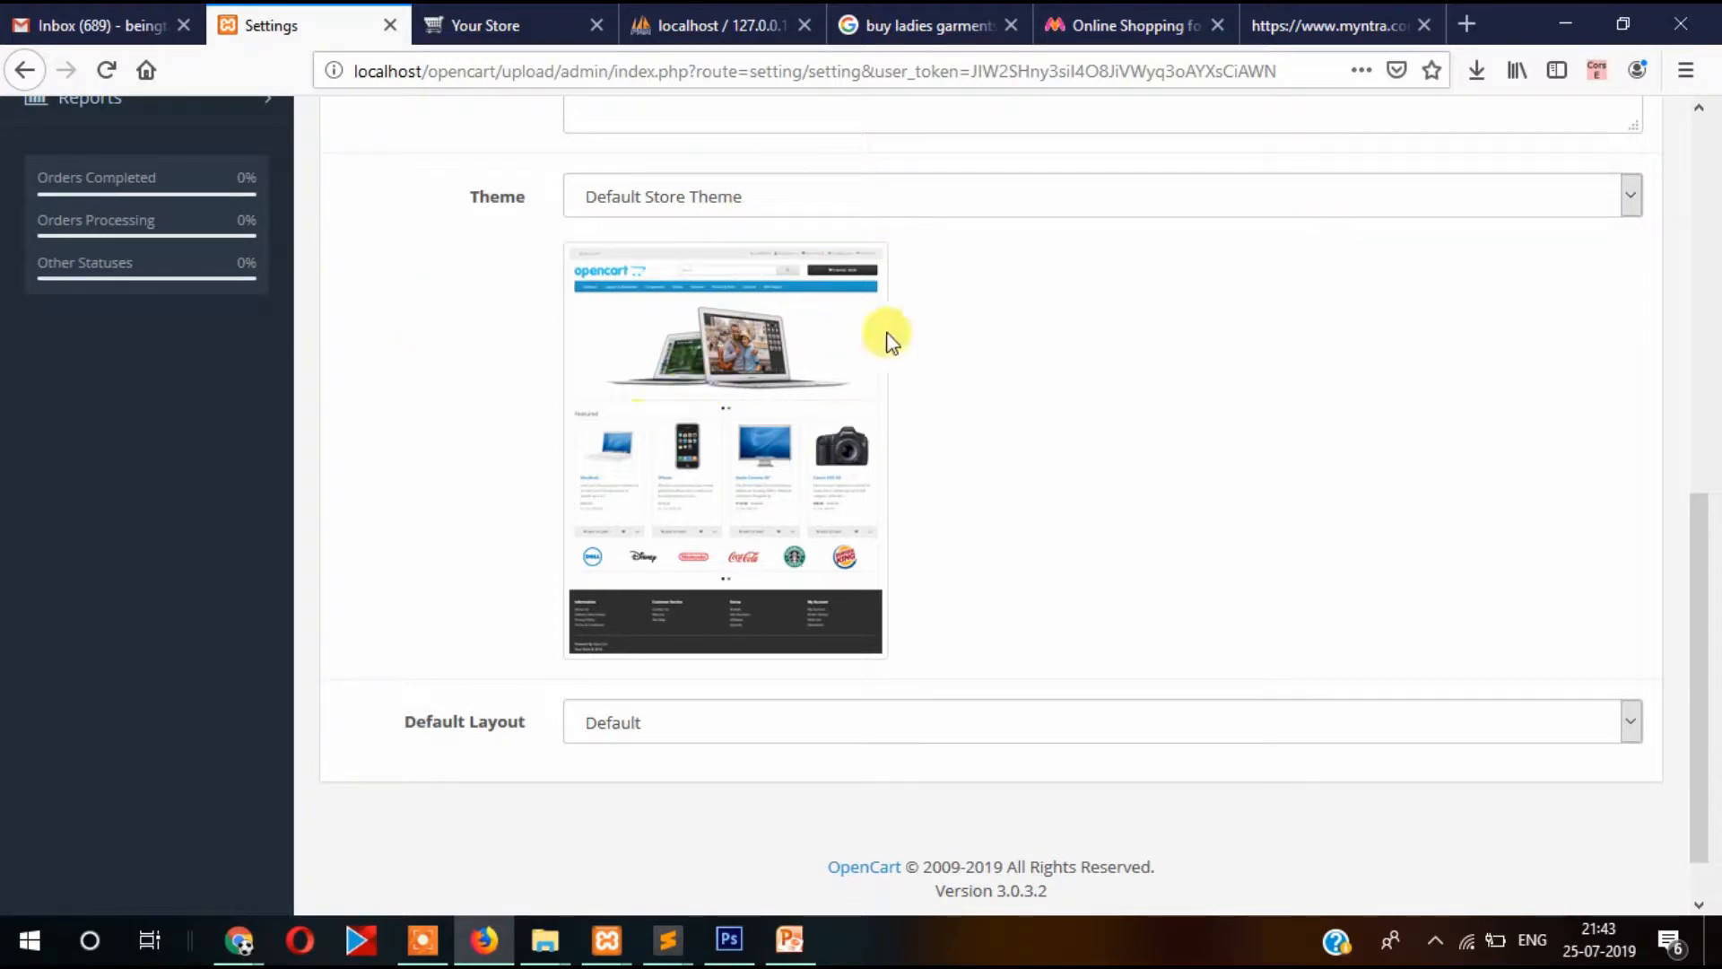
{"action": "left_click", "coordinate": [792, 195]}
{"action": "left_click", "coordinate": [403, 346]}
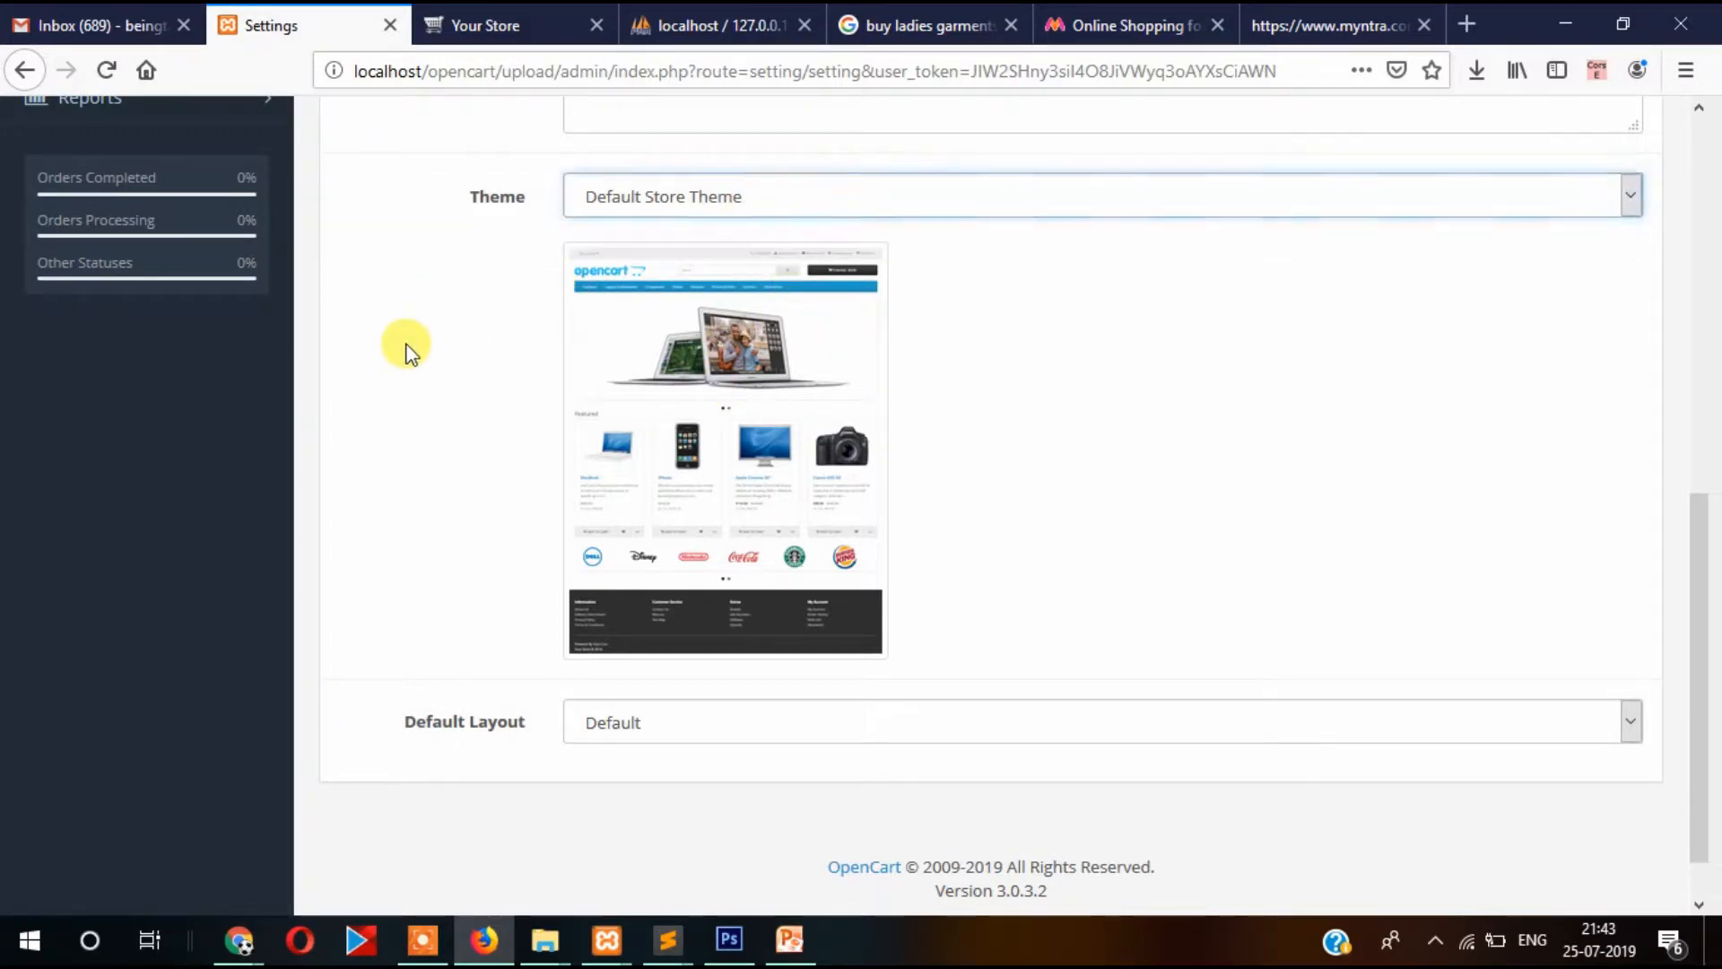
{"action": "scroll", "coordinate": [408, 355], "scroll_direction": "down", "scroll_amount": 1}
{"action": "left_click", "coordinate": [475, 663]}
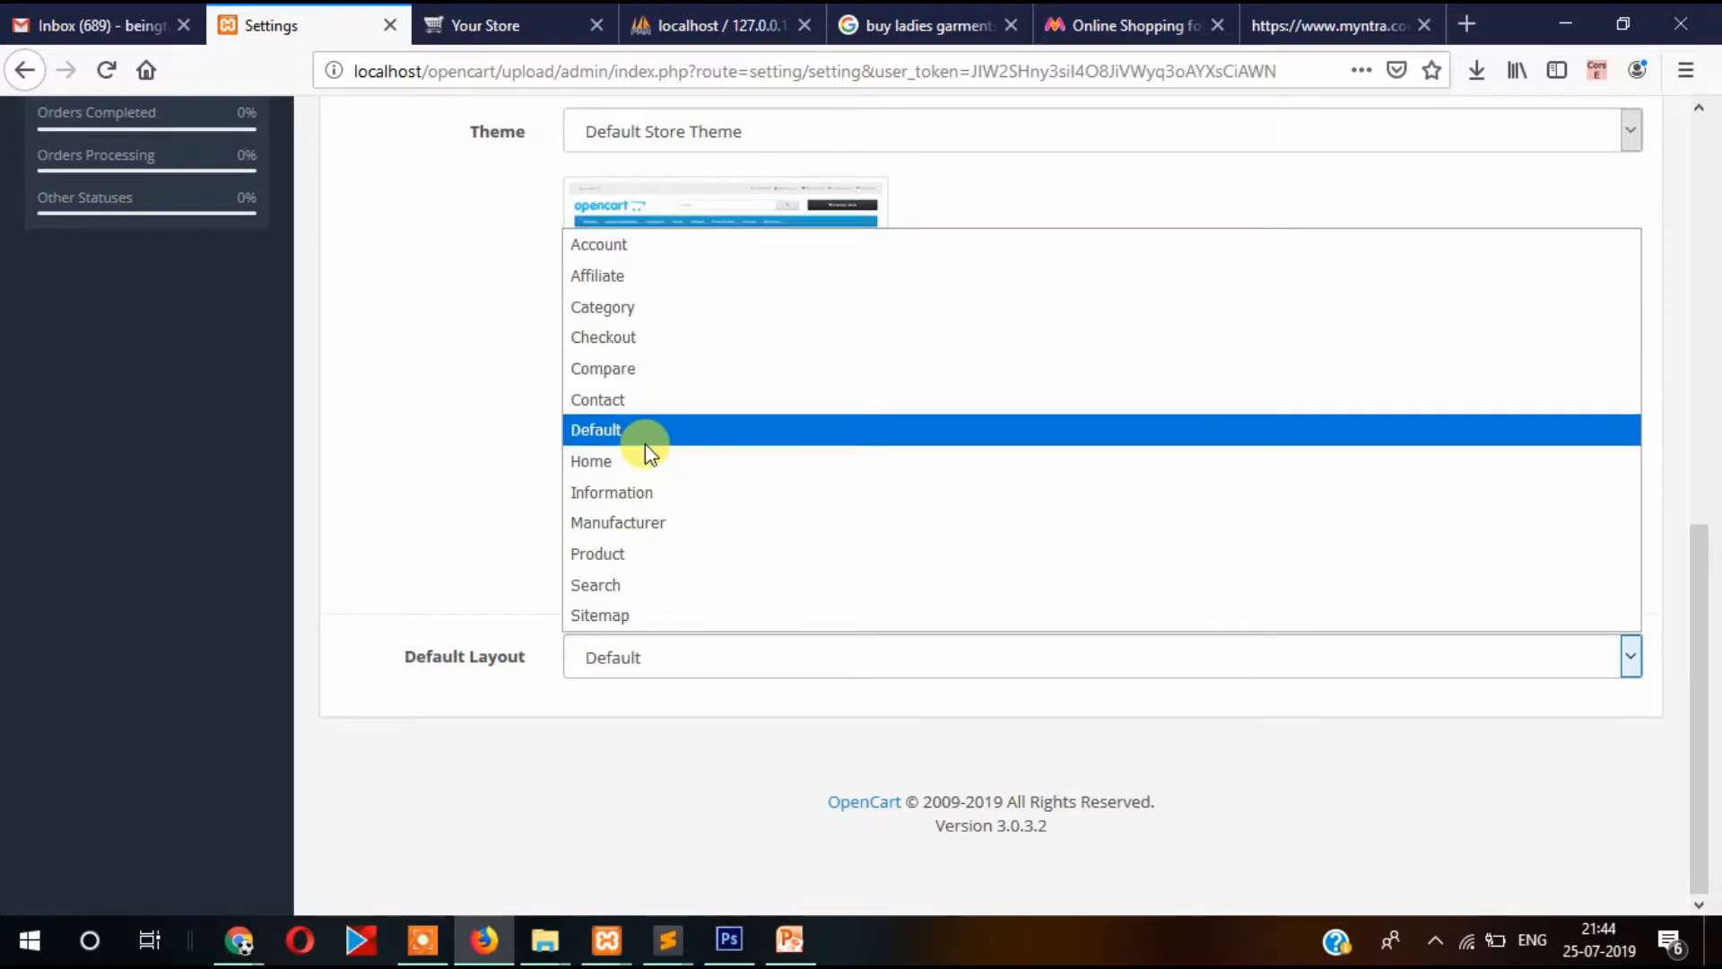
{"action": "left_click", "coordinate": [339, 417]}
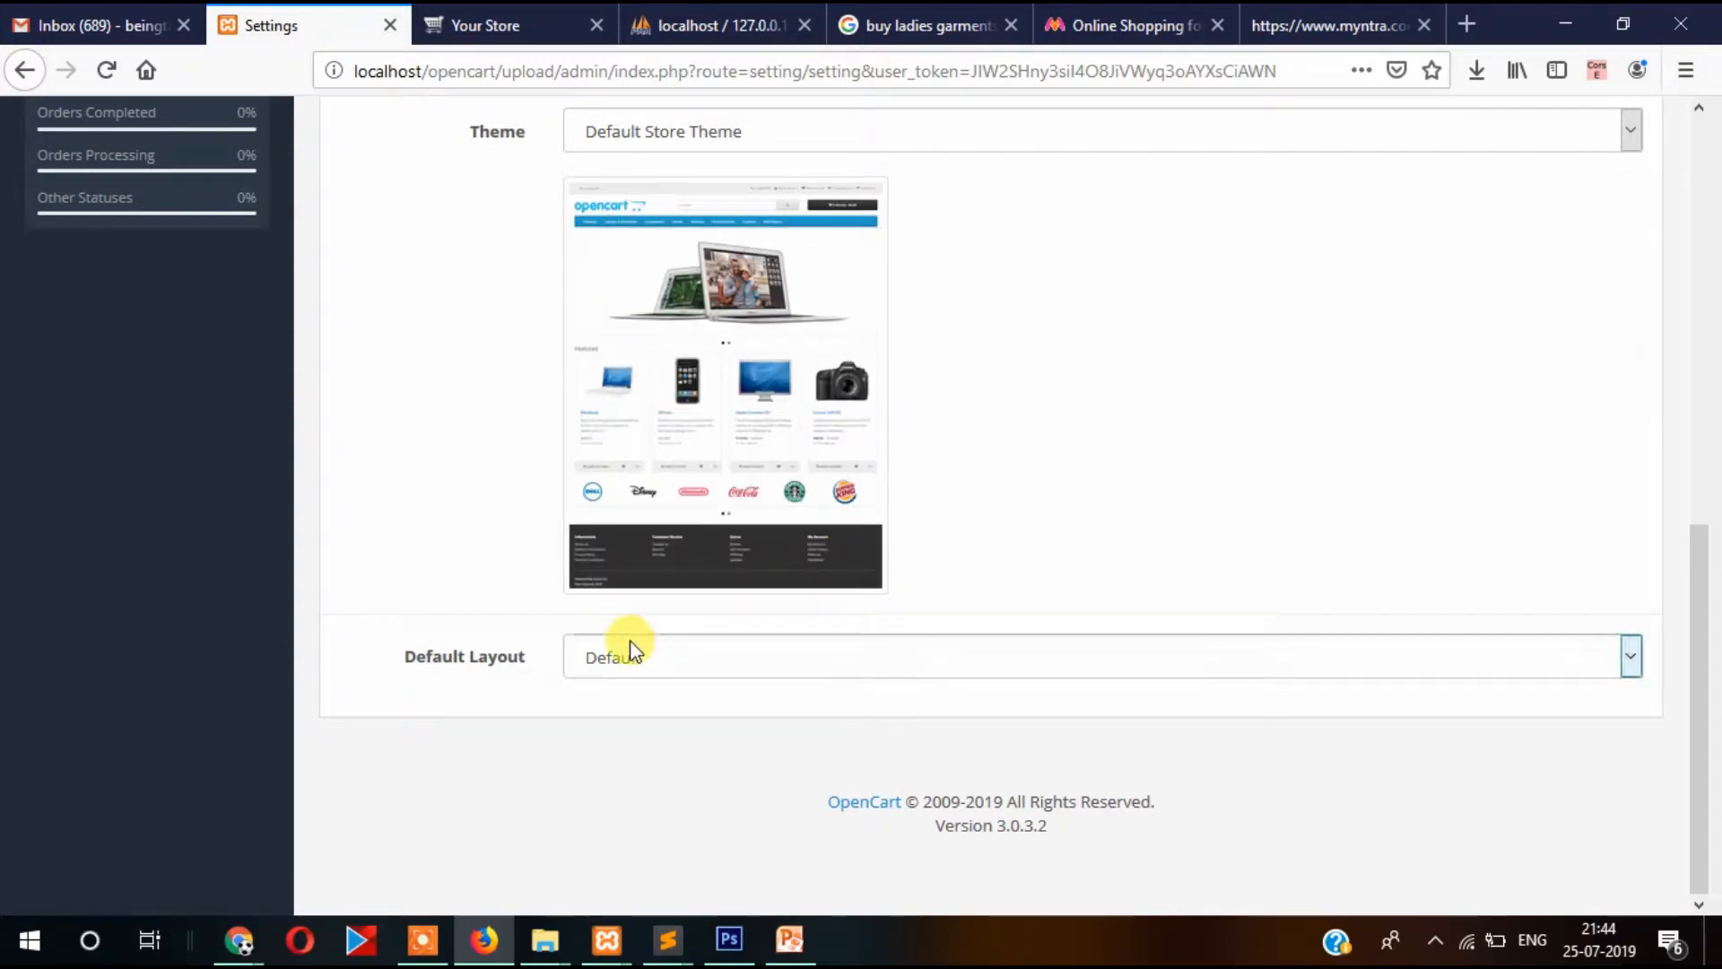
{"action": "left_click", "coordinate": [467, 543]}
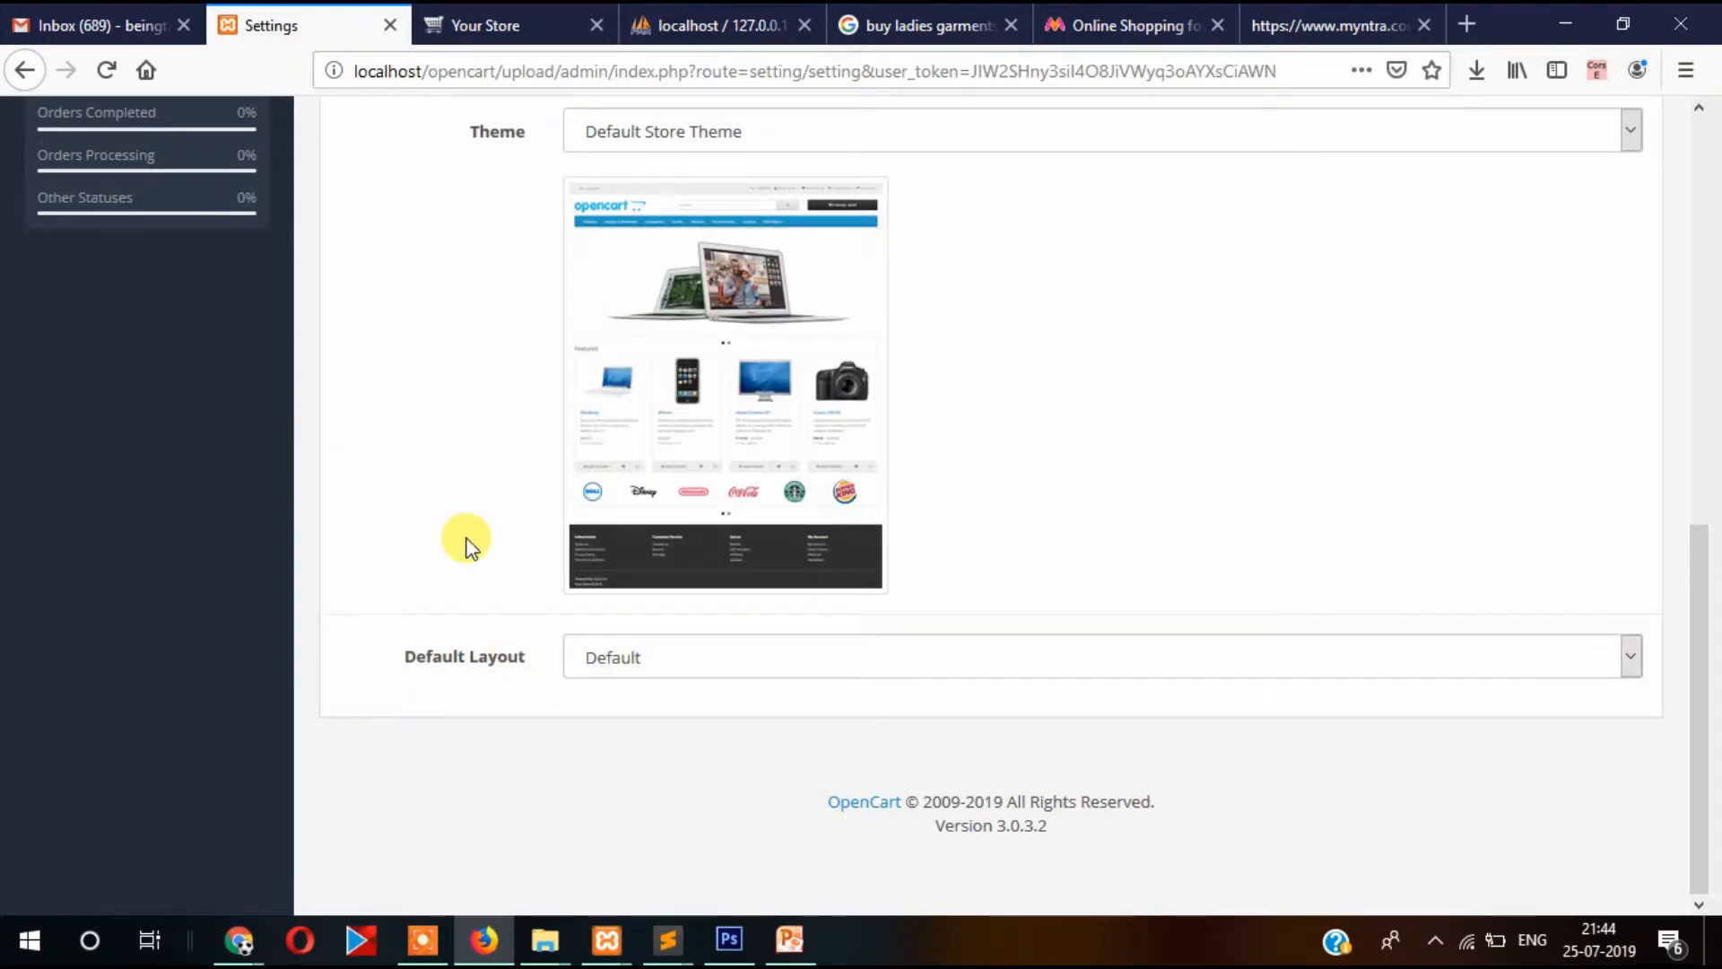
{"action": "scroll", "coordinate": [466, 542], "scroll_direction": "up", "scroll_amount": 10}
{"action": "scroll", "coordinate": [462, 538], "scroll_direction": "down", "scroll_amount": 4}
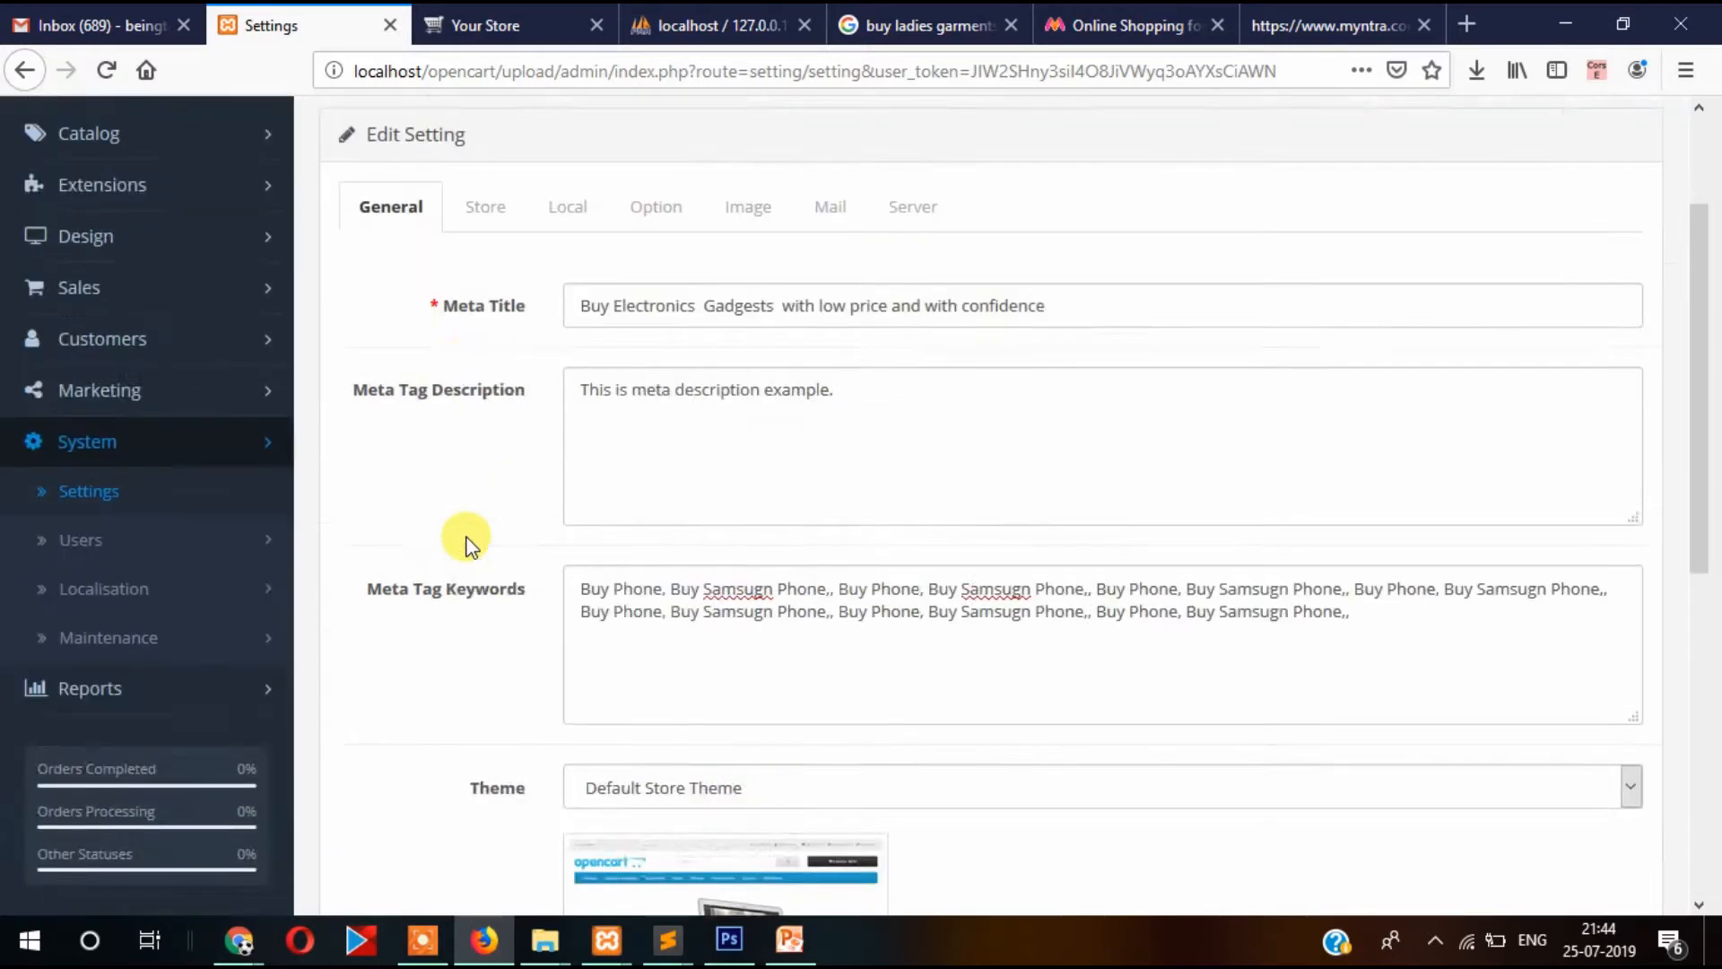
Save the store settings and reload the storefront to show the new title.
{"action": "scroll", "coordinate": [462, 538], "scroll_direction": "up", "scroll_amount": 4}
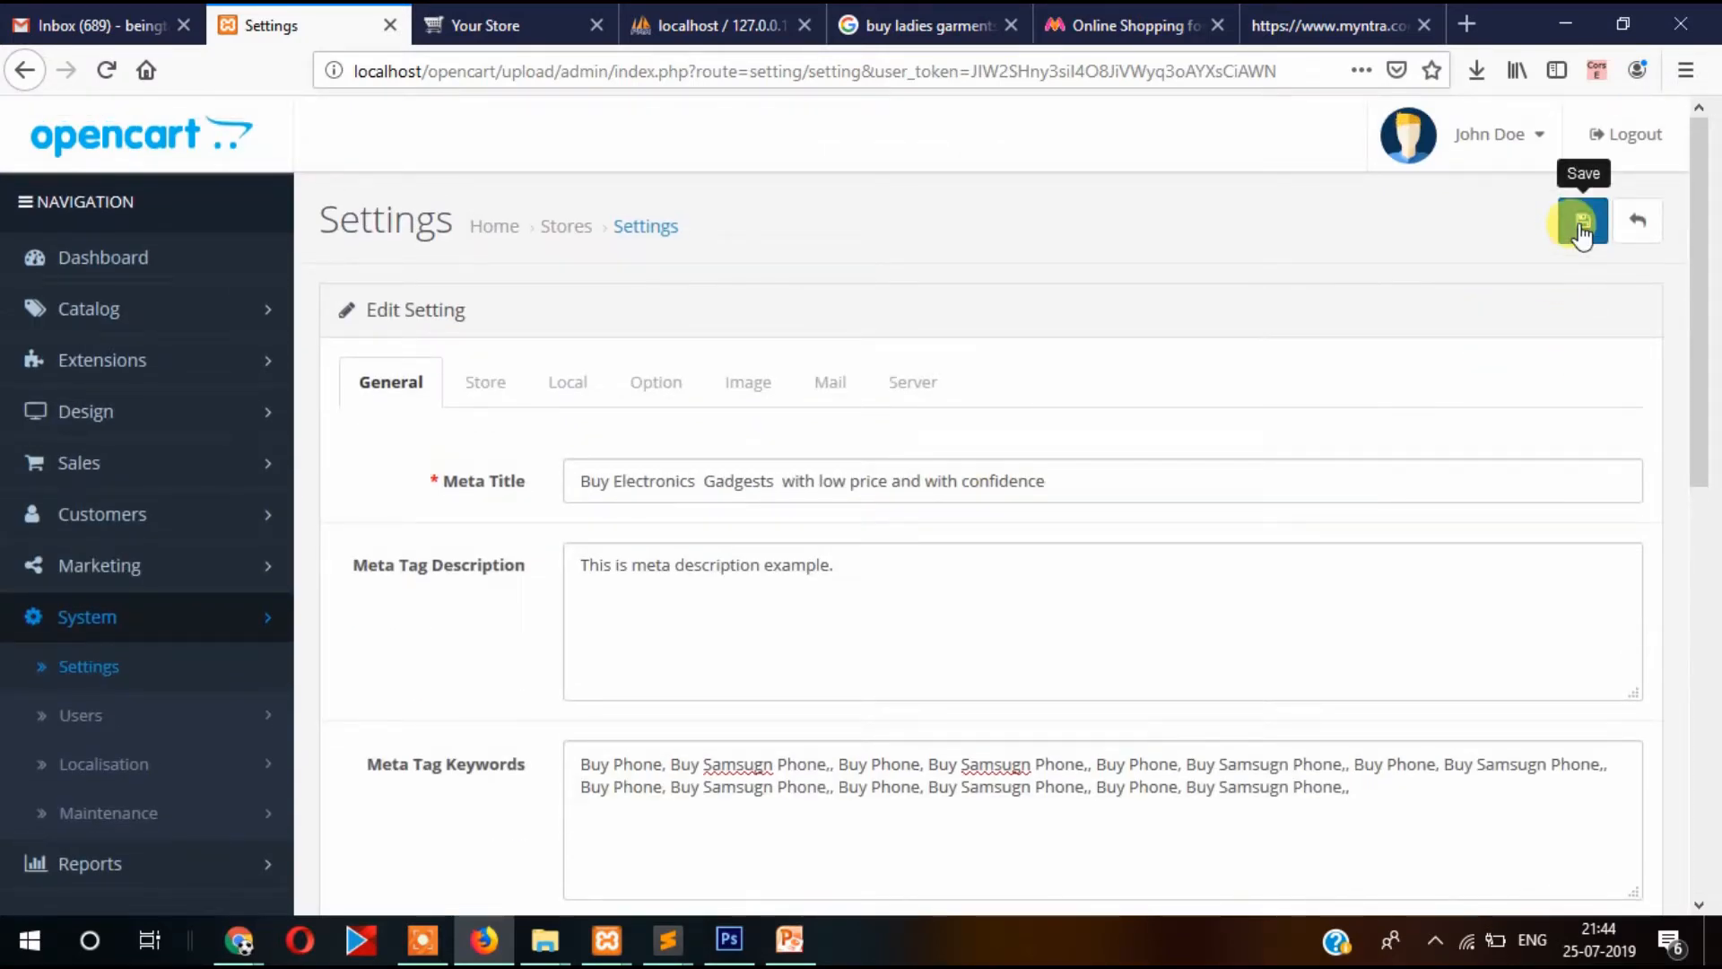
{"action": "left_click", "coordinate": [1581, 229]}
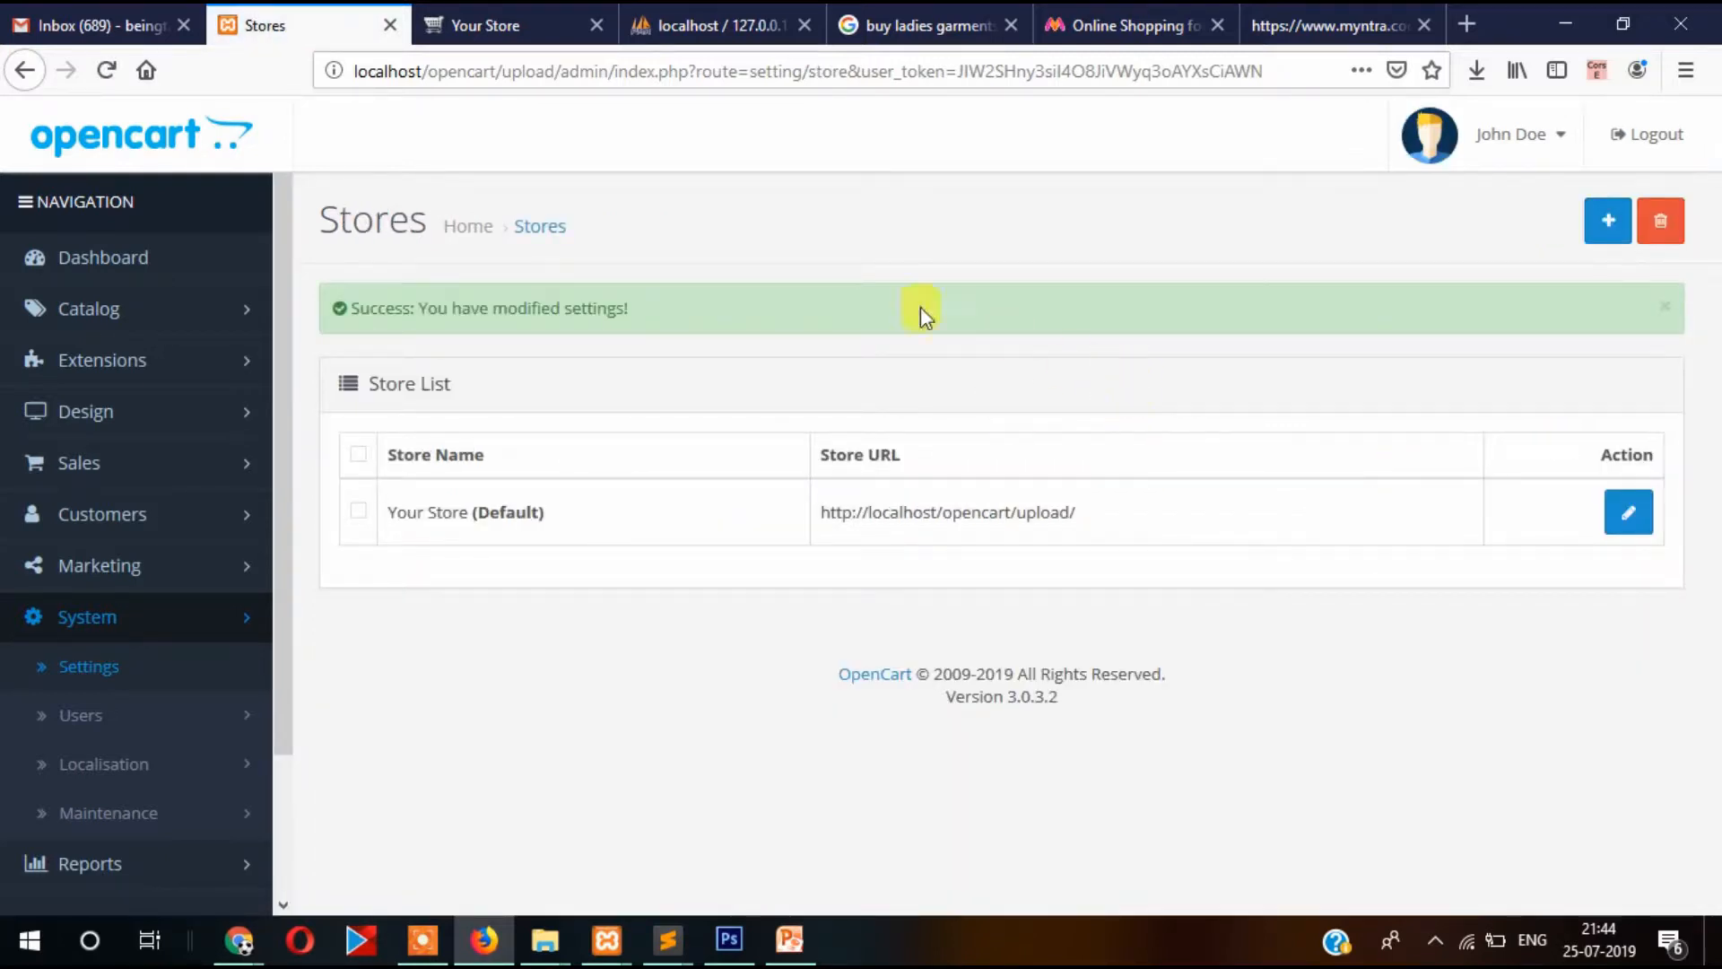
{"action": "left_click", "coordinate": [496, 18]}
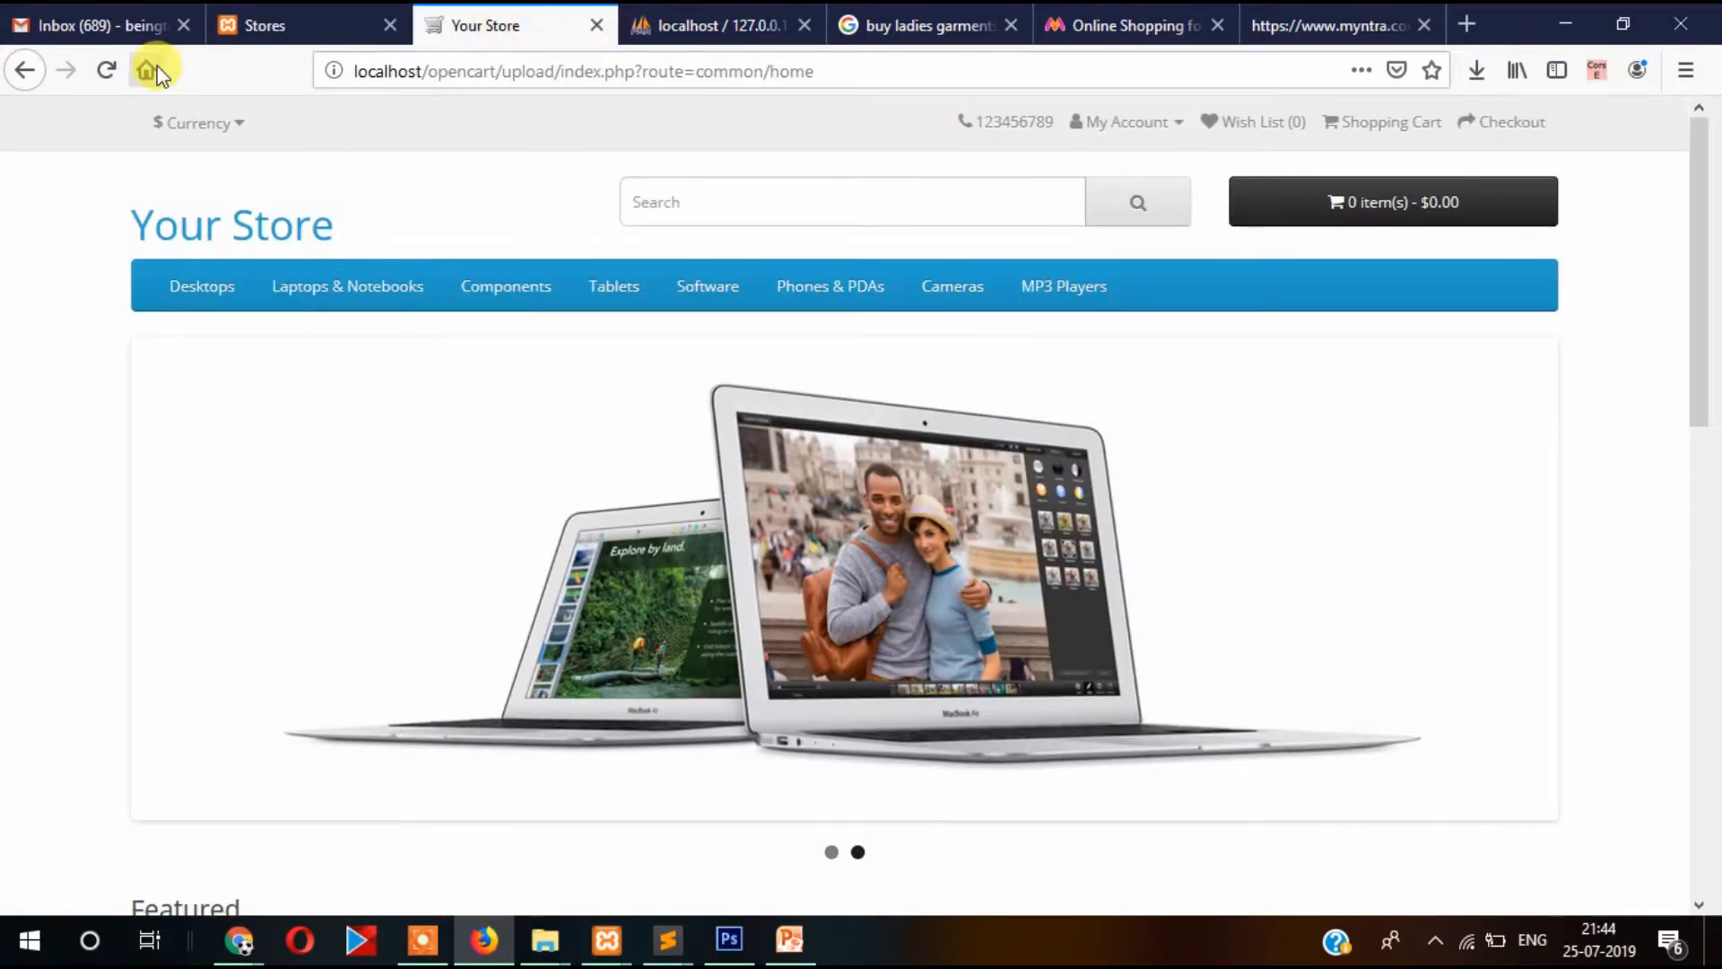
{"action": "left_click", "coordinate": [106, 69]}
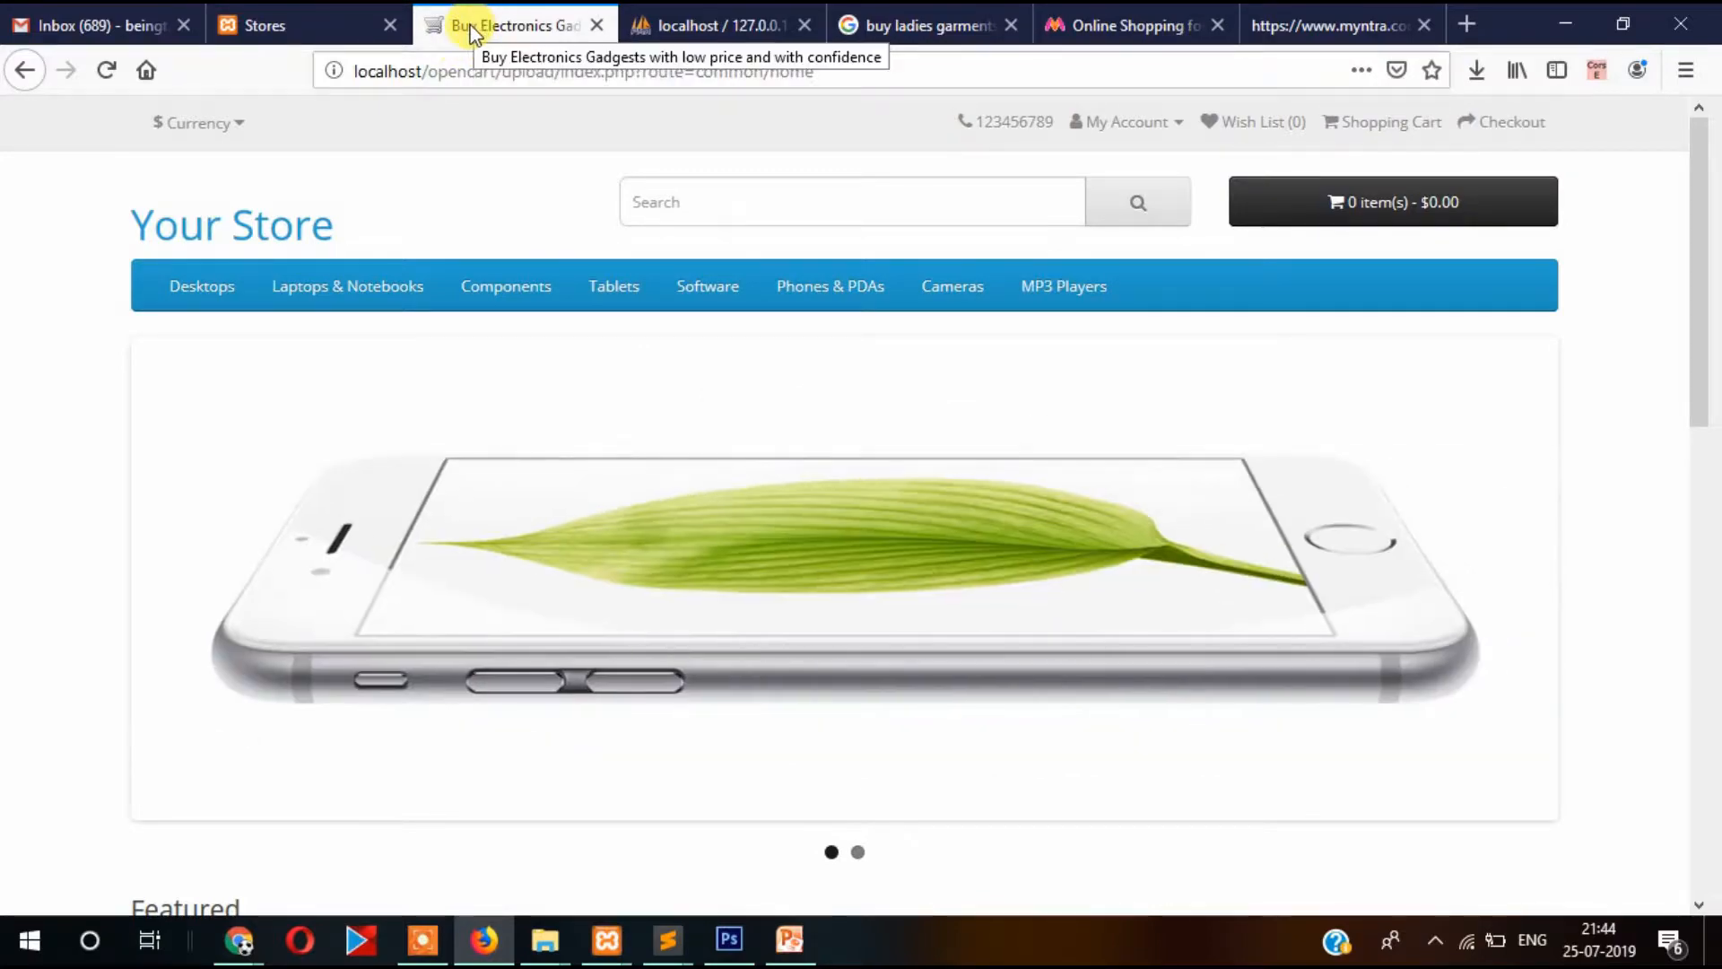
View the storefront home page source with Ctrl+U.
{"action": "scroll", "coordinate": [481, 335], "scroll_direction": "down", "scroll_amount": 5}
{"action": "scroll", "coordinate": [480, 334], "scroll_direction": "up", "scroll_amount": 4}
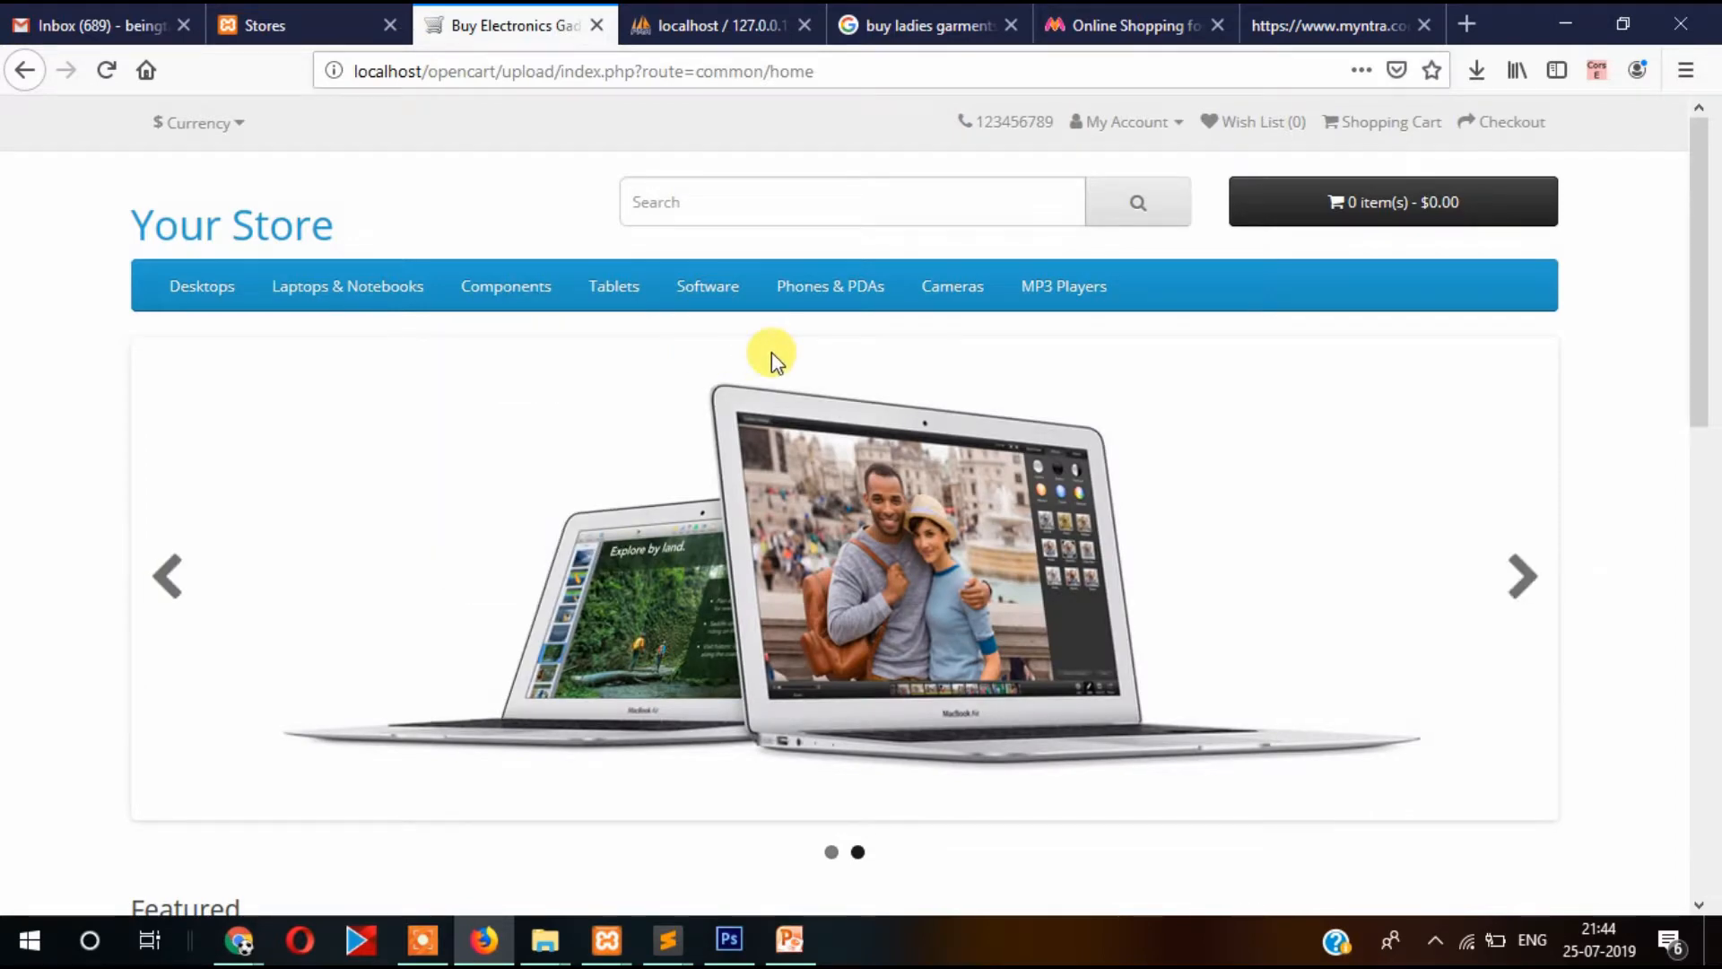
{"action": "key", "text": "ctrl+u"}
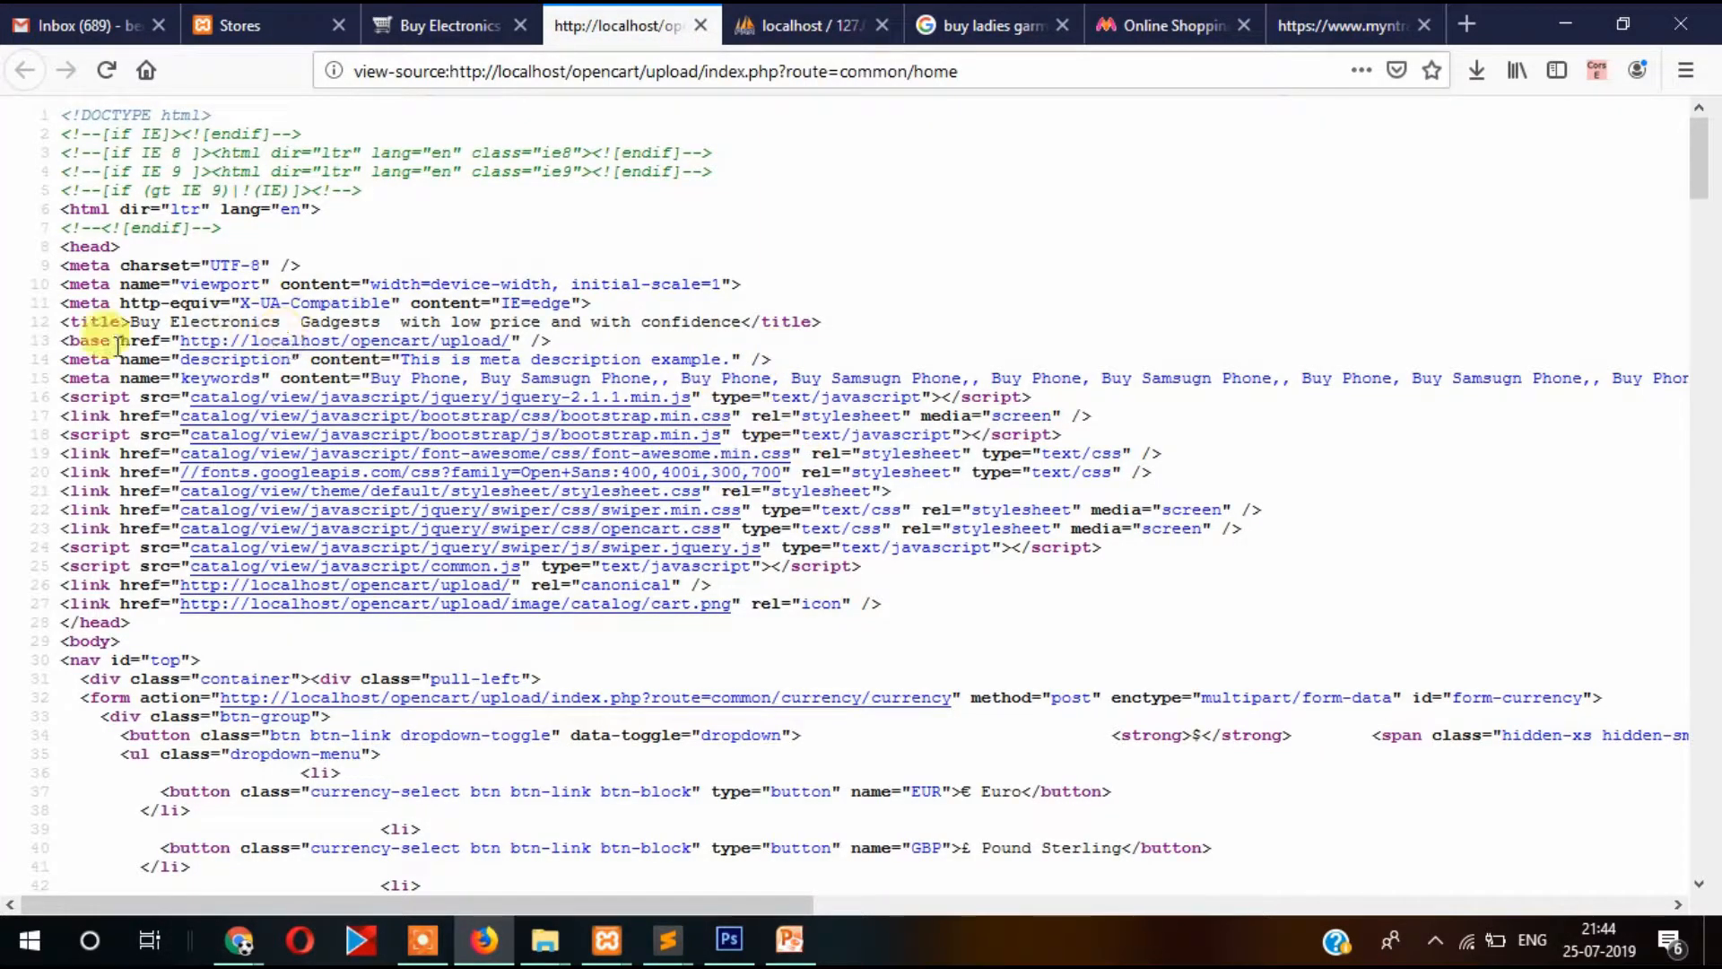
{"action": "left_click_drag", "start_coordinate": [66, 331], "coordinate": [271, 314]}
{"action": "left_click", "coordinate": [843, 320]}
{"action": "left_click", "coordinate": [76, 320]}
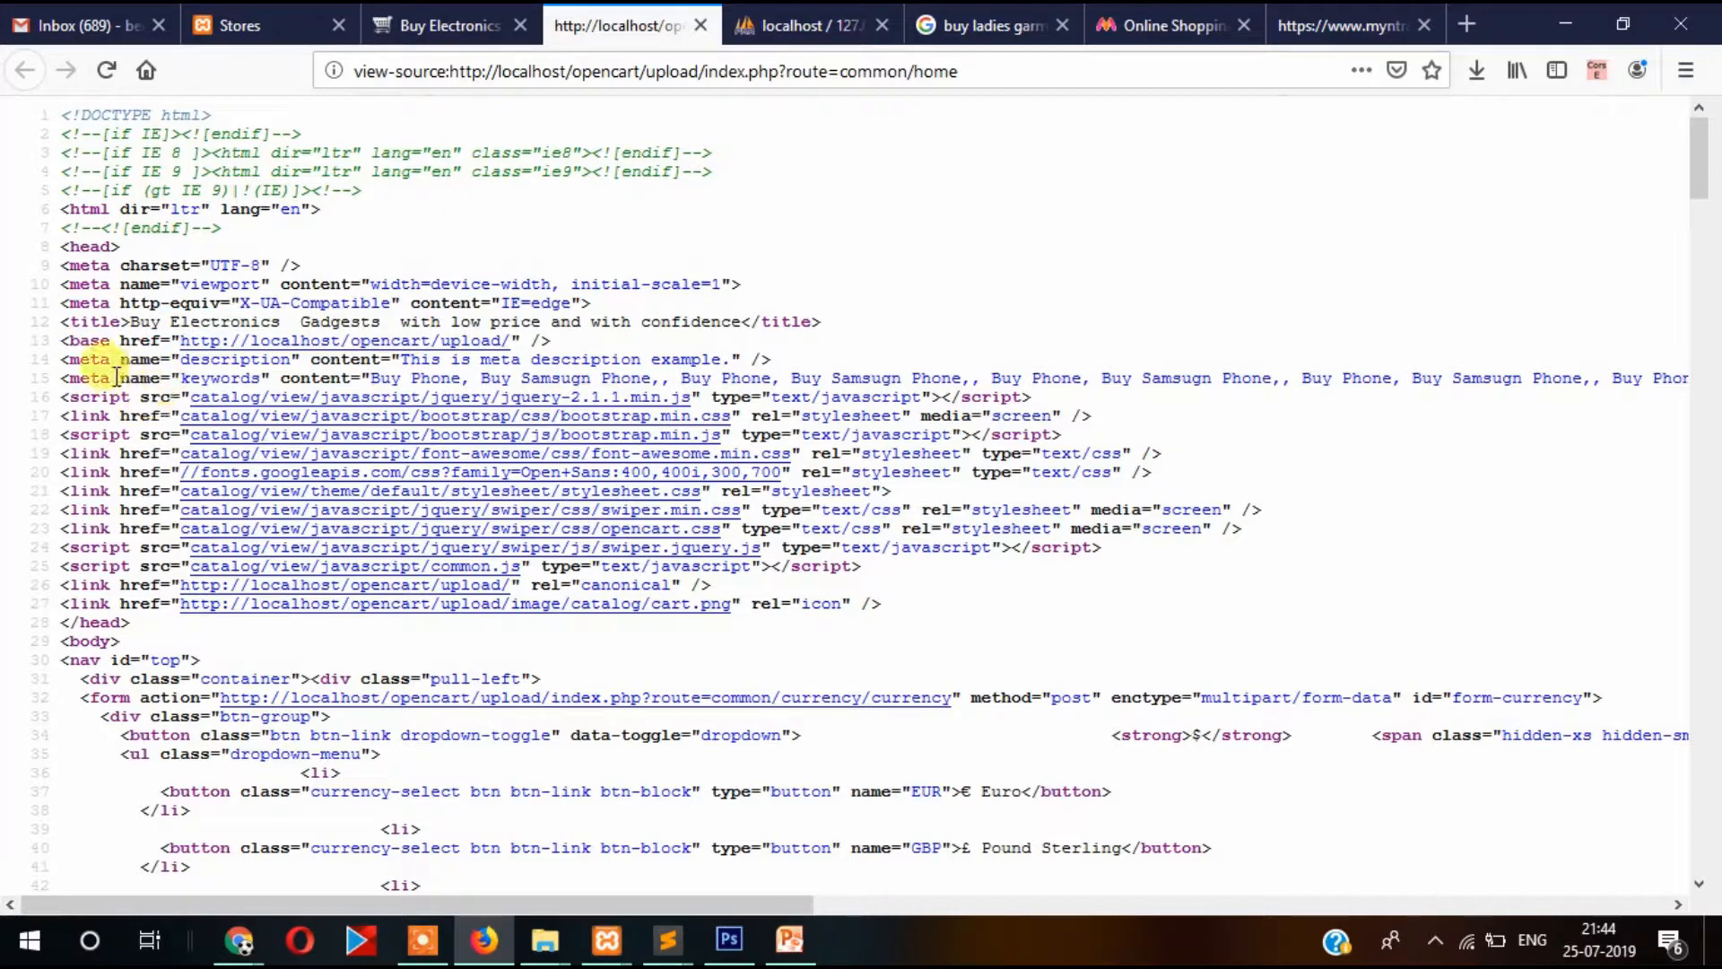
{"action": "left_click_drag", "start_coordinate": [67, 375], "coordinate": [1595, 376]}
{"action": "left_click", "coordinate": [1279, 446]}
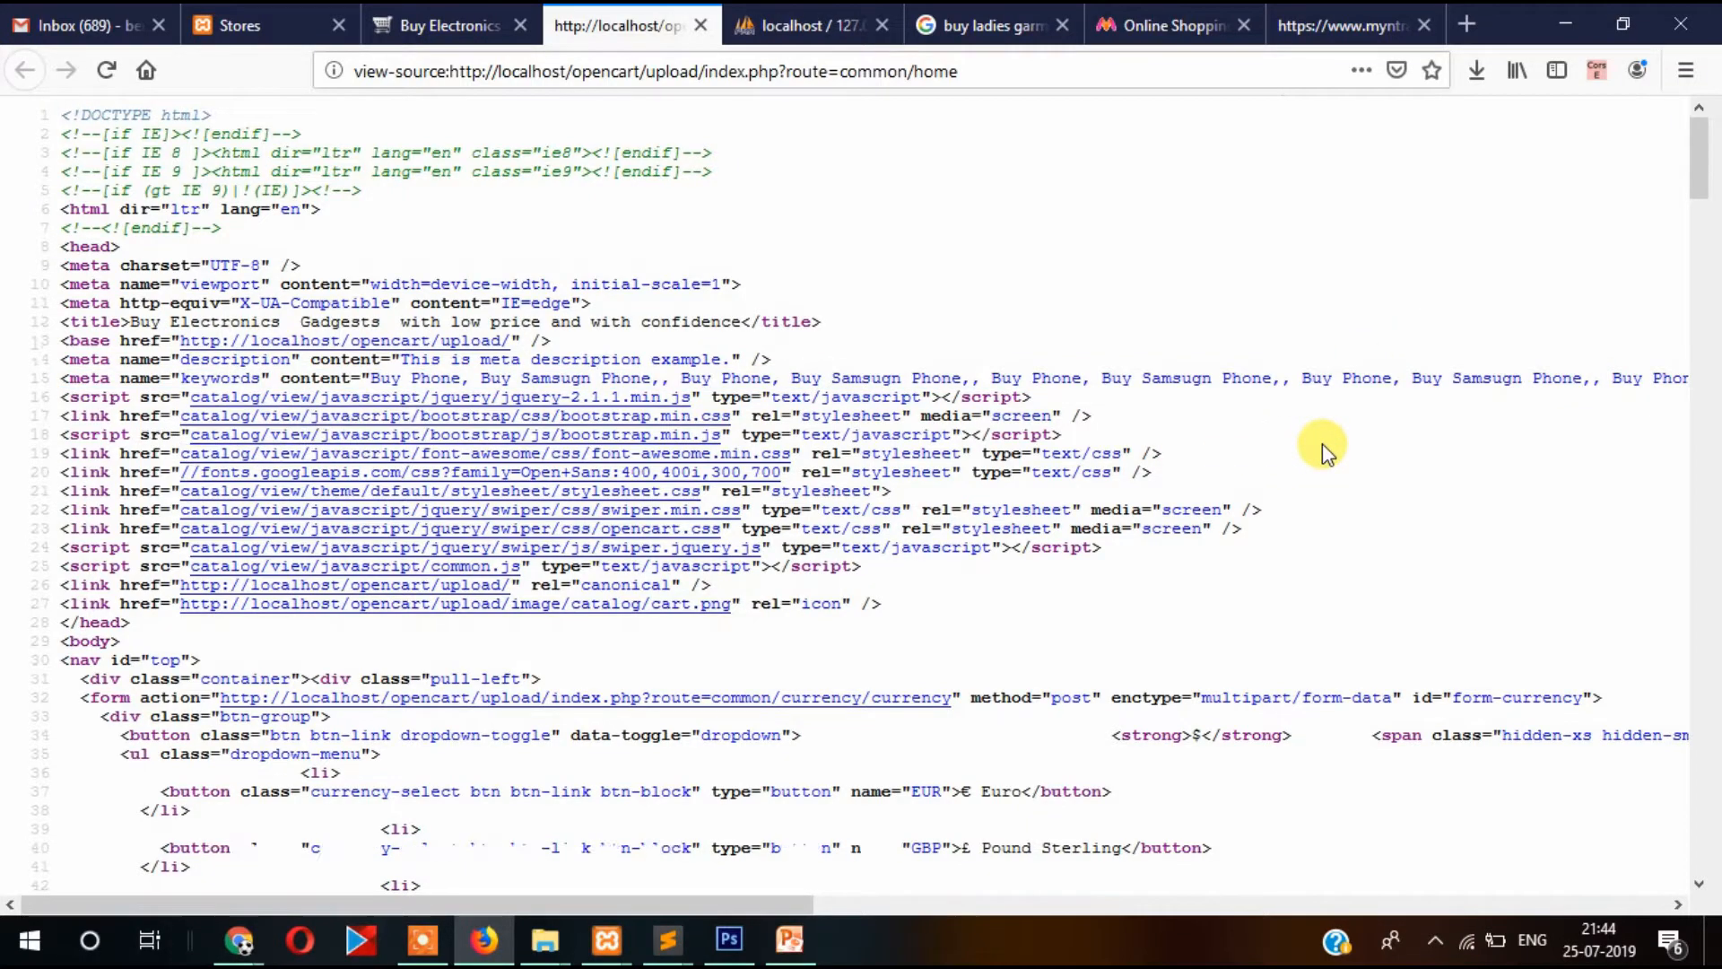
{"action": "scroll", "coordinate": [1310, 446], "scroll_direction": "down", "scroll_amount": 5}
{"action": "scroll", "coordinate": [1174, 462], "scroll_direction": "up", "scroll_amount": 2}
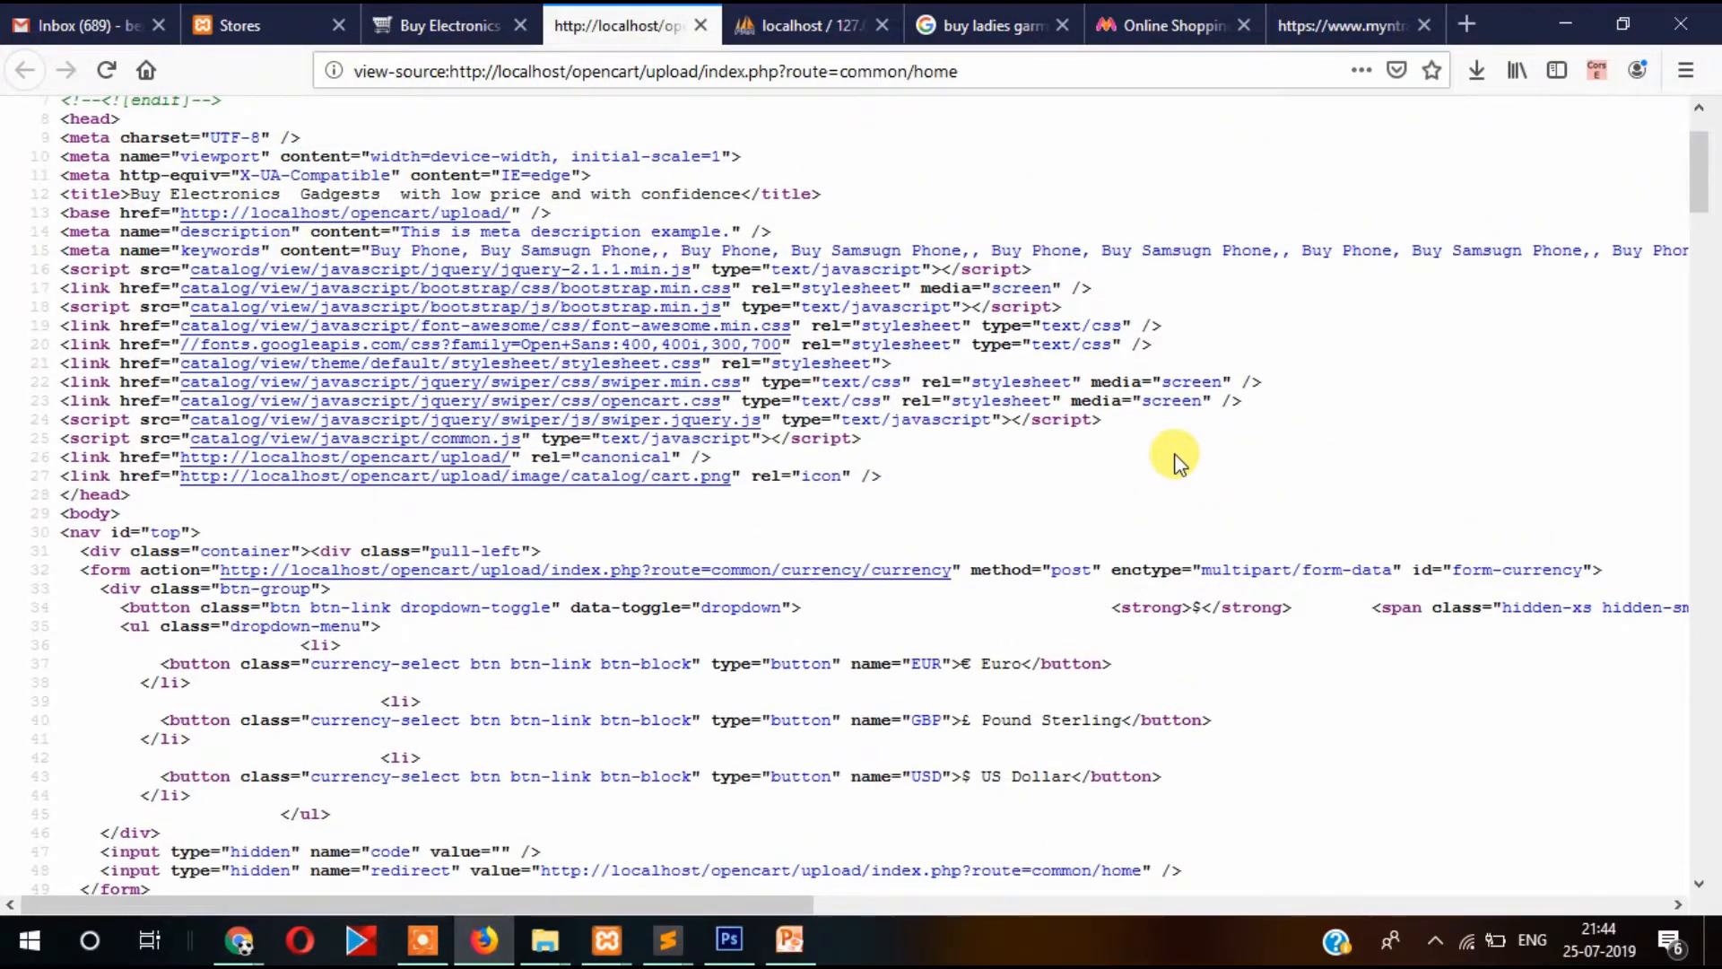
{"action": "scroll", "coordinate": [1175, 462], "scroll_direction": "up", "scroll_amount": 3}
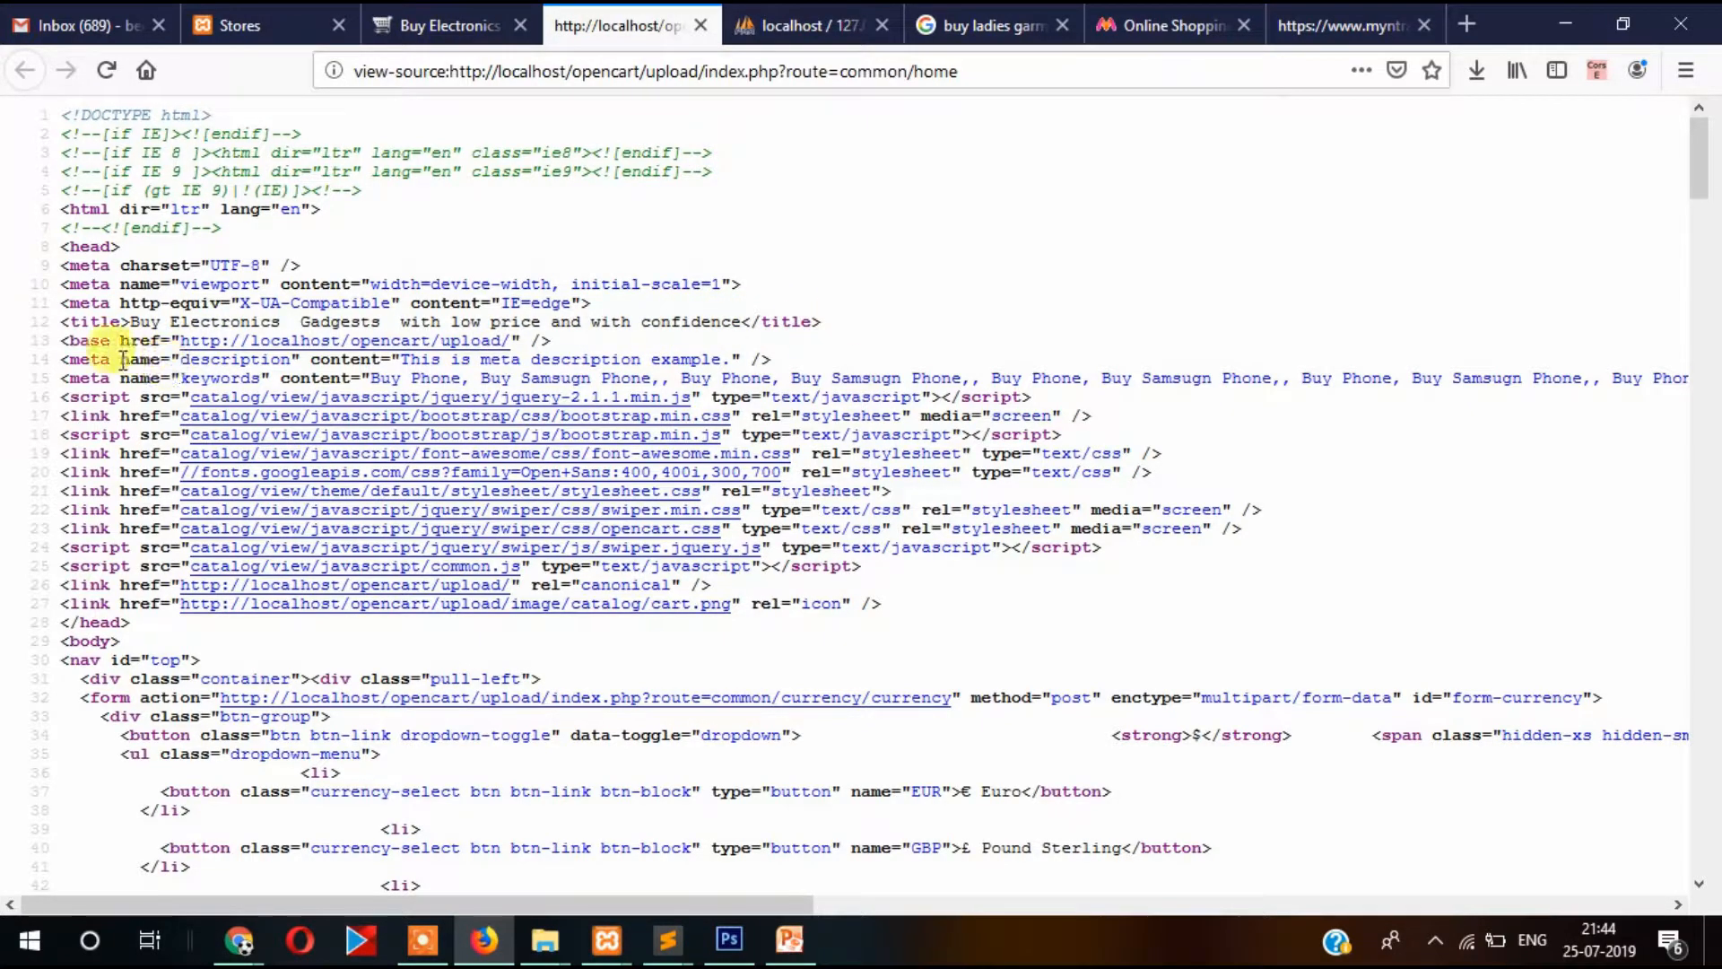
{"action": "left_click_drag", "start_coordinate": [59, 363], "coordinate": [794, 358]}
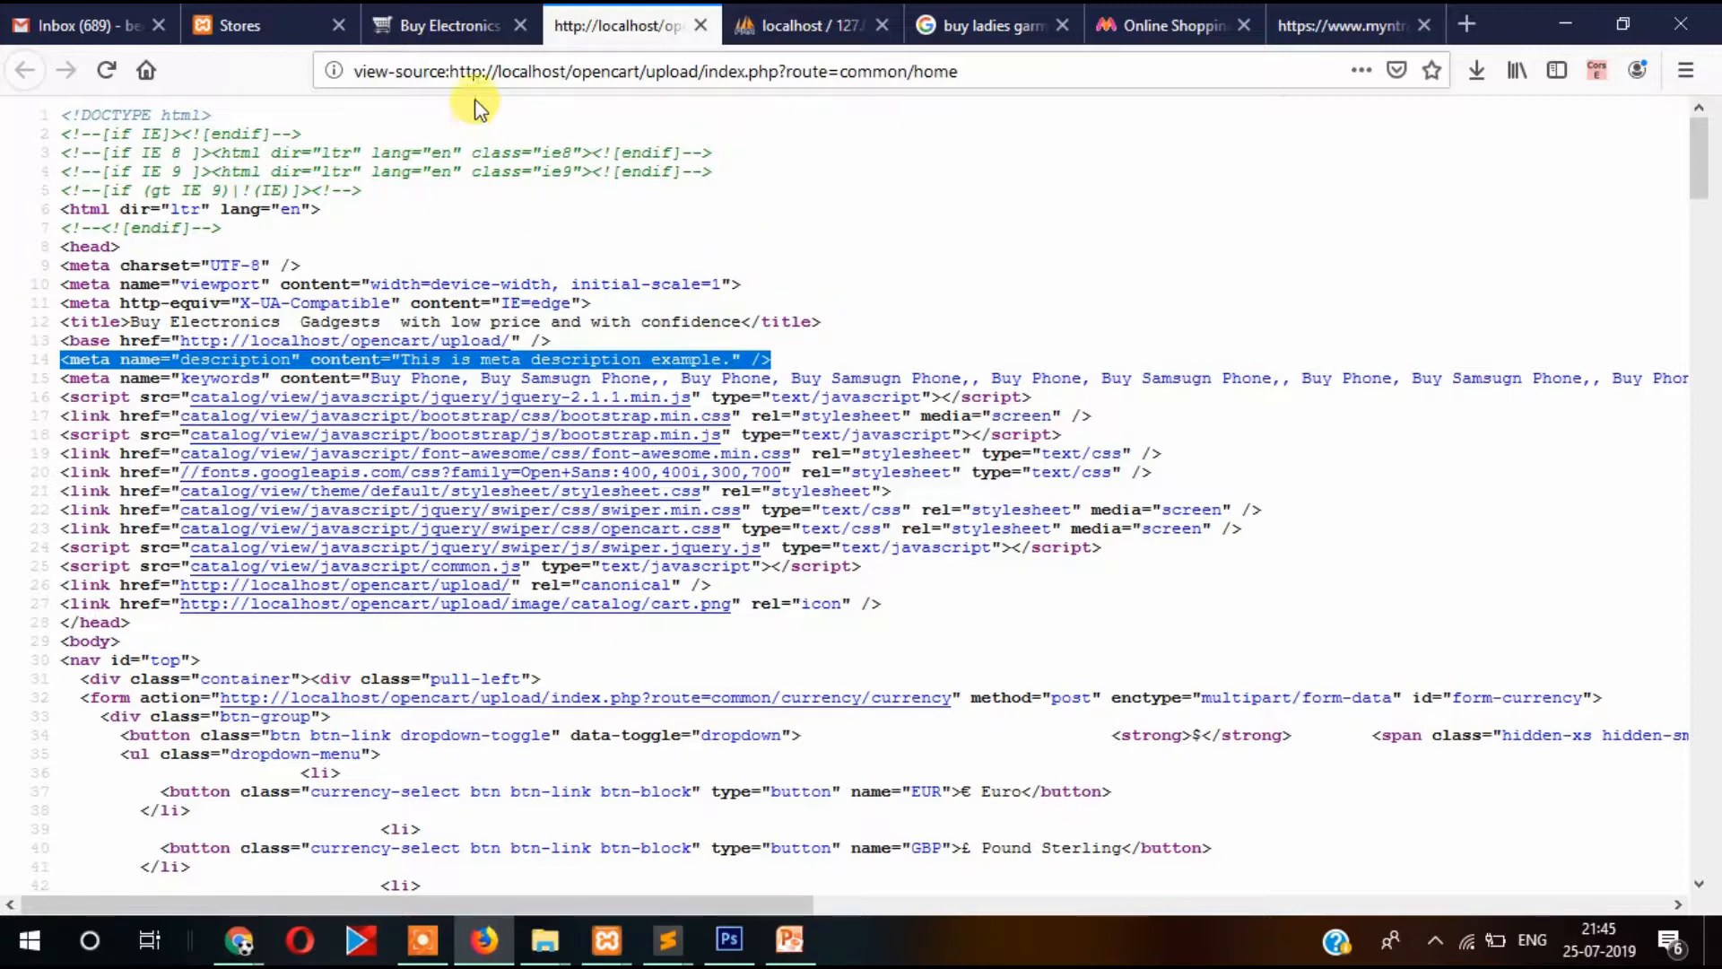
Reload the storefront to check the new meta title, then return to the admin Stores list.
{"action": "left_click", "coordinate": [440, 25]}
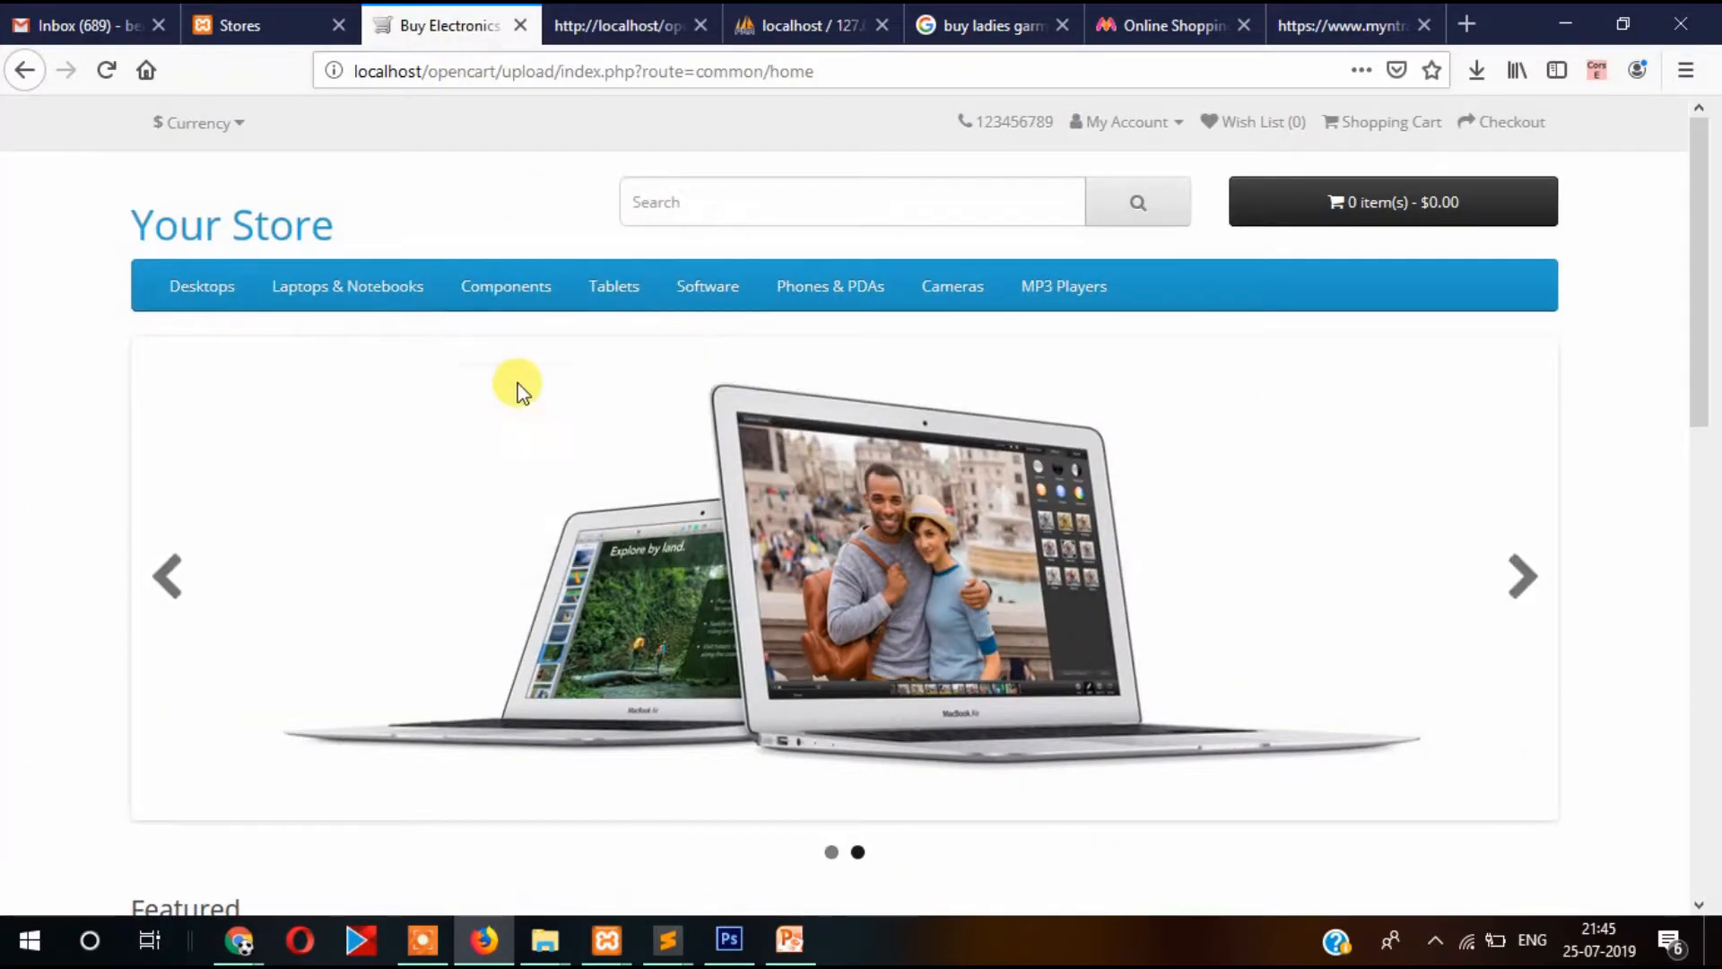
{"action": "mouse_move", "coordinate": [238, 288]}
{"action": "left_click", "coordinate": [212, 219]}
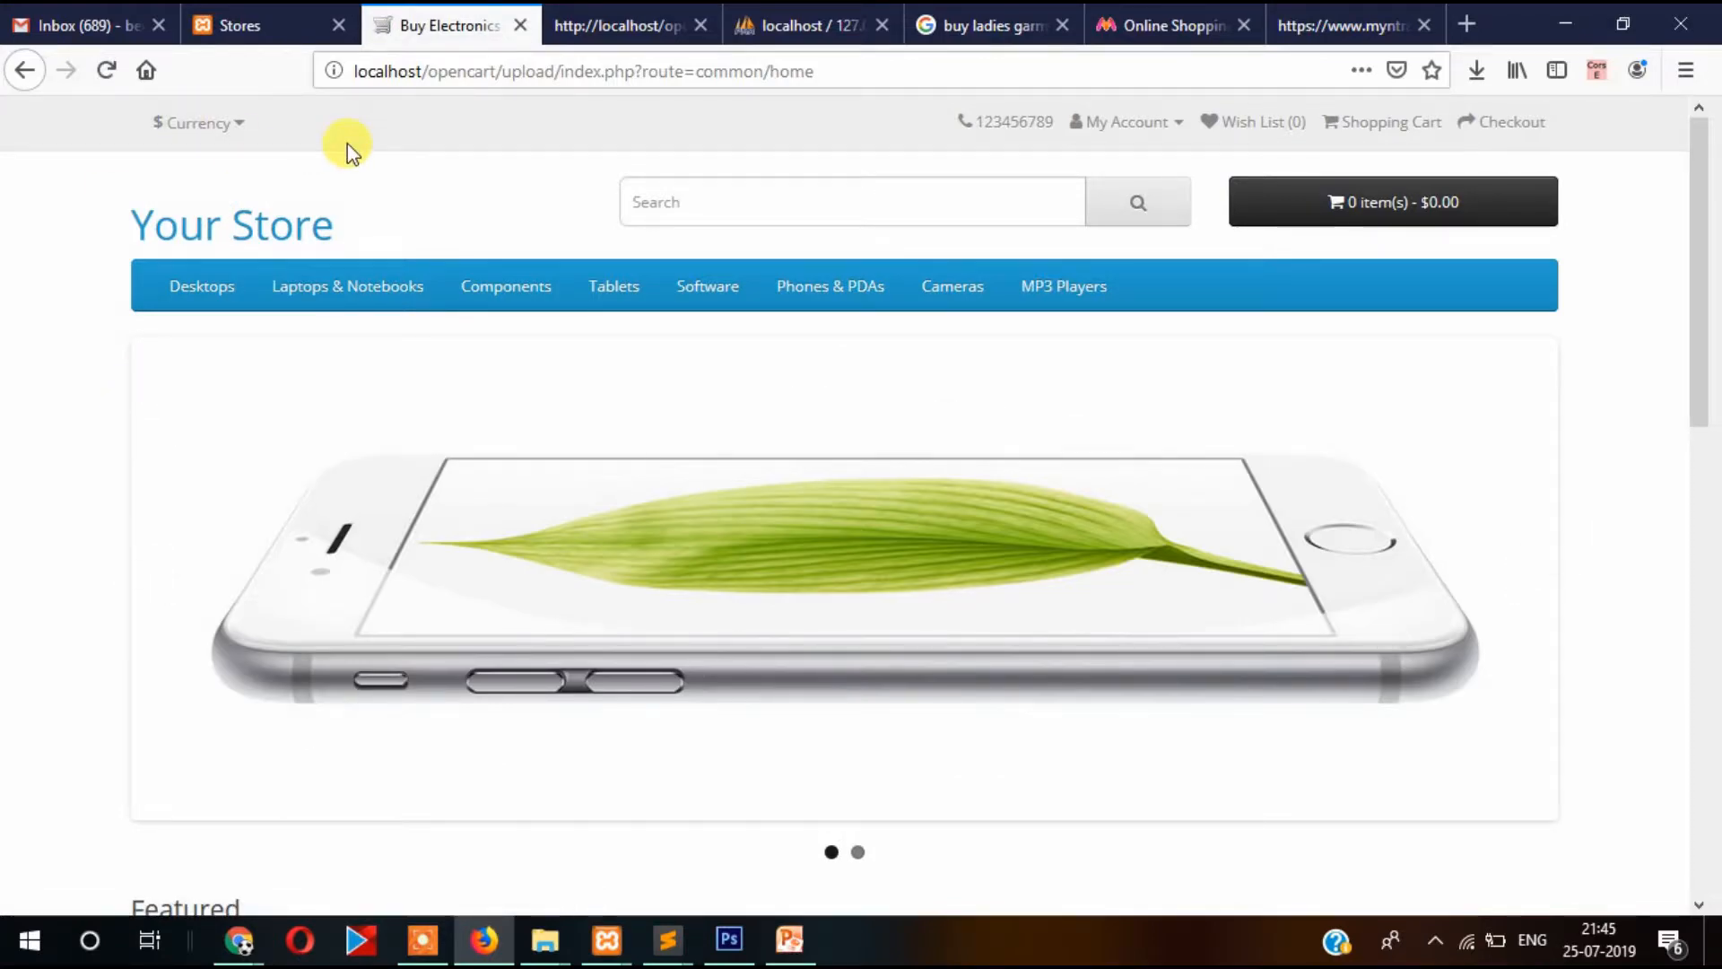
{"action": "left_click", "coordinate": [581, 34]}
{"action": "left_click", "coordinate": [440, 23]}
{"action": "left_click", "coordinate": [240, 25]}
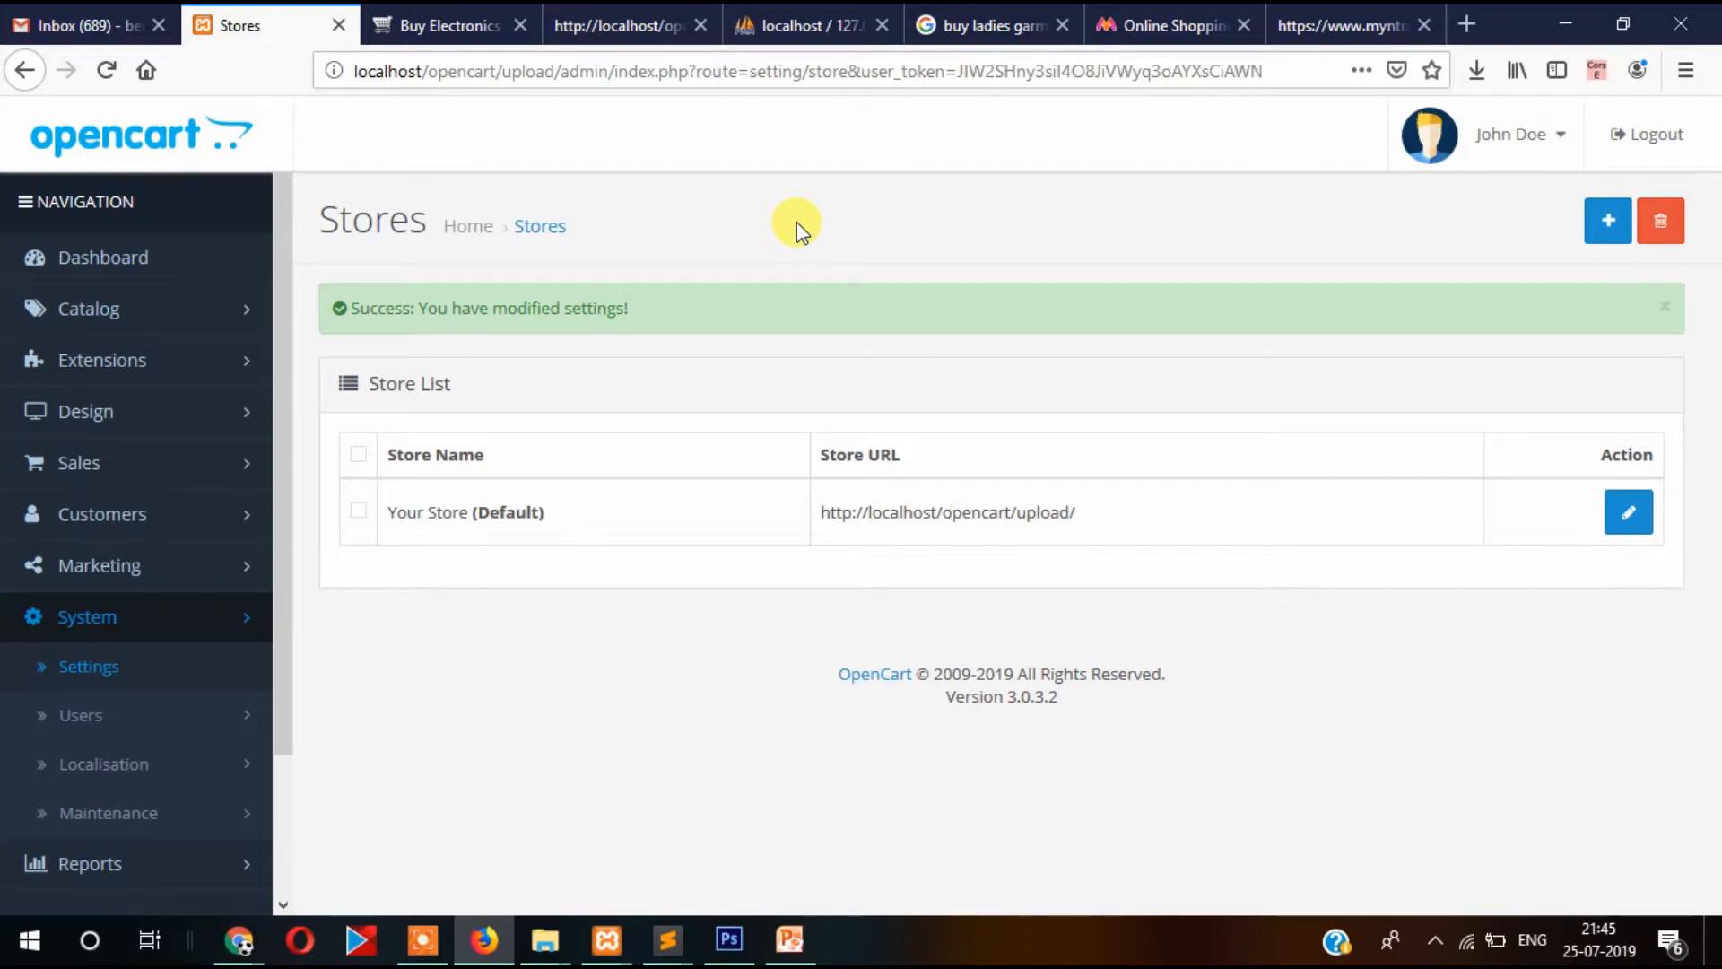
Edit the Your Store (Default) settings and review its saved meta title, description and keywords.
{"action": "left_click", "coordinate": [1627, 518]}
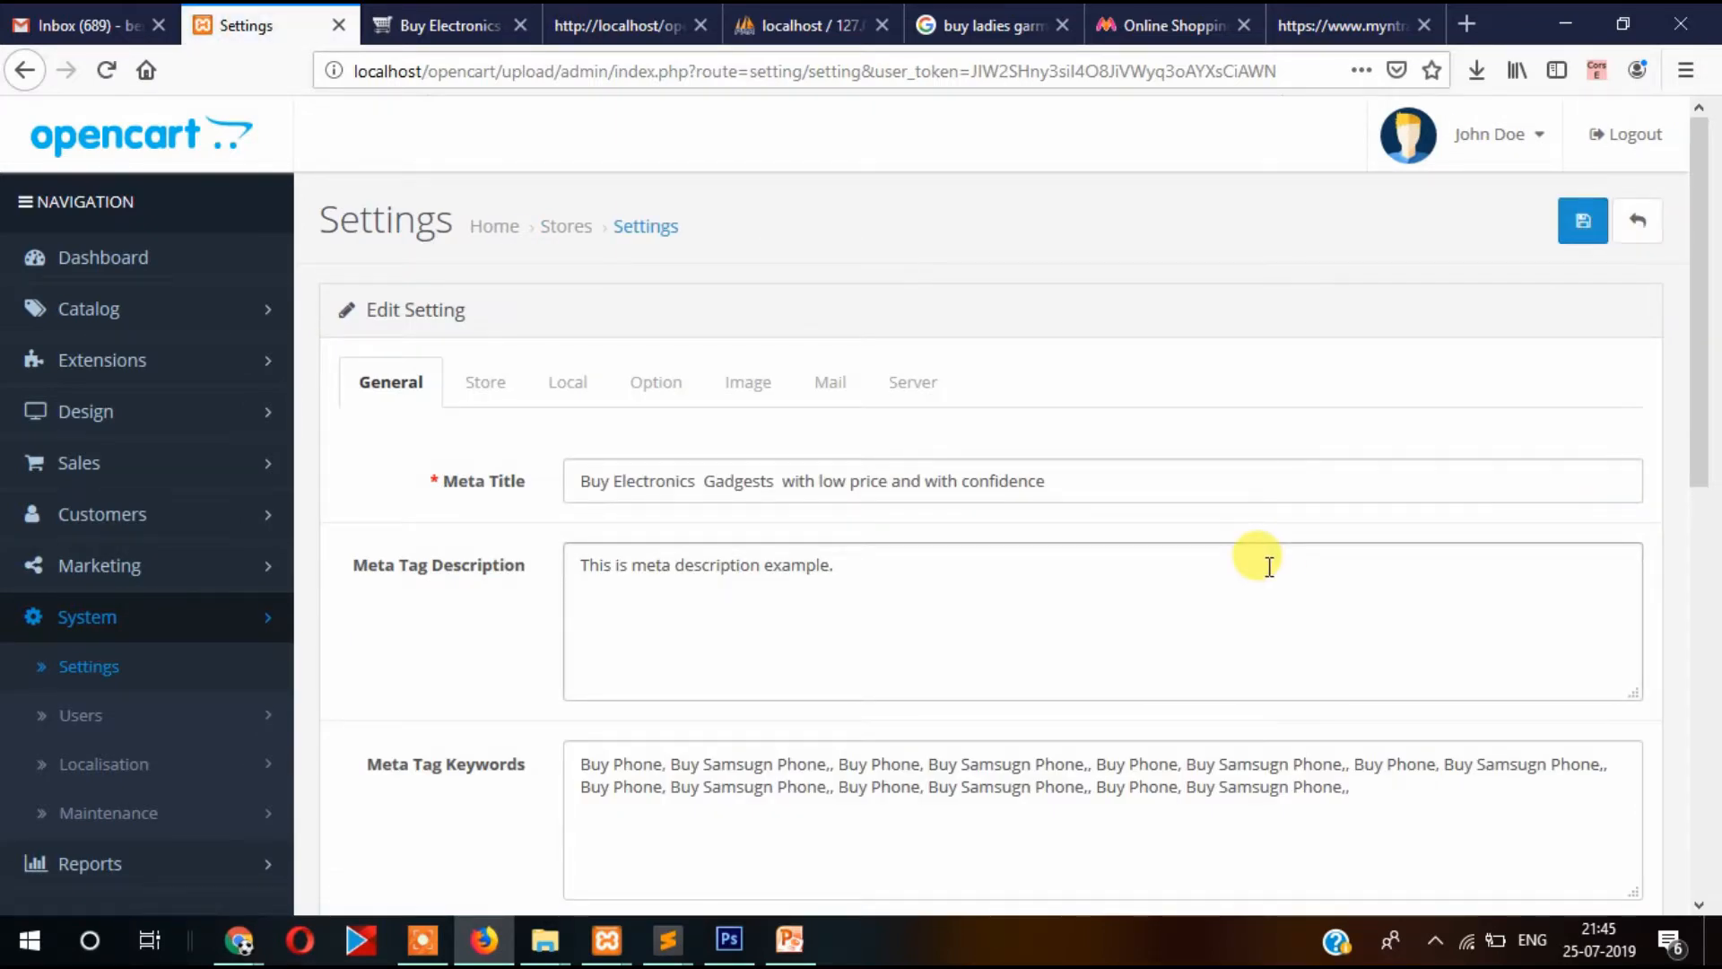
{"action": "scroll", "coordinate": [1191, 503], "scroll_direction": "down", "scroll_amount": 5}
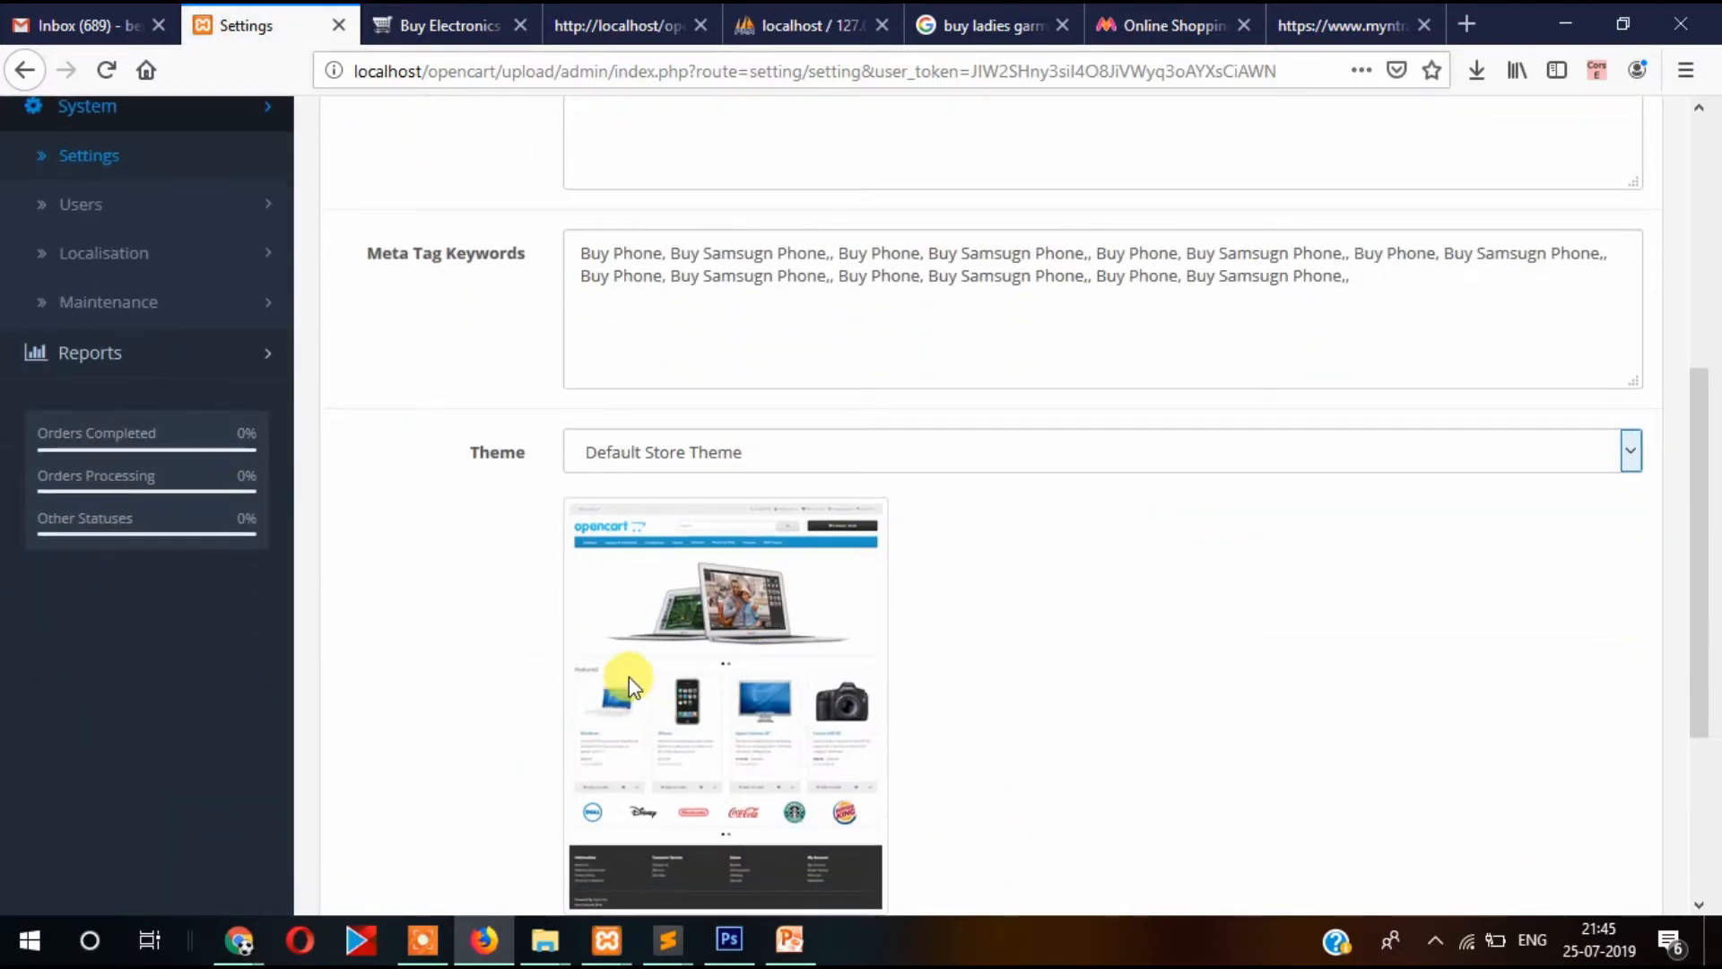
{"action": "scroll", "coordinate": [482, 697], "scroll_direction": "up", "scroll_amount": 5}
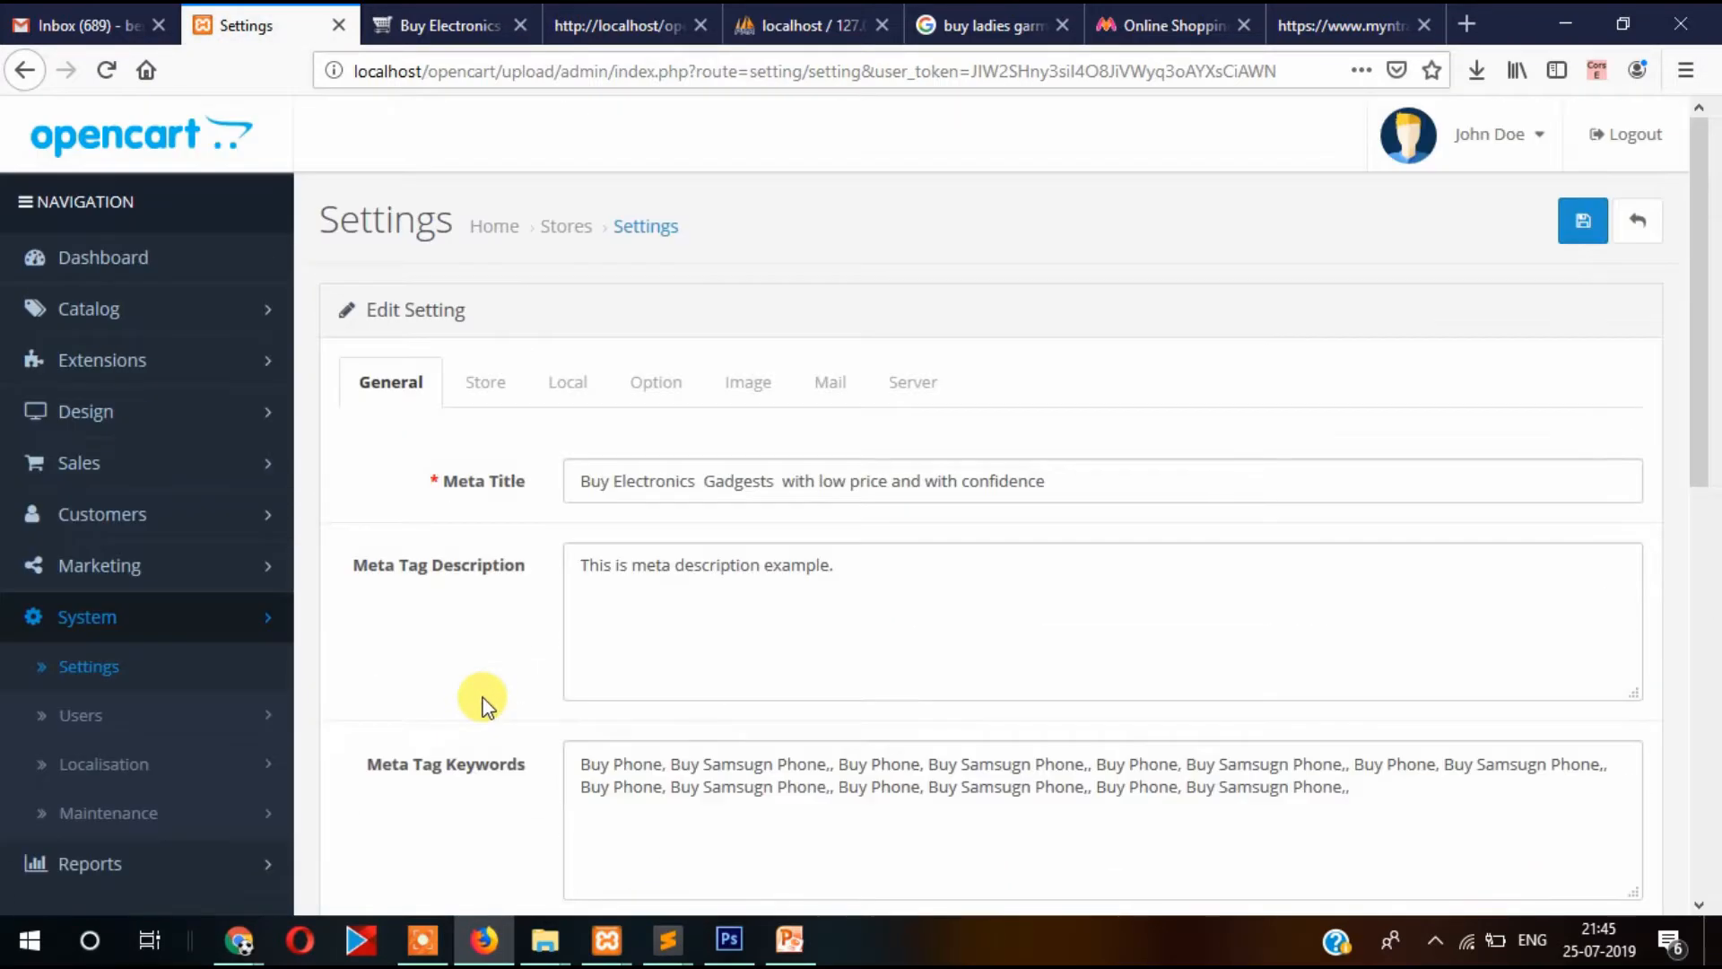
On the Store tab, change the Store Name from Your Store to My Electronics.
{"action": "left_click", "coordinate": [486, 392]}
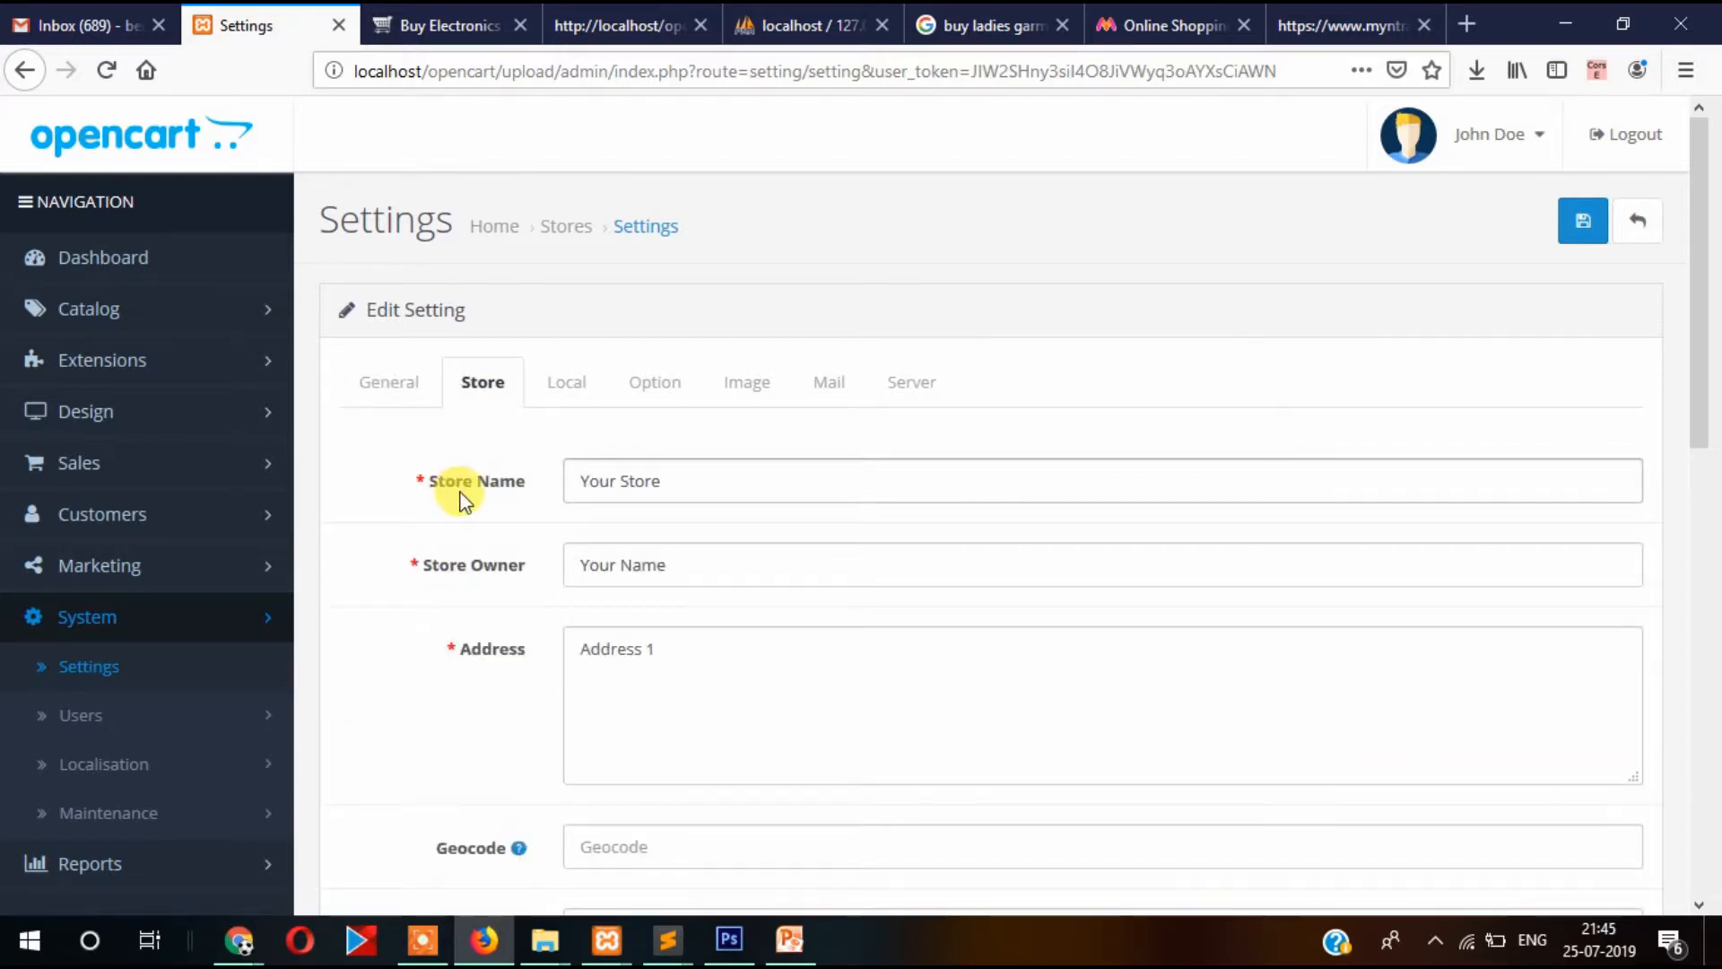
{"action": "scroll", "coordinate": [458, 498], "scroll_direction": "down", "scroll_amount": 2}
{"action": "scroll", "coordinate": [455, 496], "scroll_direction": "down", "scroll_amount": 2}
{"action": "scroll", "coordinate": [455, 492], "scroll_direction": "up", "scroll_amount": 3}
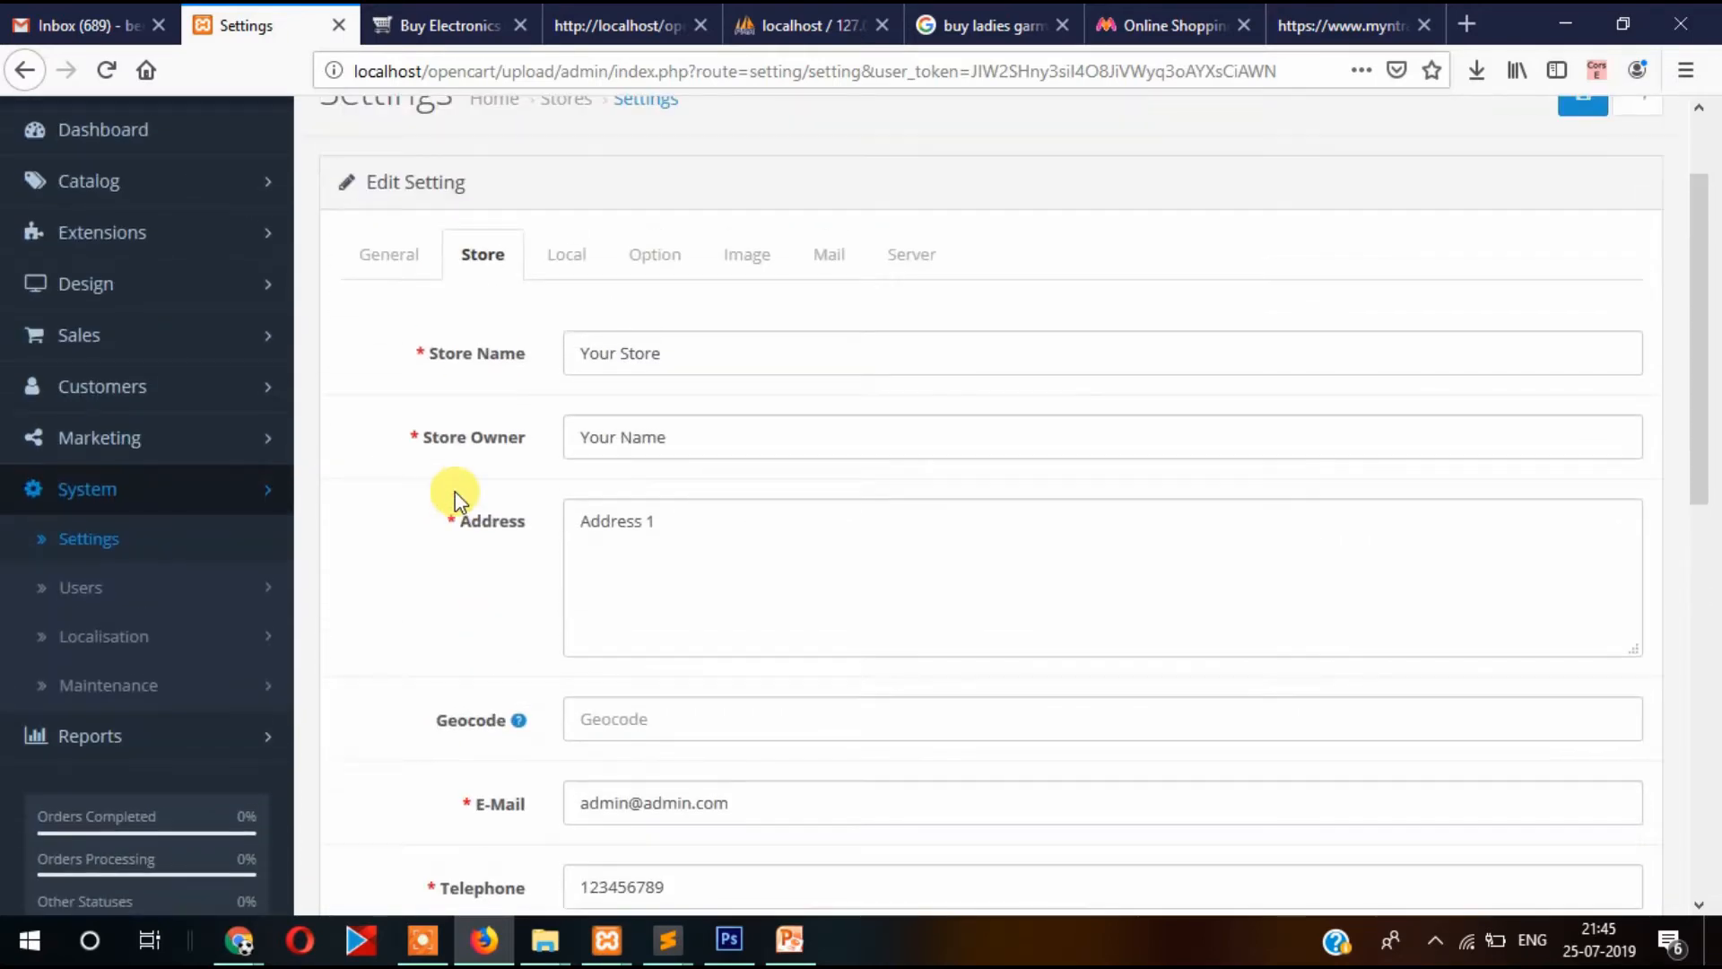
{"action": "left_click_drag", "start_coordinate": [740, 371], "coordinate": [538, 354]}
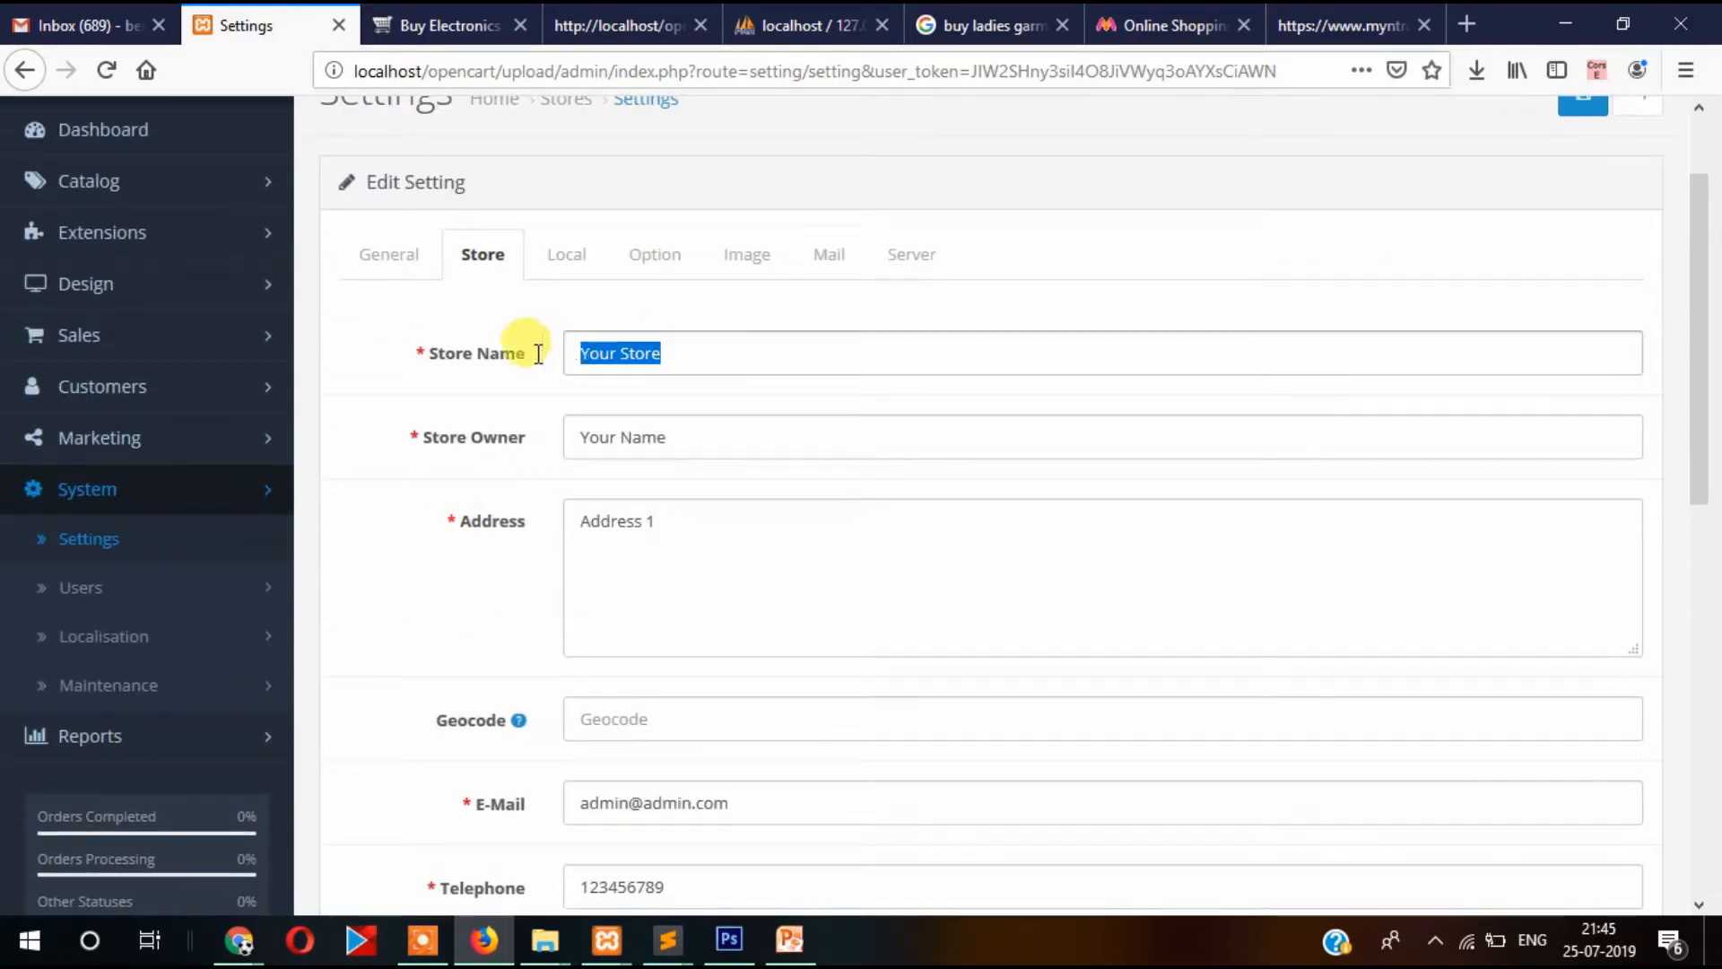
{"action": "type", "text": "My Electronics"}
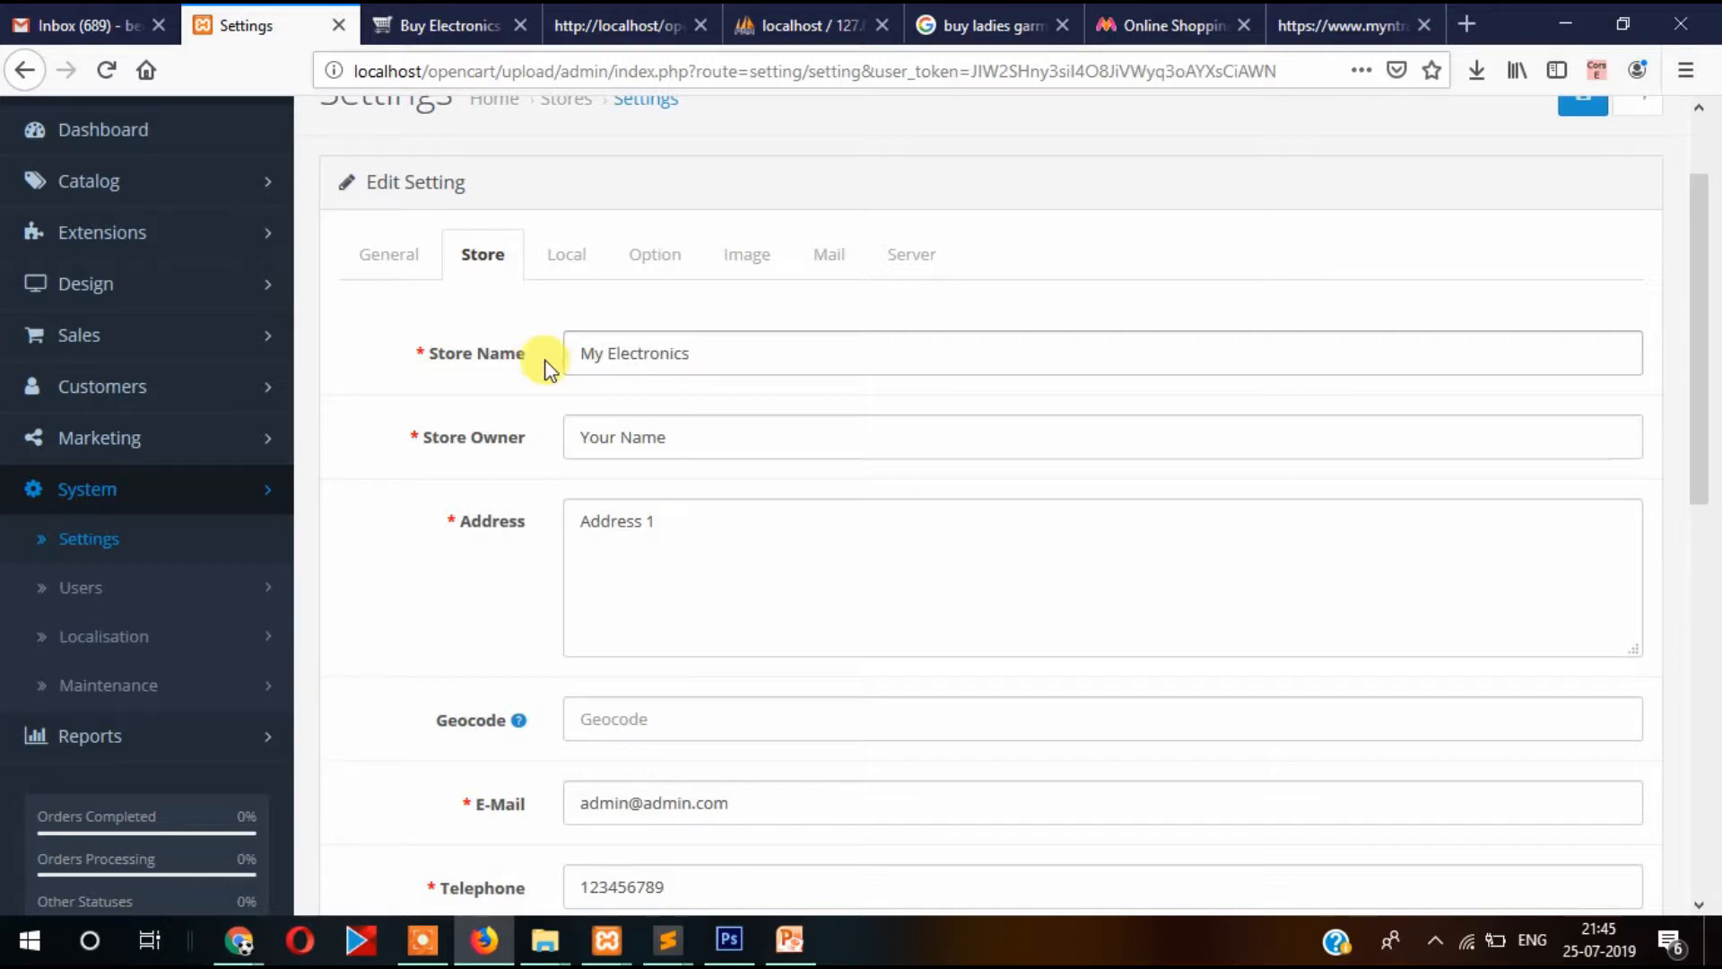
Enter the store owner's name and a new Kolkata store address, then select the Geocode field.
{"action": "left_click_drag", "start_coordinate": [718, 434], "coordinate": [492, 442]}
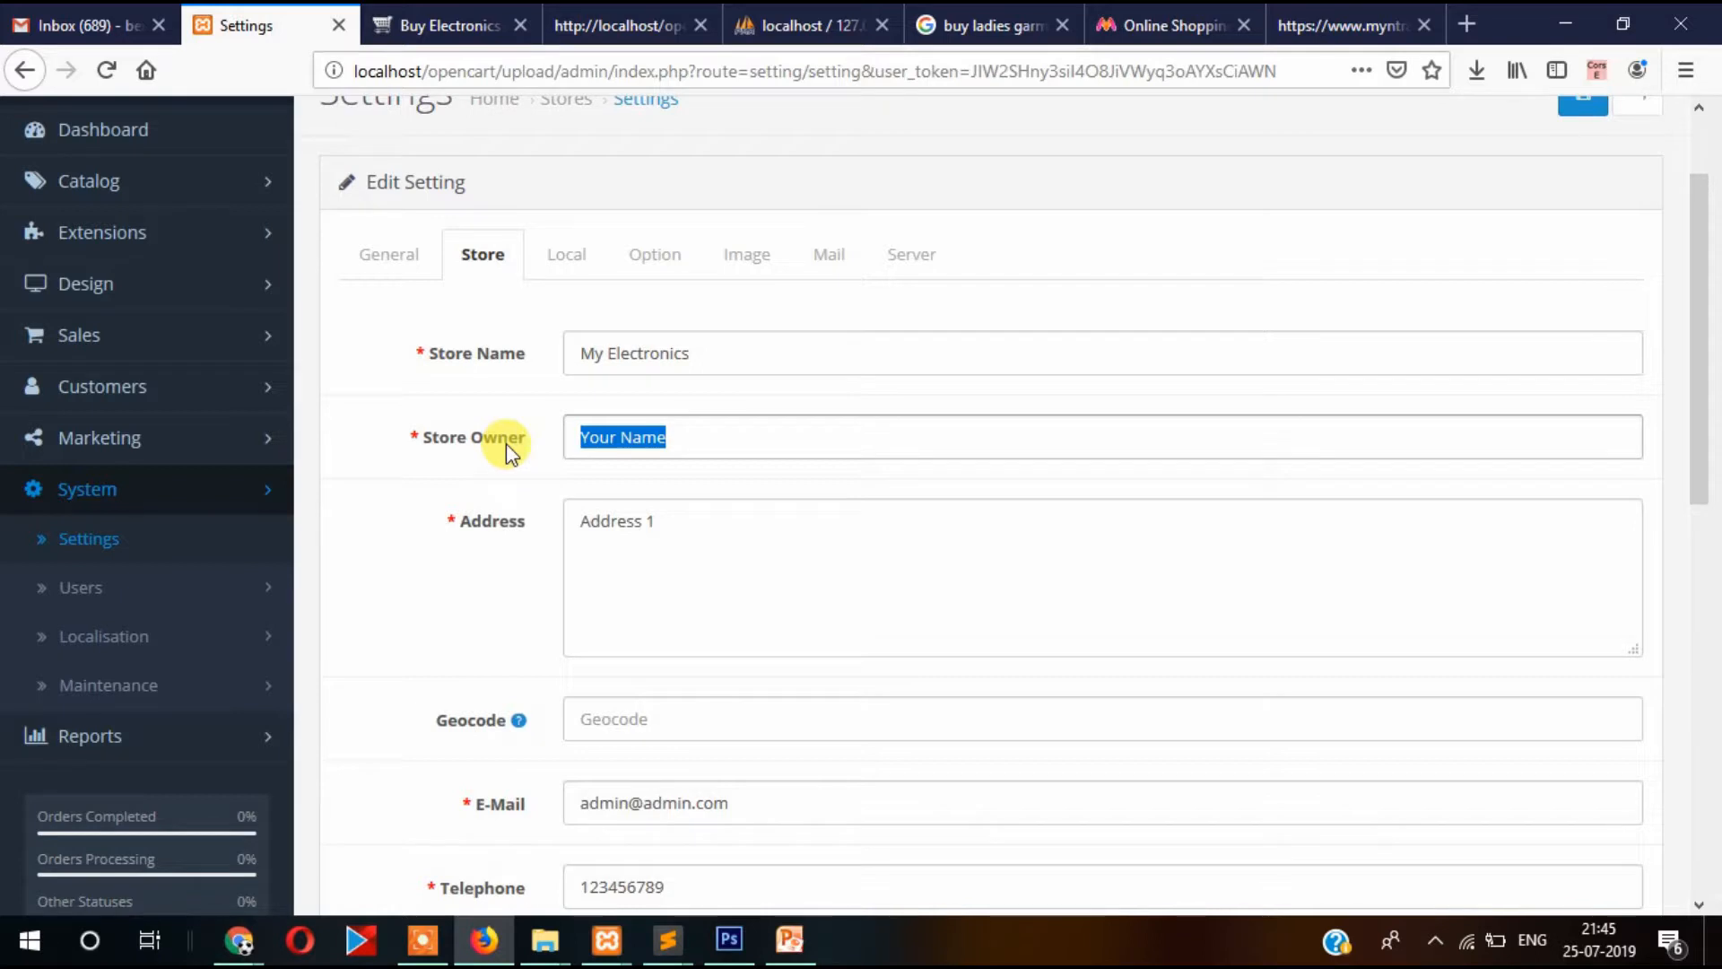
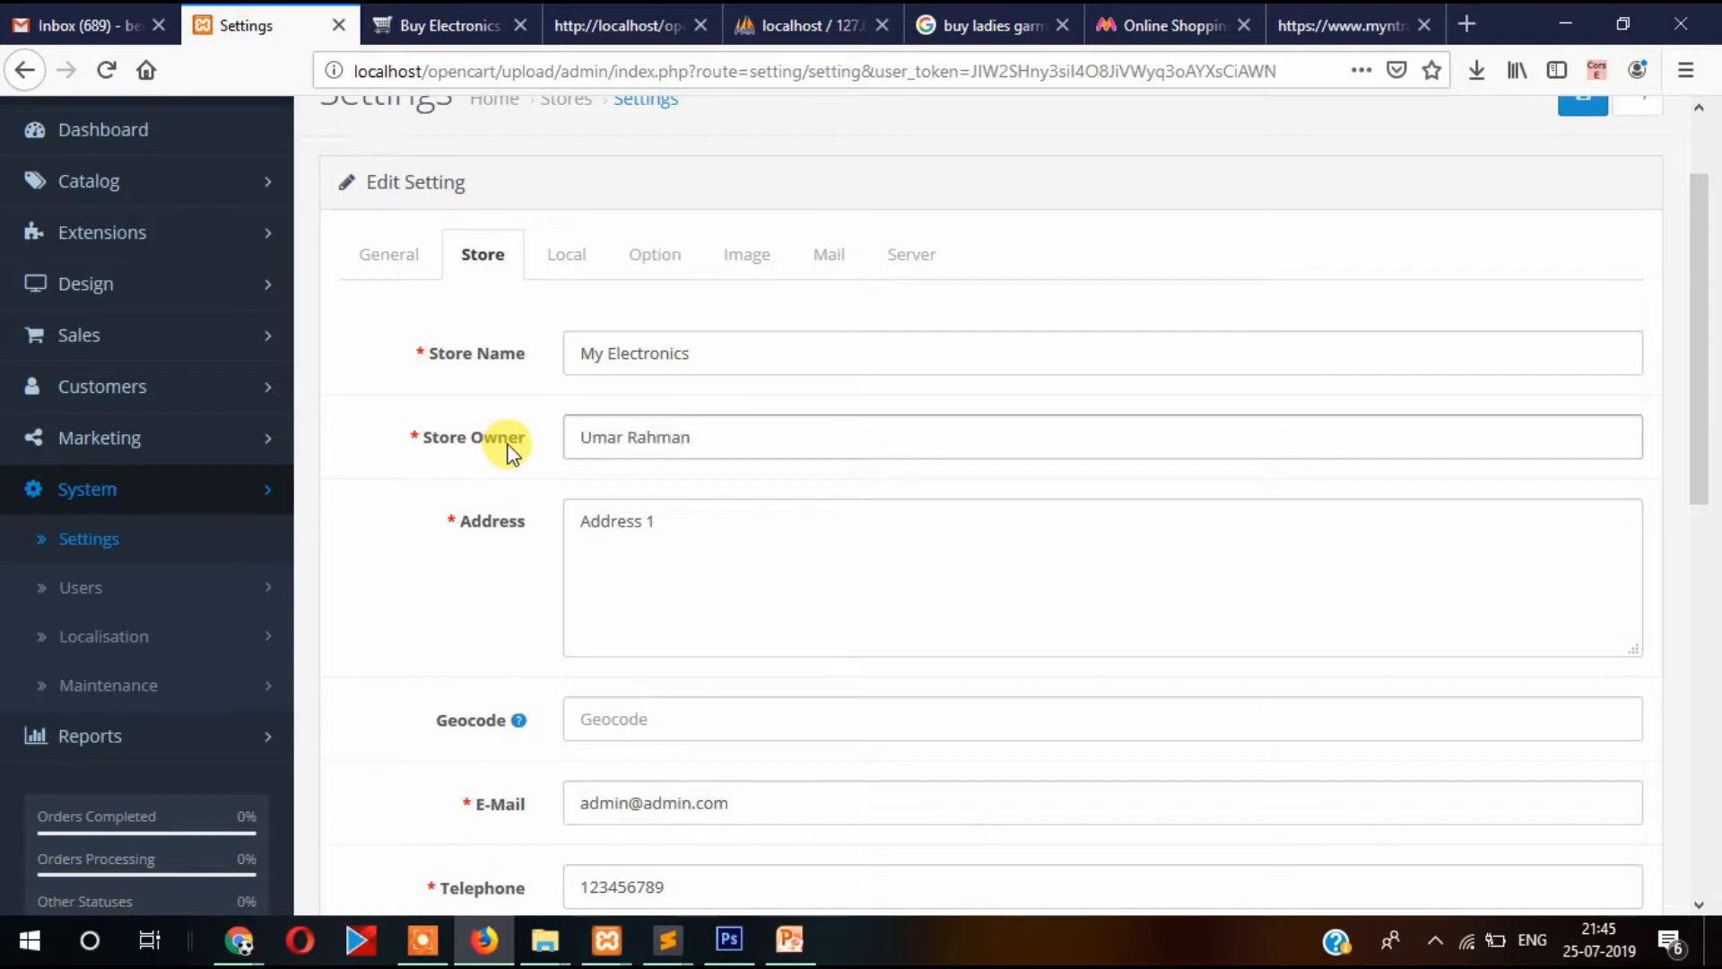
{"action": "key", "text": "Tab"}
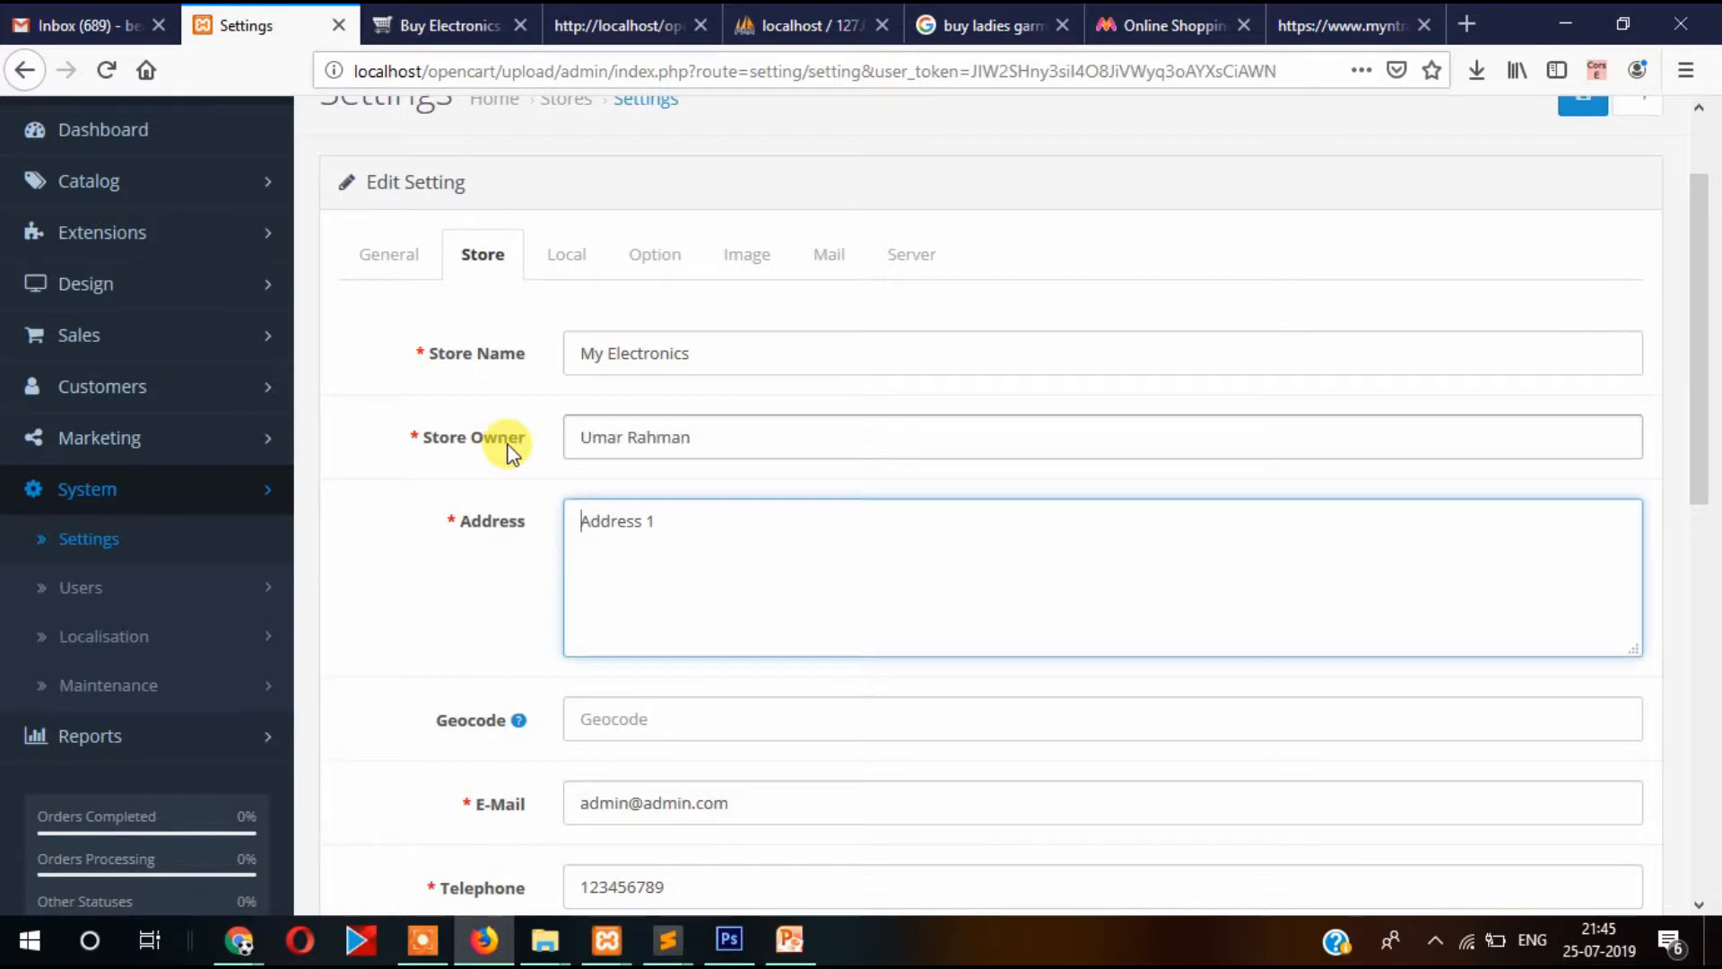
{"action": "type", "text": "New"}
{"action": "key", "text": "ctrl+a"}
{"action": "type", "text": "New"}
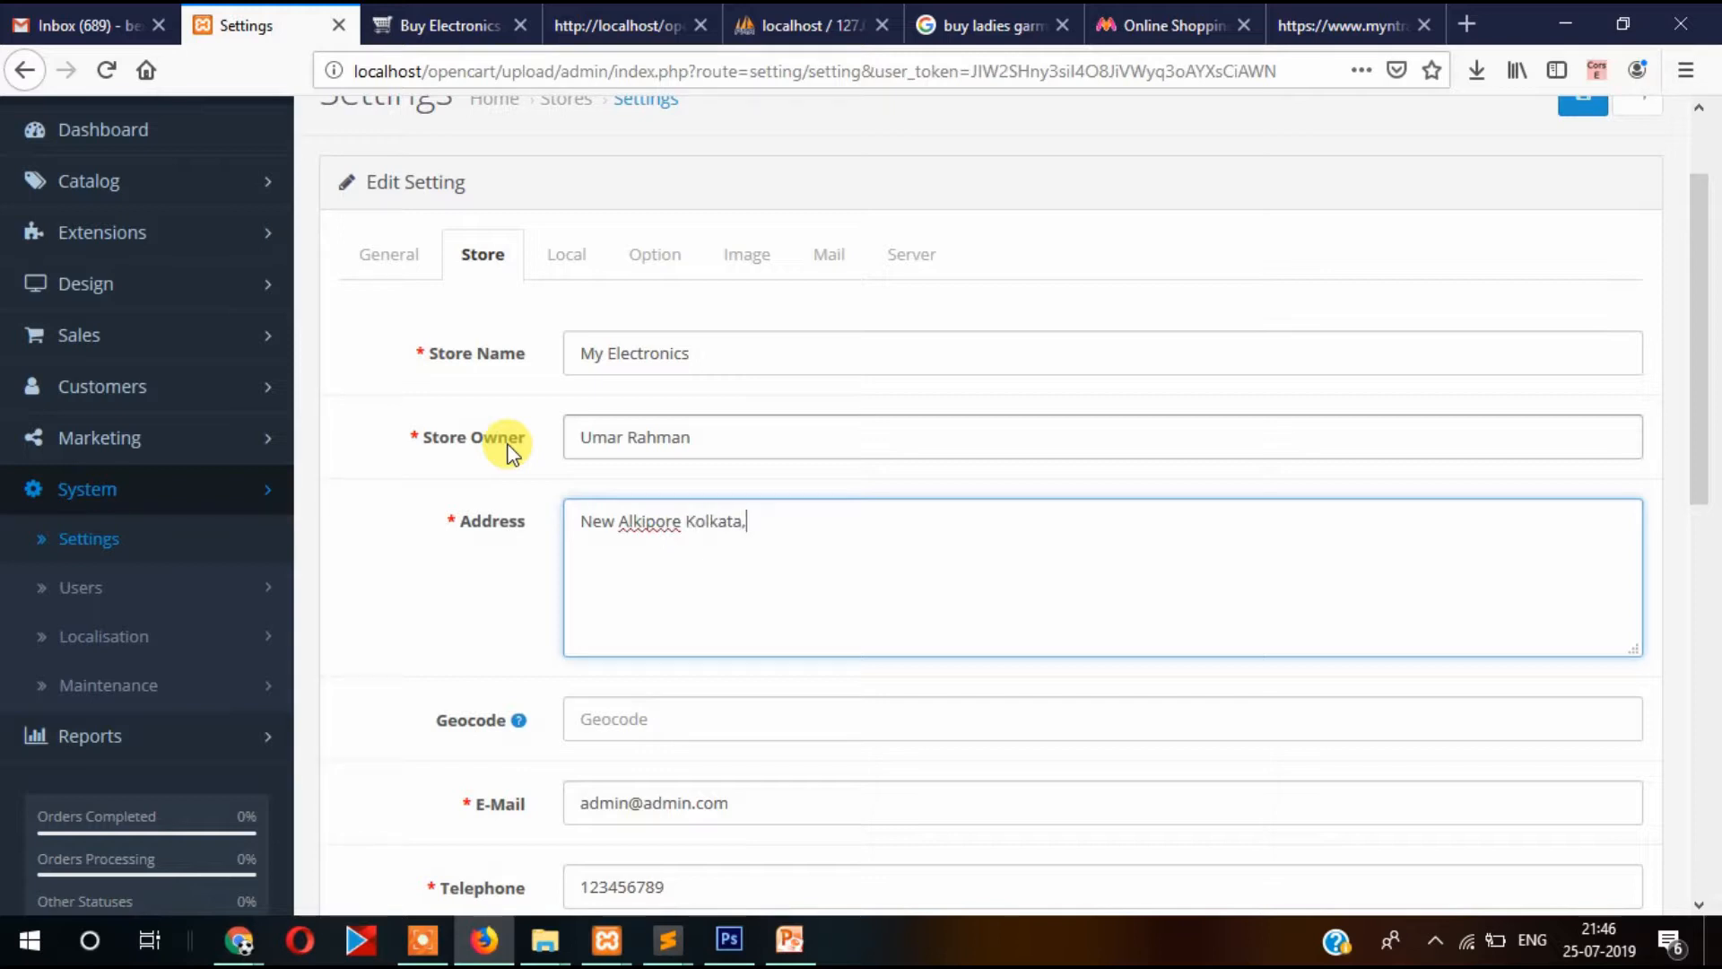
{"action": "scroll", "coordinate": [704, 480], "scroll_direction": "down", "scroll_amount": 4}
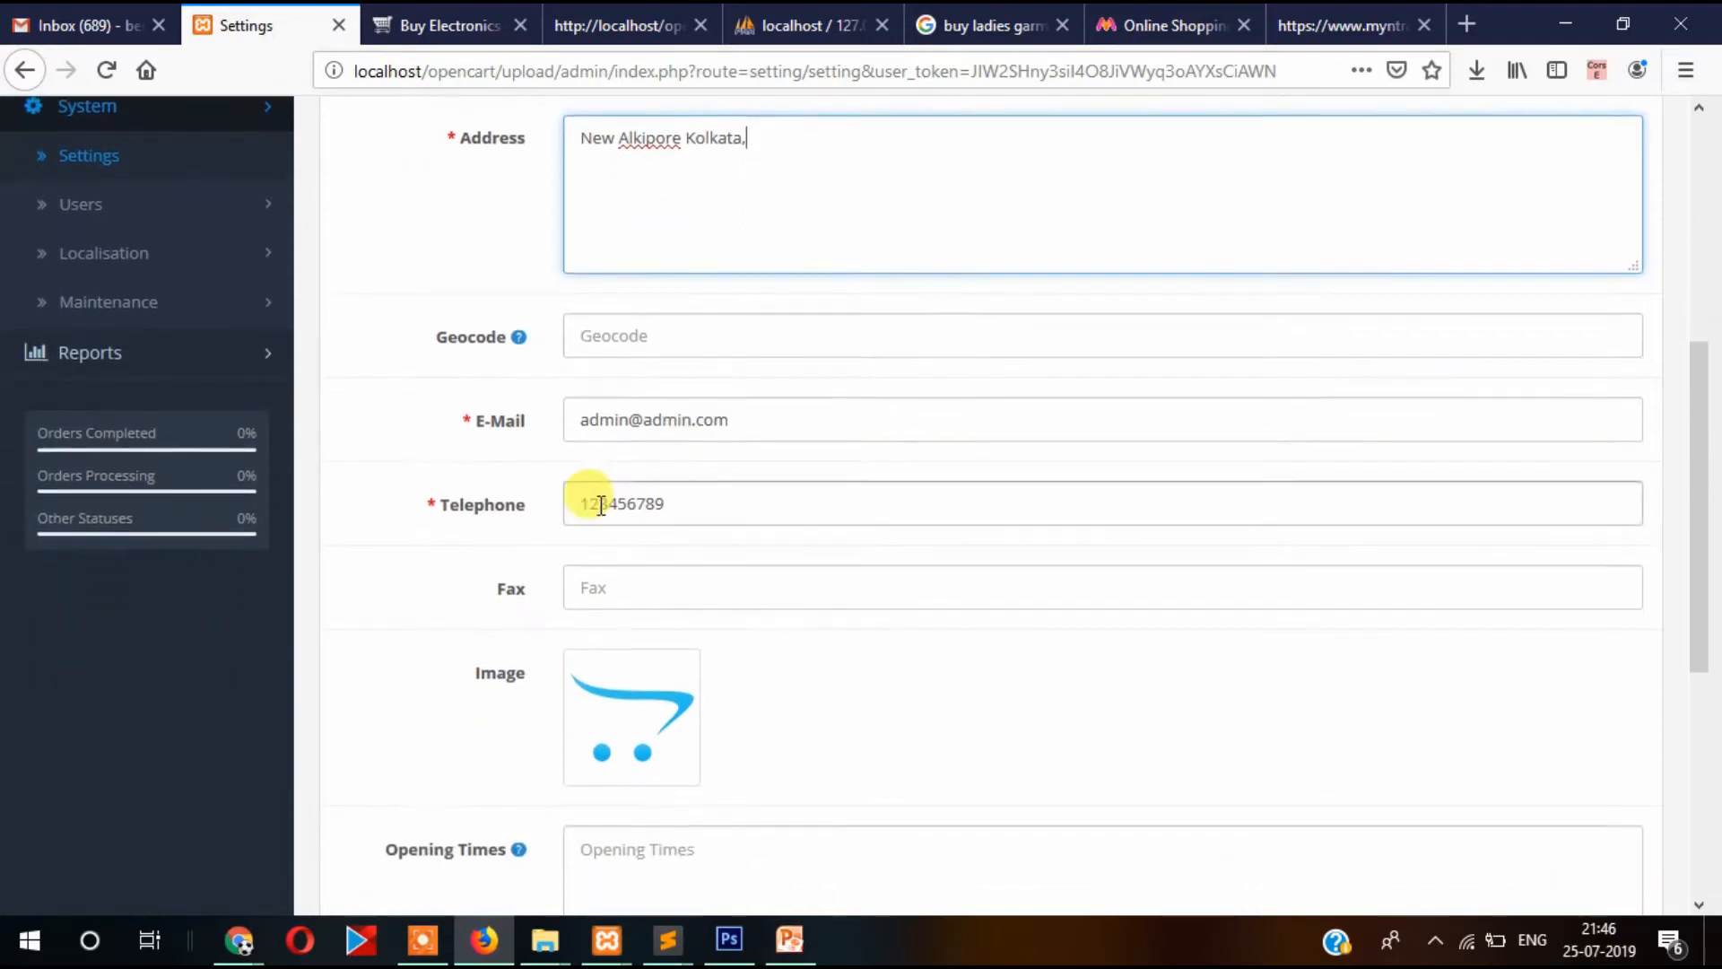
{"action": "left_click", "coordinate": [644, 339]}
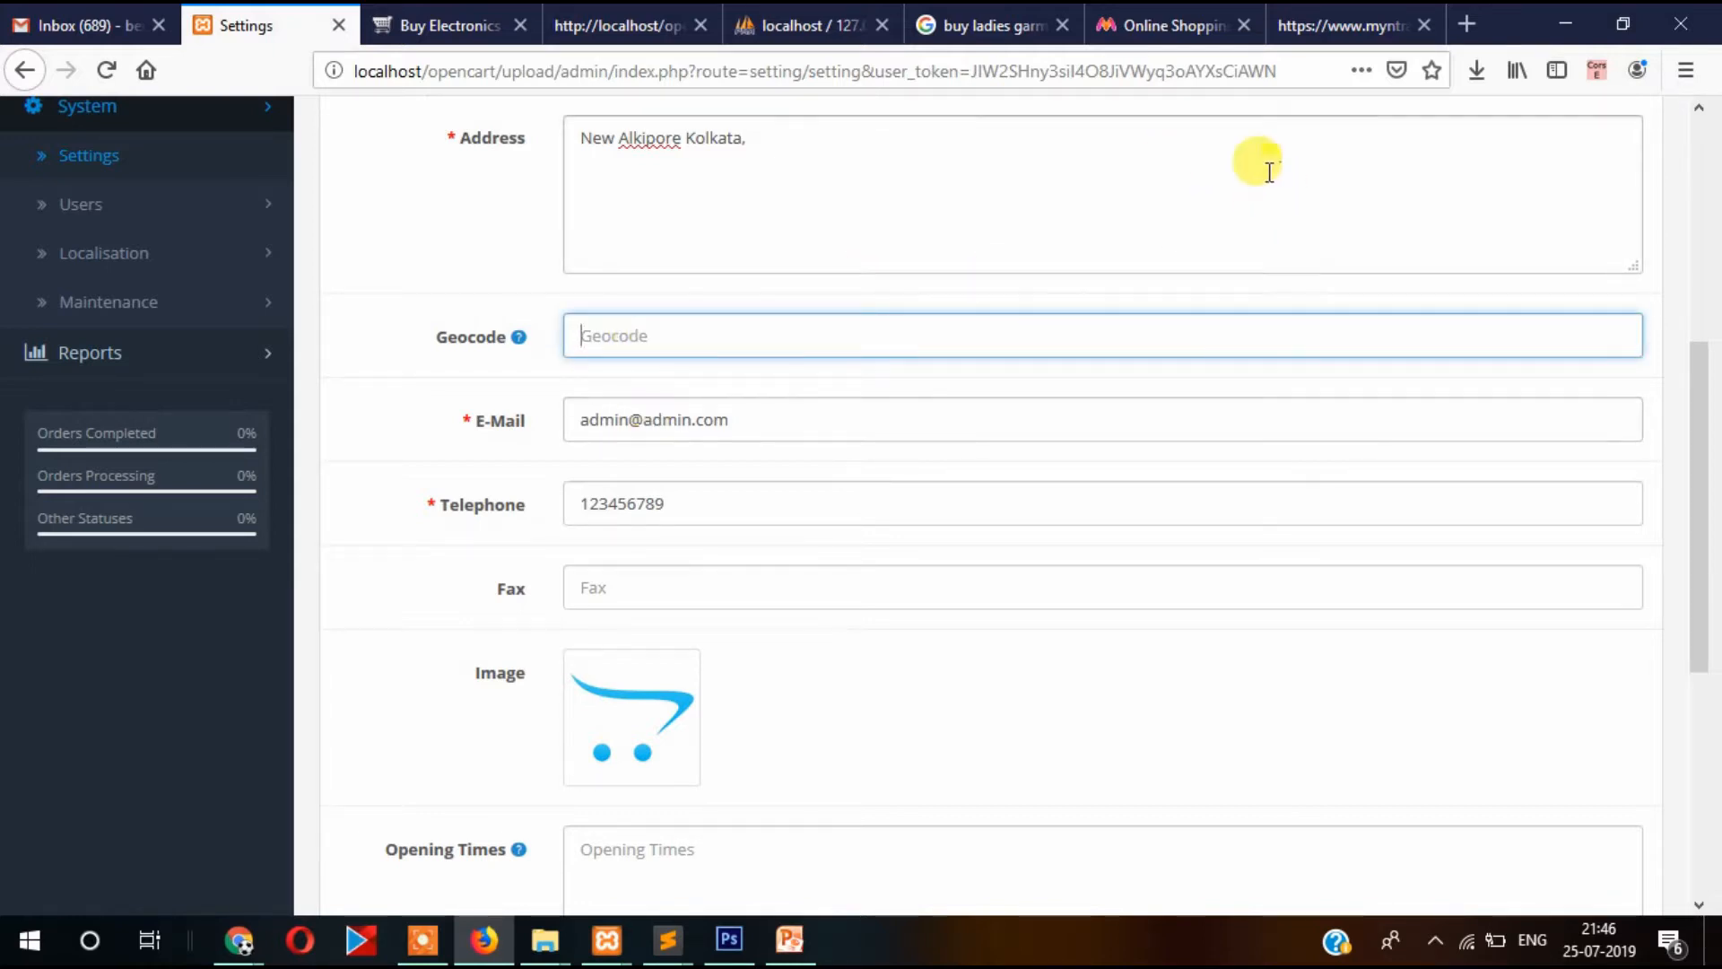
In a new tab, search Google for 'my geocode' and open the Map Developers Geocode Finder result.
{"action": "left_click", "coordinate": [1467, 25]}
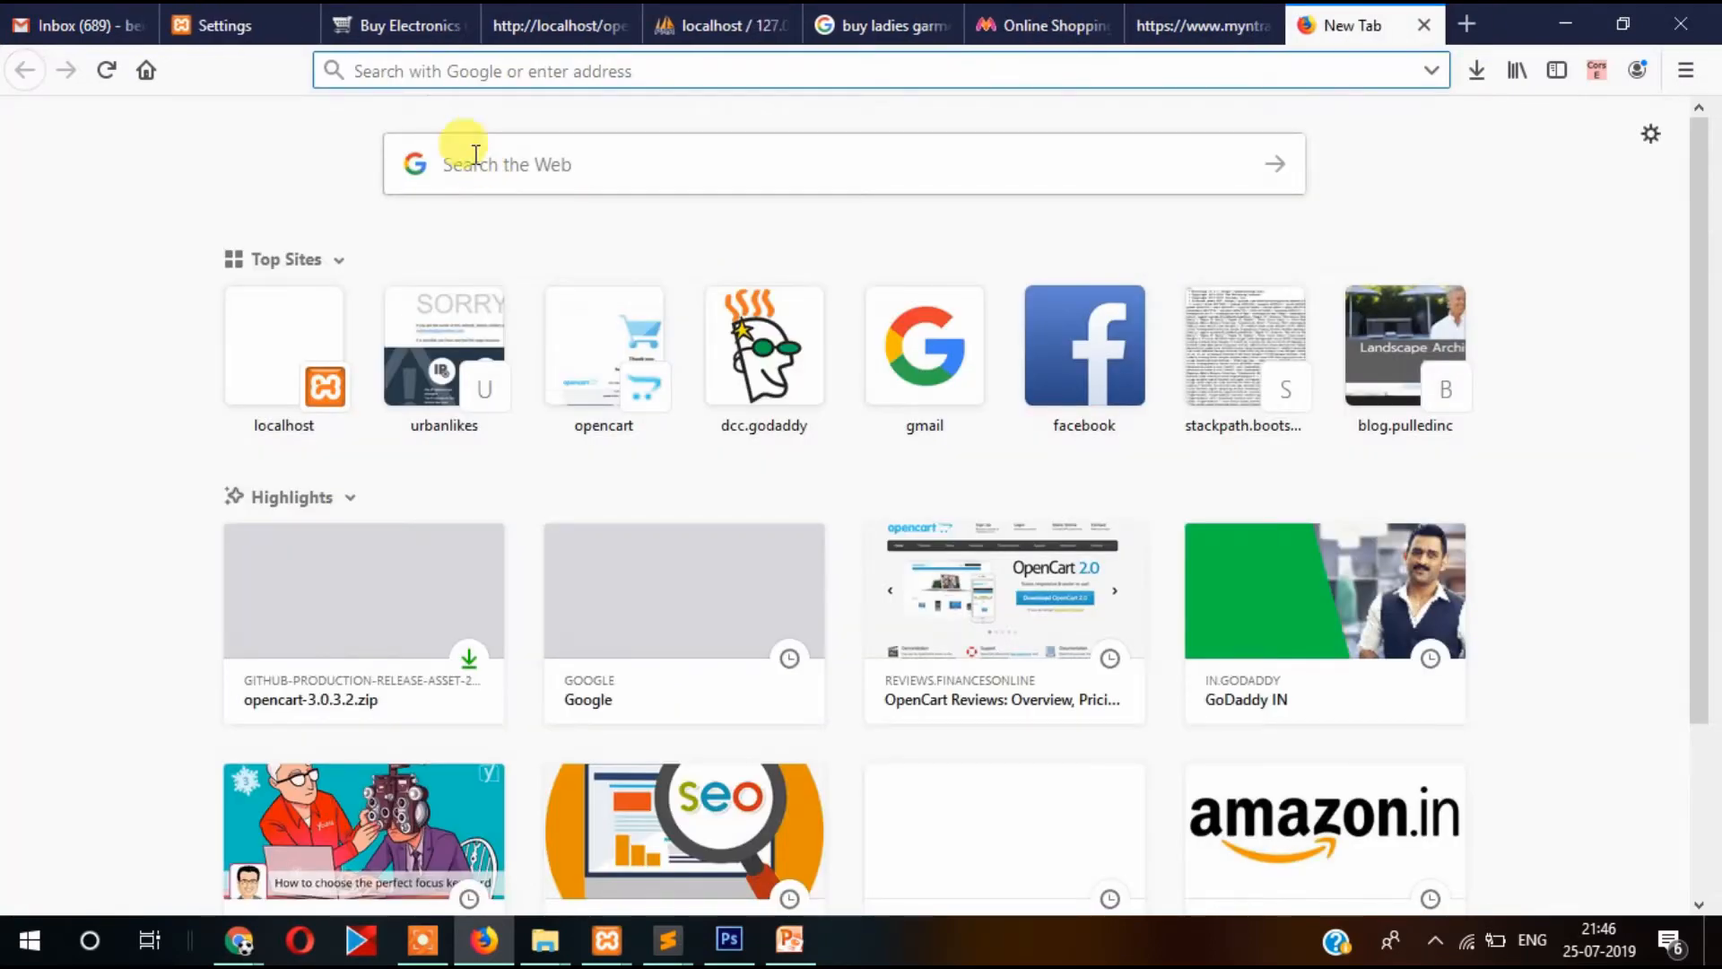
{"action": "type", "text": "google.com/"}
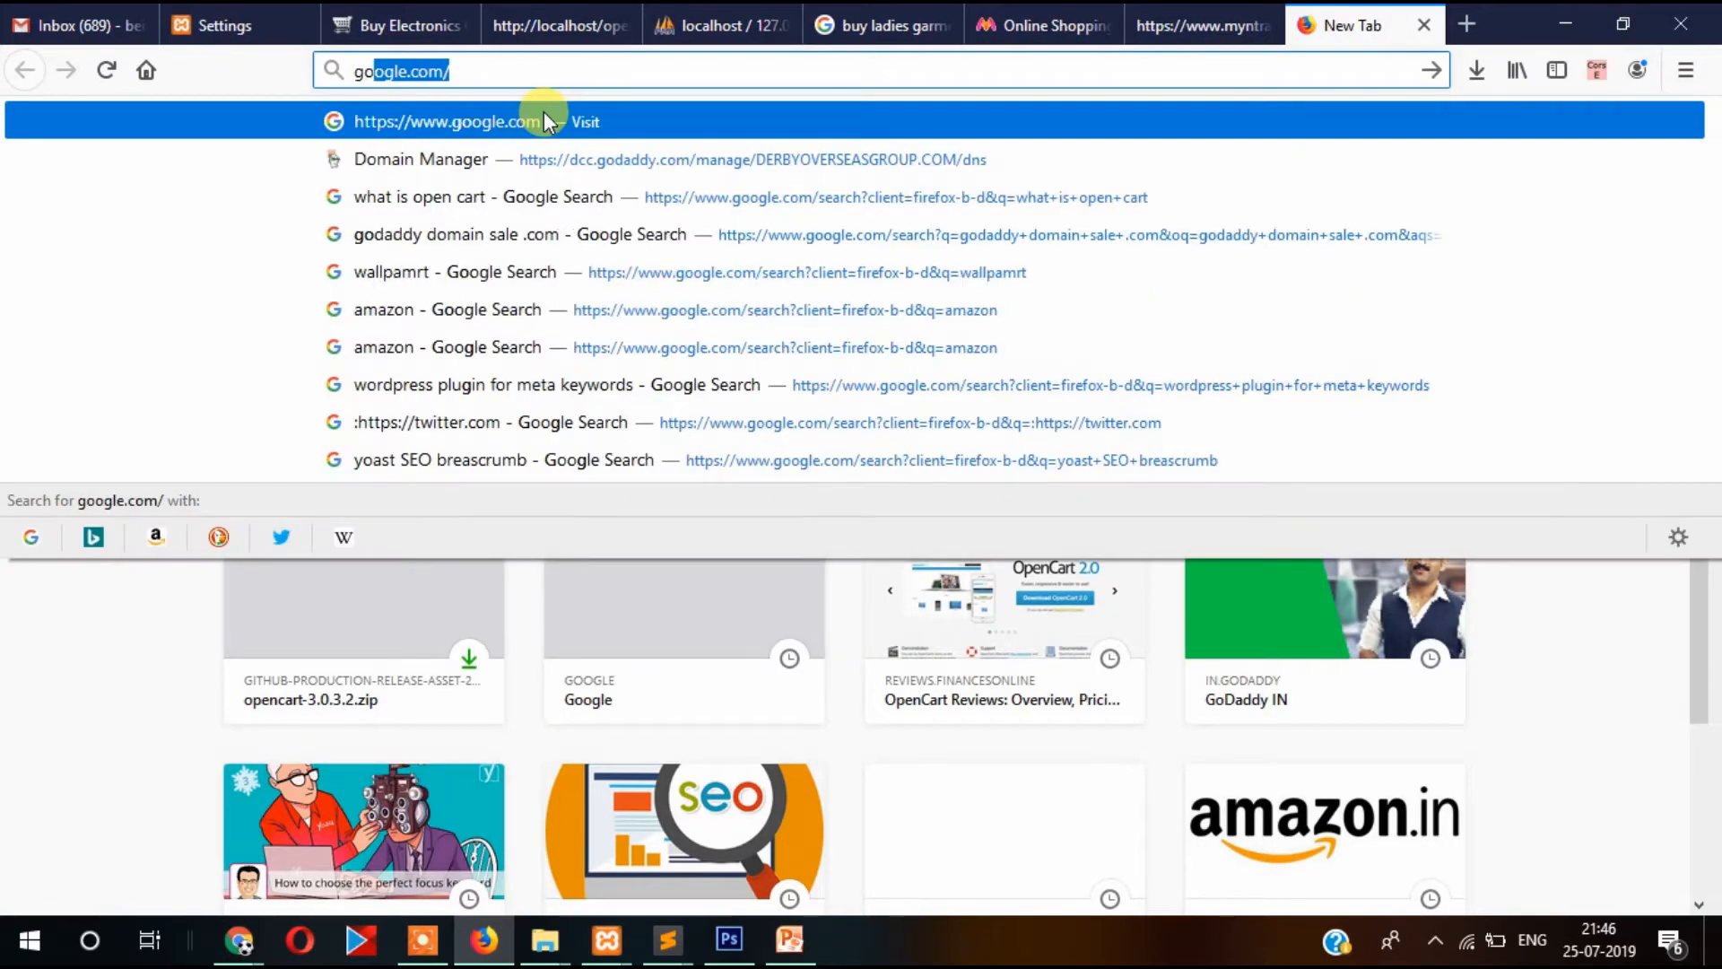
{"action": "key", "text": "Return"}
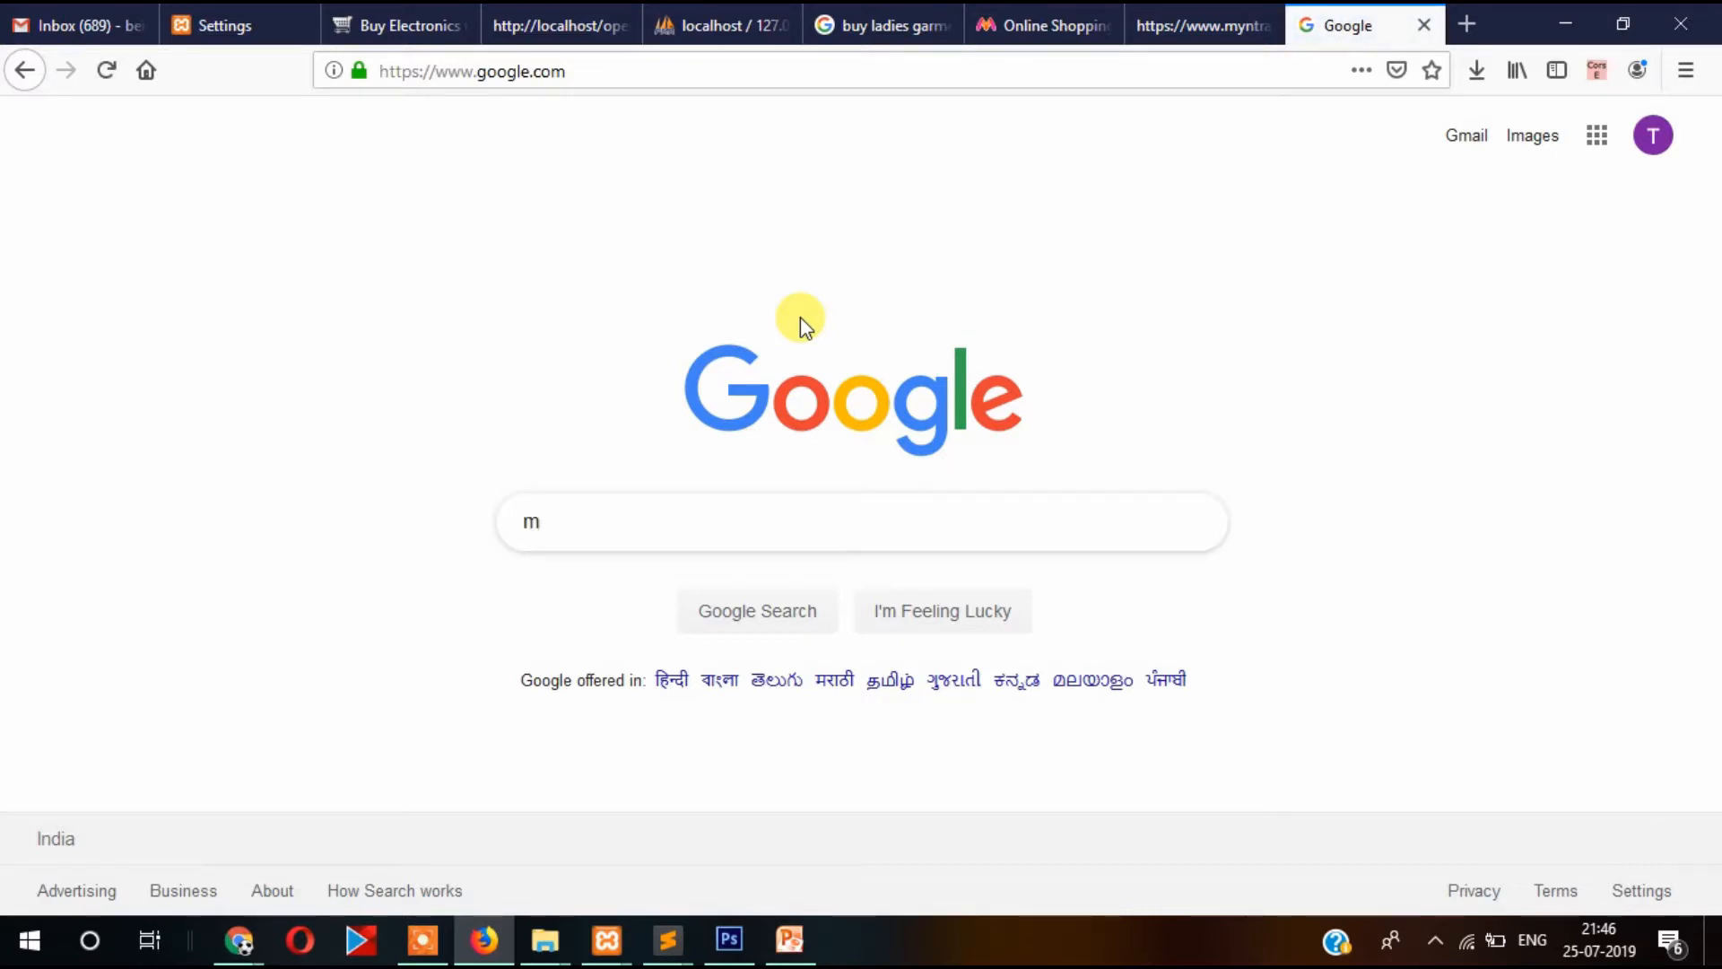
{"action": "type", "text": "y ge"}
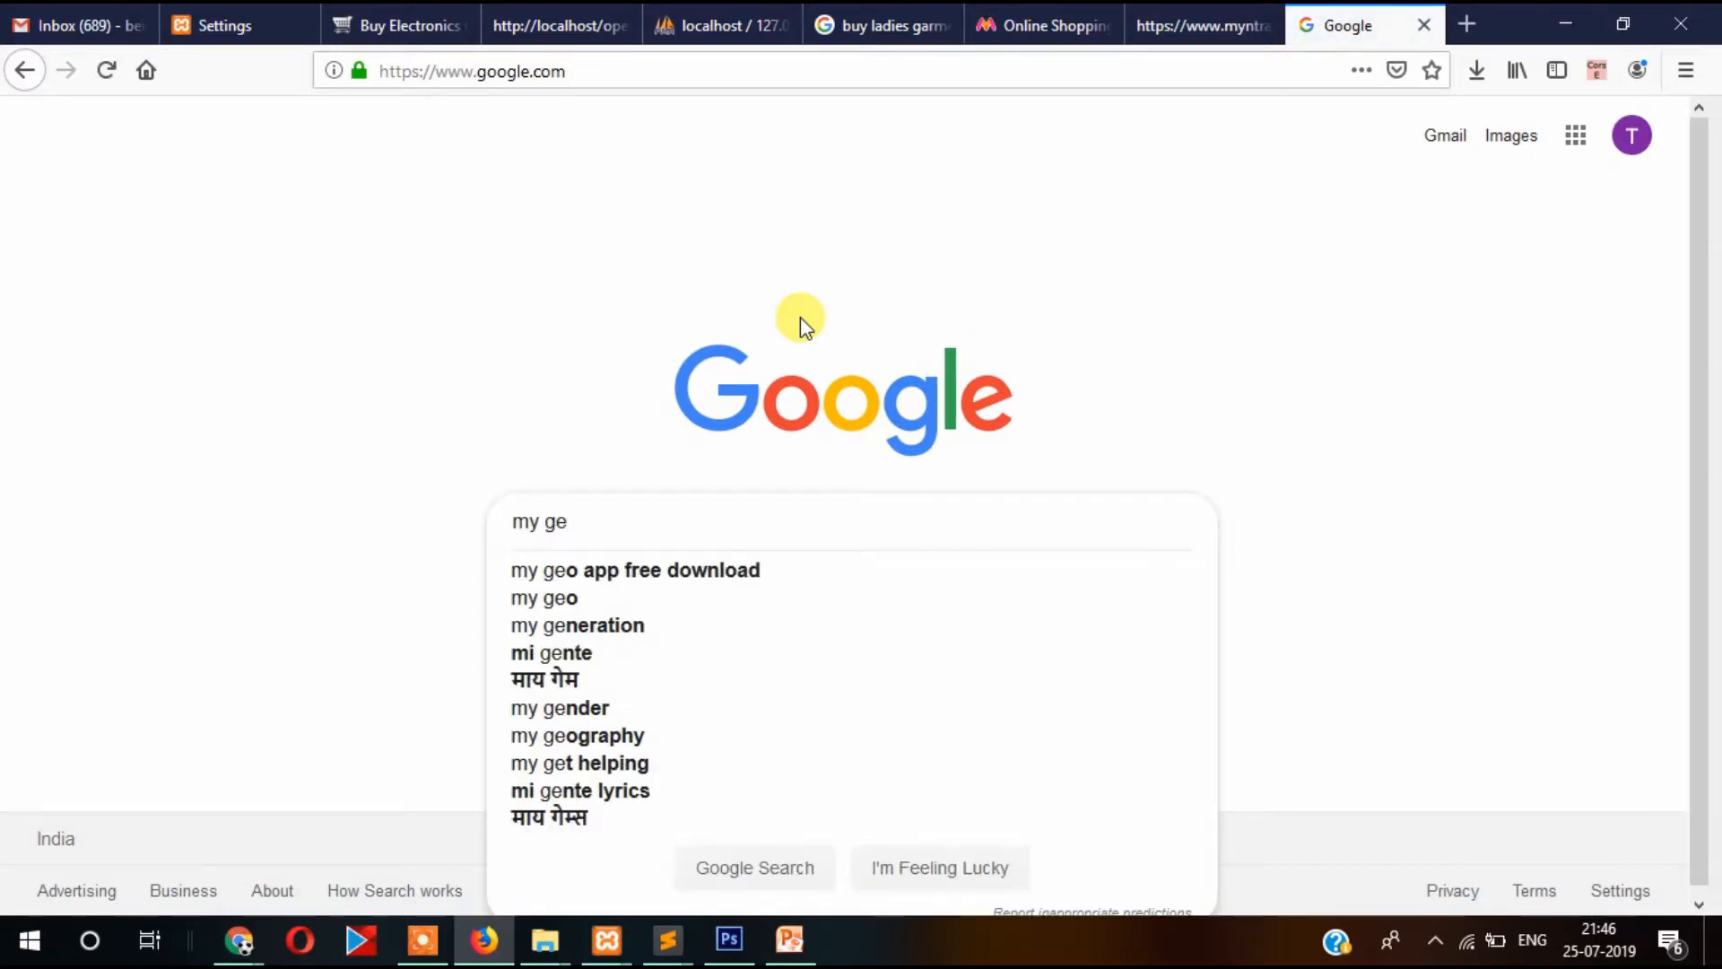
{"action": "type", "text": "oc"}
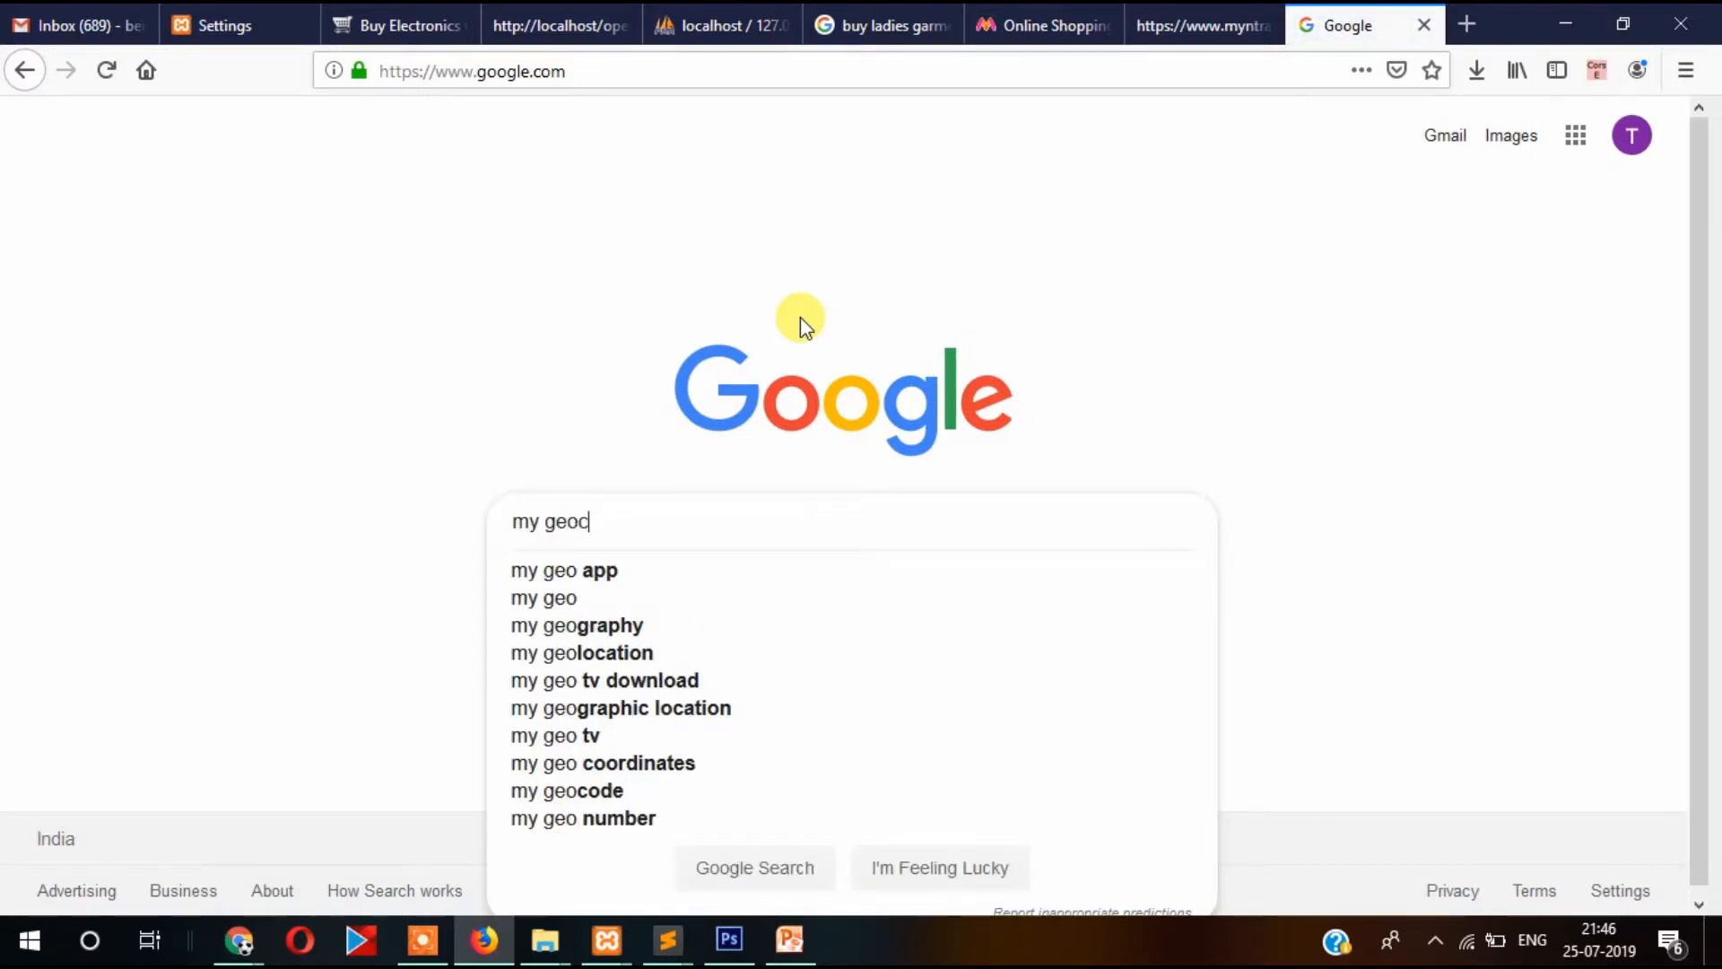
{"action": "type", "text": "ode"}
{"action": "key", "text": "Return"}
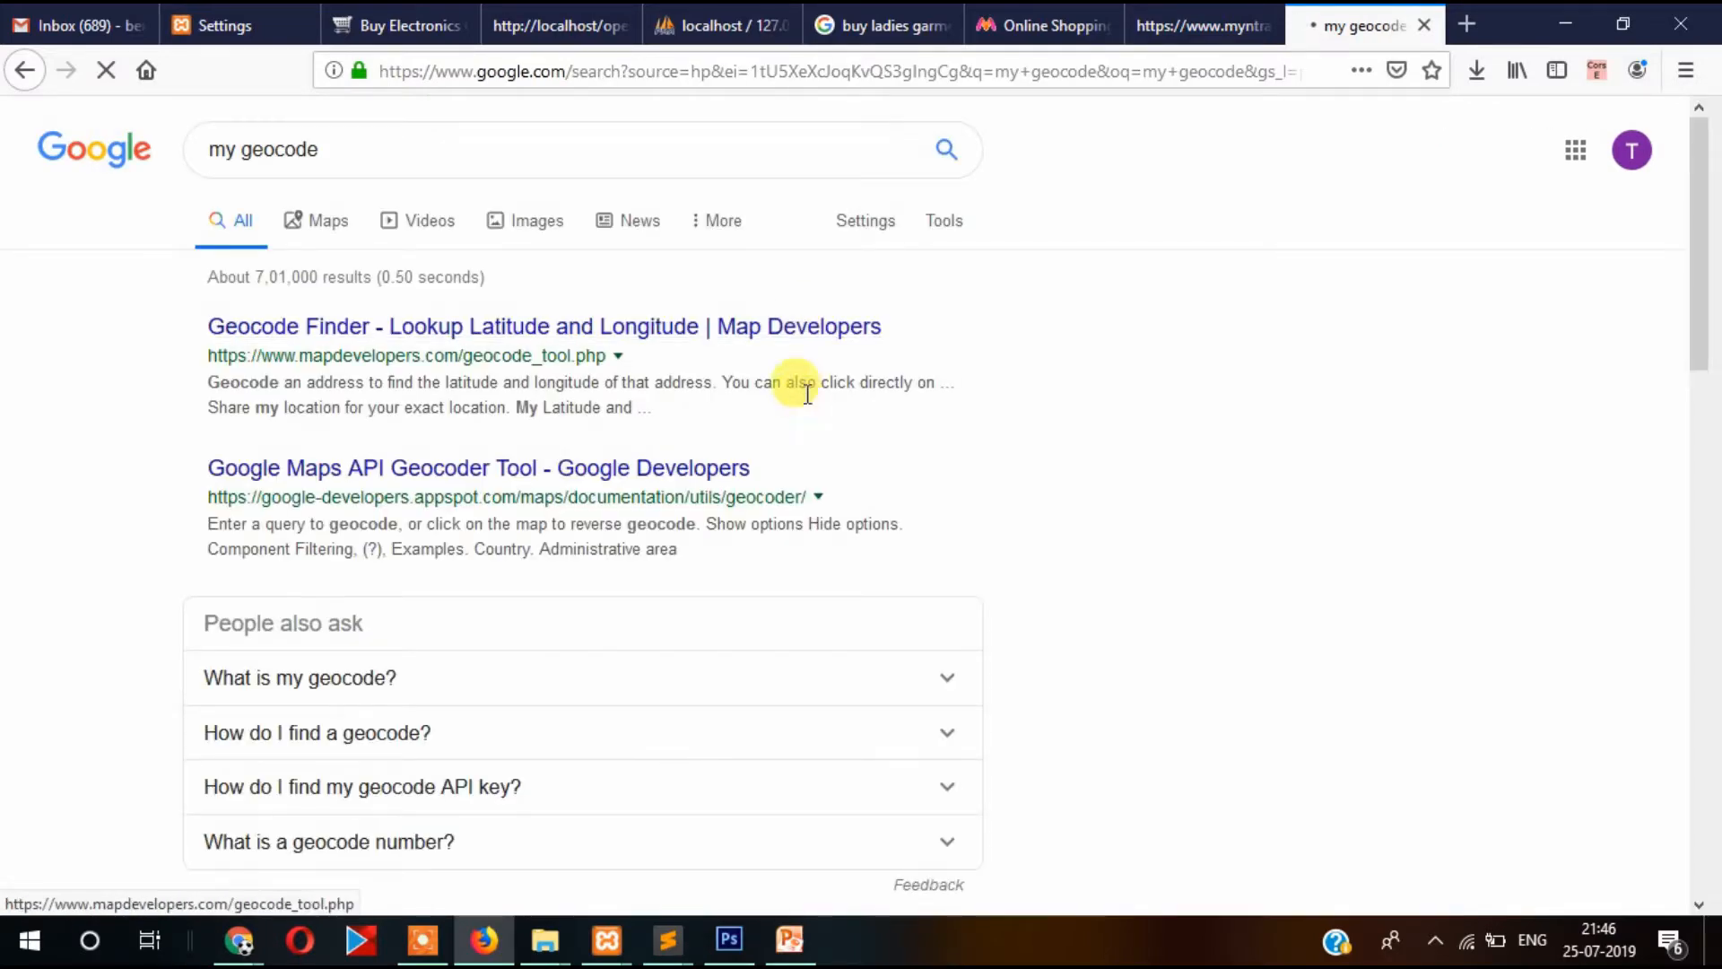
{"action": "scroll", "coordinate": [804, 398], "scroll_direction": "down", "scroll_amount": 3}
{"action": "scroll", "coordinate": [803, 399], "scroll_direction": "up", "scroll_amount": 3}
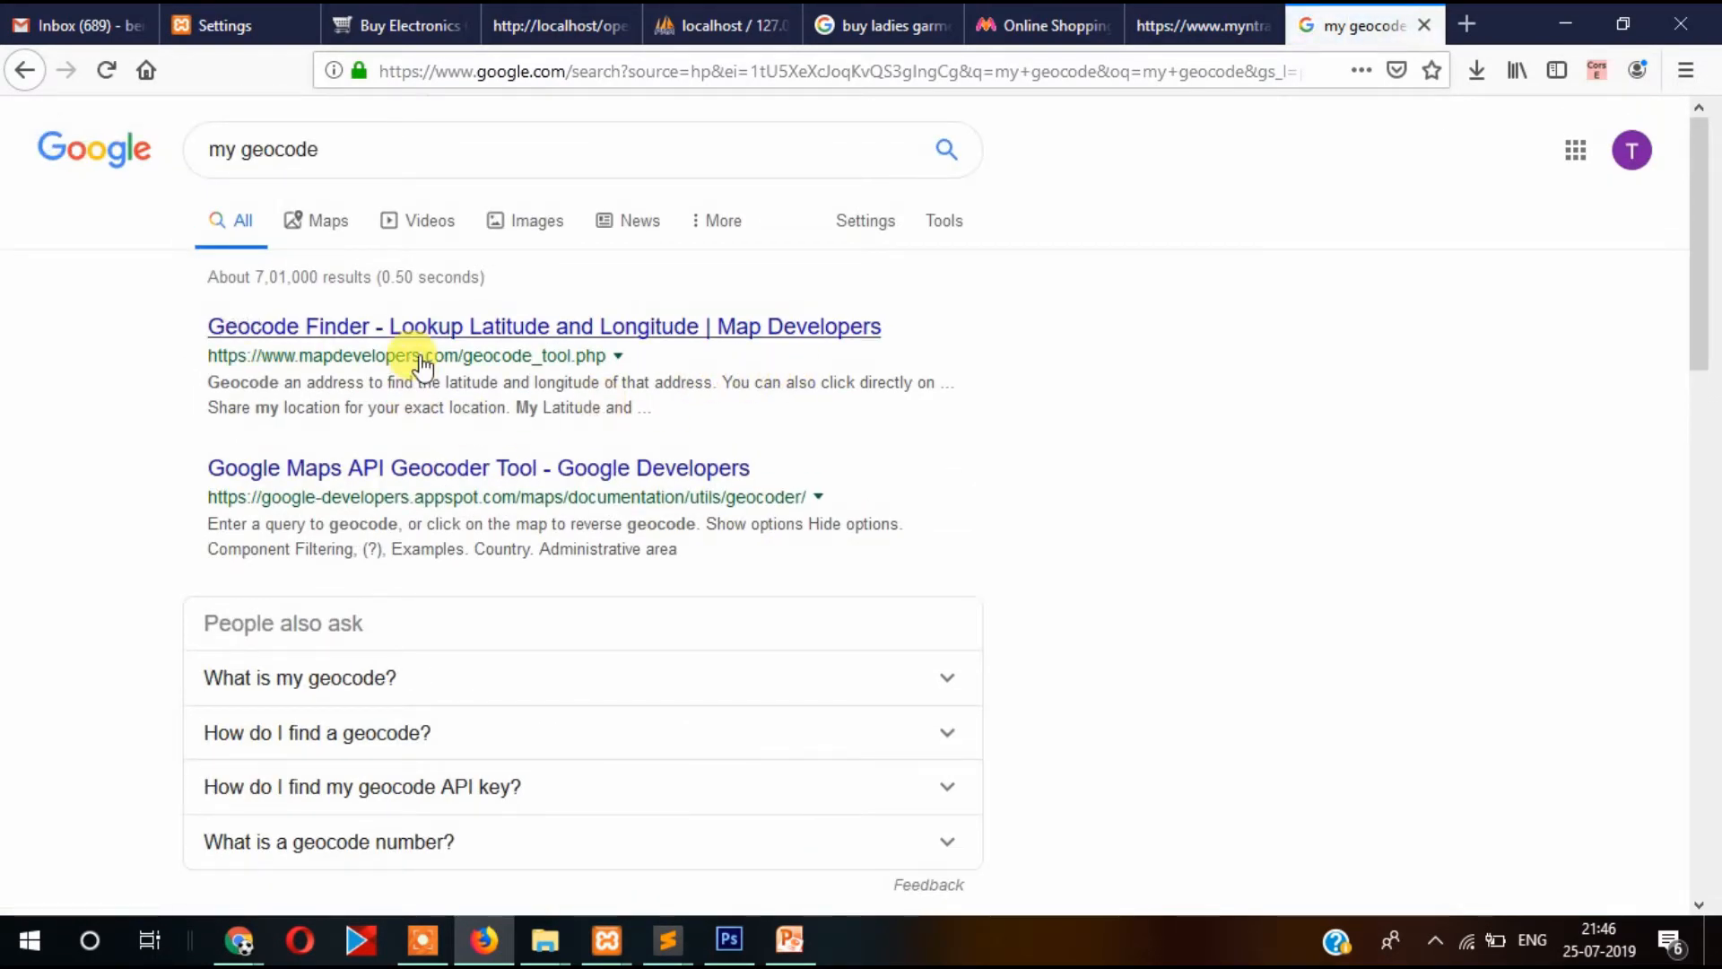
{"action": "left_click", "coordinate": [405, 330]}
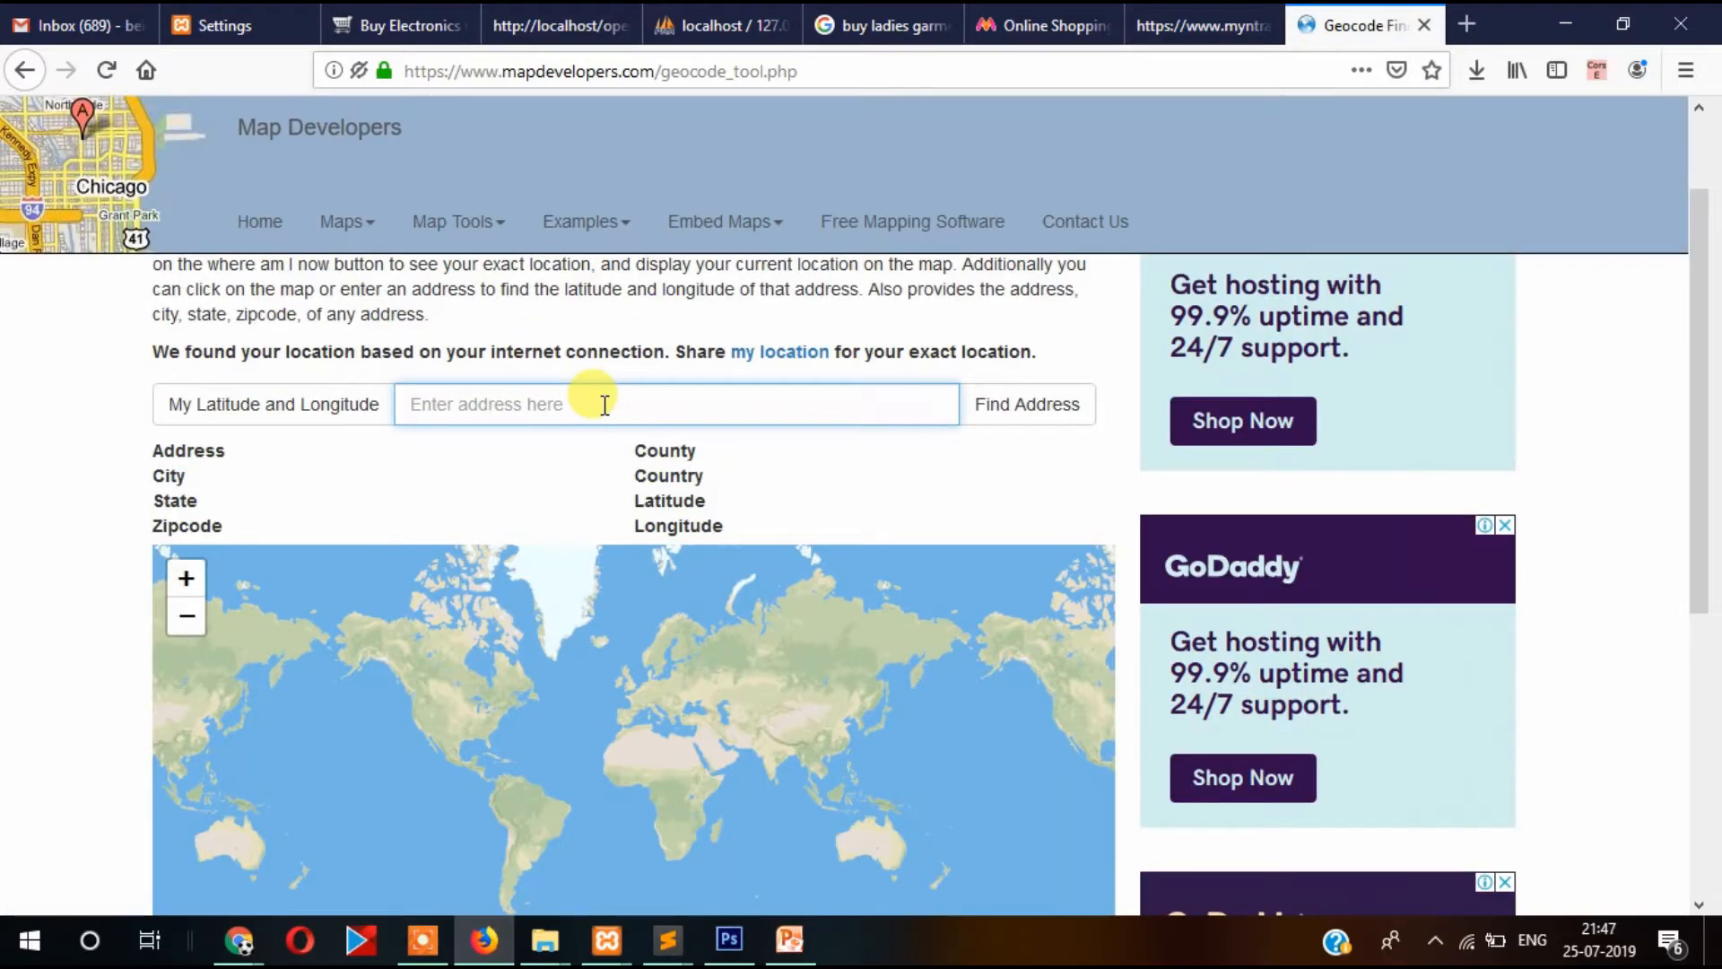
Look up 'kolkata' in Geocode Finder and copy its latitude 22.5677459.
{"action": "type", "text": "kolkata"}
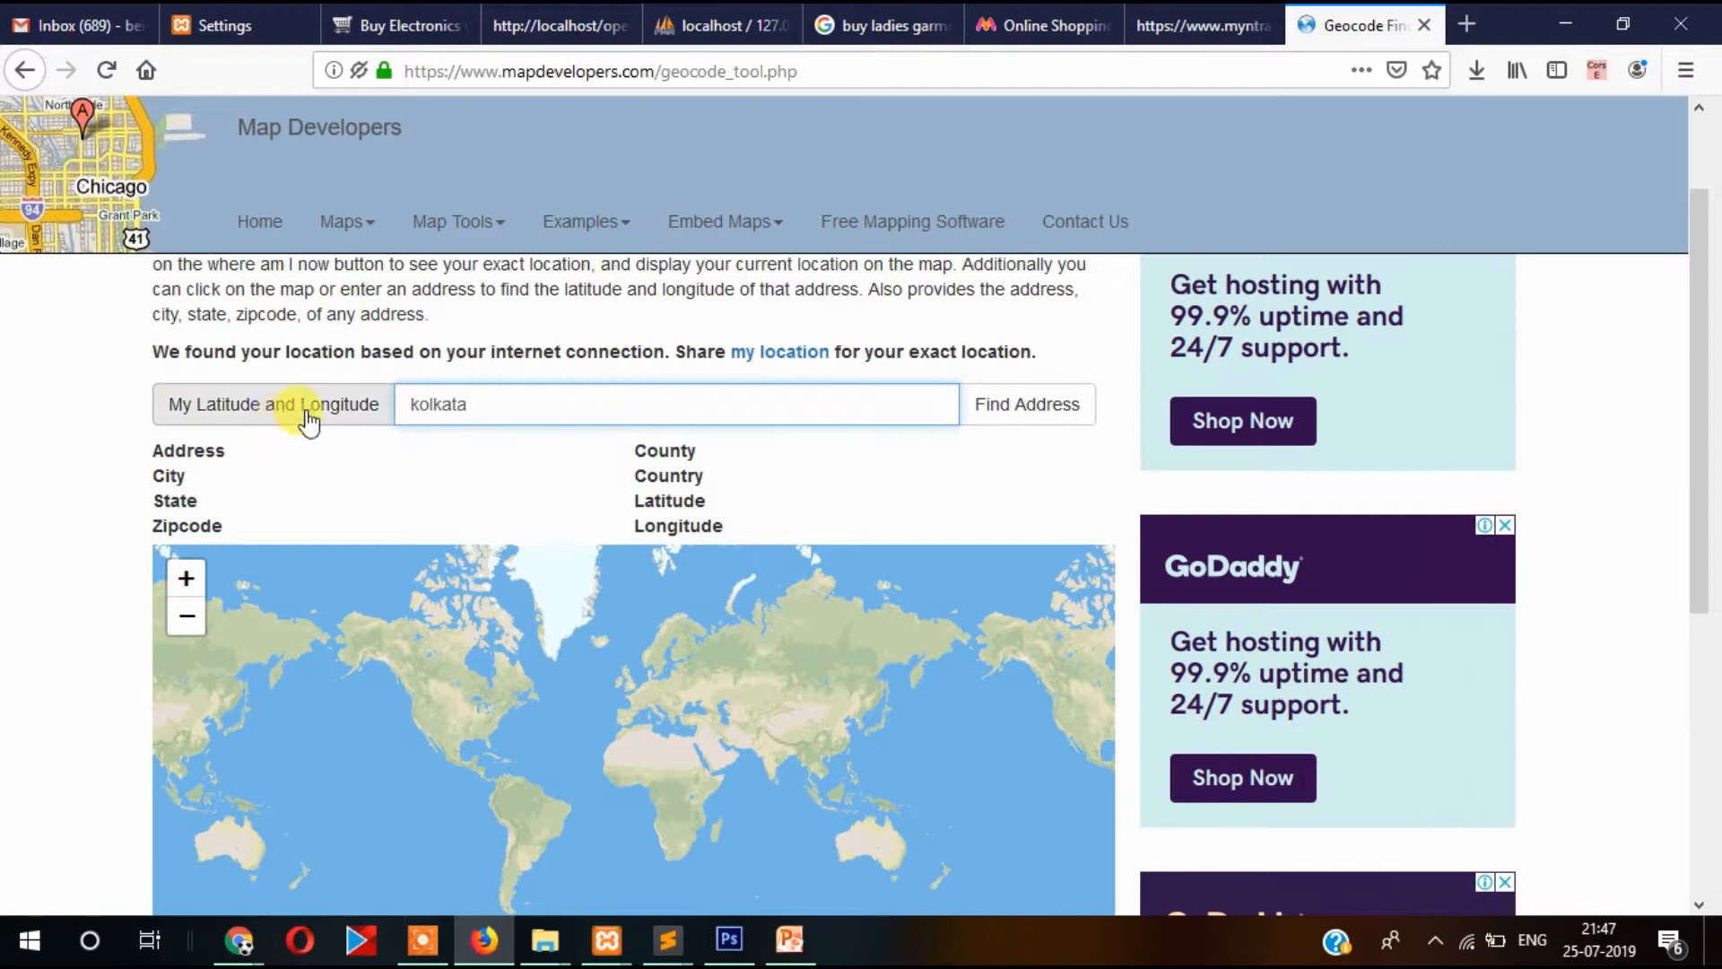
{"action": "left_click", "coordinate": [1032, 415]}
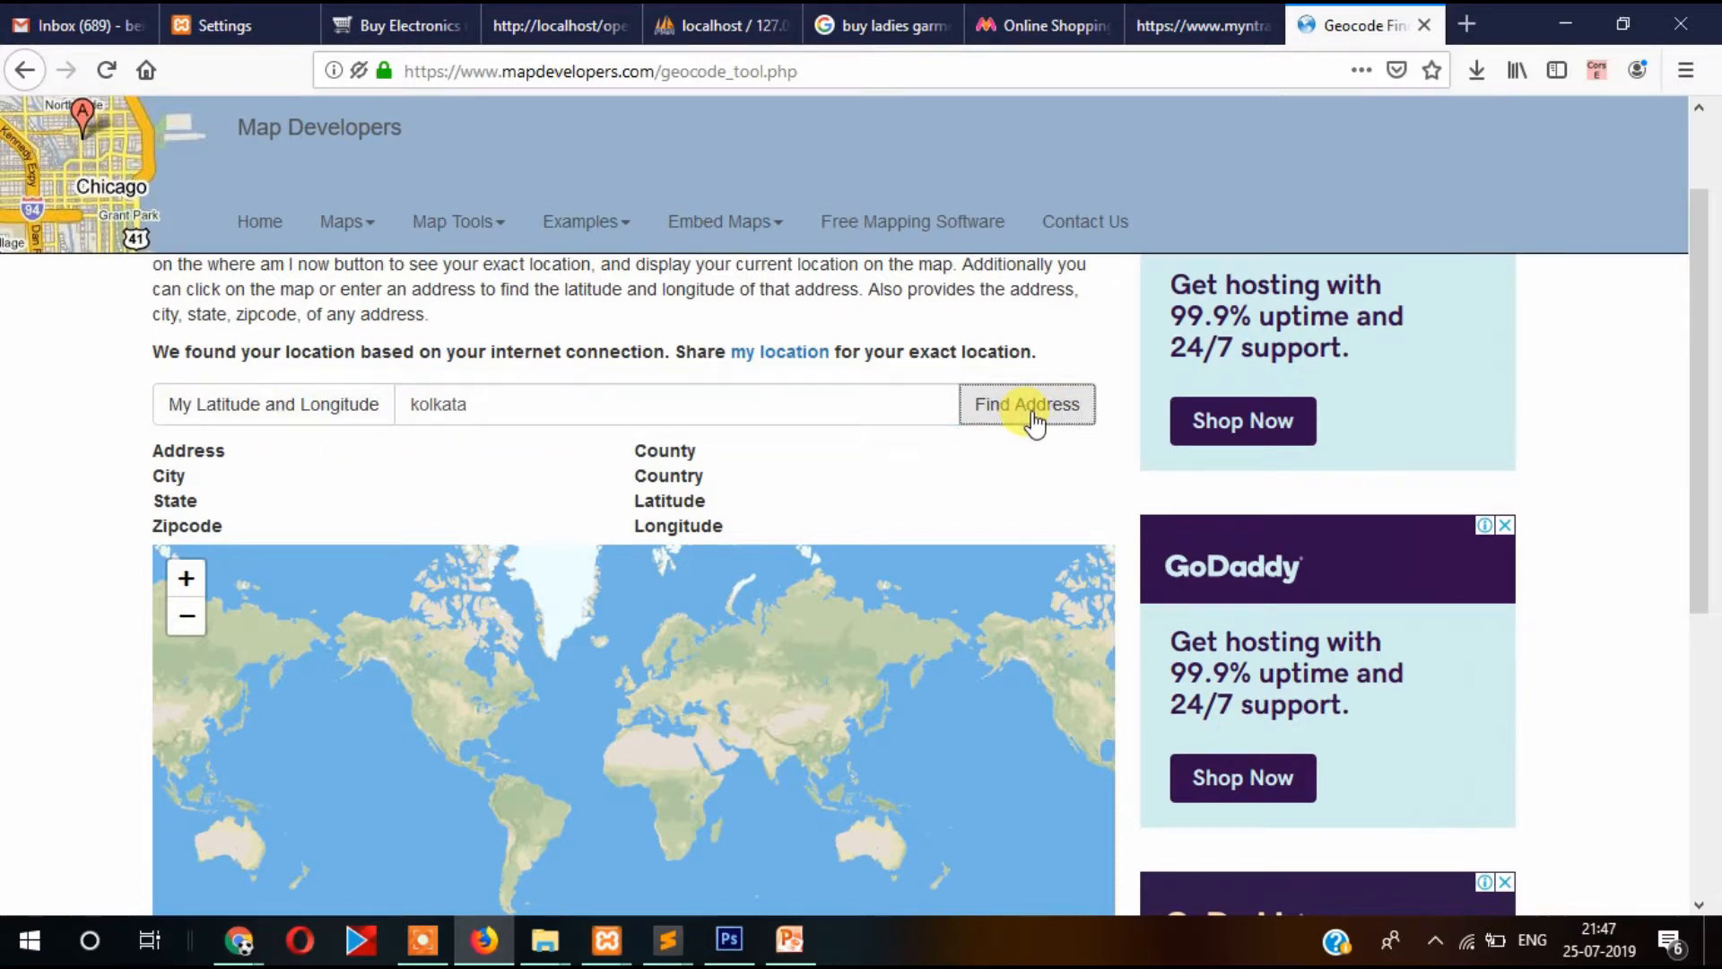
{"action": "scroll", "coordinate": [83, 468], "scroll_direction": "down", "scroll_amount": 2}
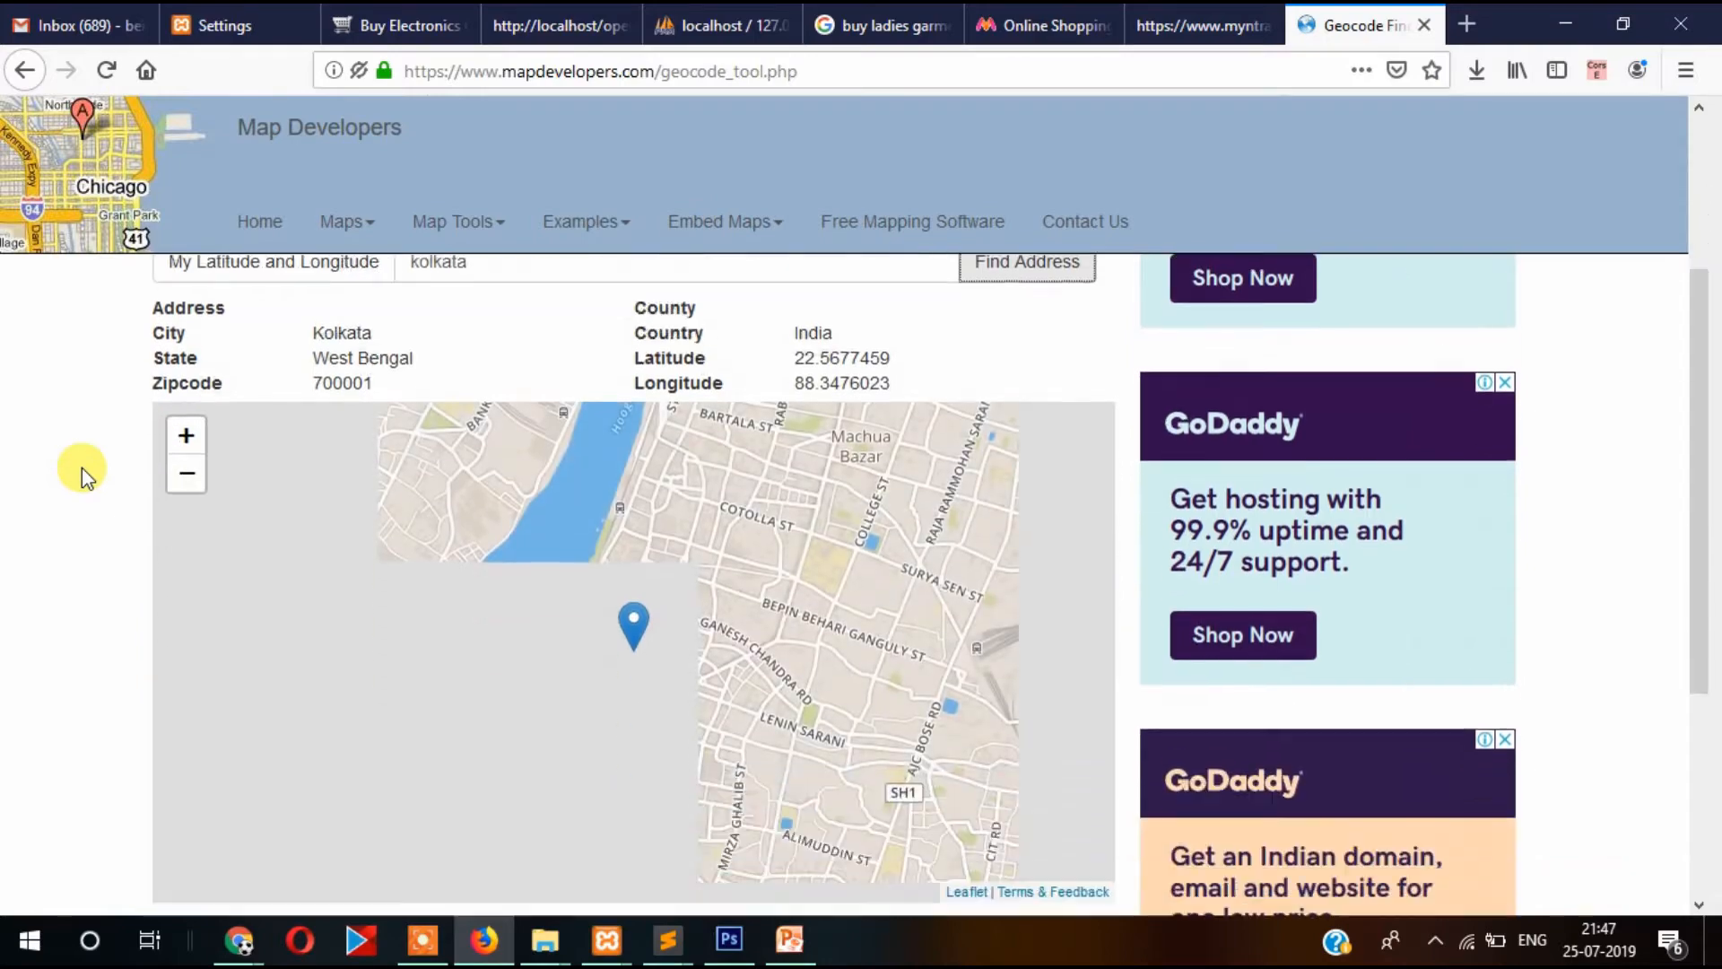
{"action": "scroll", "coordinate": [83, 466], "scroll_direction": "down", "scroll_amount": 4}
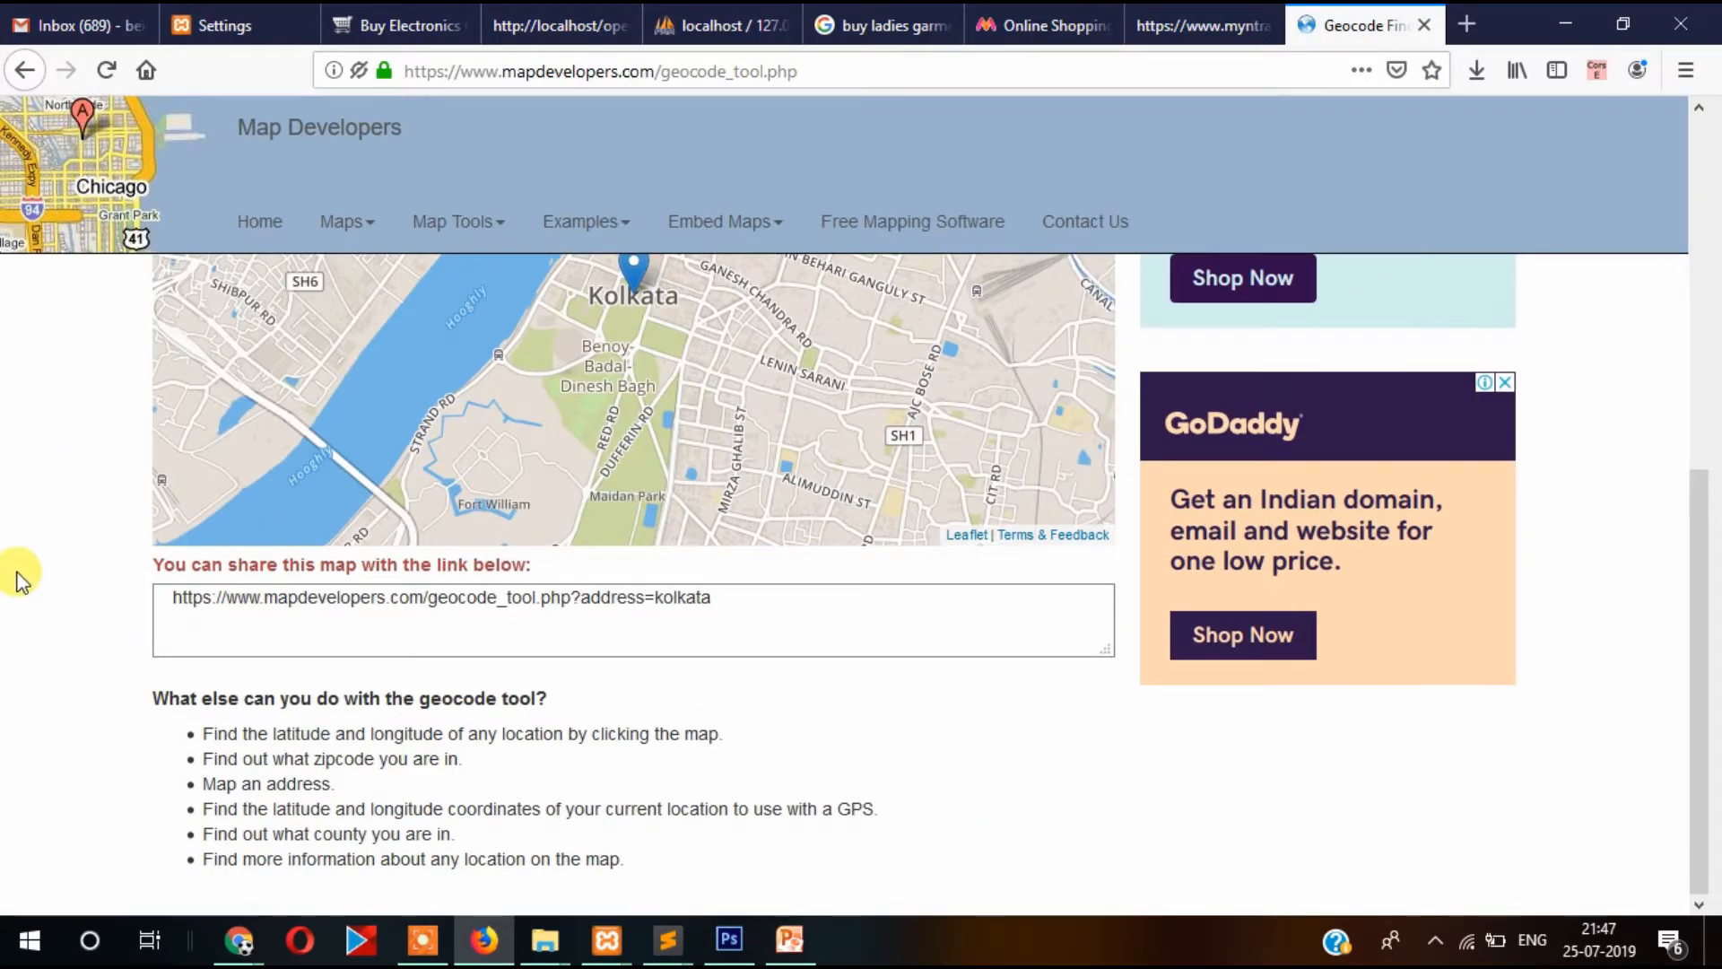
{"action": "scroll", "coordinate": [20, 578], "scroll_direction": "up", "scroll_amount": 6}
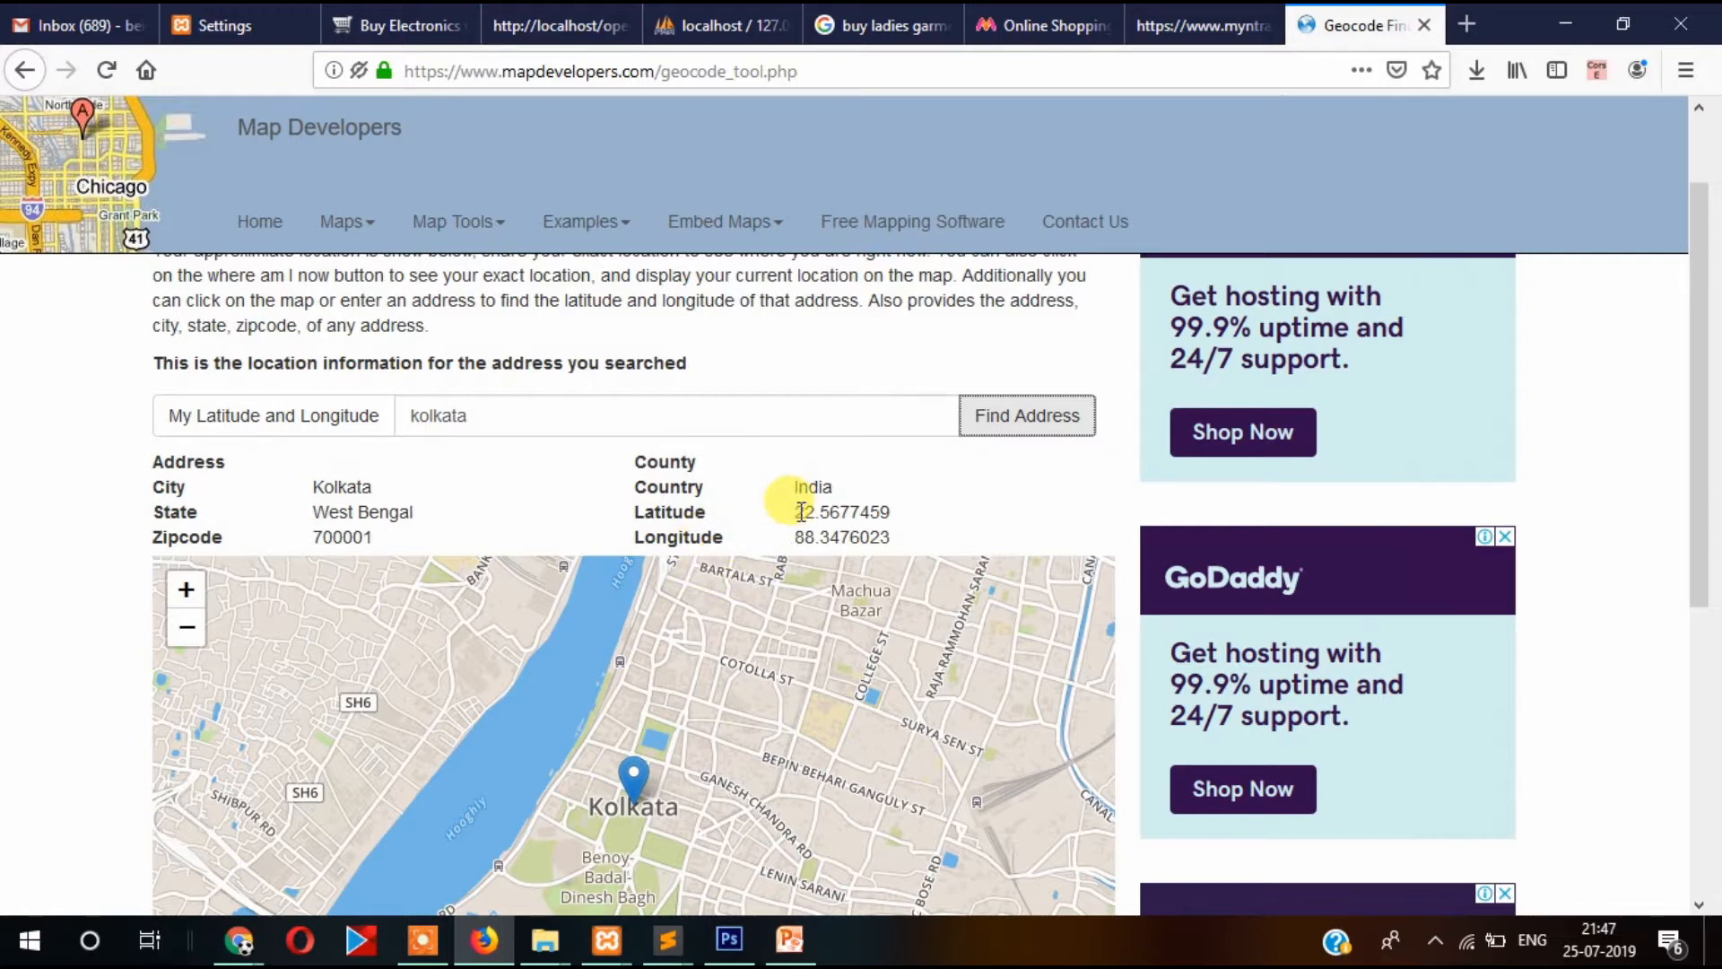
{"action": "left_click_drag", "start_coordinate": [790, 511], "coordinate": [911, 511]}
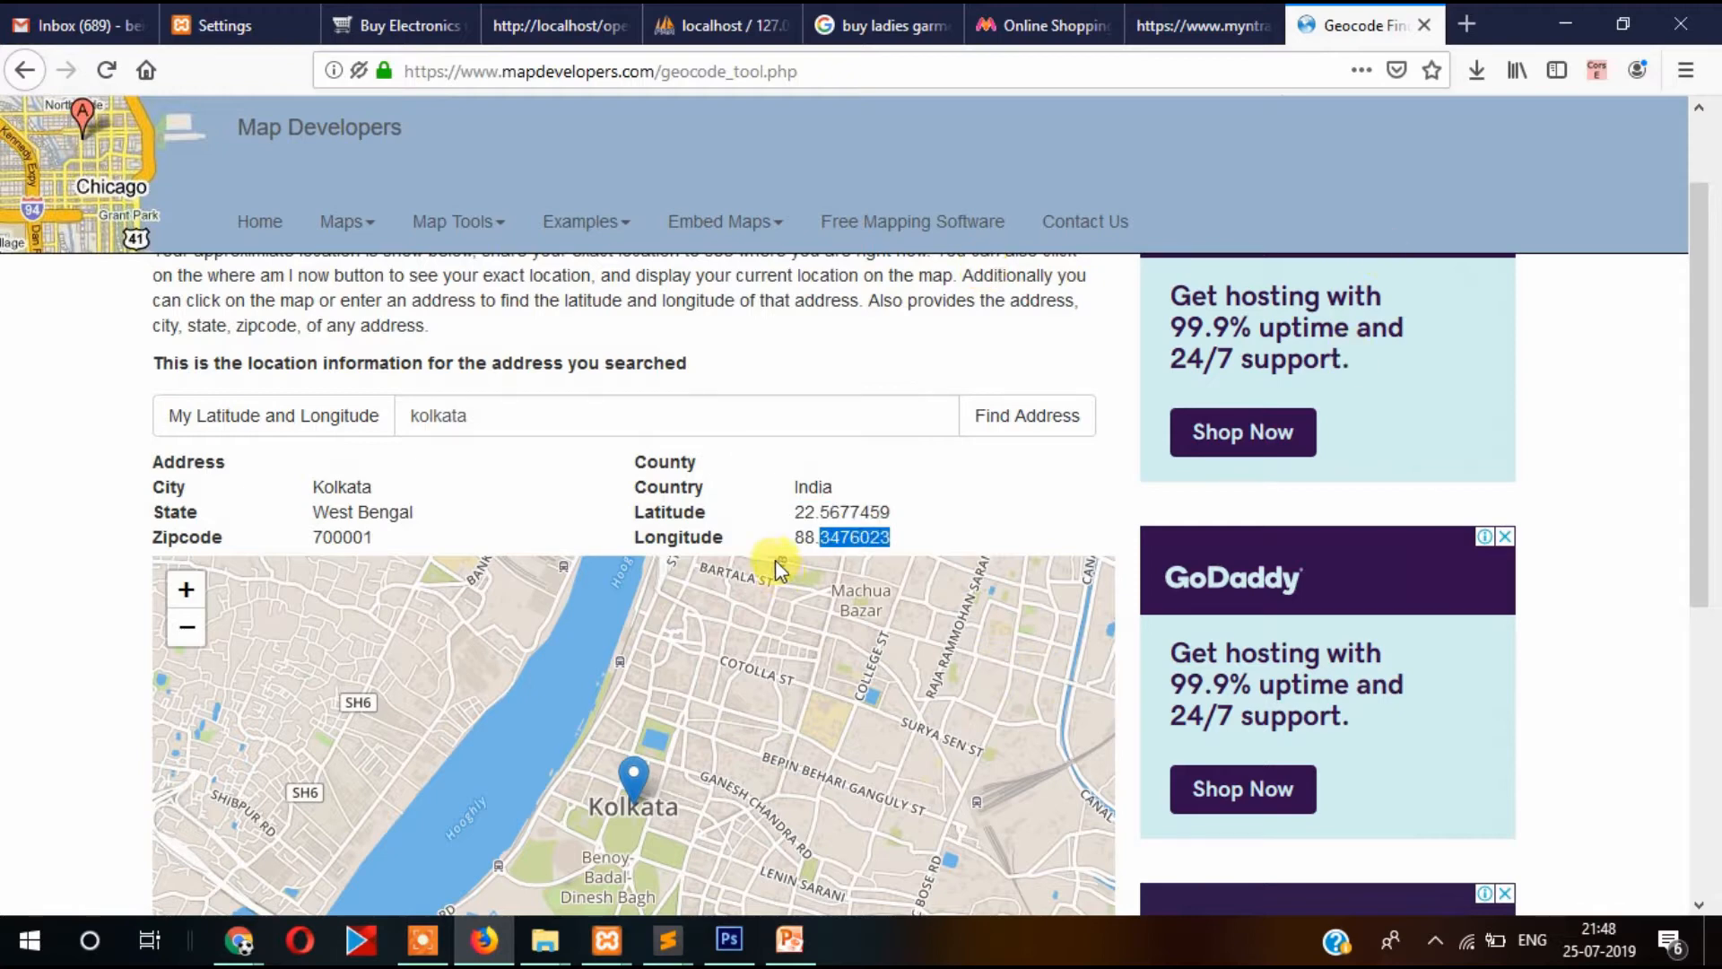
{"action": "left_click_drag", "start_coordinate": [788, 511], "coordinate": [925, 520]}
{"action": "key", "text": "ctrl+c"}
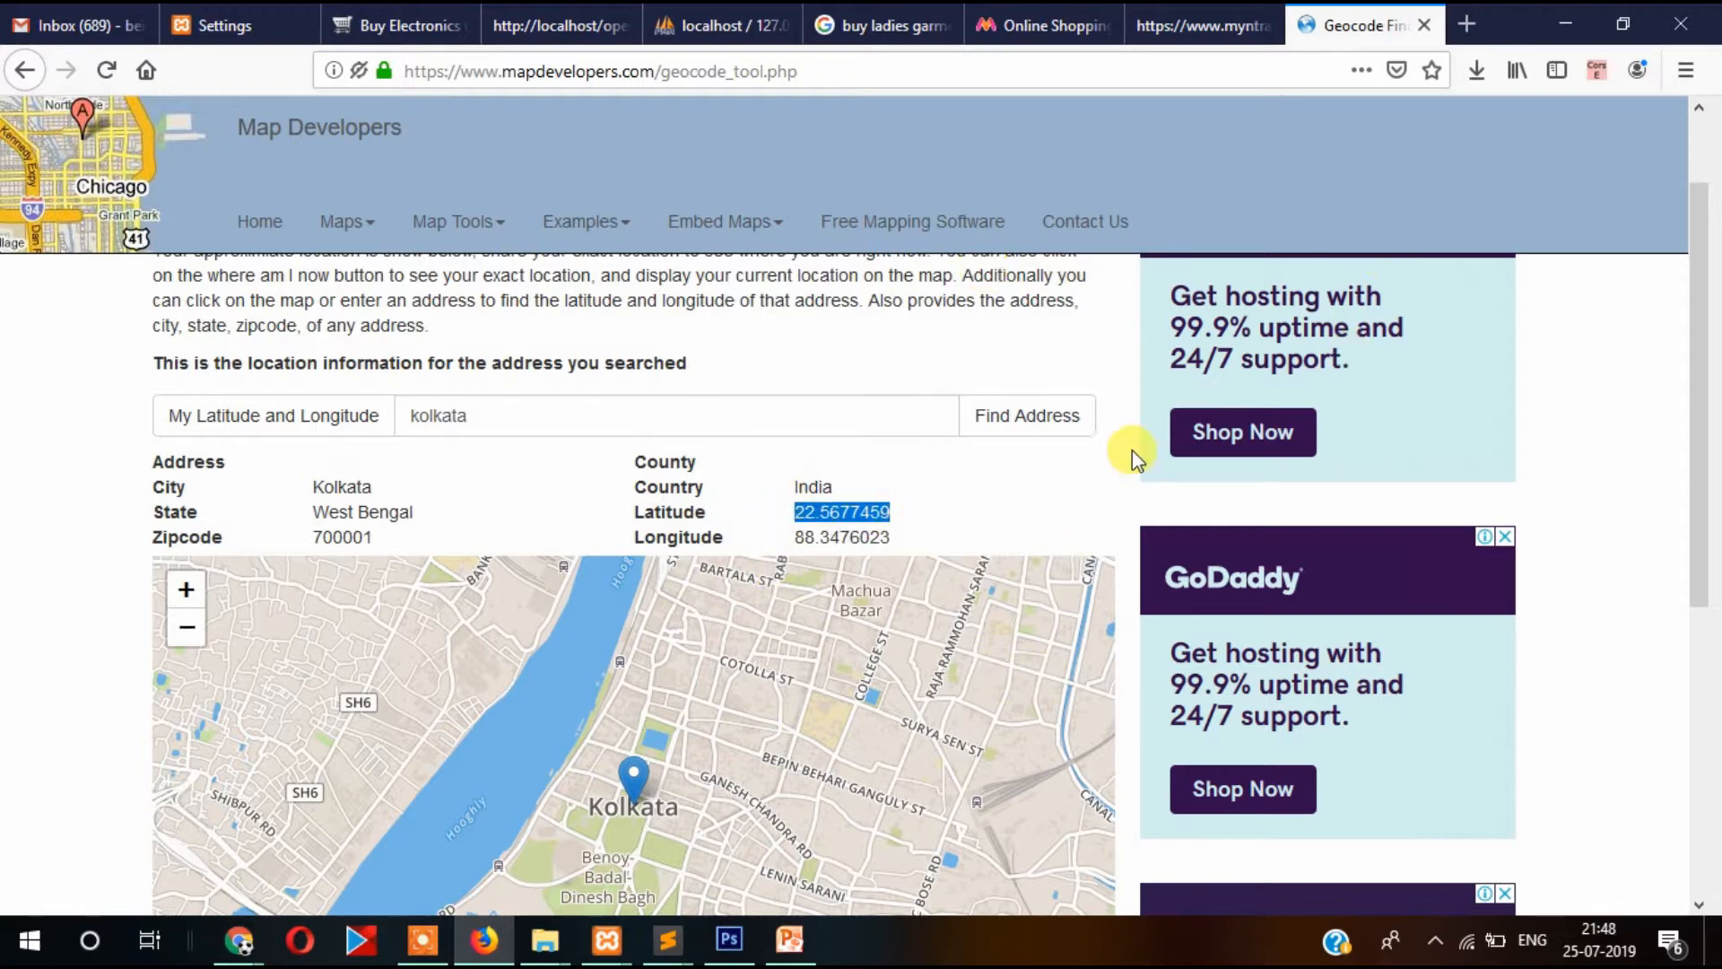
Paste latitude 22.5677459 into Geocode and longitude 88.3476023 after the Telephone number.
{"action": "left_click", "coordinate": [224, 25]}
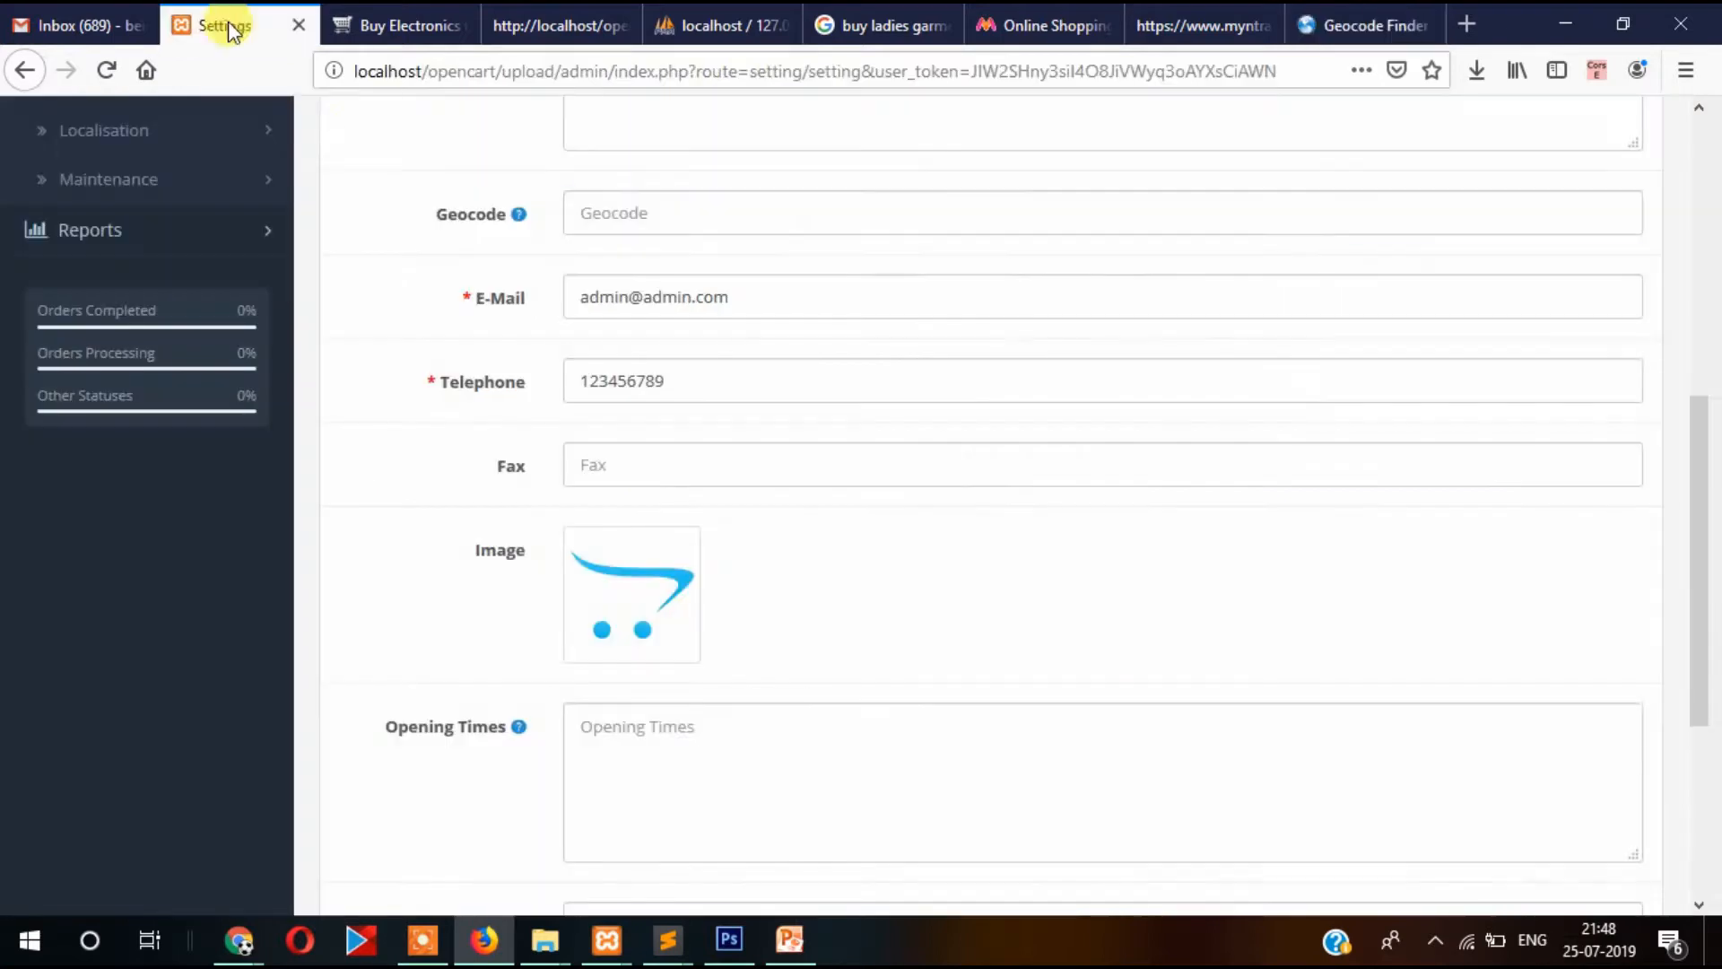
{"action": "key", "text": "ctrl+v"}
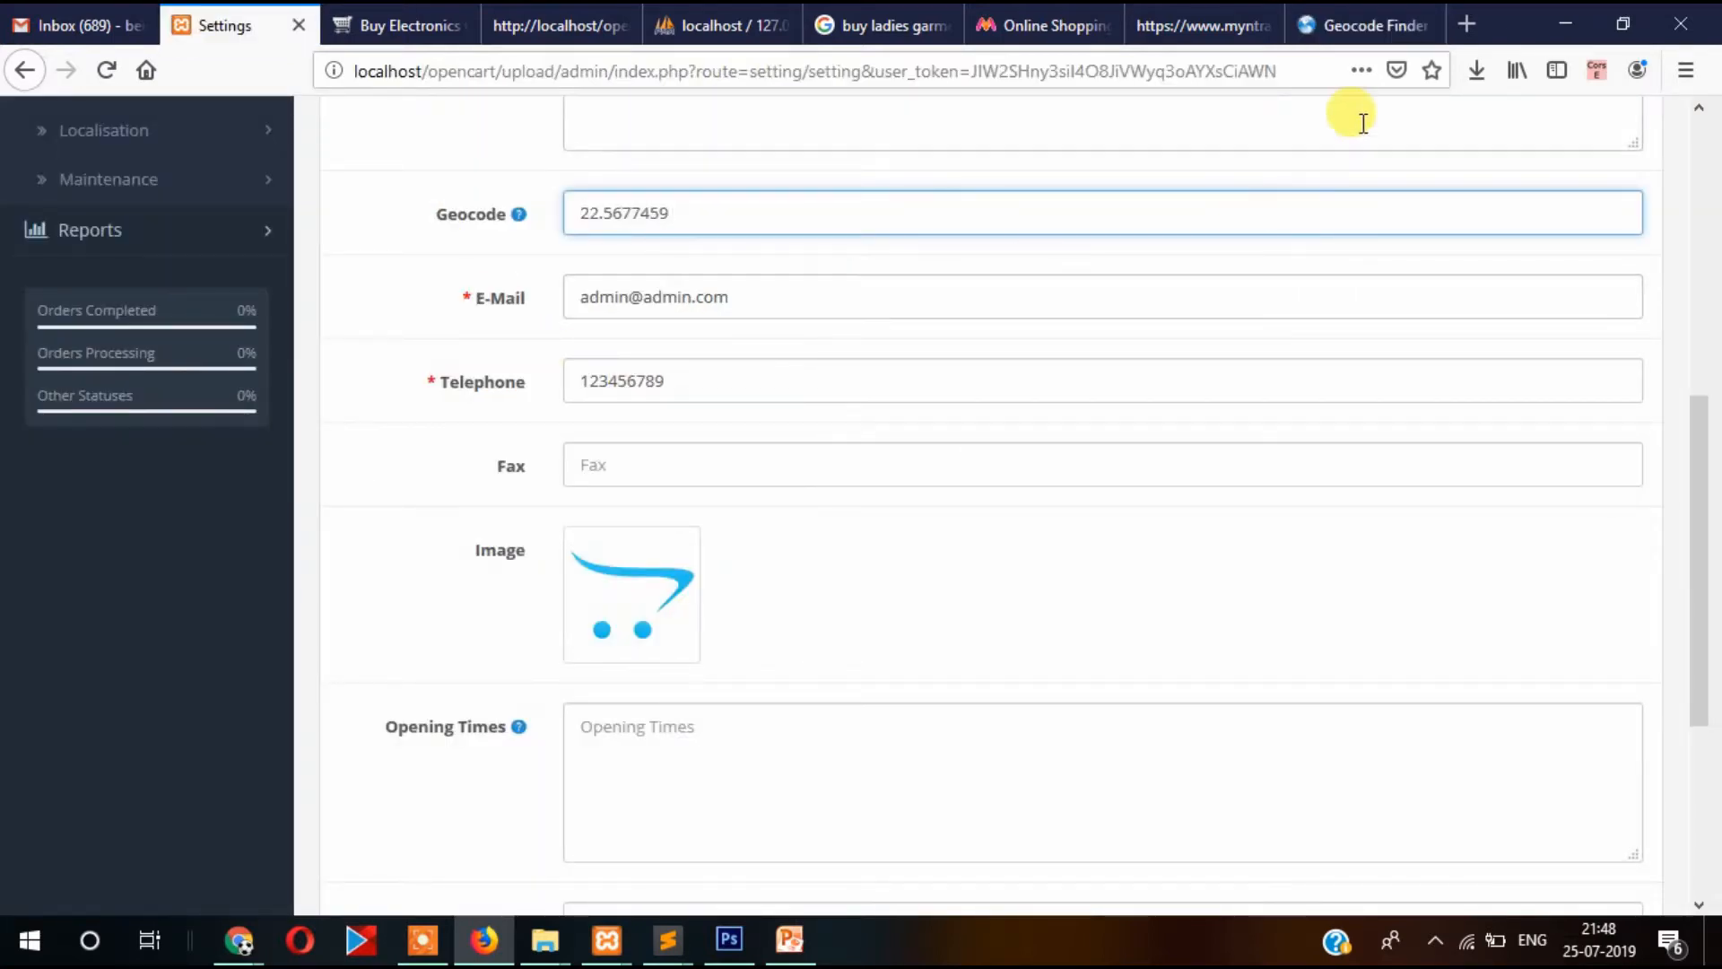
{"action": "left_click", "coordinate": [1338, 23]}
{"action": "left_click_drag", "start_coordinate": [791, 535], "coordinate": [906, 539]}
{"action": "key", "text": "ctrl+c"}
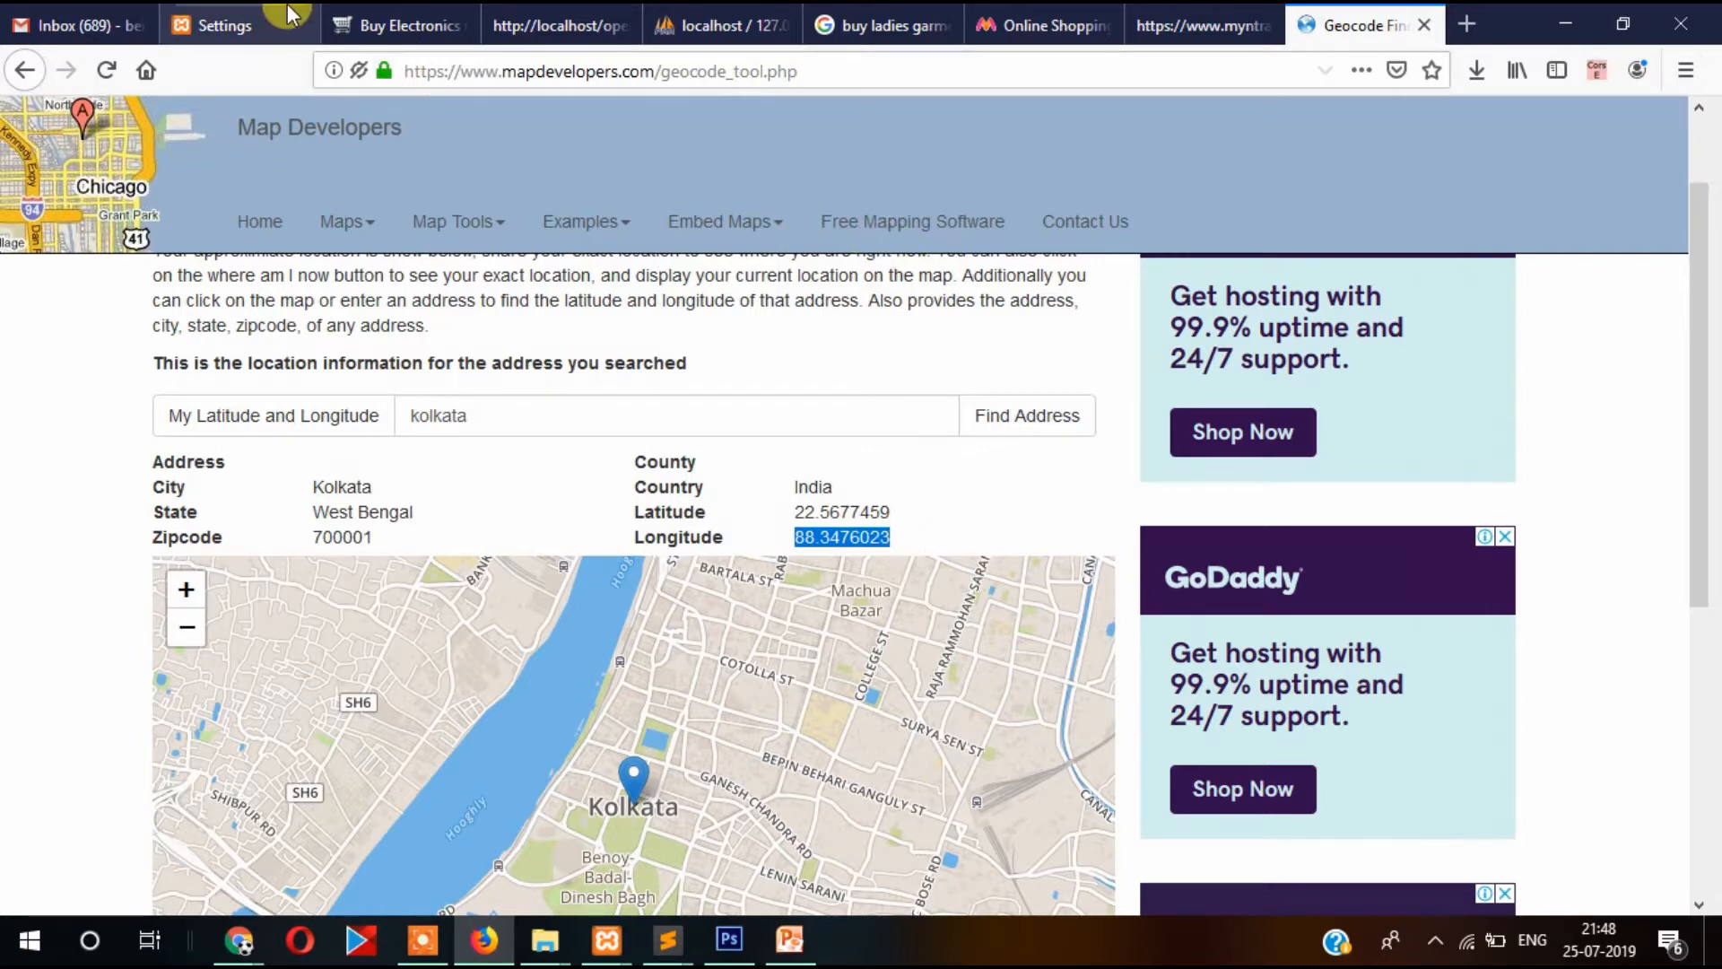
{"action": "left_click", "coordinate": [224, 25]}
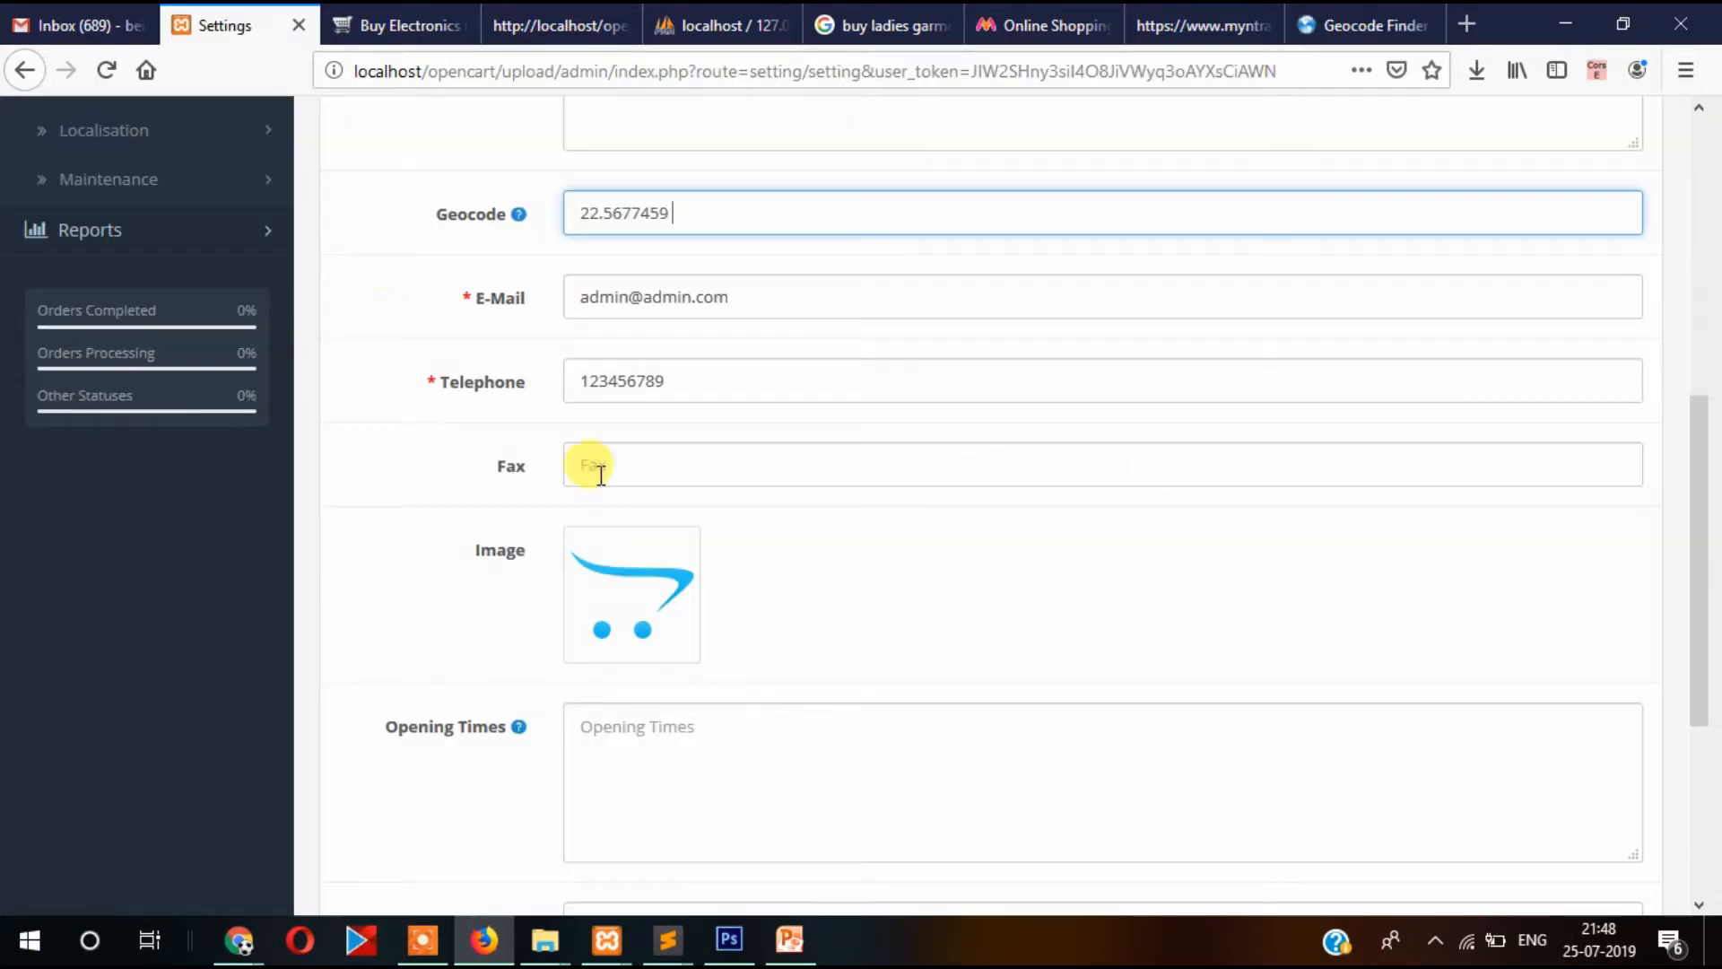
{"action": "left_click", "coordinate": [782, 375]}
{"action": "key", "text": "ctrl+v"}
{"action": "scroll", "coordinate": [514, 403], "scroll_direction": "down", "scroll_amount": 2}
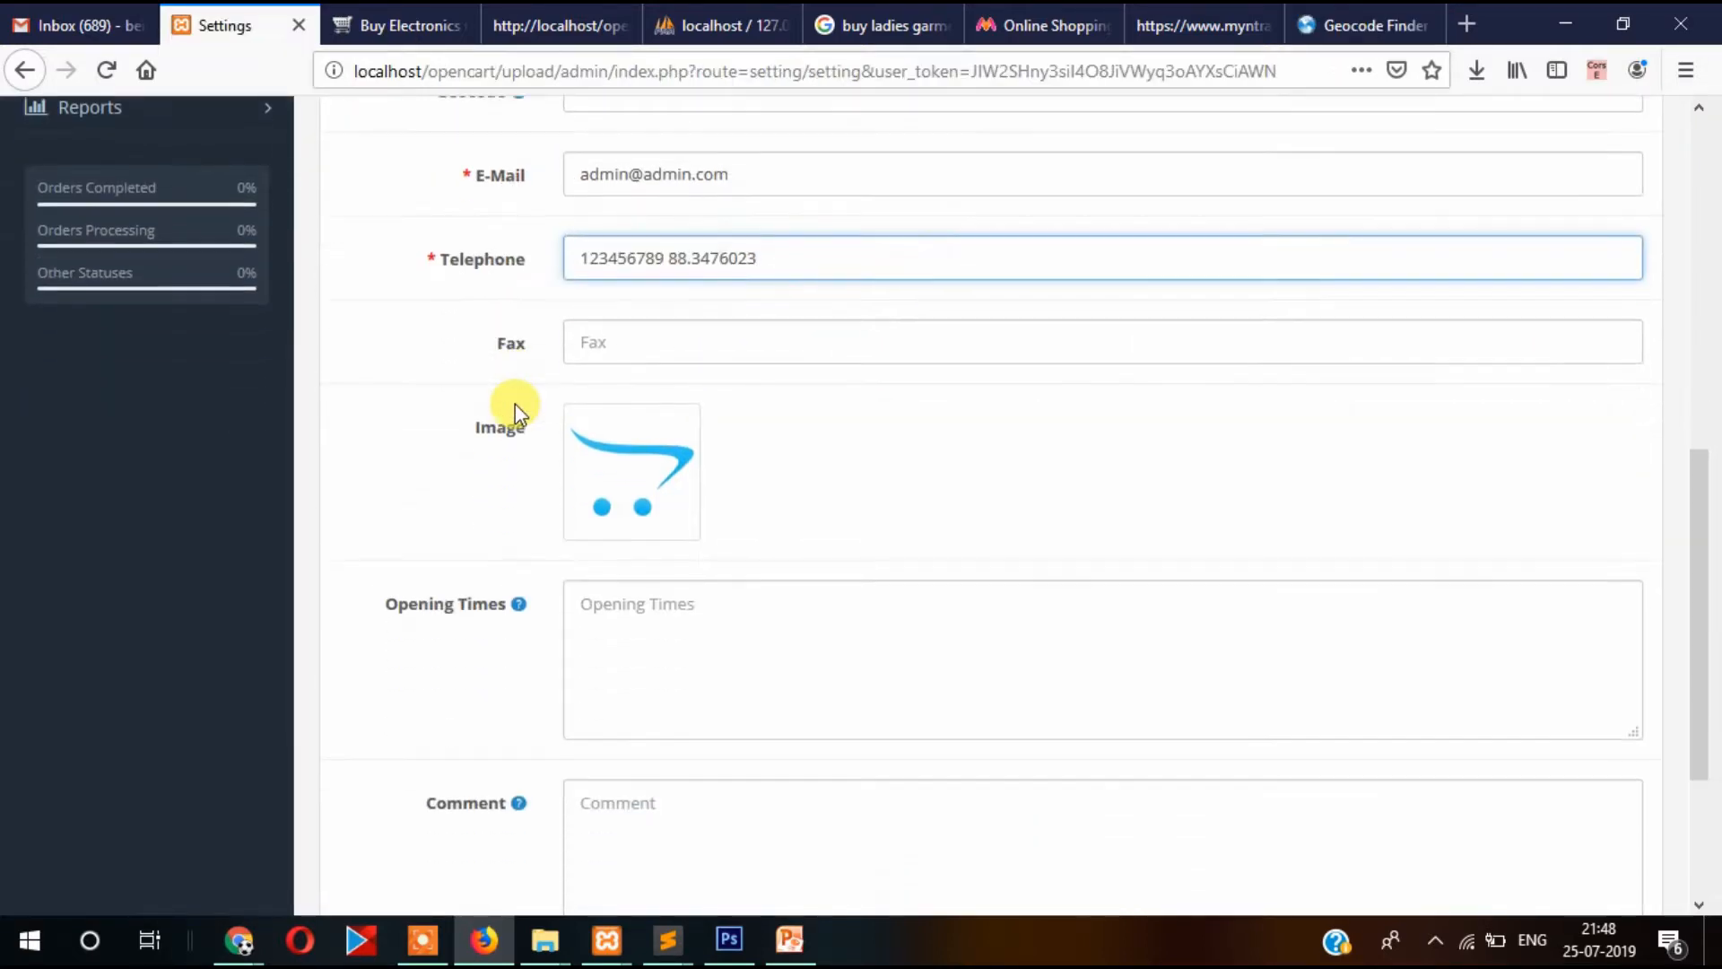
{"action": "left_click", "coordinate": [651, 335]}
{"action": "scroll", "coordinate": [628, 386], "scroll_direction": "down", "scroll_amount": 2}
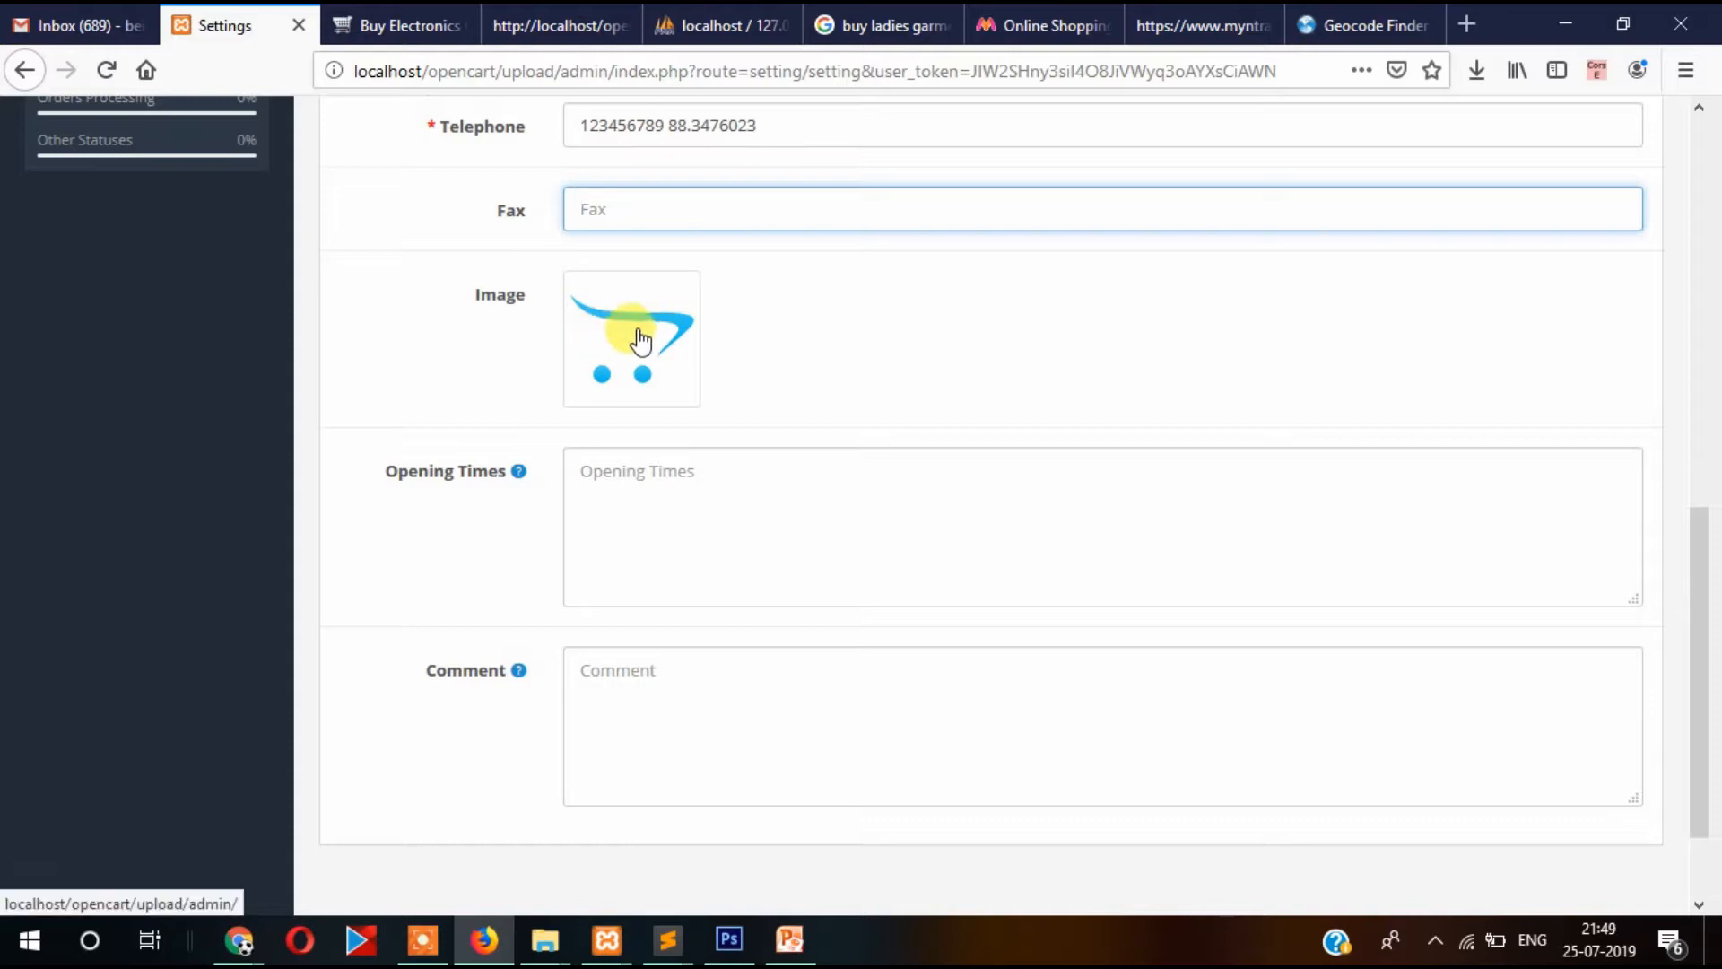
Enter '10 am' as the store's Opening Times.
{"action": "scroll", "coordinate": [644, 269], "scroll_direction": "down", "scroll_amount": 3}
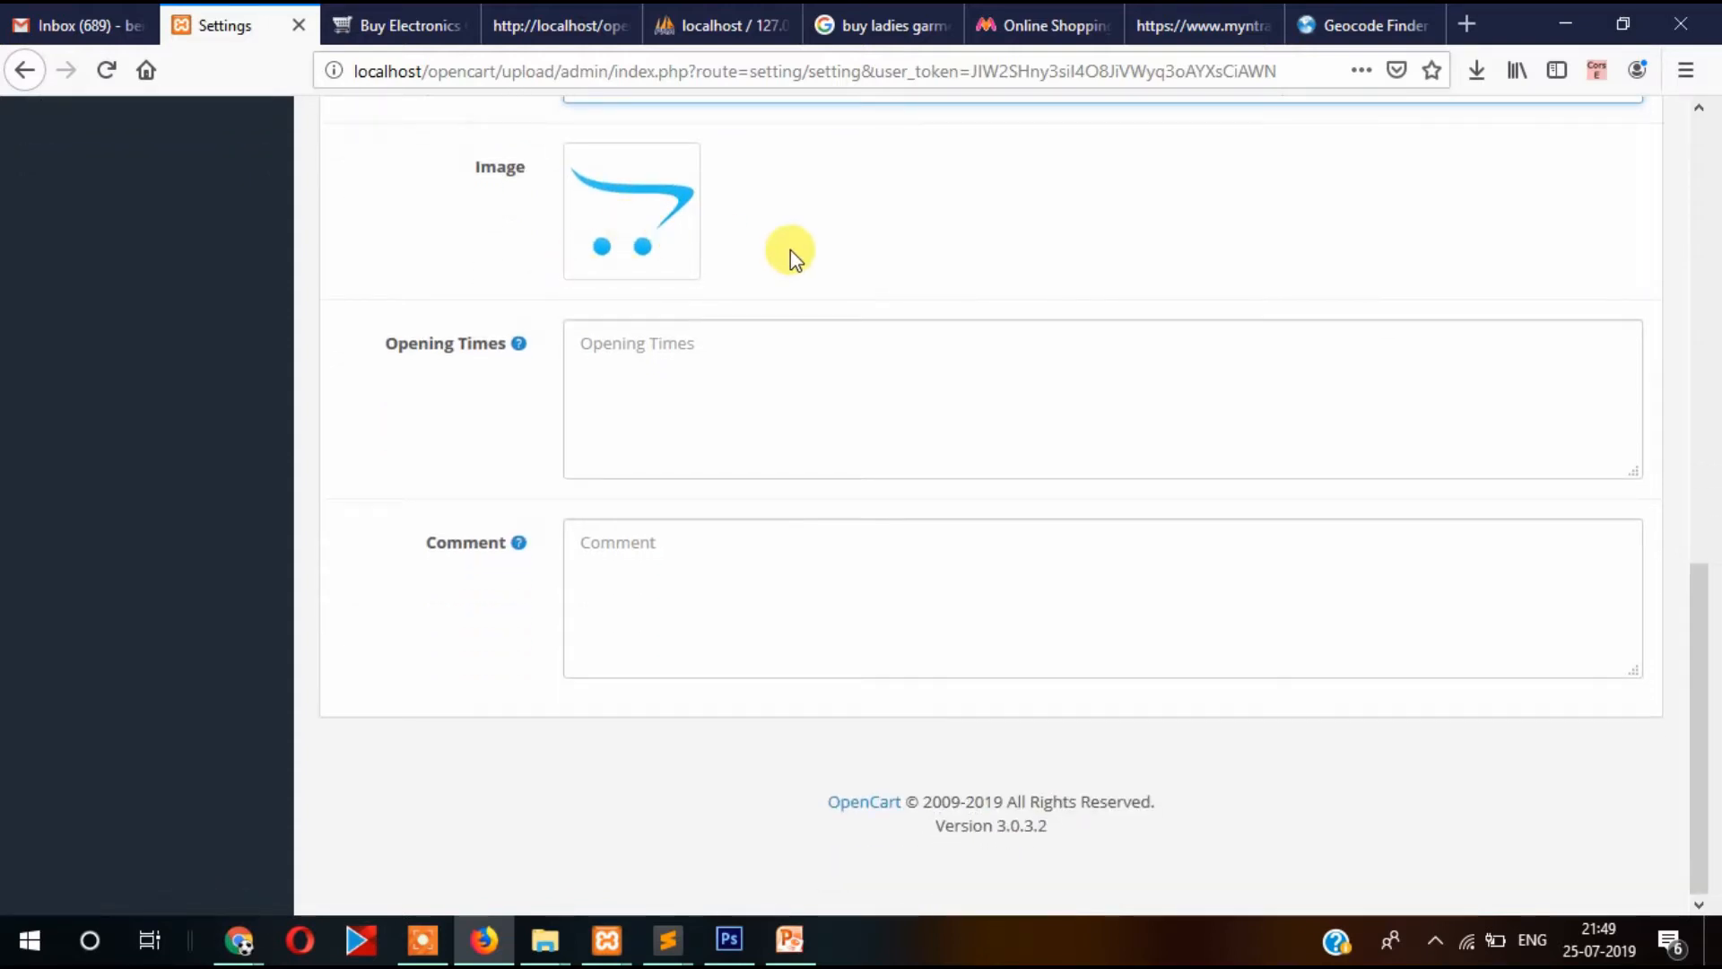
{"action": "left_click", "coordinate": [723, 346]}
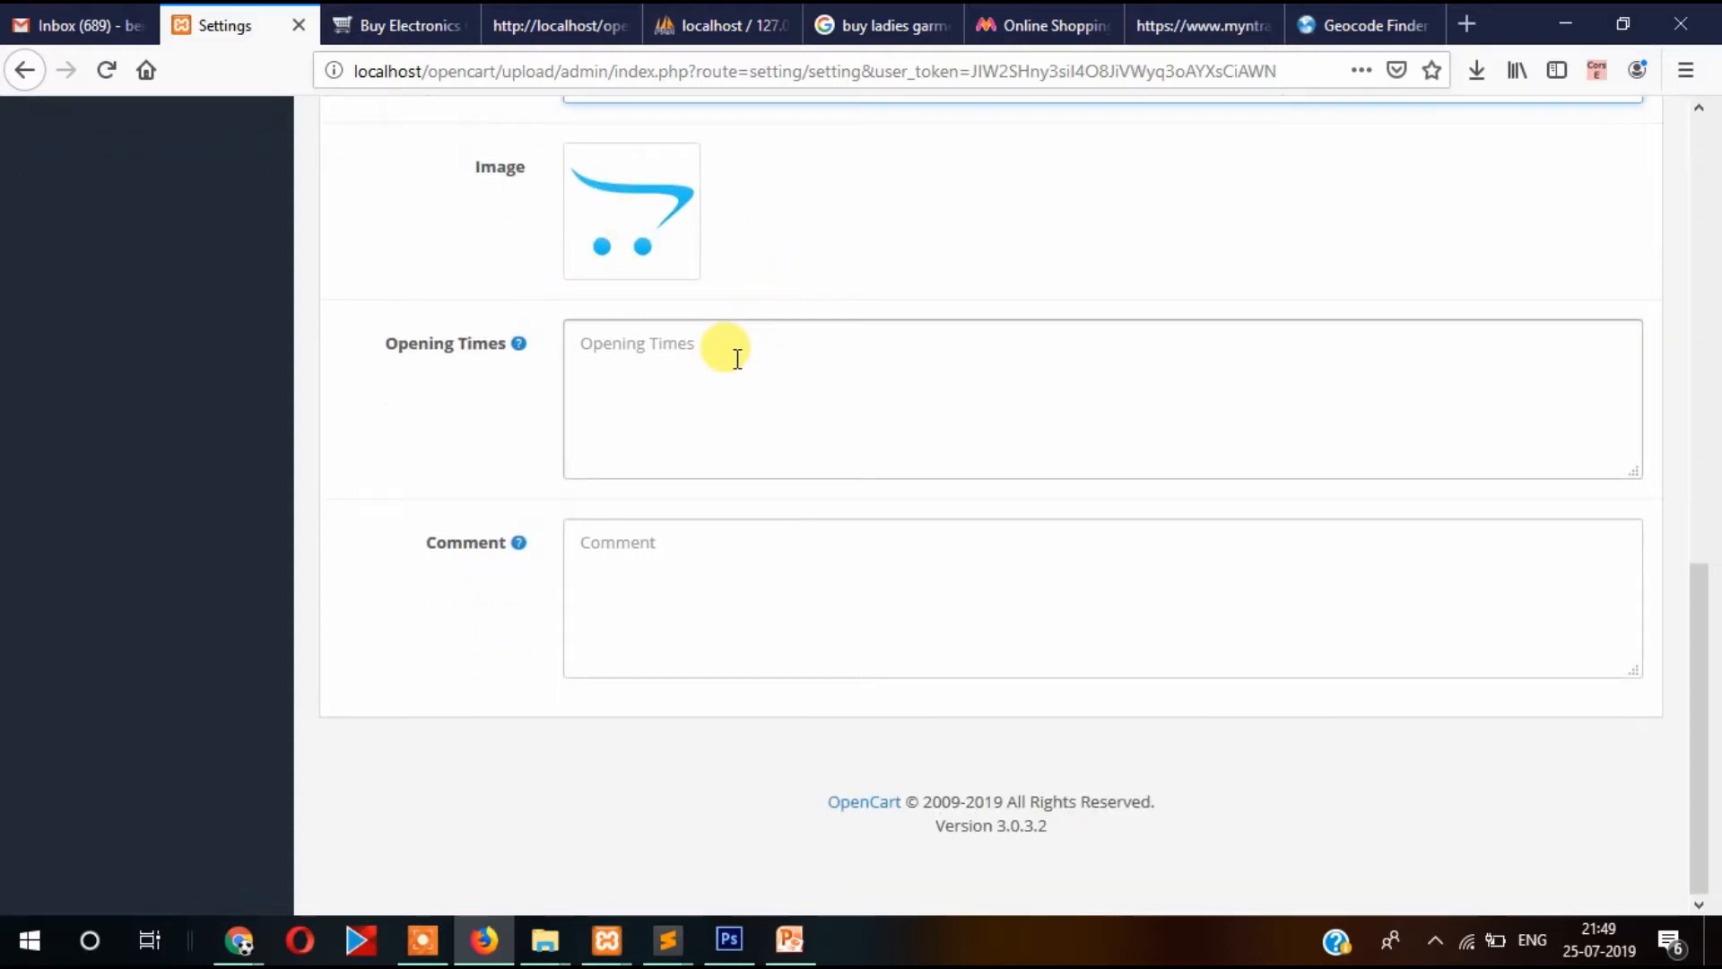
{"action": "left_click", "coordinate": [730, 366]}
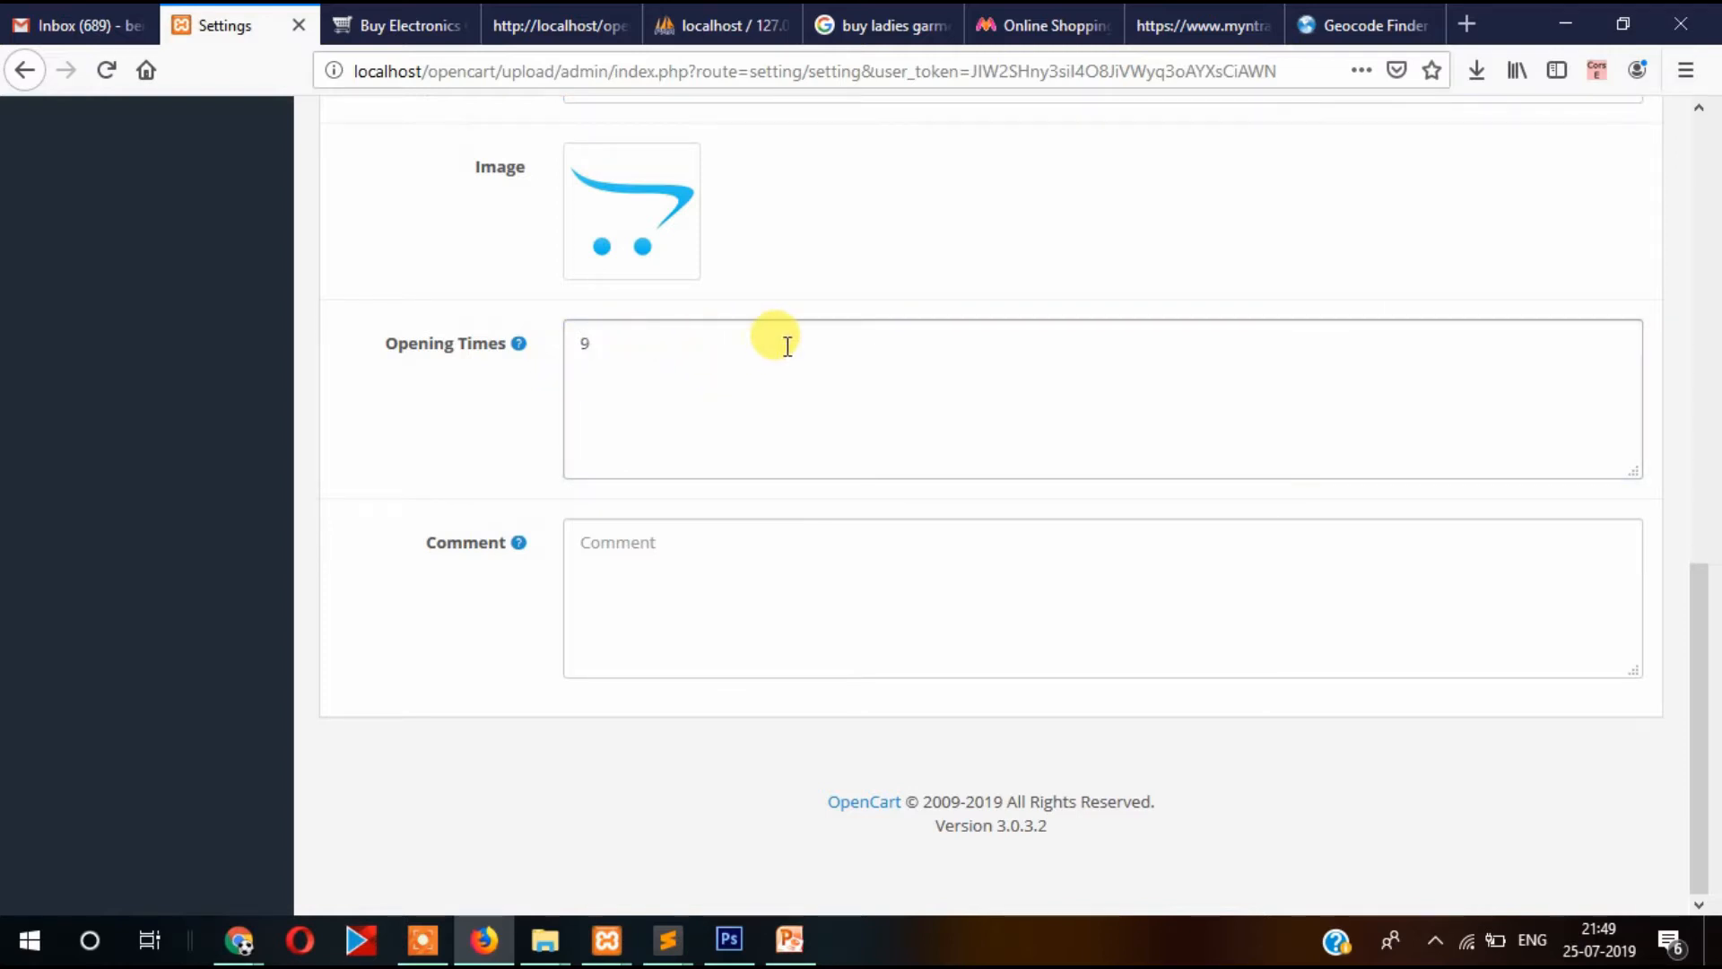
{"action": "type", "text": "10 am"}
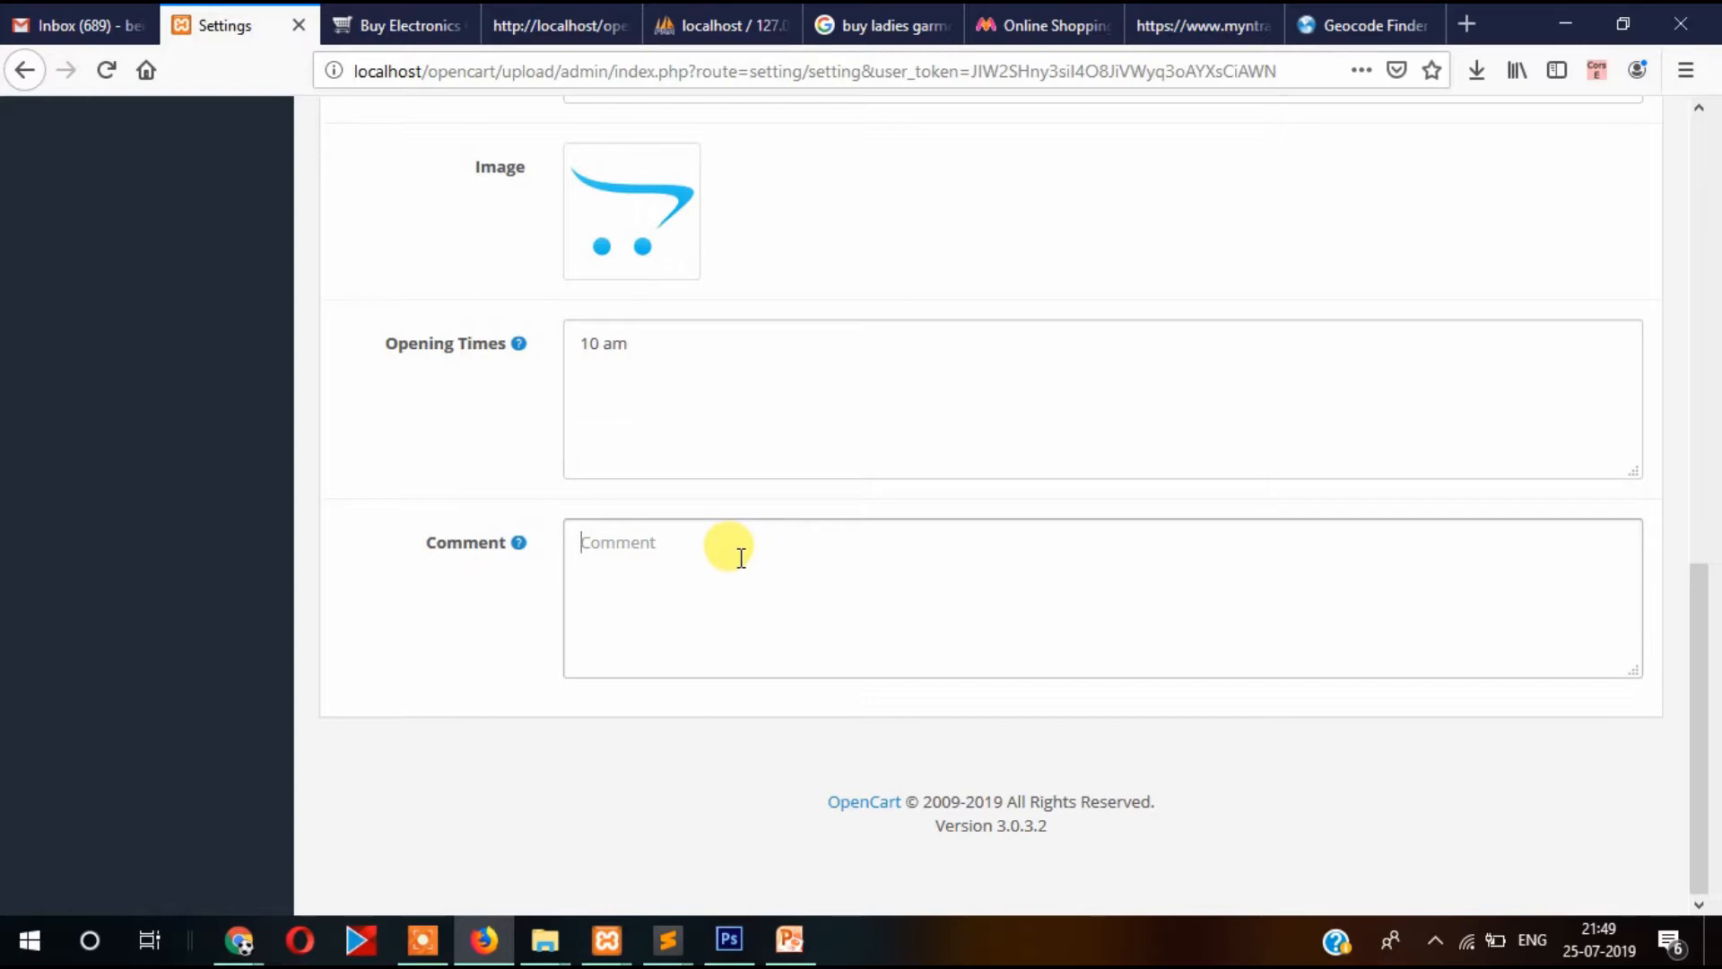
Save the settings and reopen the My Electronics store settings for editing.
{"action": "scroll", "coordinate": [689, 586], "scroll_direction": "up", "scroll_amount": 15}
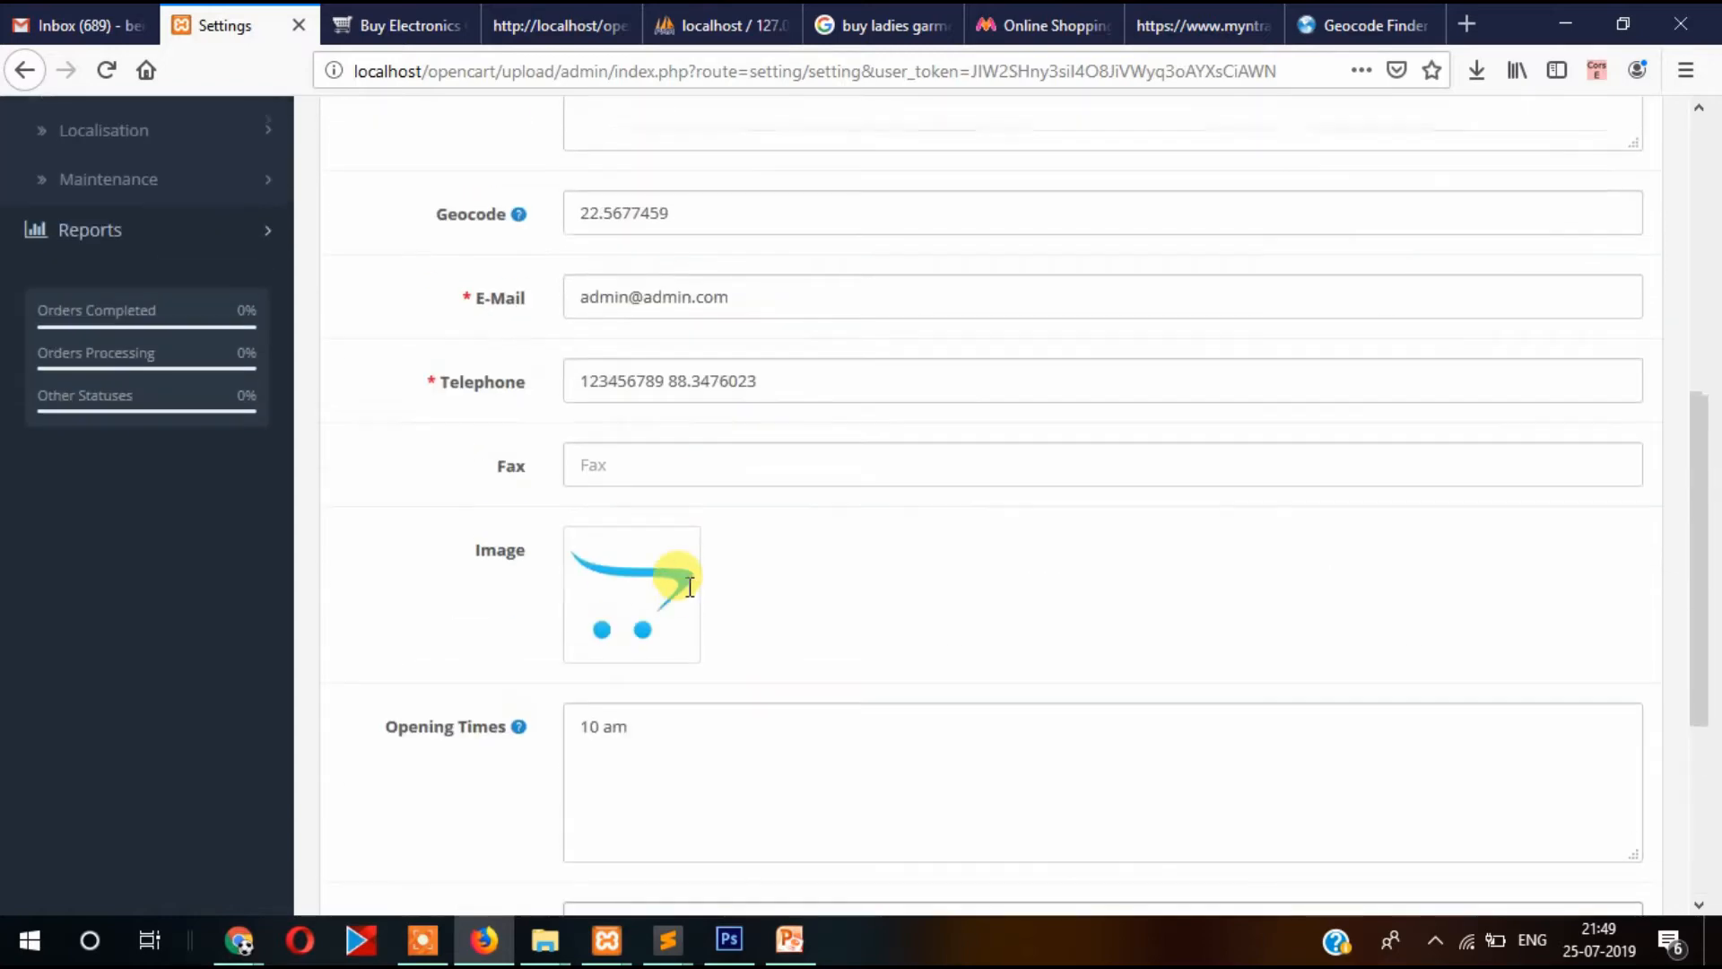
{"action": "scroll", "coordinate": [690, 586], "scroll_direction": "down", "scroll_amount": 7}
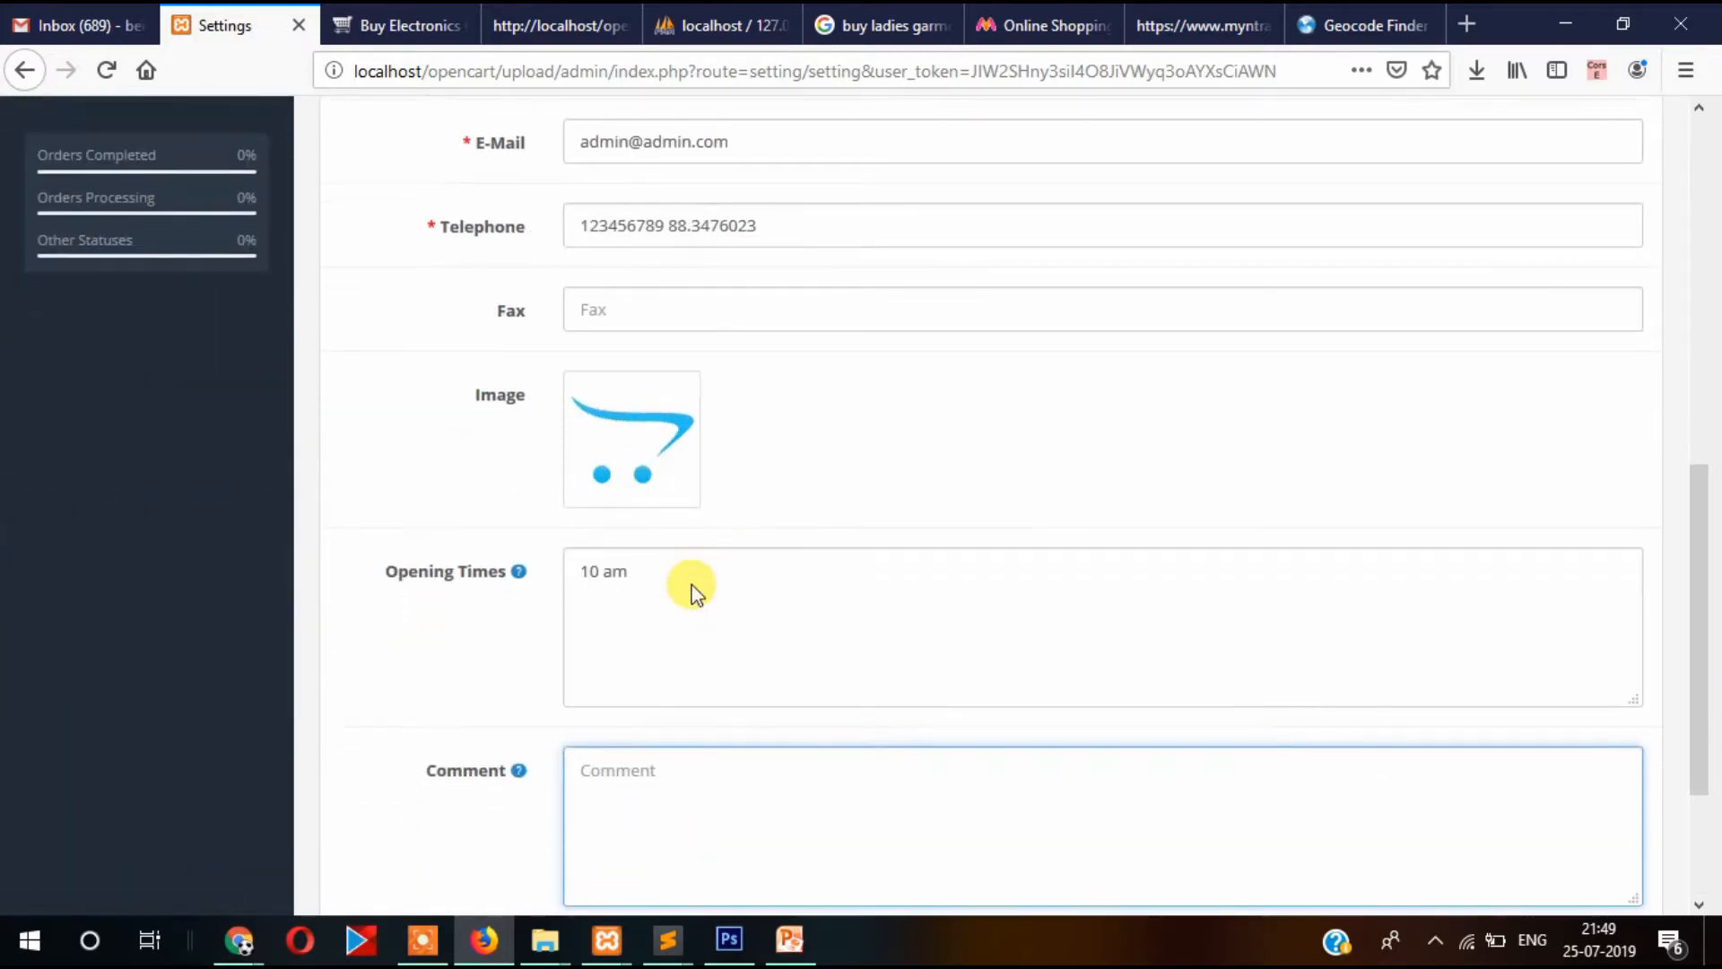
{"action": "scroll", "coordinate": [690, 586], "scroll_direction": "up", "scroll_amount": 9}
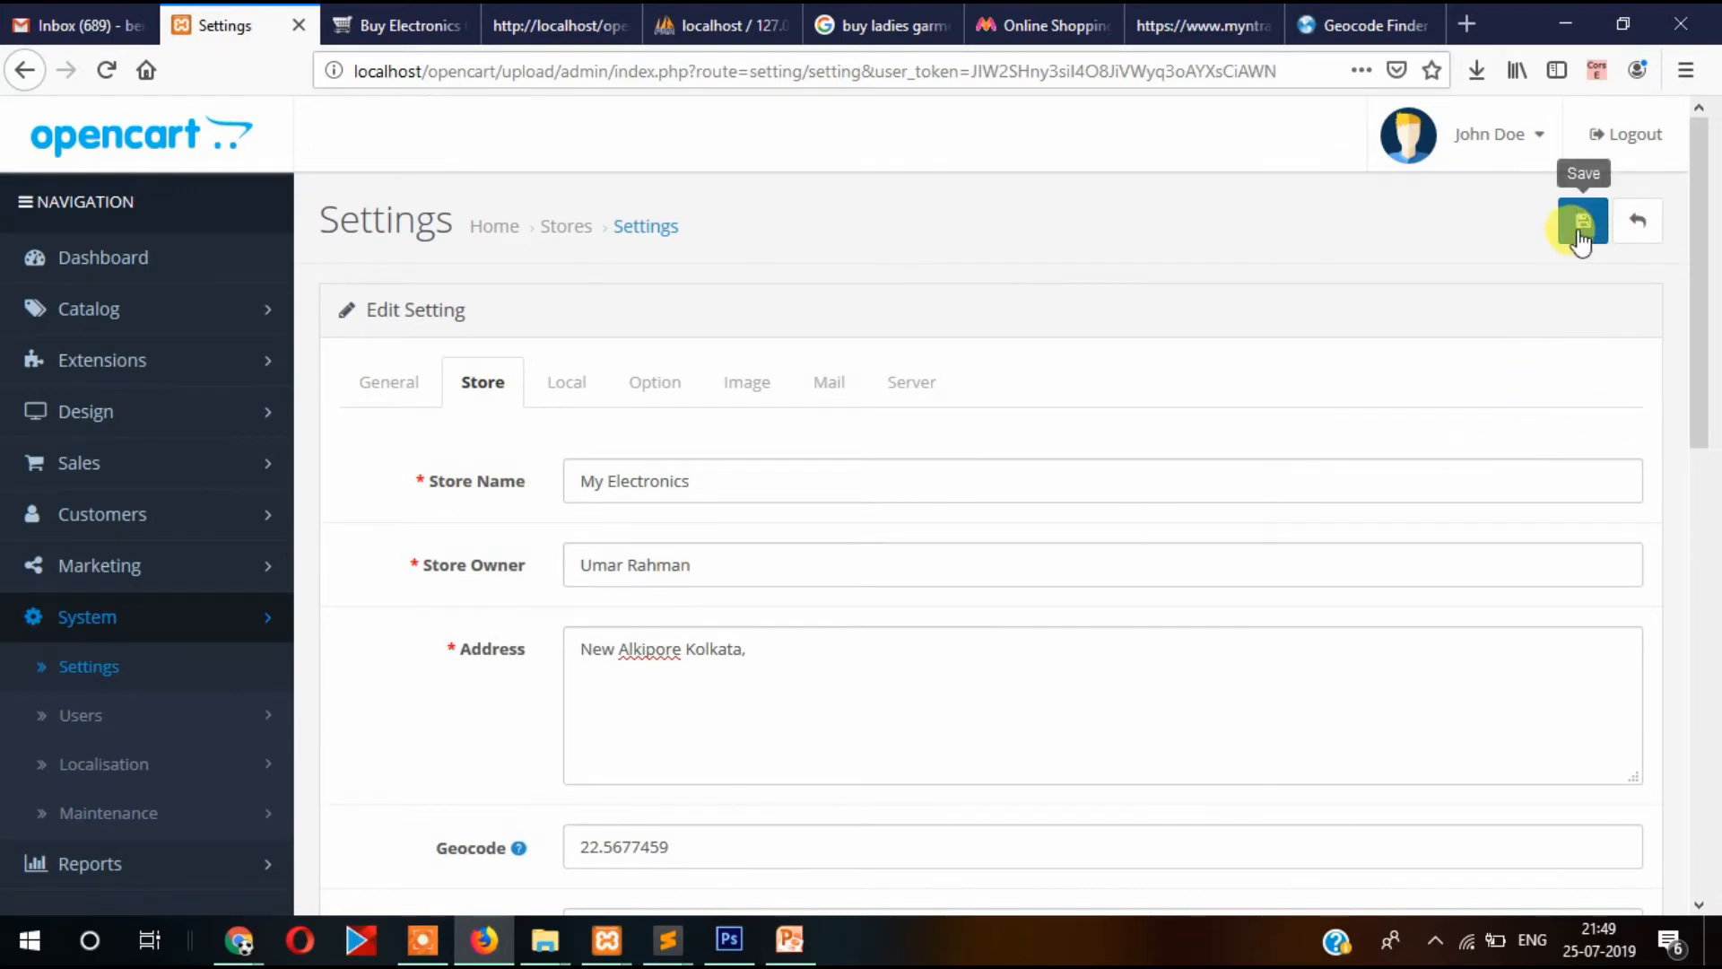
{"action": "left_click", "coordinate": [1583, 221]}
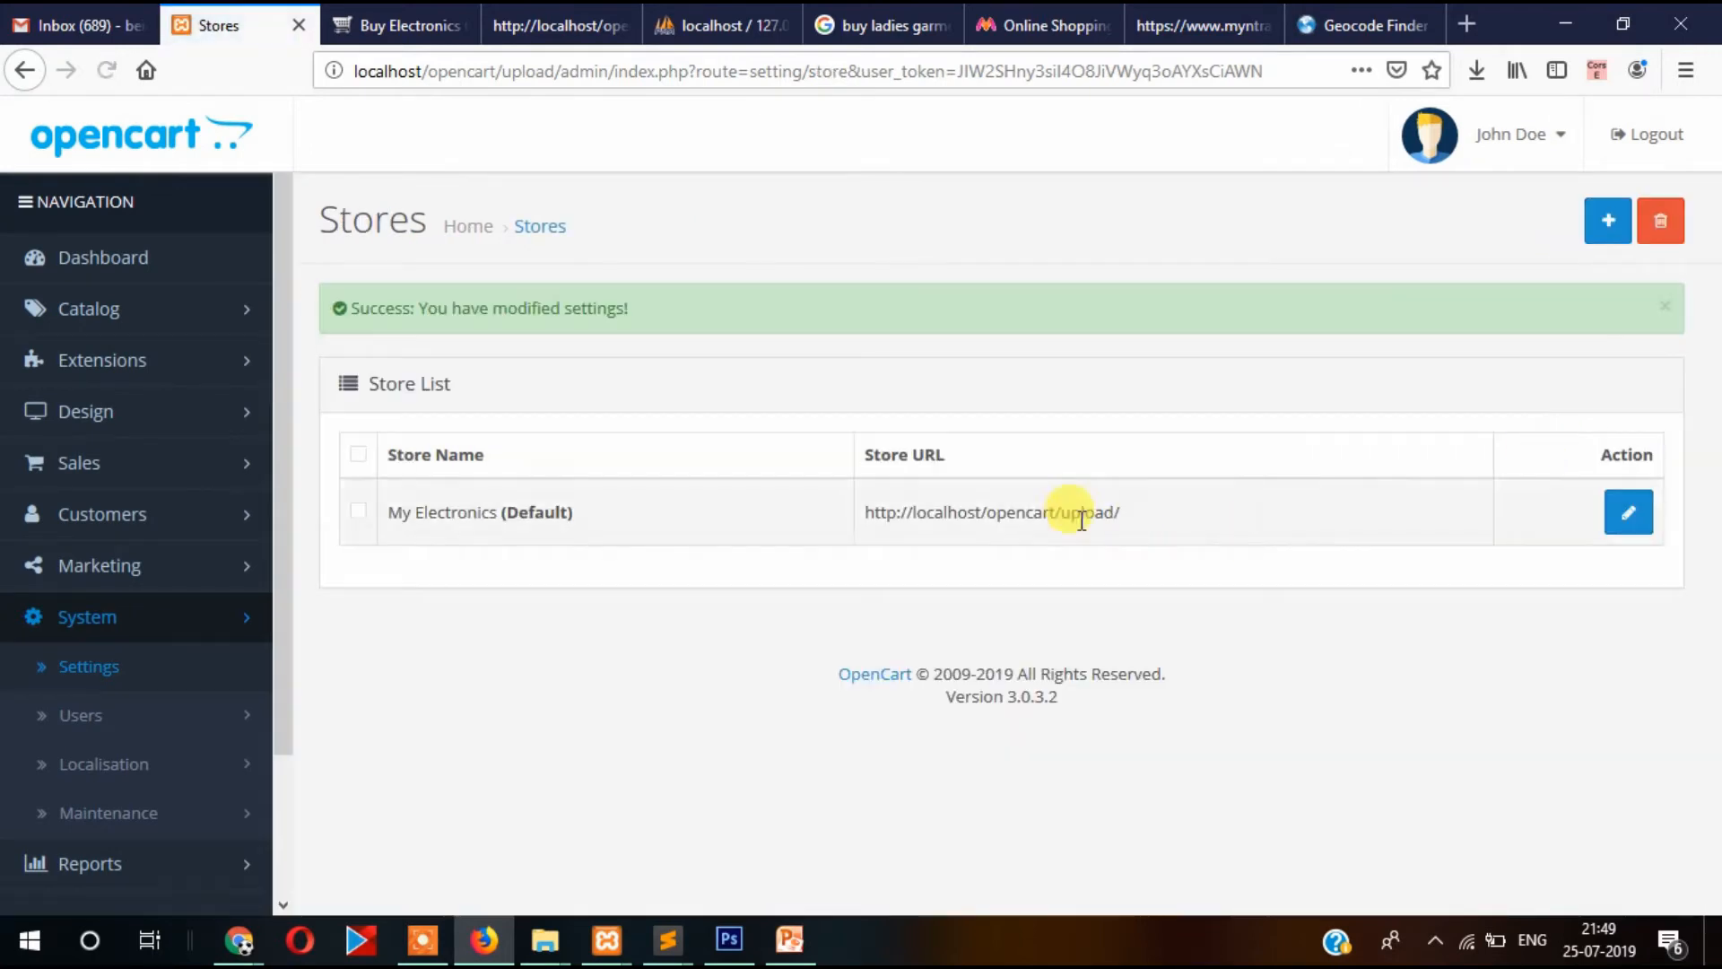
{"action": "left_click", "coordinate": [1625, 513]}
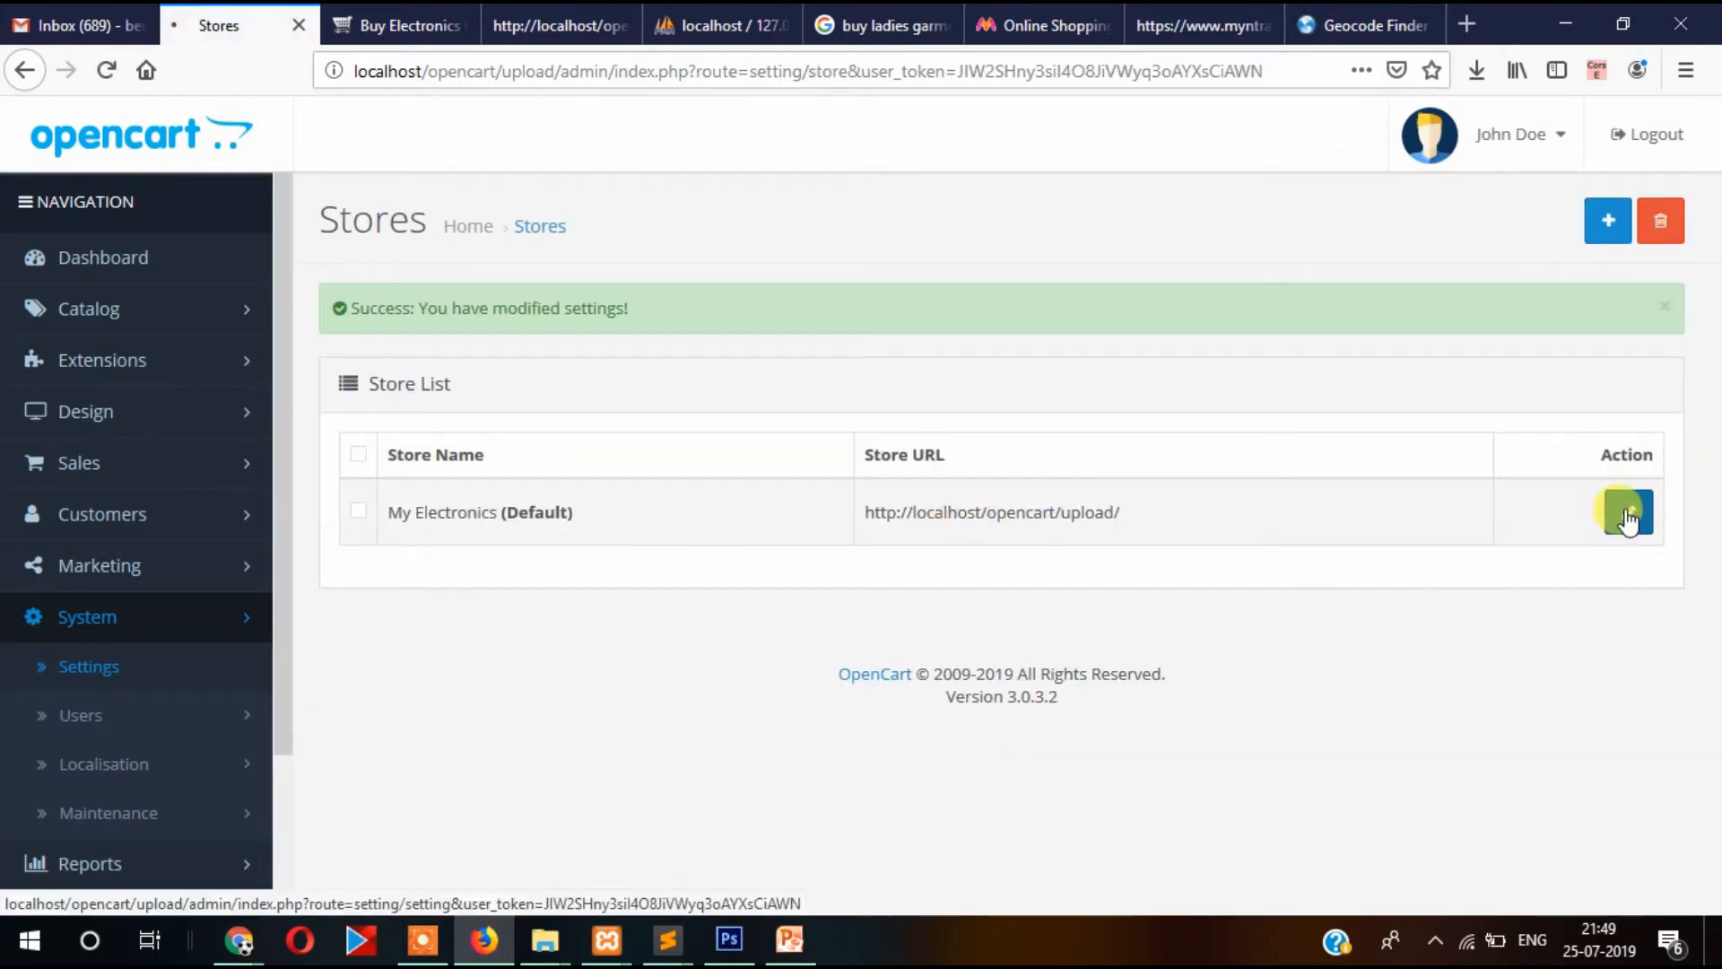
{"action": "scroll", "coordinate": [897, 476], "scroll_direction": "down", "scroll_amount": 2}
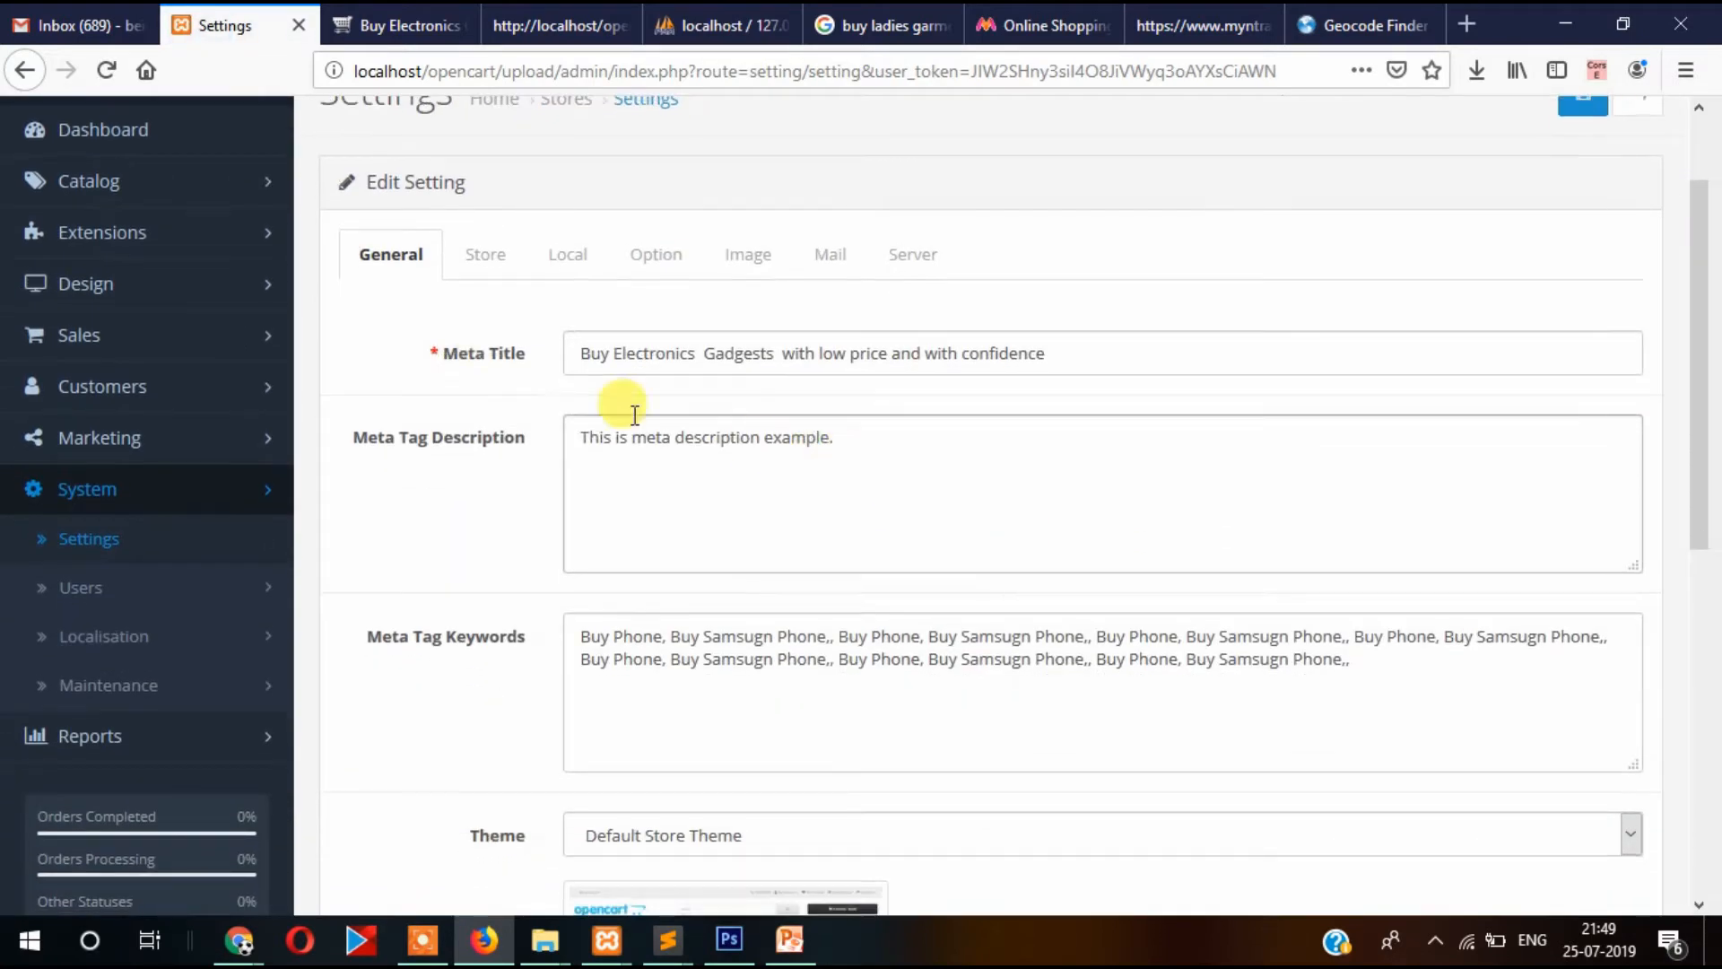
{"action": "left_click", "coordinate": [577, 258]}
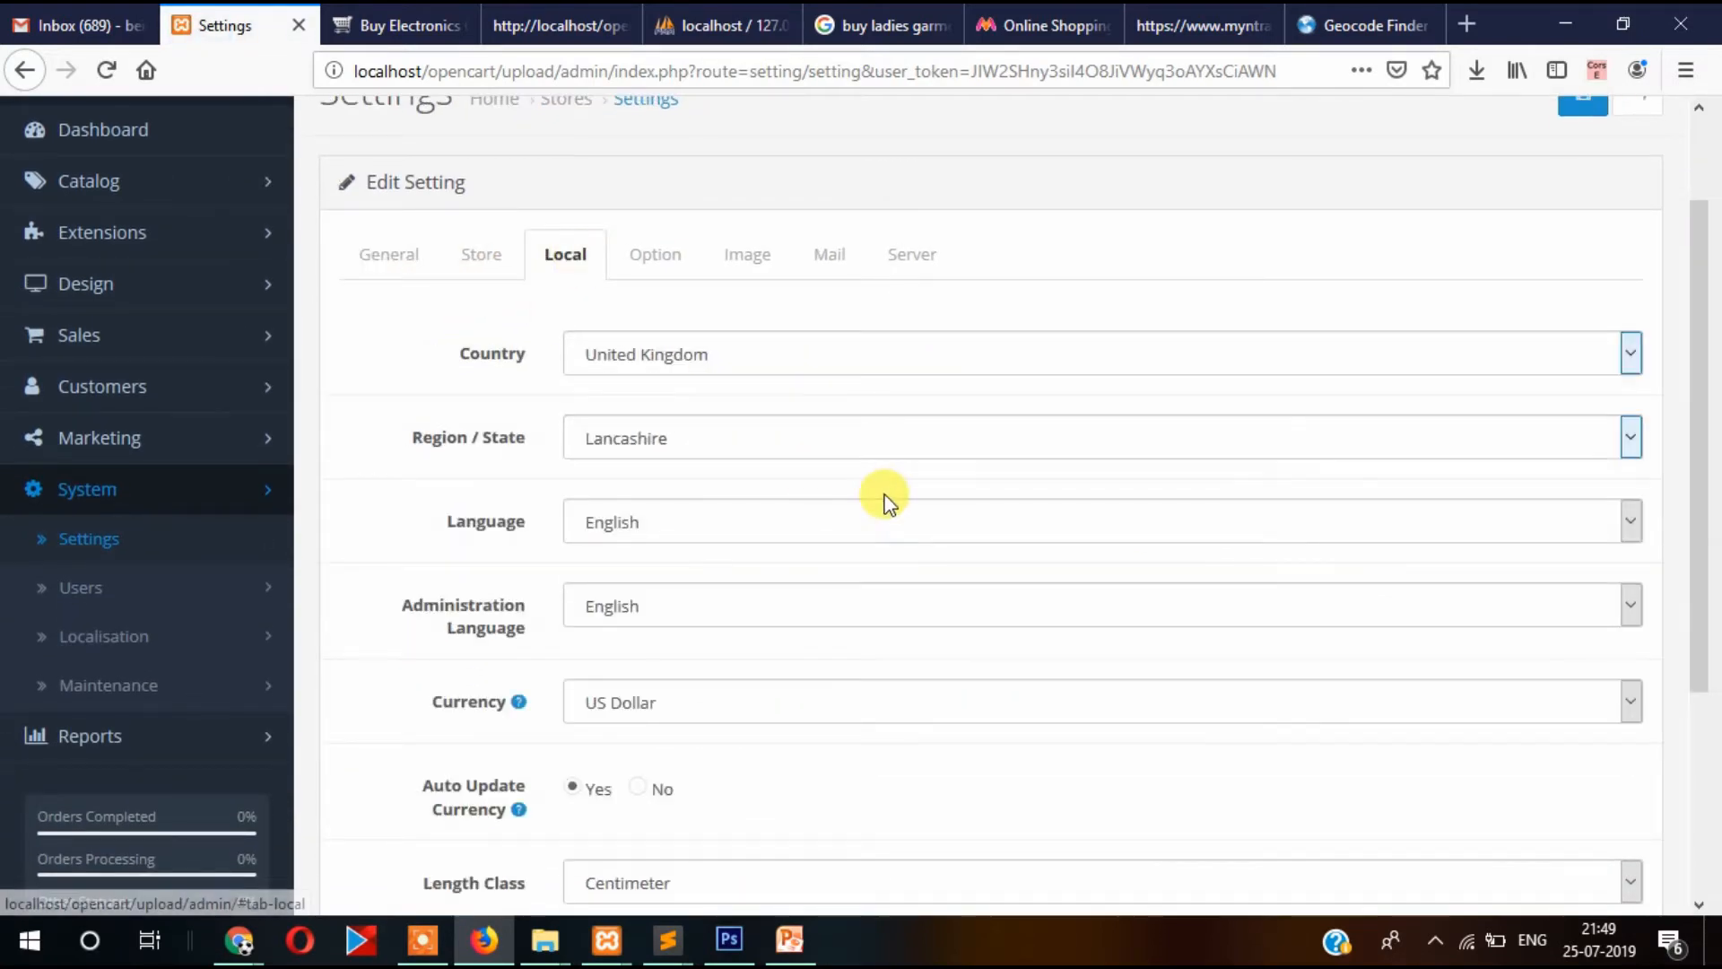
{"action": "scroll", "coordinate": [880, 498], "scroll_direction": "down", "scroll_amount": 2}
{"action": "scroll", "coordinate": [691, 246], "scroll_direction": "down", "scroll_amount": 2}
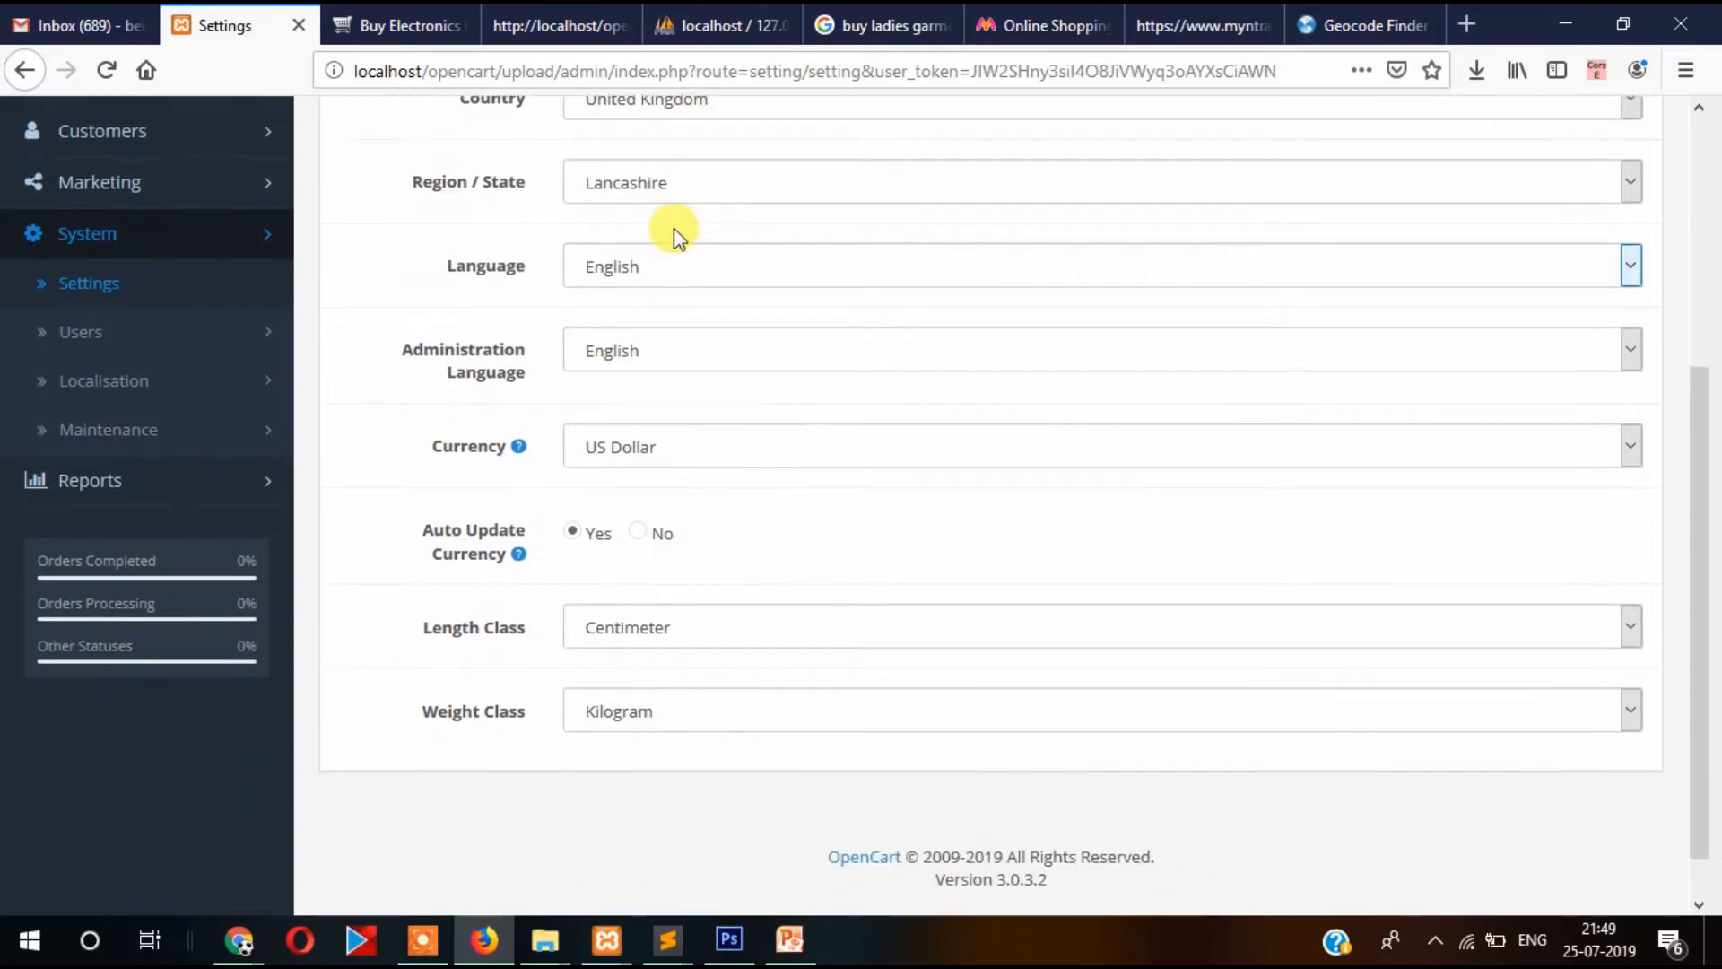
{"action": "scroll", "coordinate": [682, 233], "scroll_direction": "up", "scroll_amount": 4}
{"action": "left_click", "coordinate": [739, 372]}
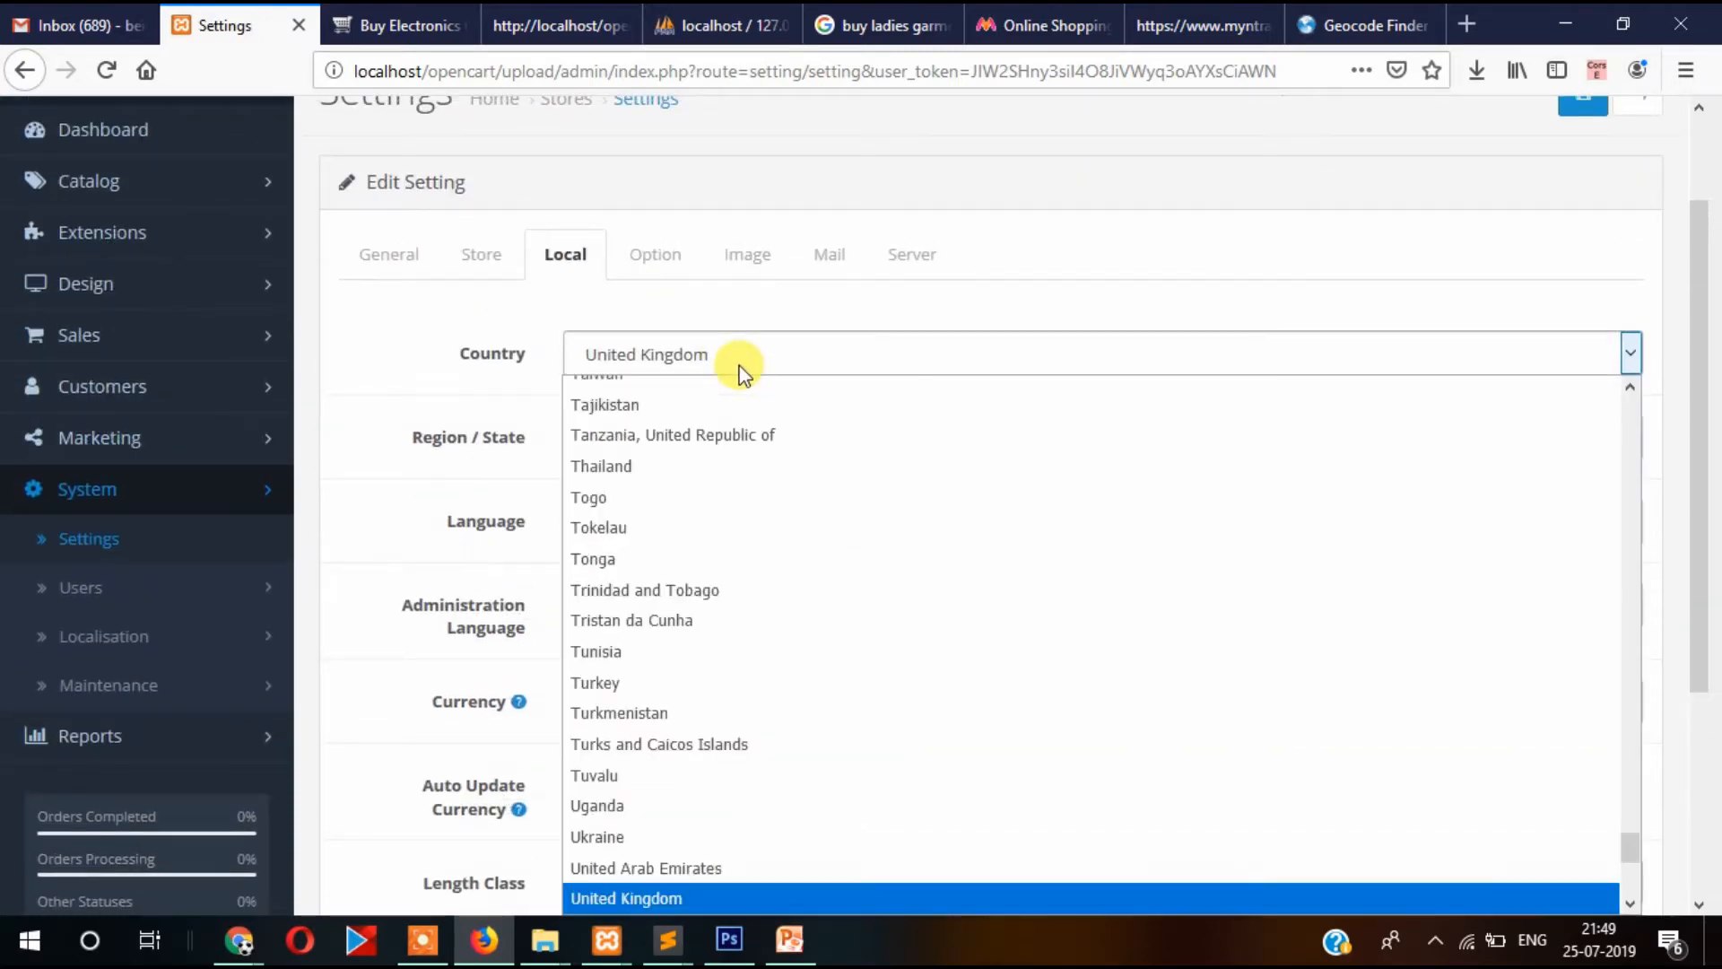
{"action": "scroll", "coordinate": [692, 377], "scroll_direction": "up", "scroll_amount": 2}
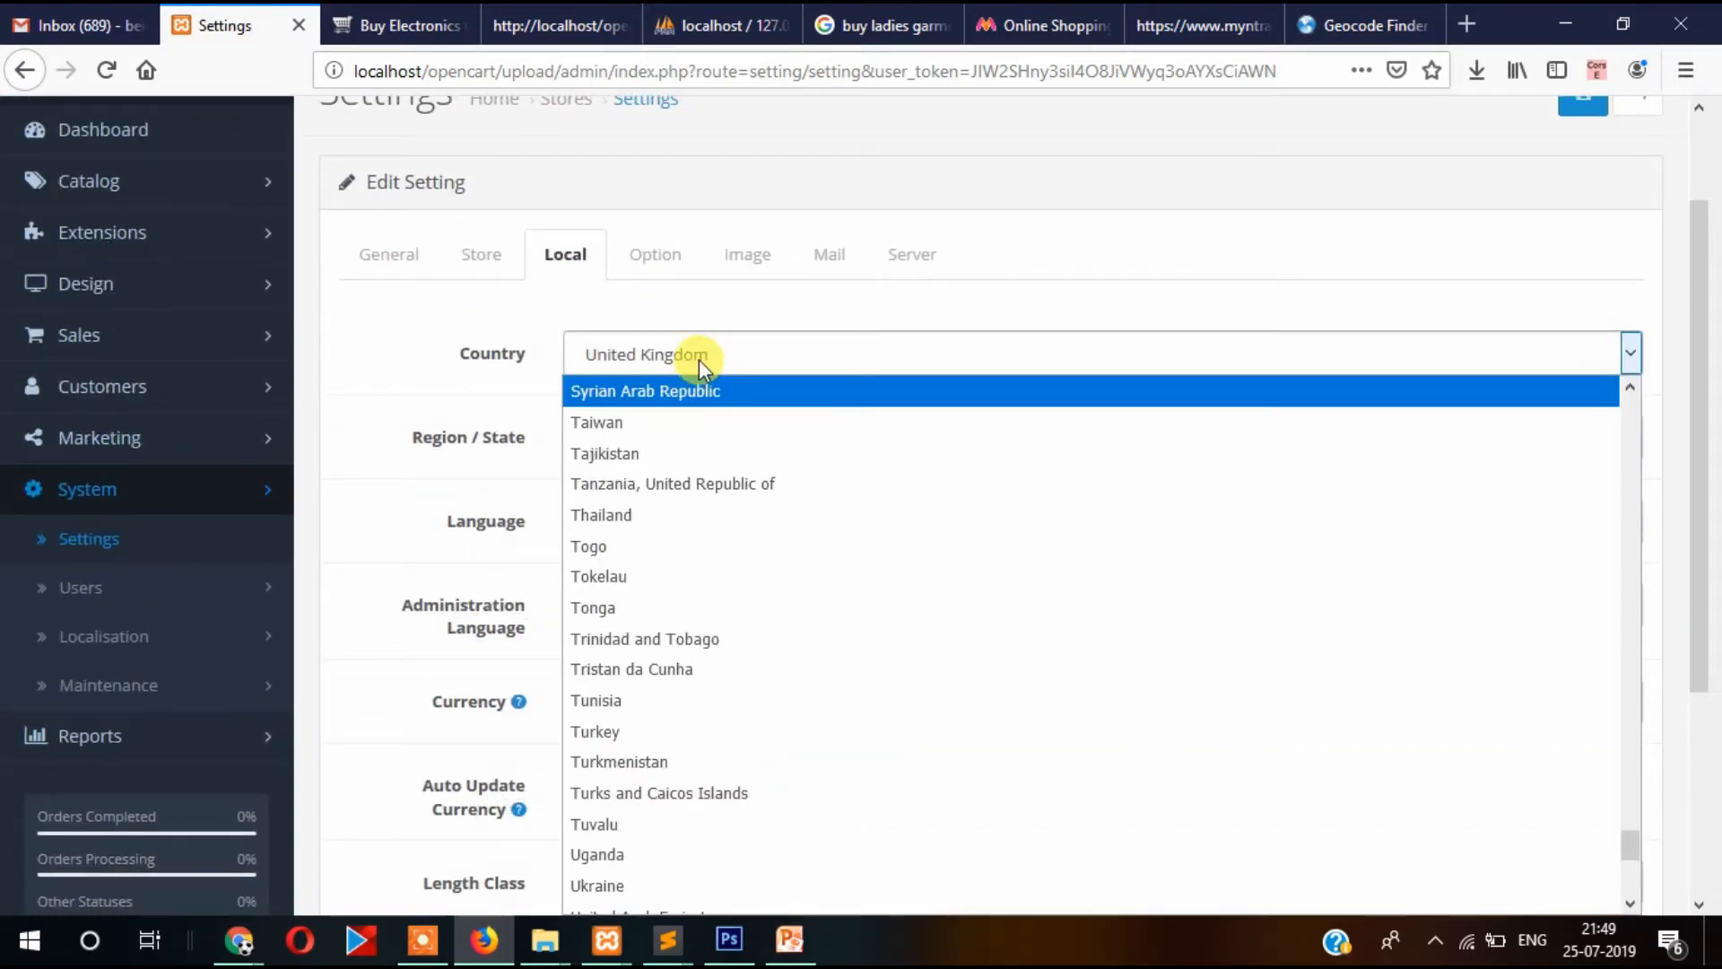
{"action": "type", "text": "india"}
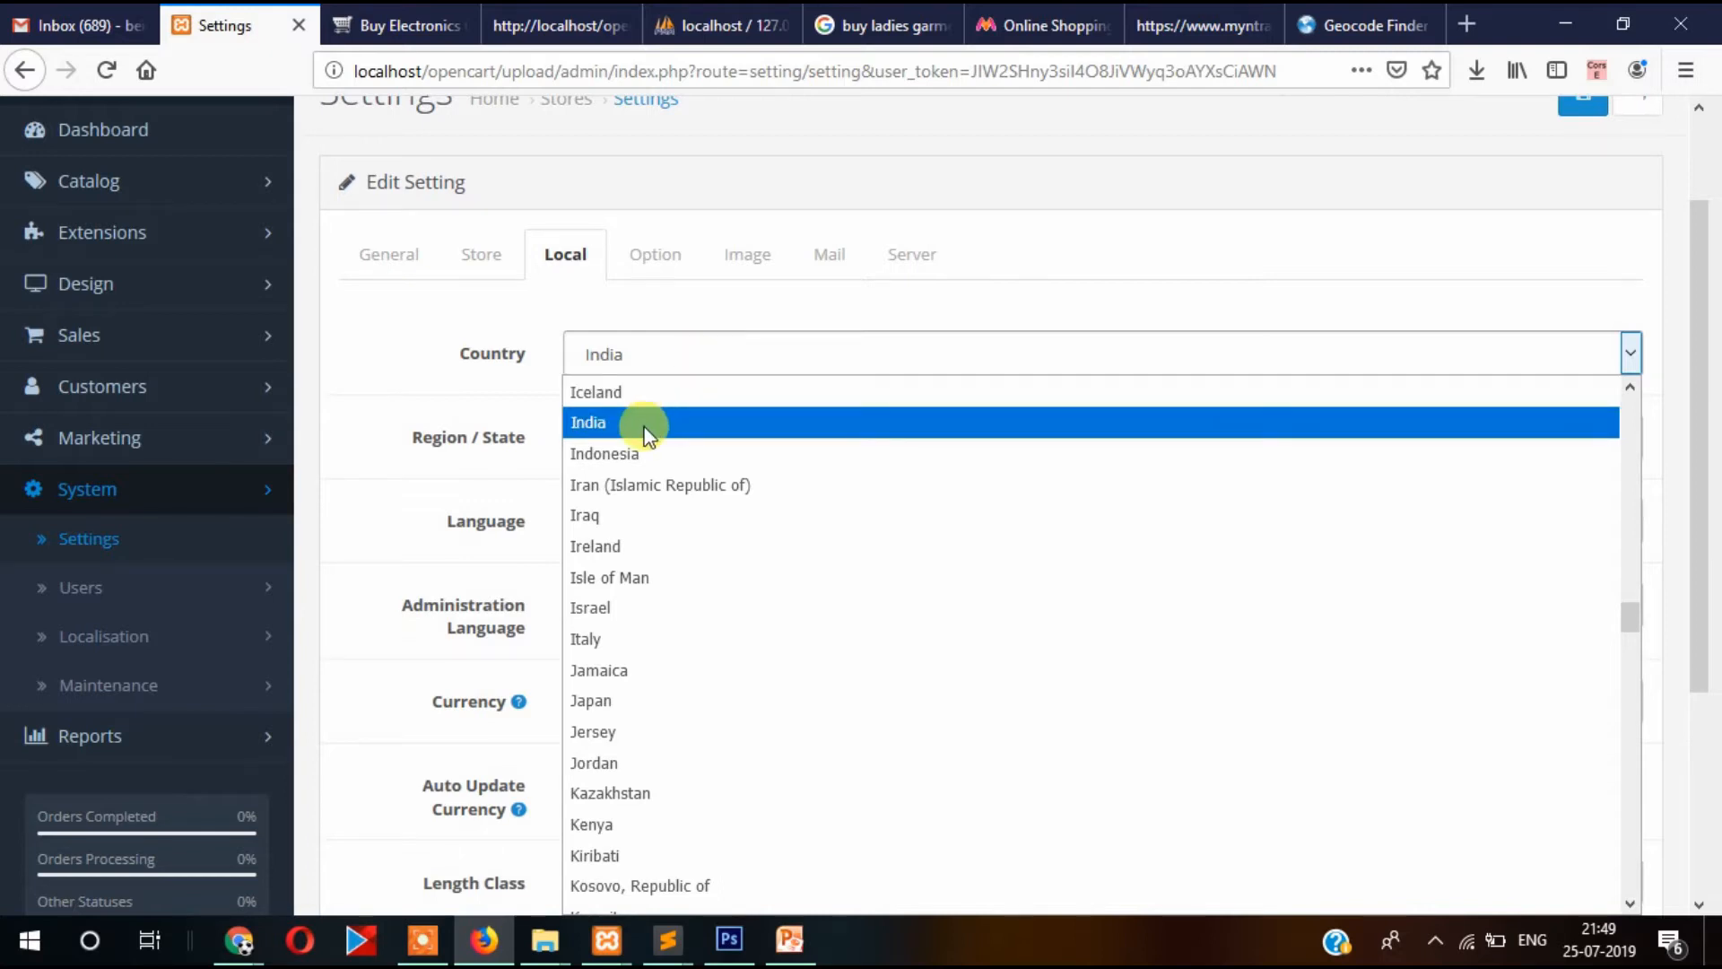
{"action": "left_click", "coordinate": [646, 423]}
{"action": "left_click", "coordinate": [662, 448]}
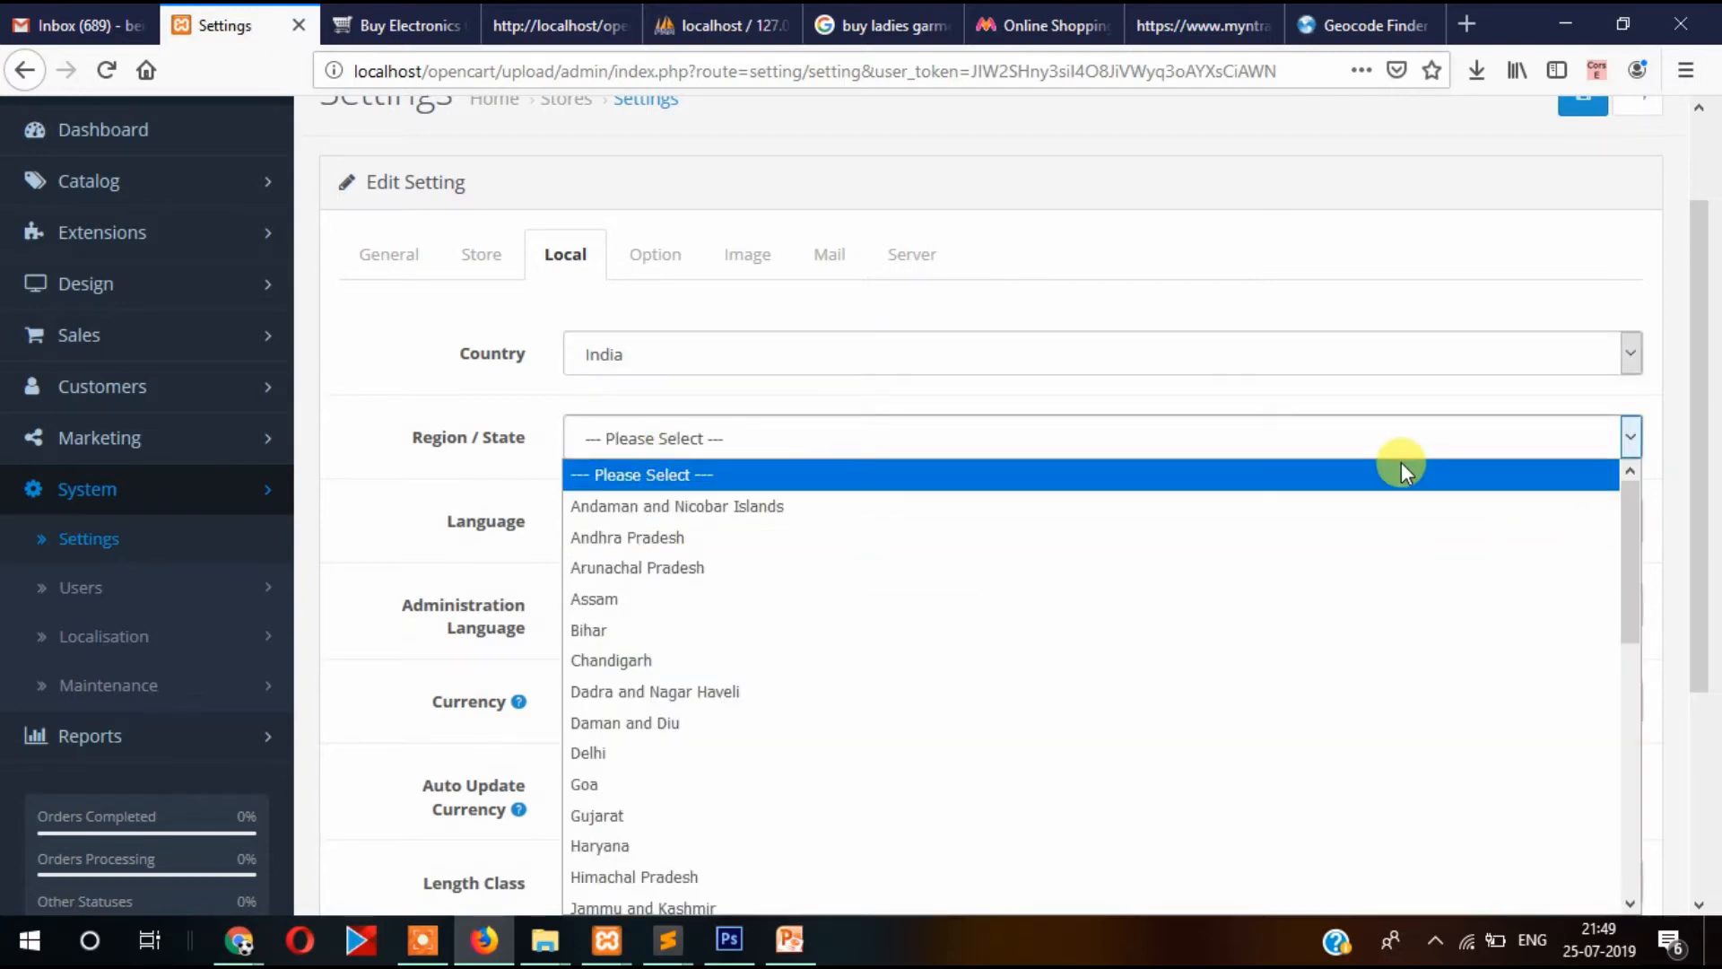
{"action": "left_click_drag", "start_coordinate": [1625, 520], "coordinate": [1618, 796]}
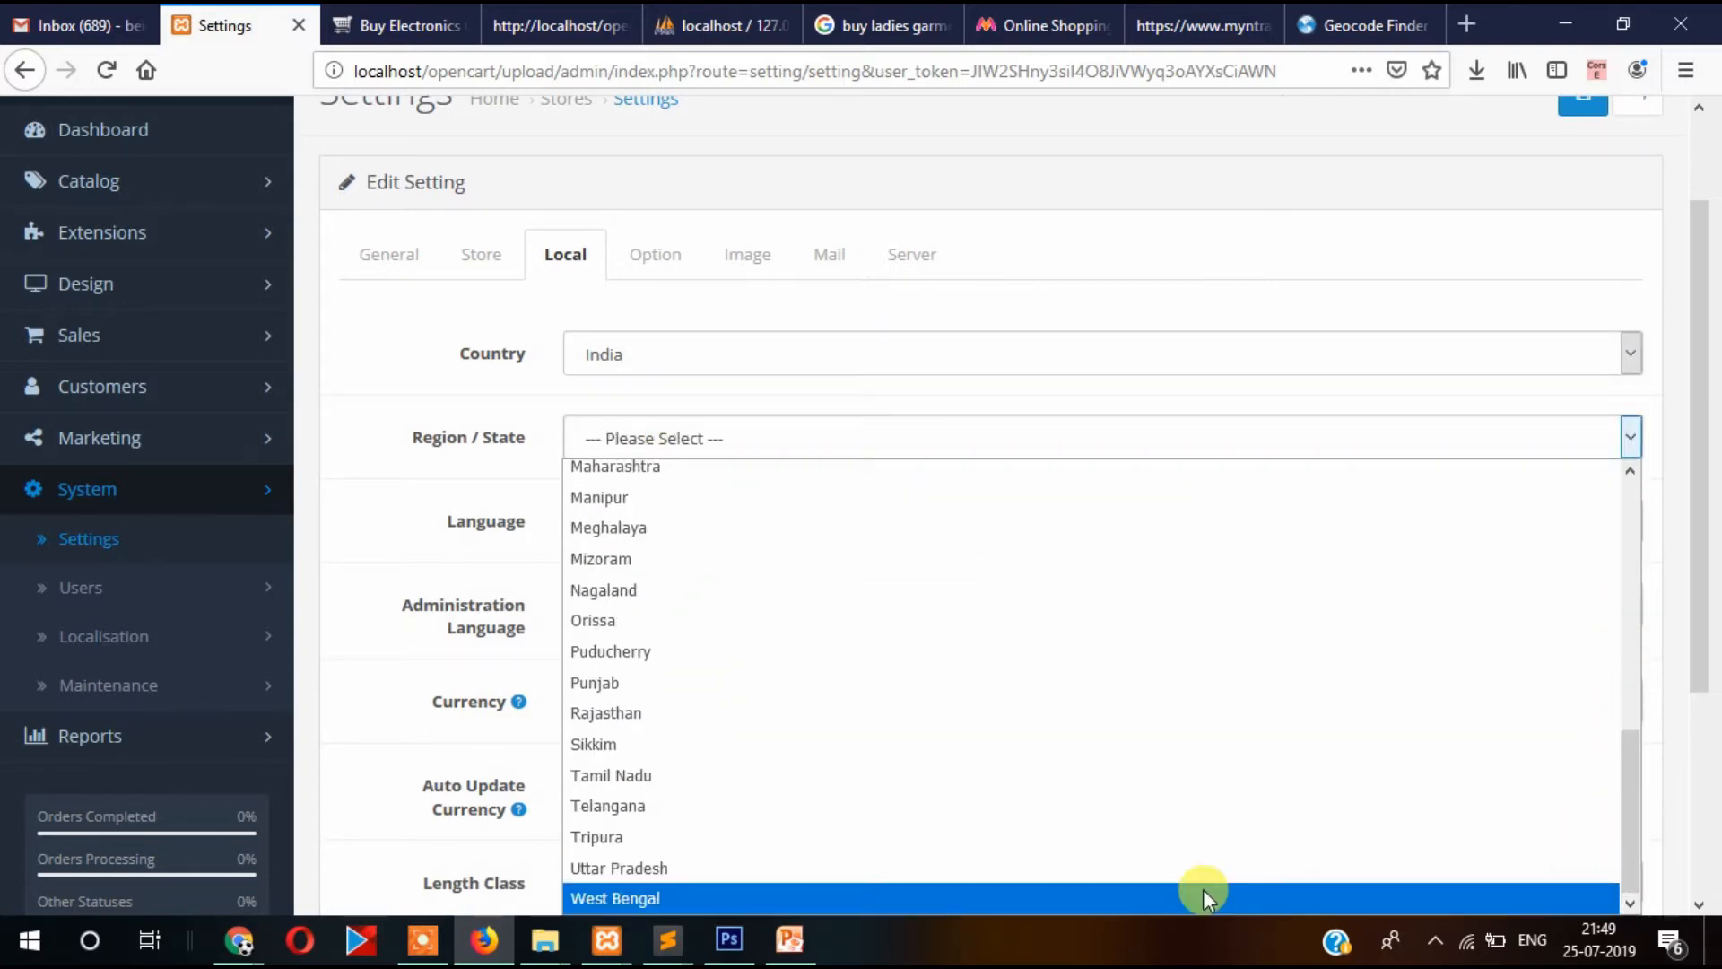
{"action": "left_click", "coordinate": [721, 896]}
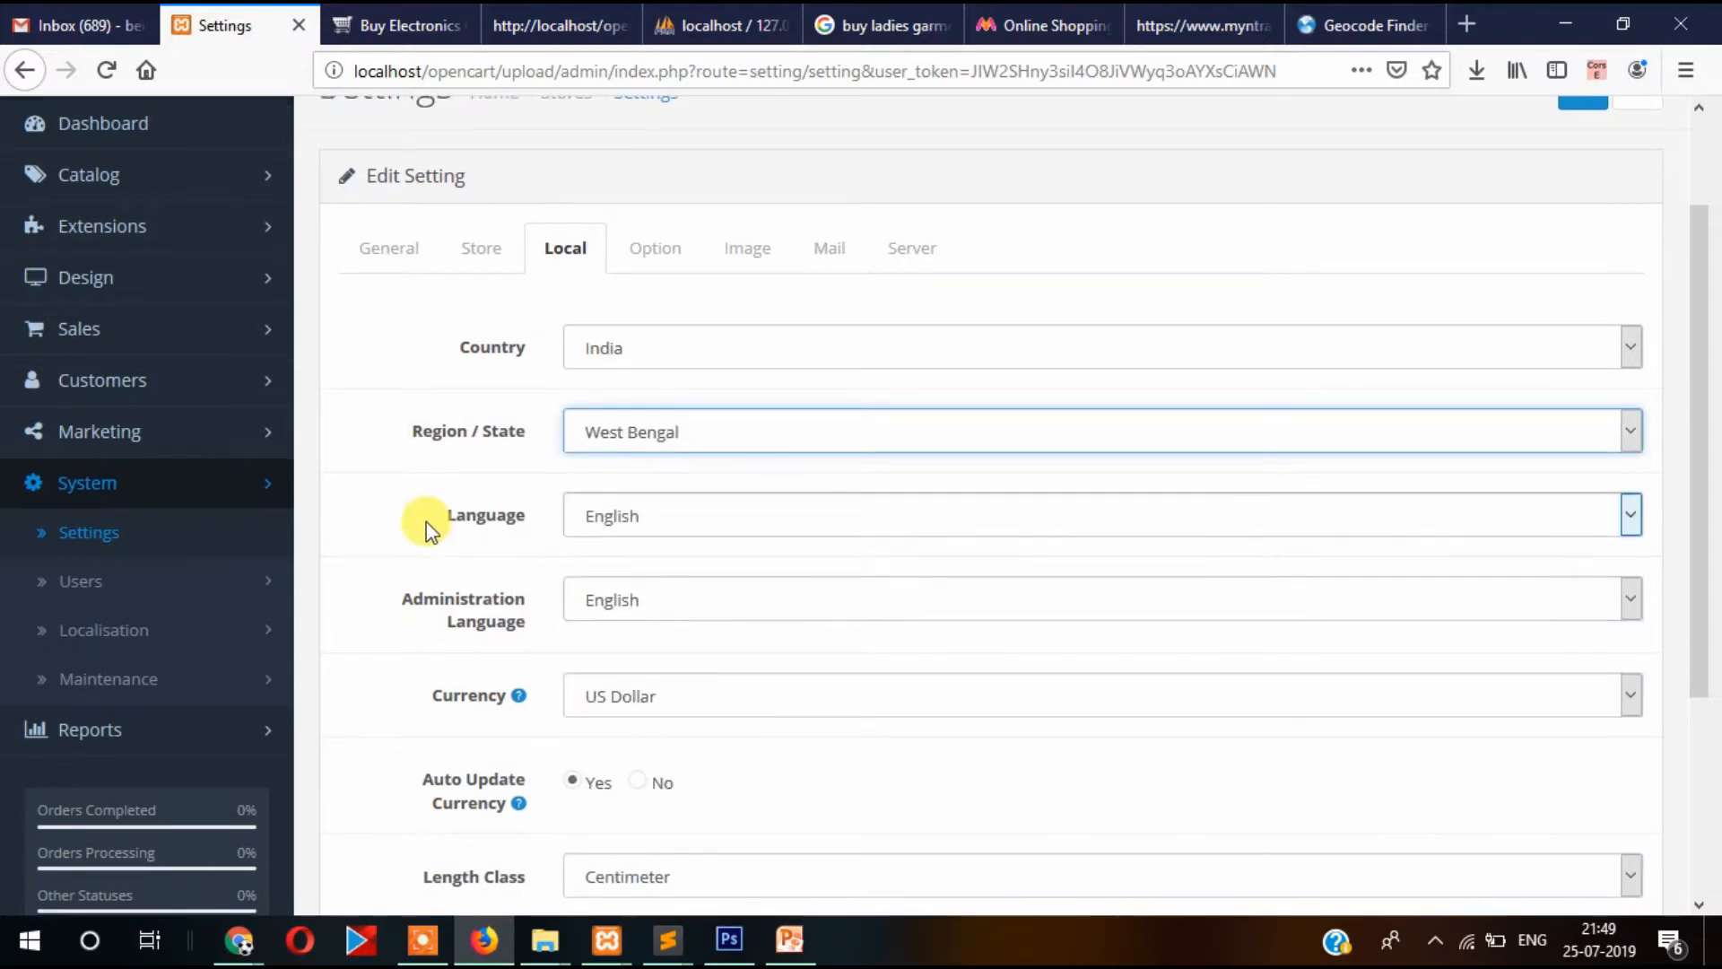
{"action": "scroll", "coordinate": [632, 446], "scroll_direction": "down", "scroll_amount": 2}
{"action": "left_click", "coordinate": [709, 386]}
{"action": "left_click", "coordinate": [442, 412]}
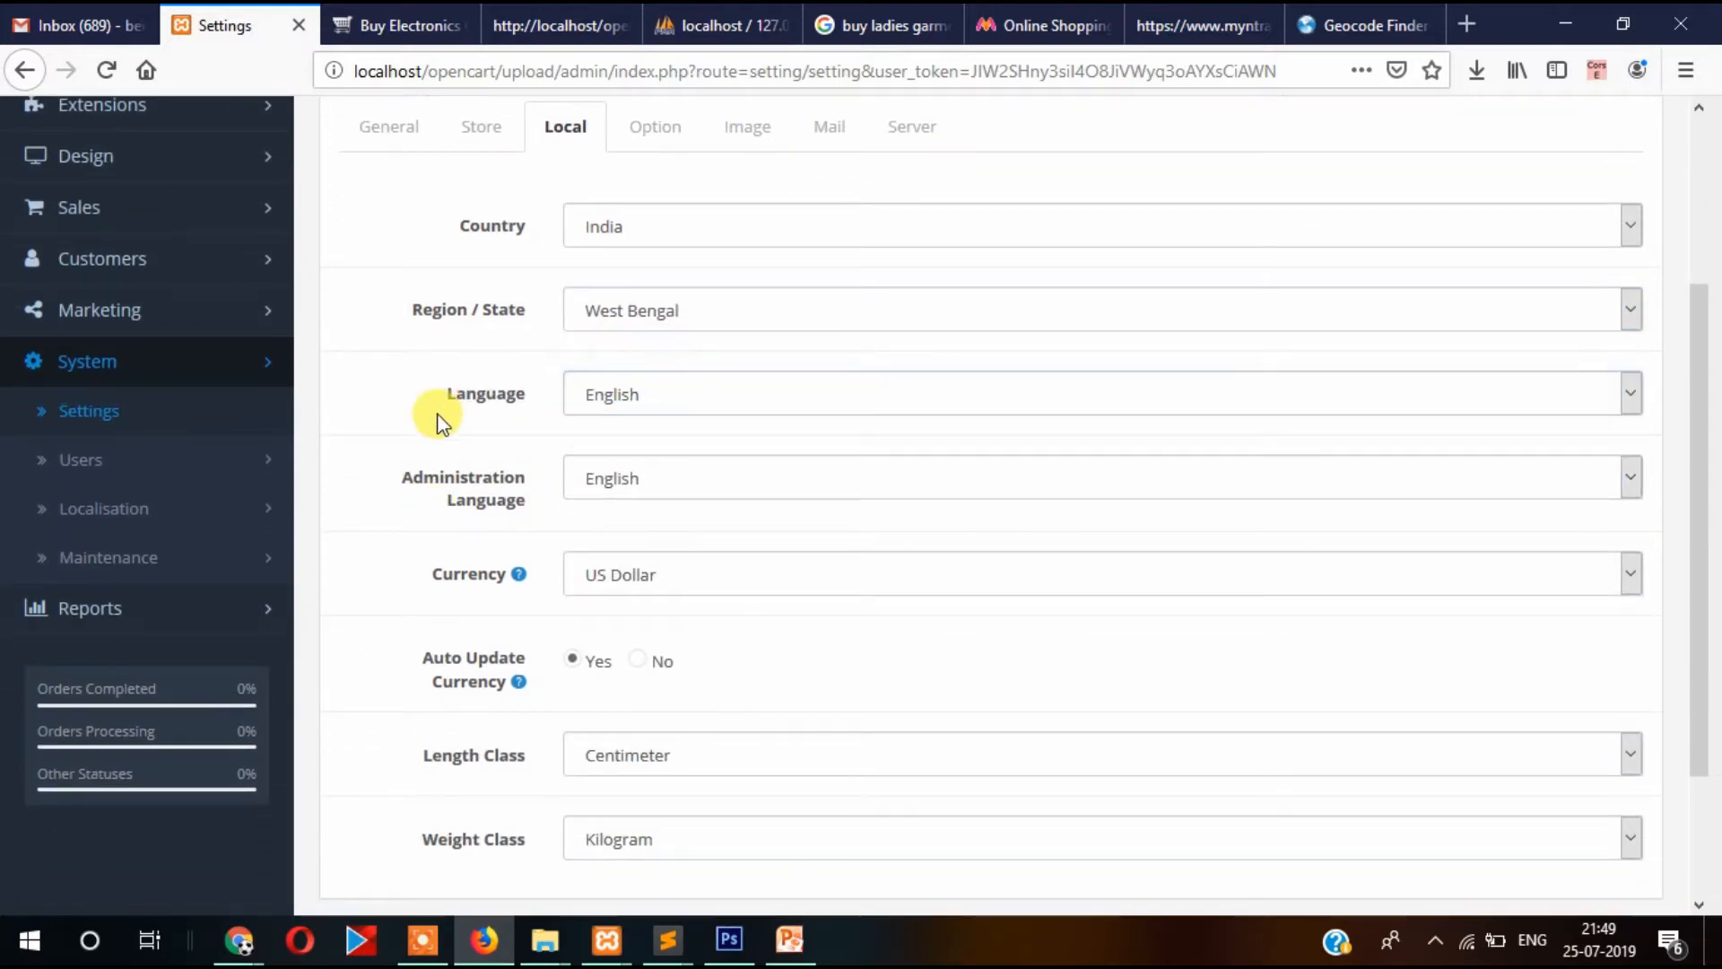
{"action": "scroll", "coordinate": [642, 399], "scroll_direction": "down", "scroll_amount": 3}
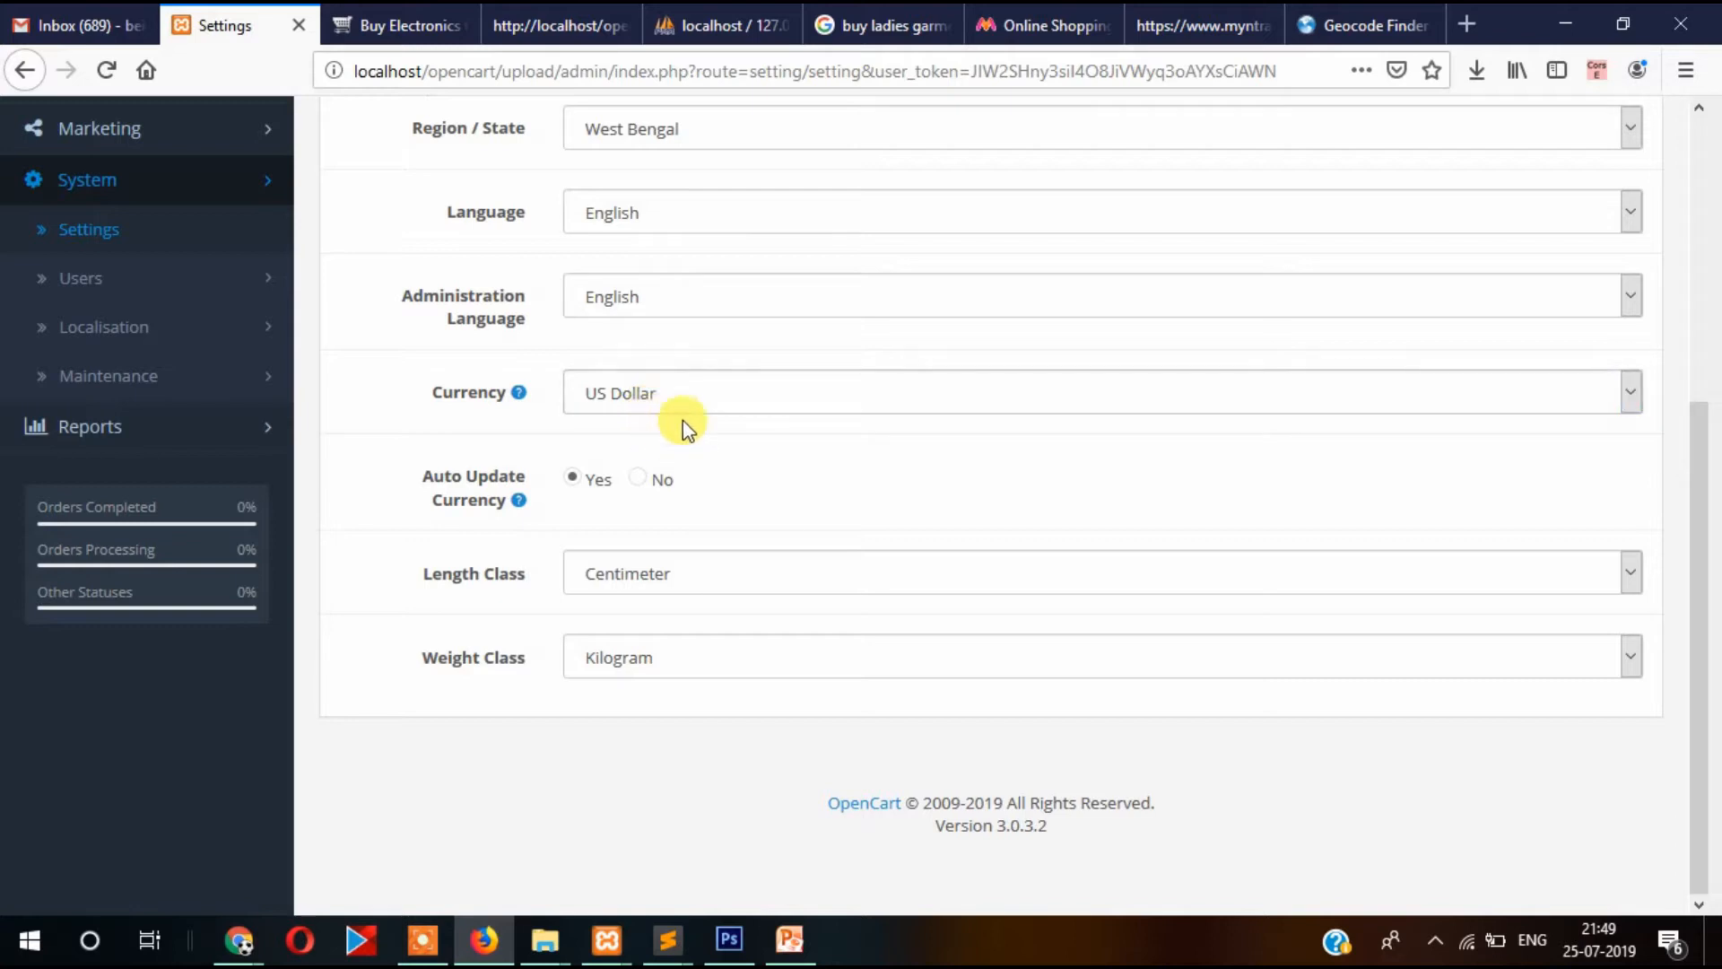
{"action": "left_click", "coordinate": [672, 399]}
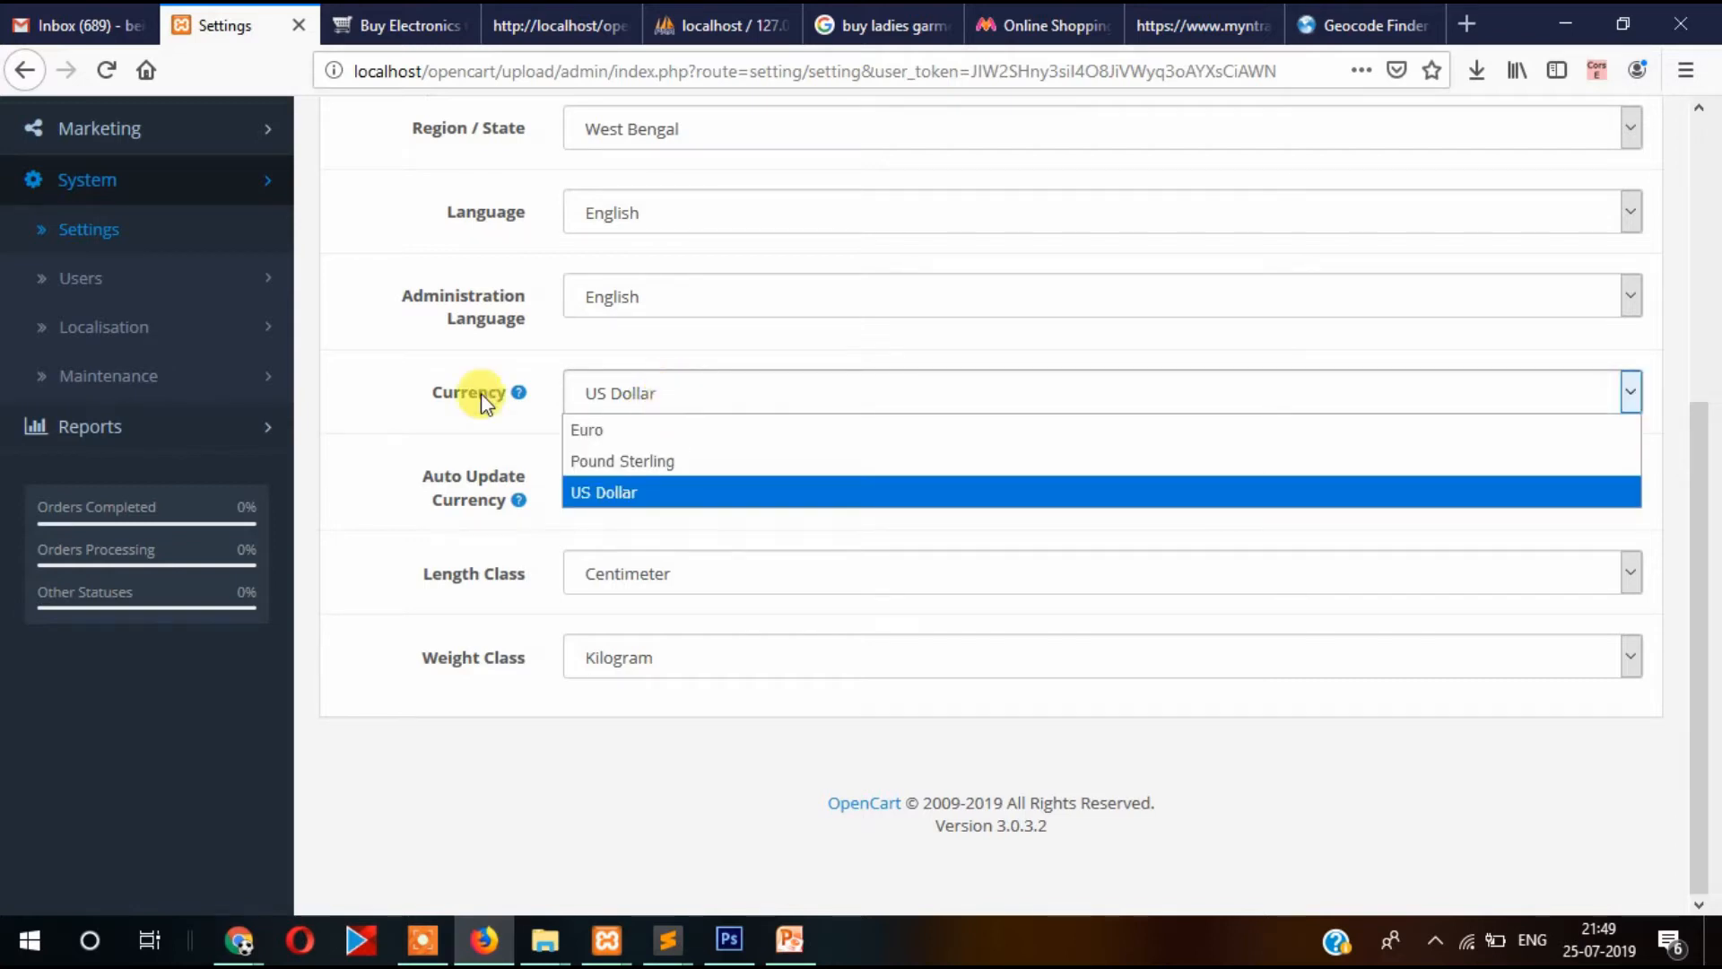
{"action": "left_click", "coordinate": [395, 372]}
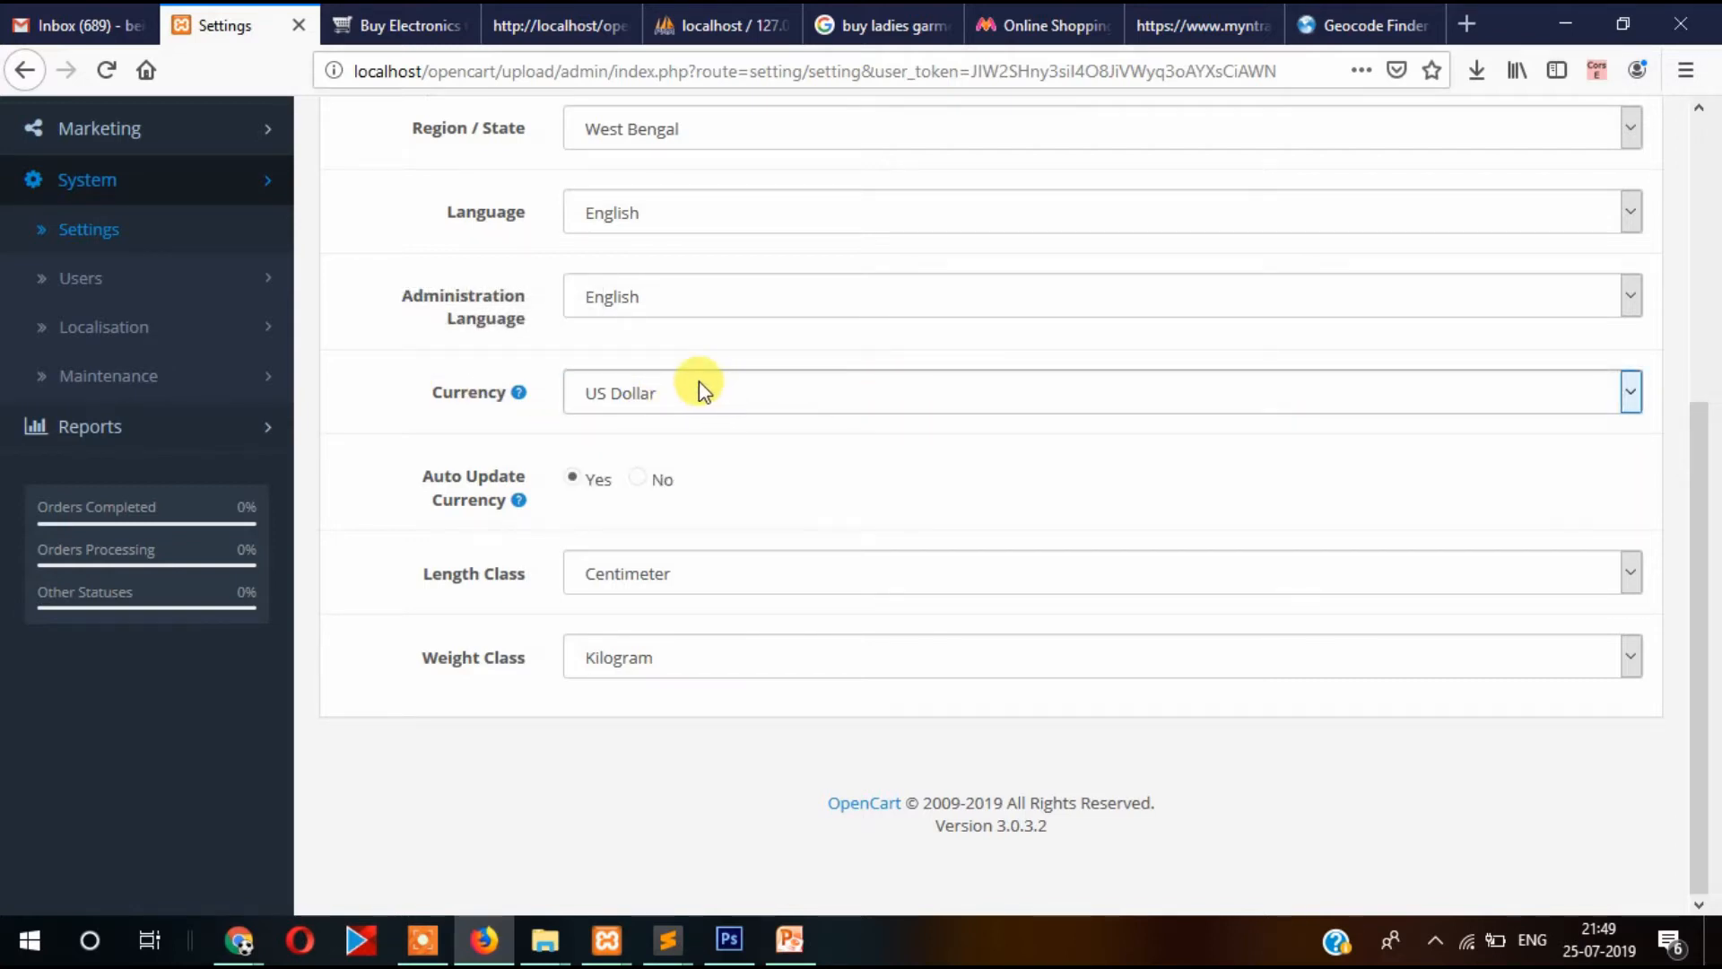
{"action": "left_click", "coordinate": [702, 391]}
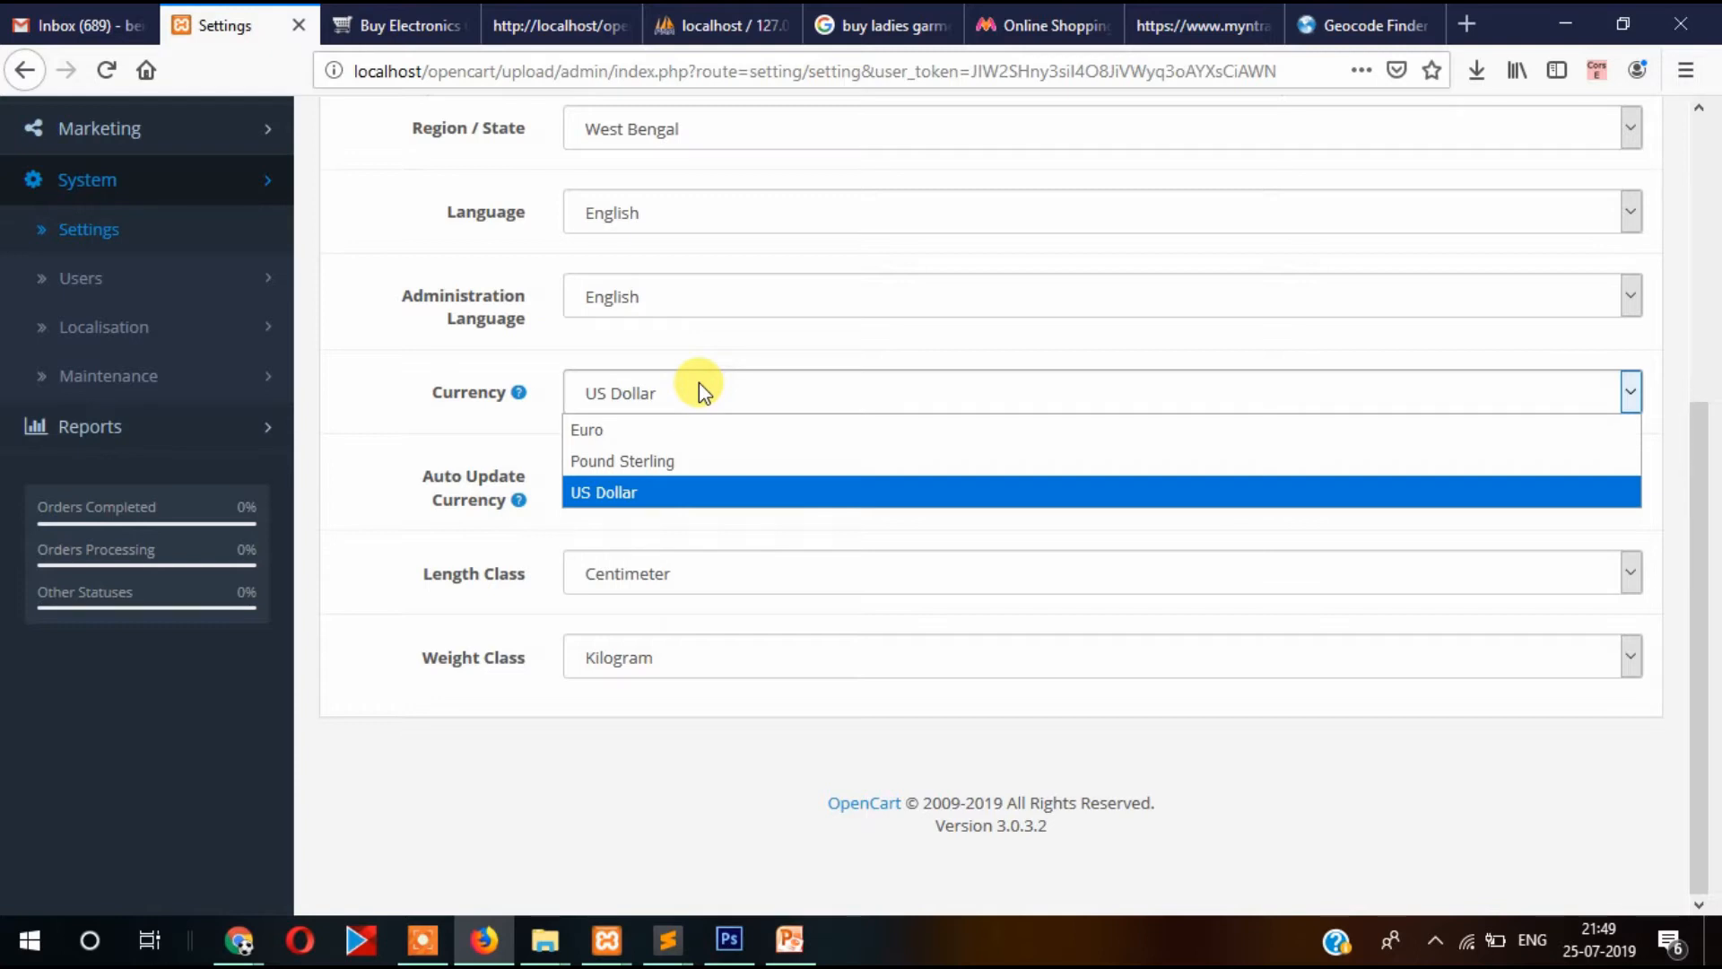
{"action": "scroll", "coordinate": [269, 349], "scroll_direction": "up", "scroll_amount": 3}
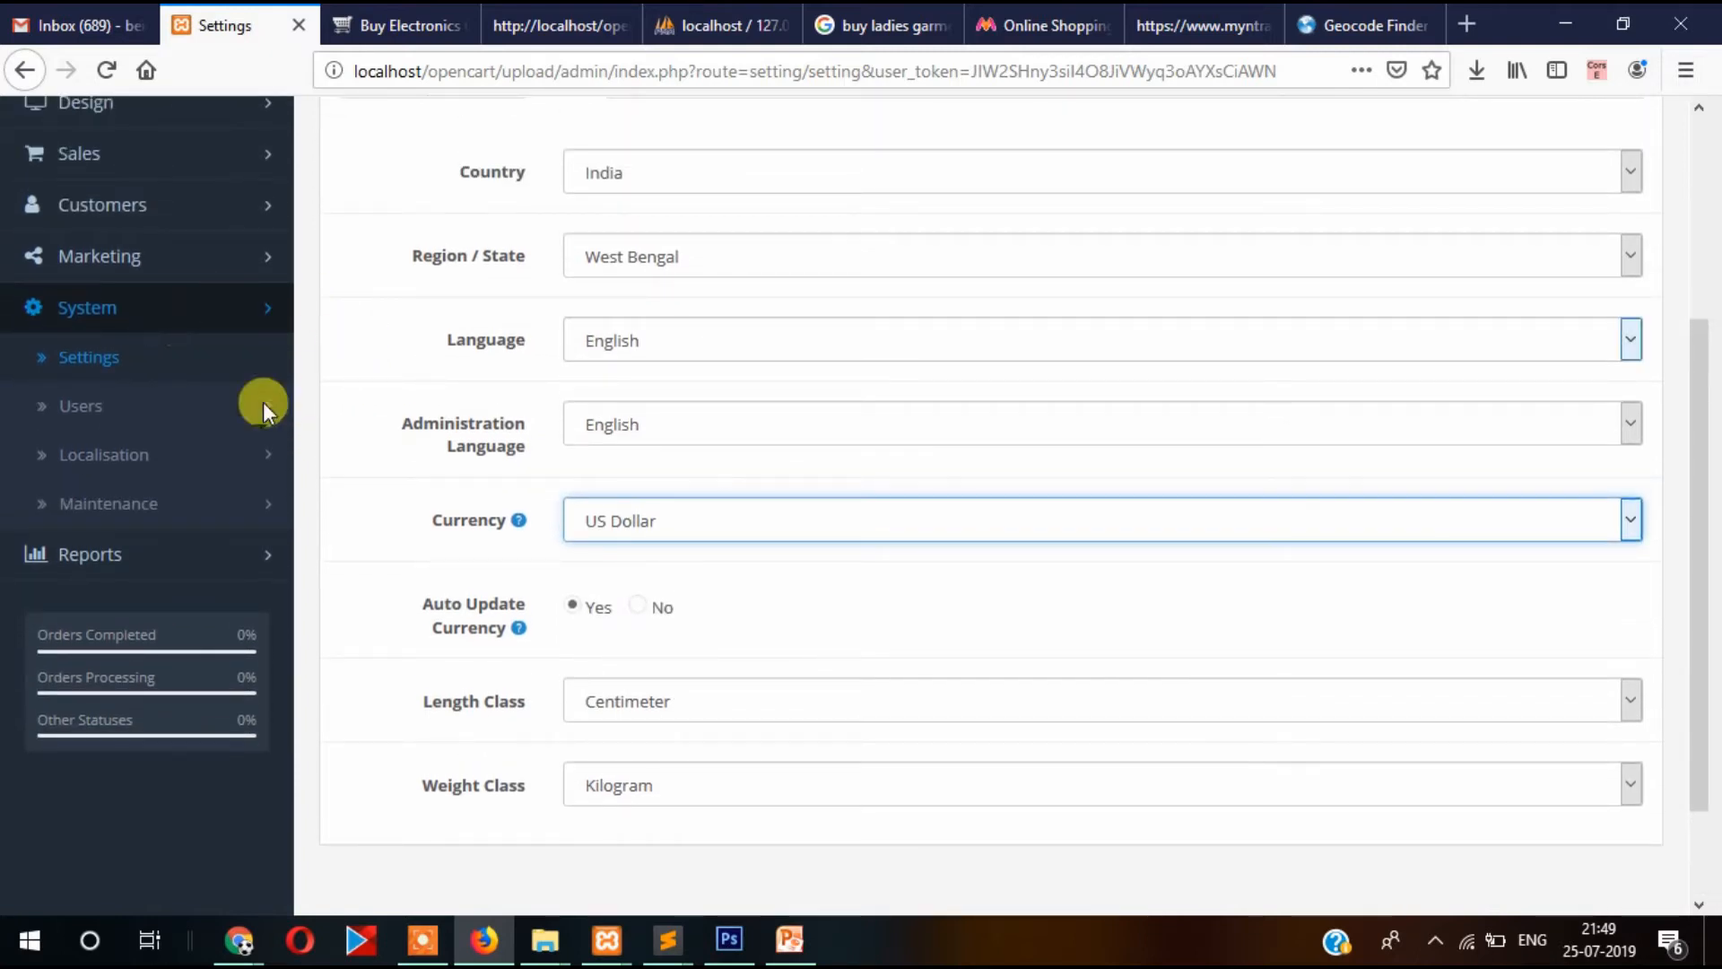
{"action": "scroll", "coordinate": [369, 399], "scroll_direction": "down", "scroll_amount": 3}
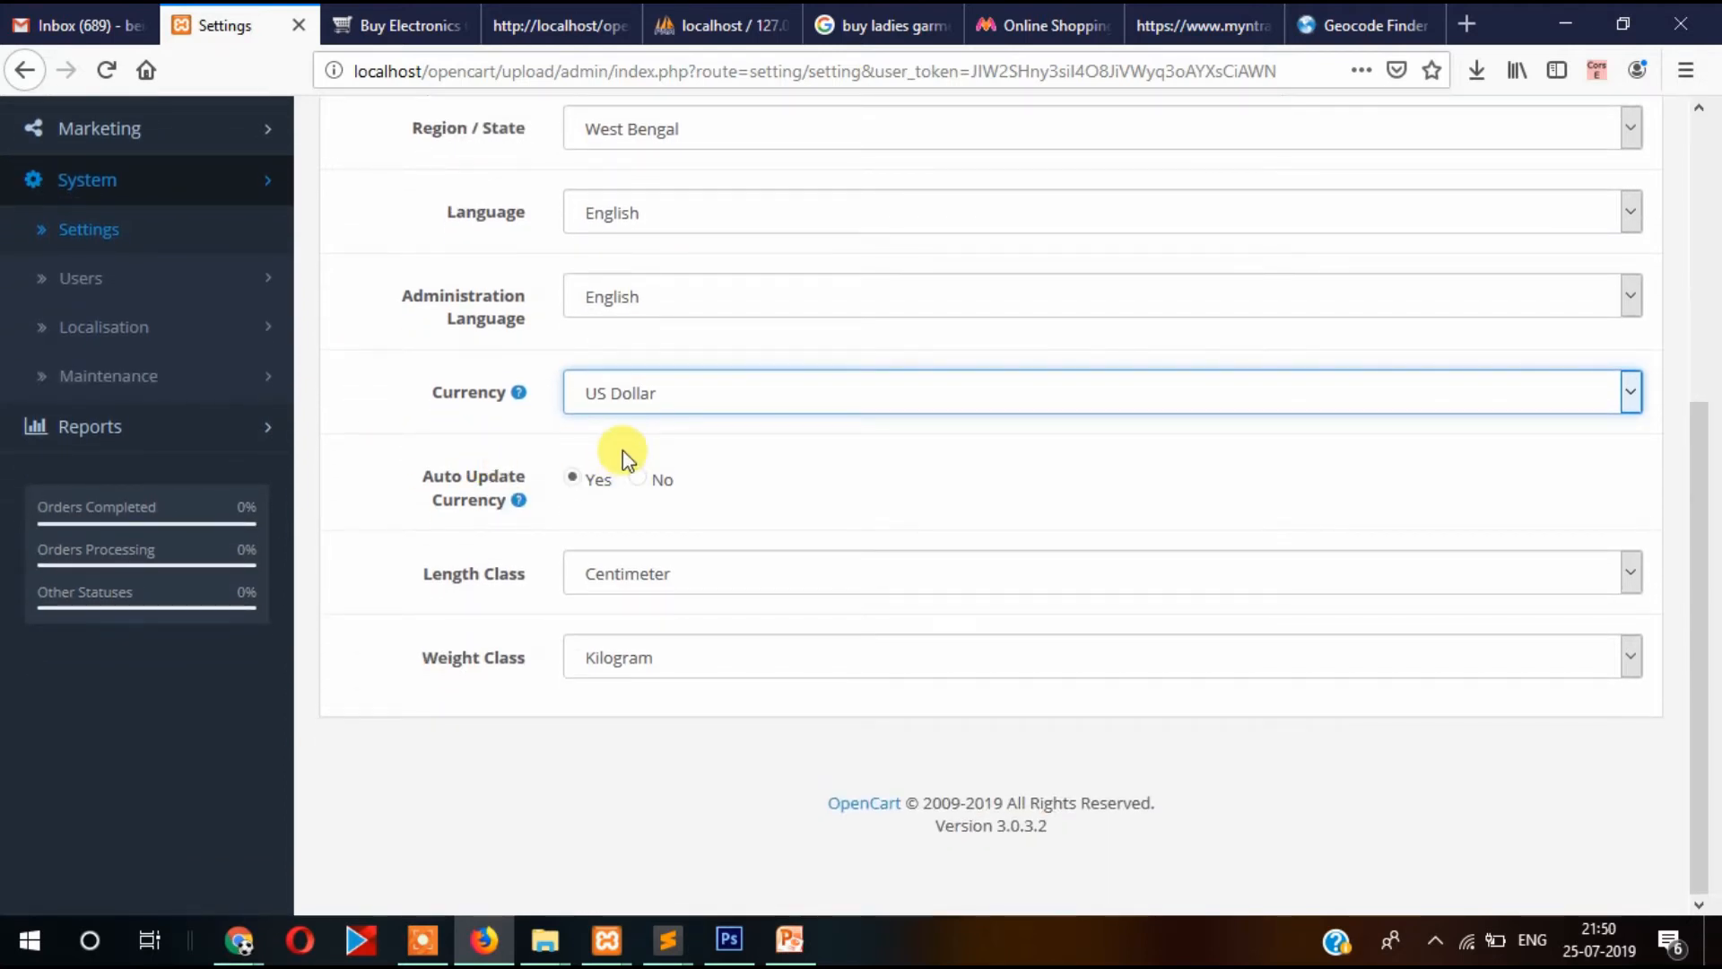
{"action": "left_click", "coordinate": [647, 403]}
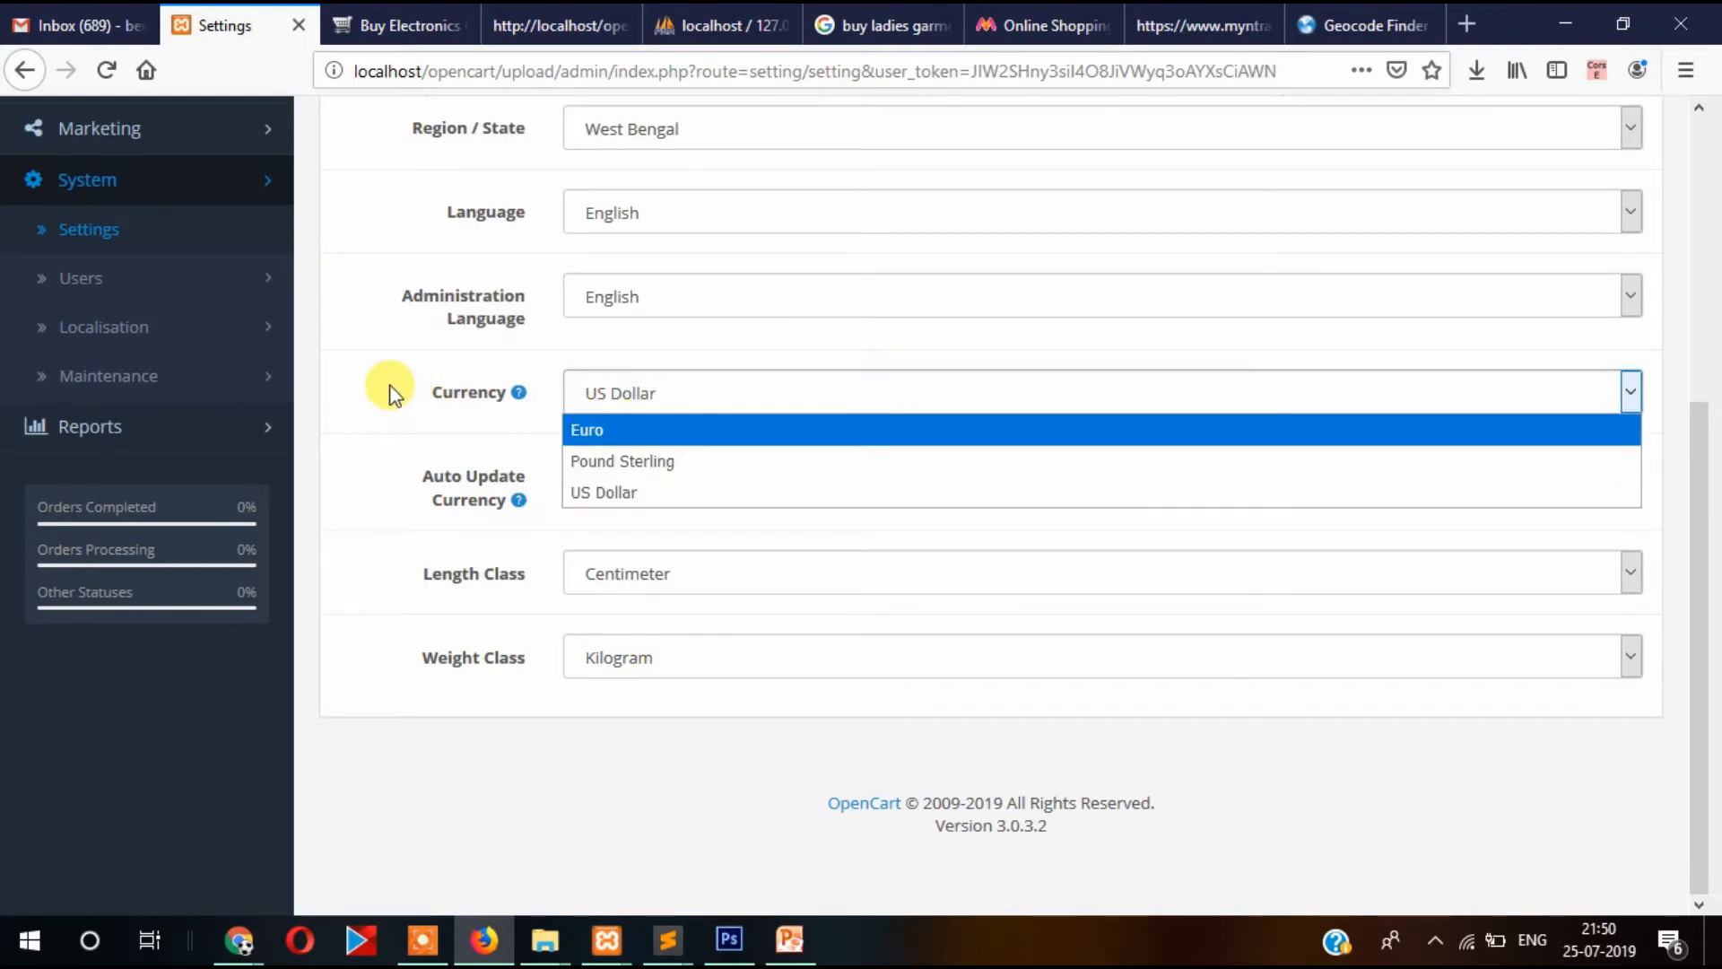
{"action": "left_click", "coordinate": [390, 386]}
{"action": "left_click", "coordinate": [677, 395]}
{"action": "left_click", "coordinate": [350, 393]}
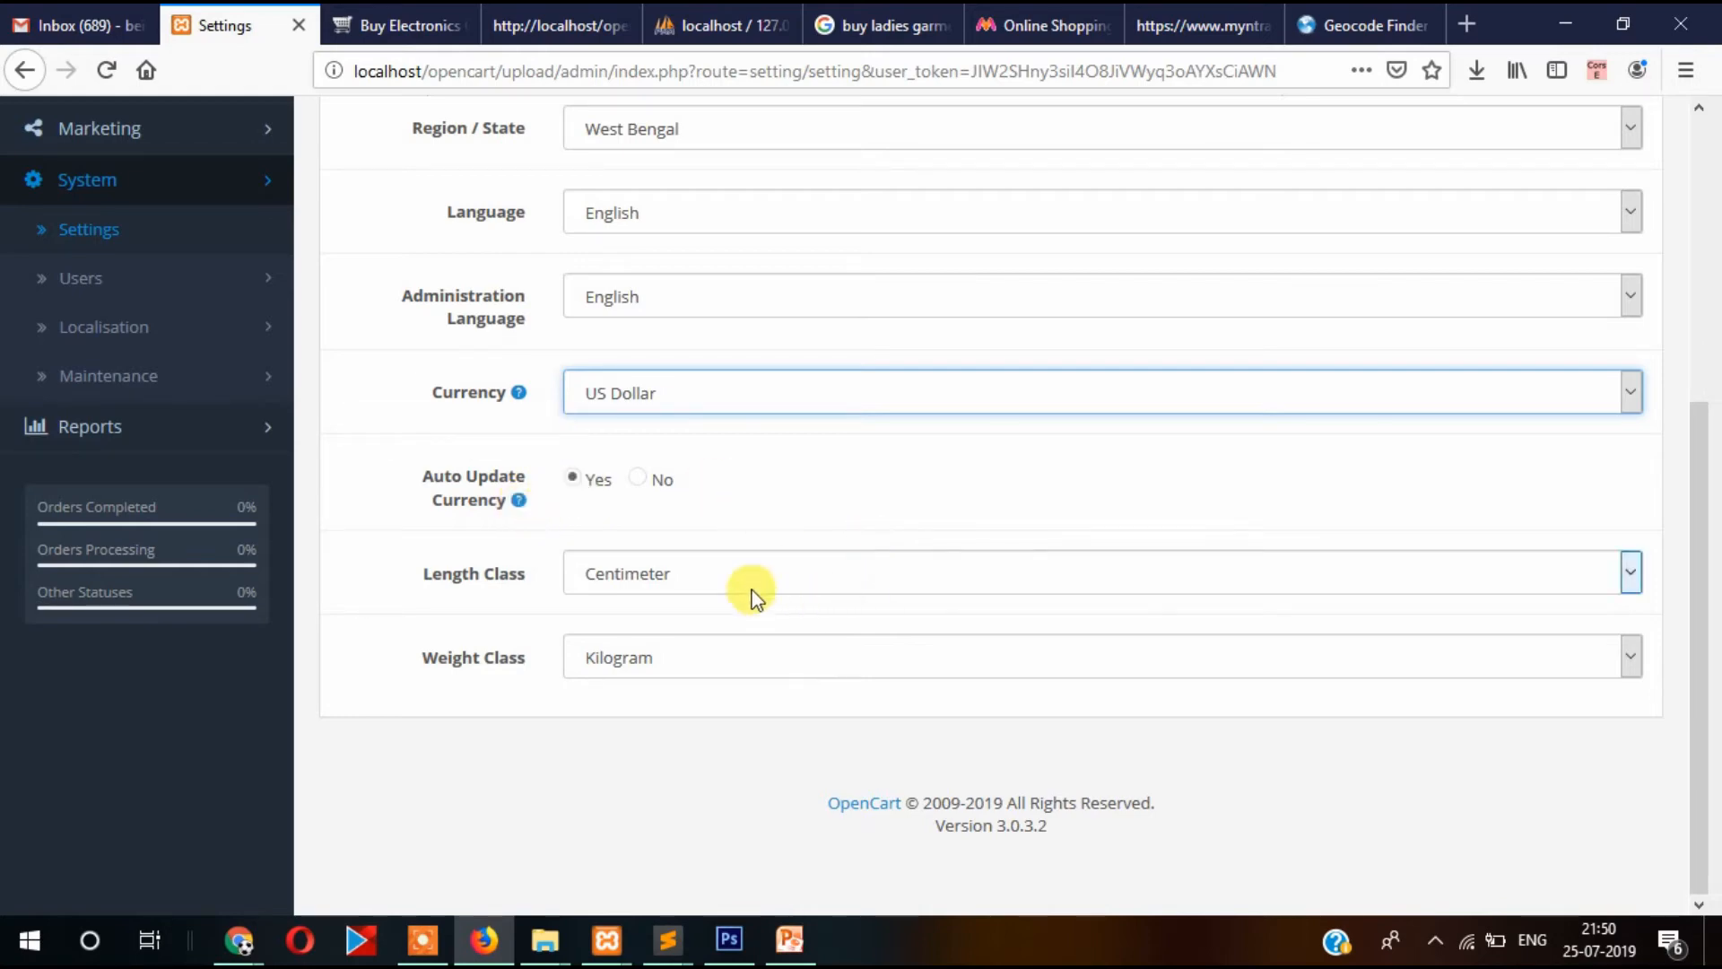
{"action": "mouse_move", "coordinate": [439, 475]}
{"action": "left_click", "coordinate": [655, 579]}
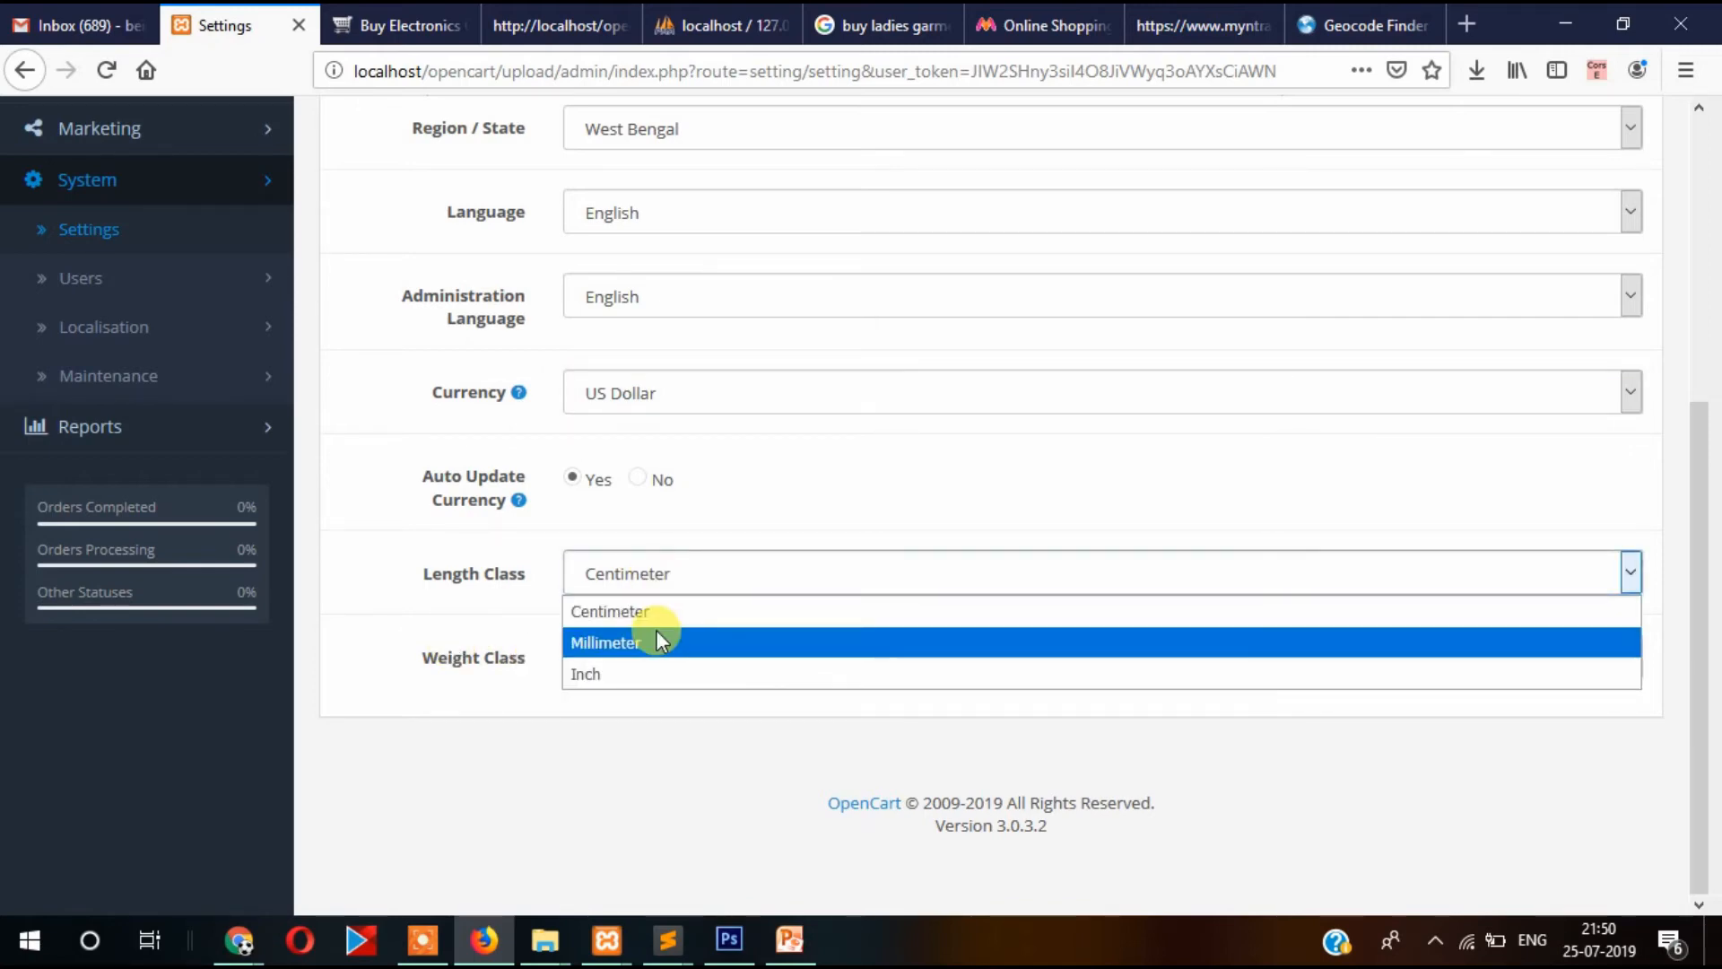
{"action": "left_click", "coordinate": [504, 738]}
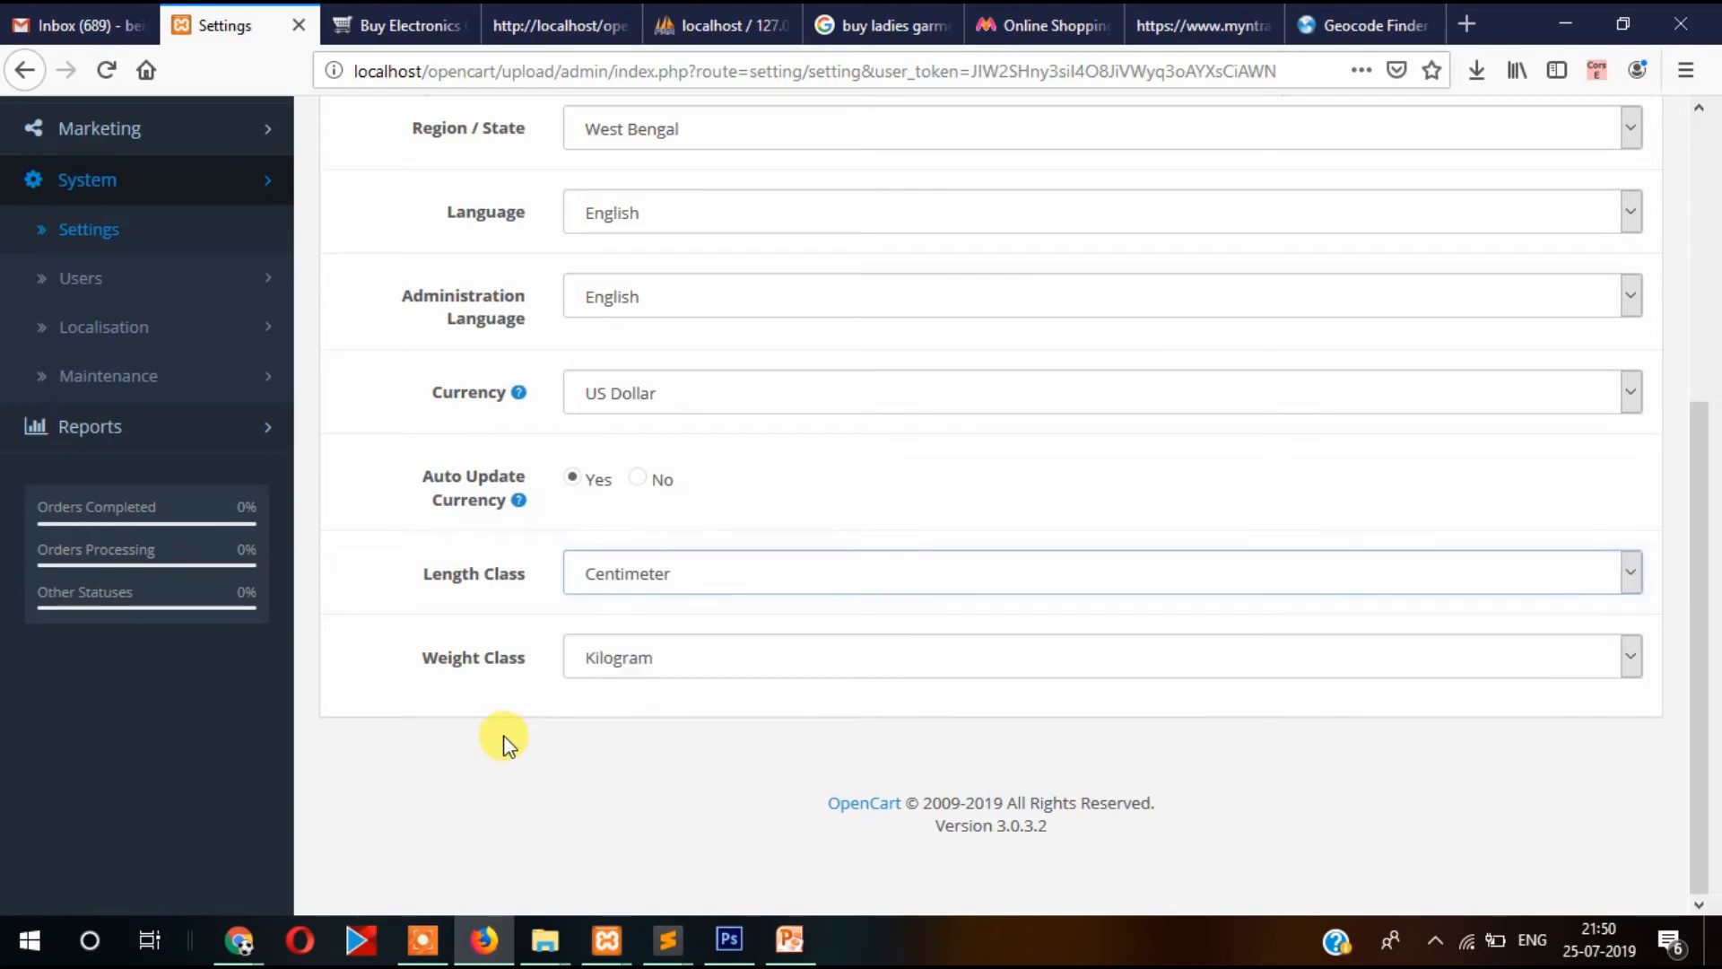
{"action": "scroll", "coordinate": [592, 615], "scroll_direction": "up", "scroll_amount": 5}
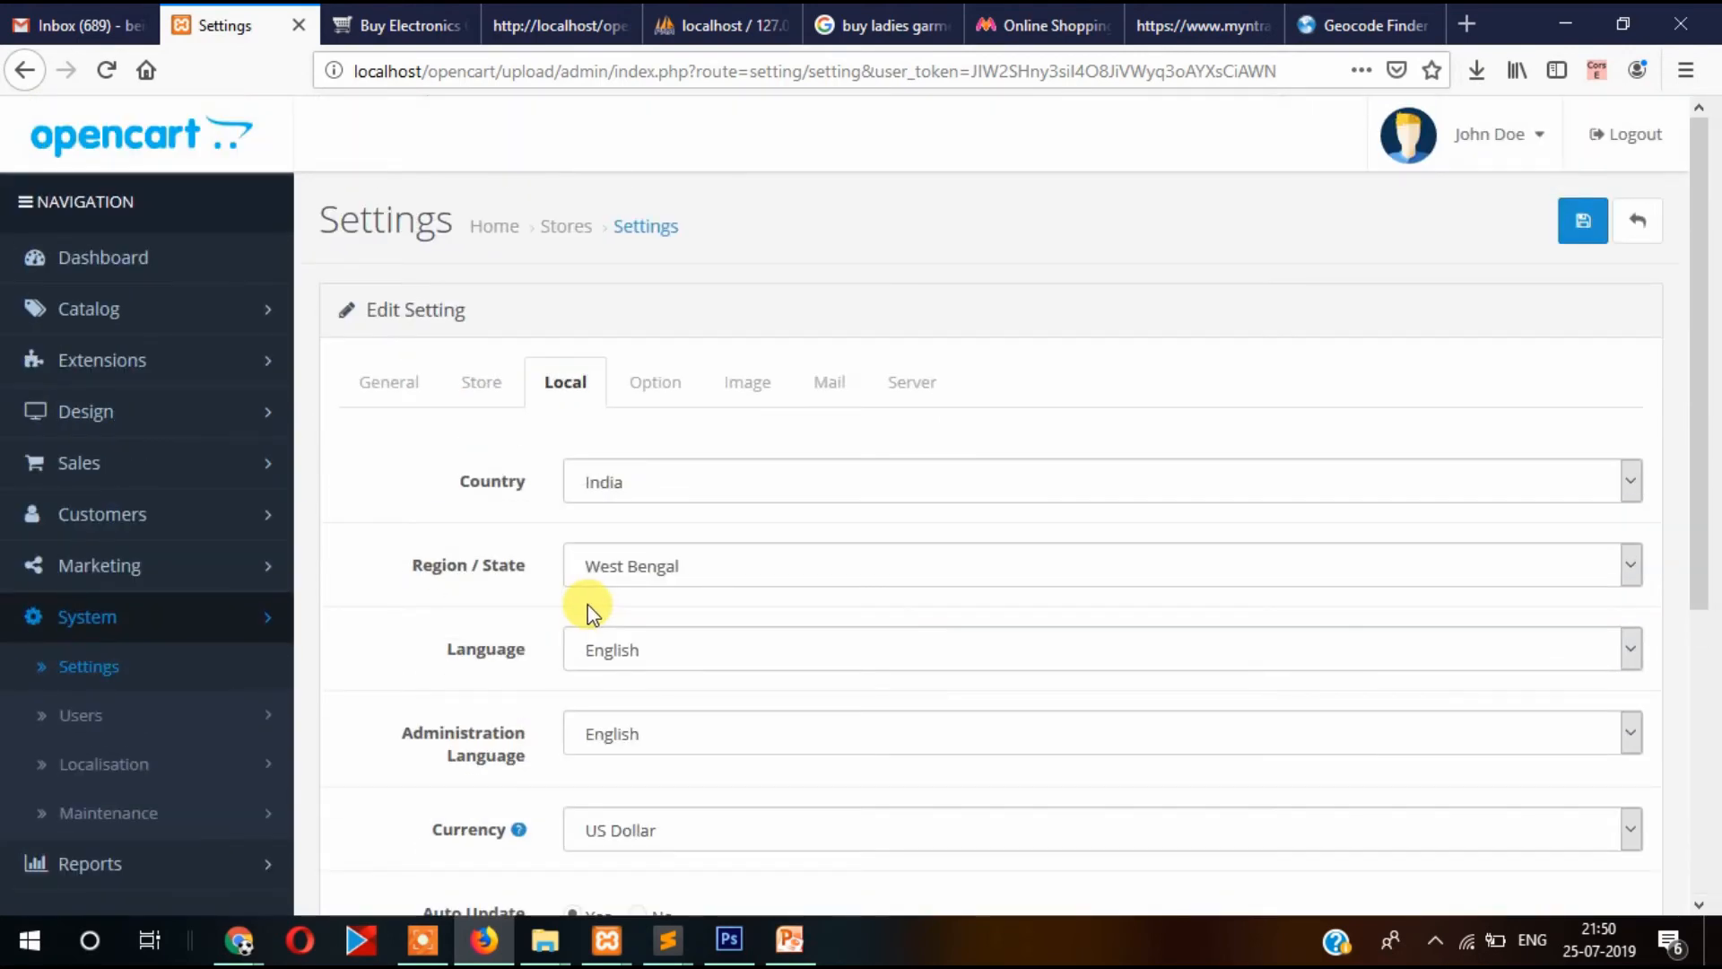
Show the Option settings, where Category Product Count is set to Yes.
{"action": "scroll", "coordinate": [588, 606], "scroll_direction": "down", "scroll_amount": 3}
{"action": "scroll", "coordinate": [589, 607], "scroll_direction": "up", "scroll_amount": 3}
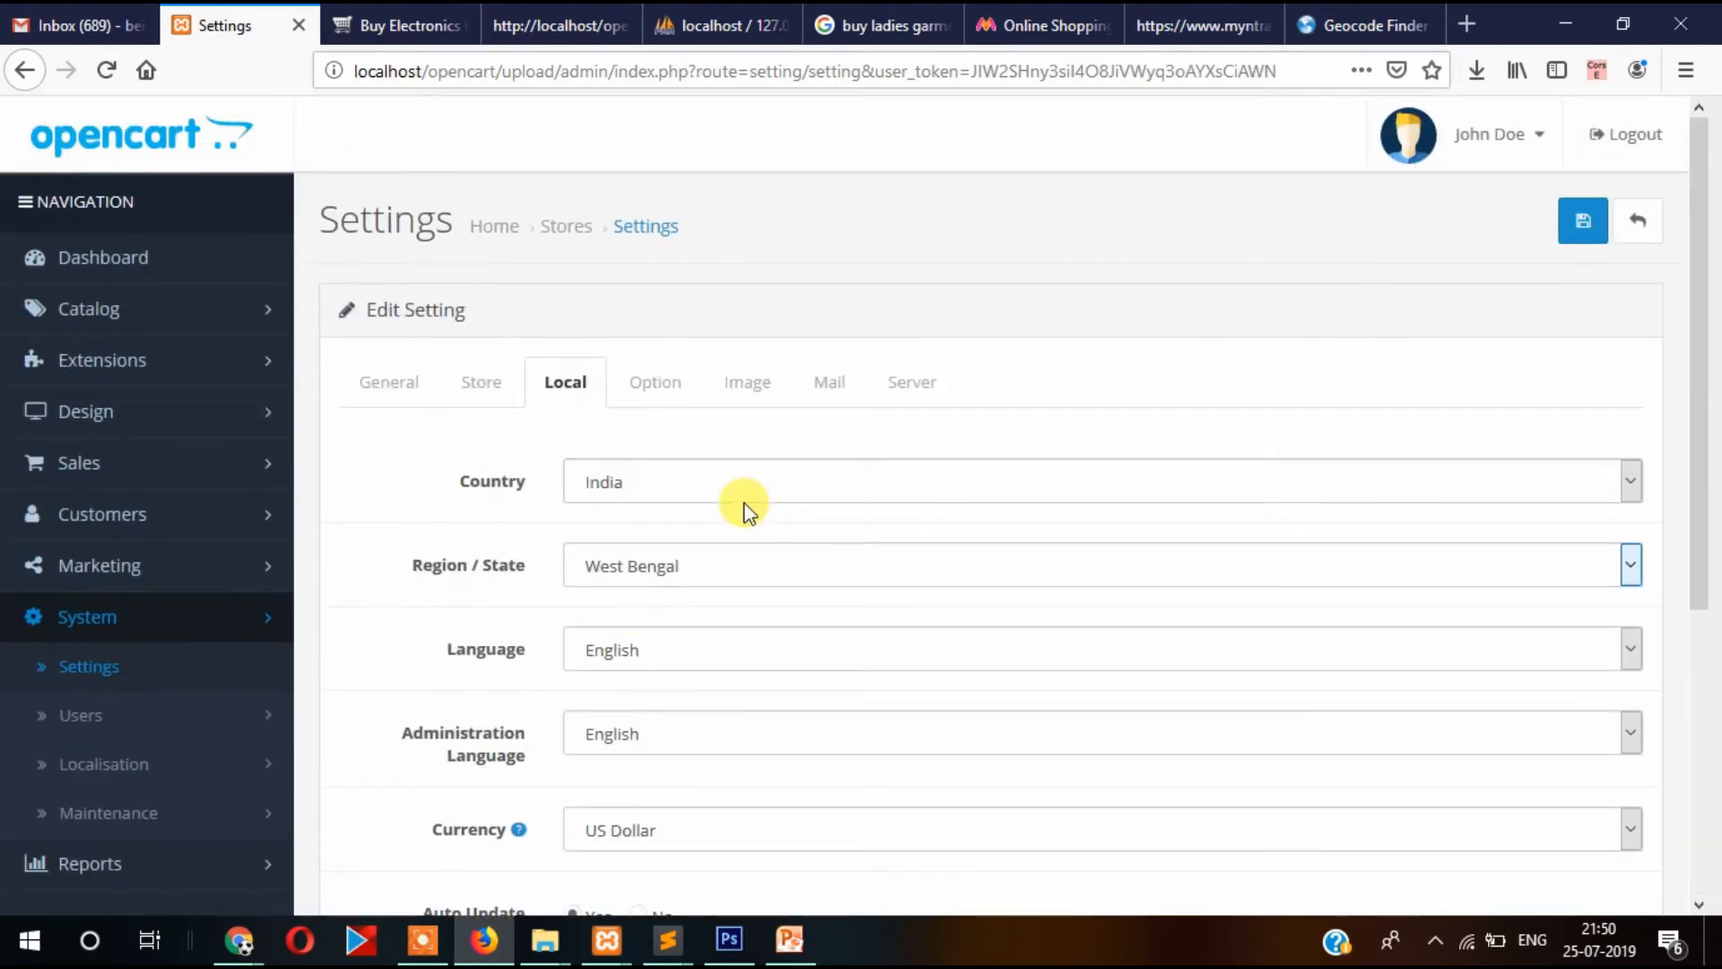
{"action": "left_click", "coordinate": [659, 396]}
{"action": "scroll", "coordinate": [821, 554], "scroll_direction": "down", "scroll_amount": 3}
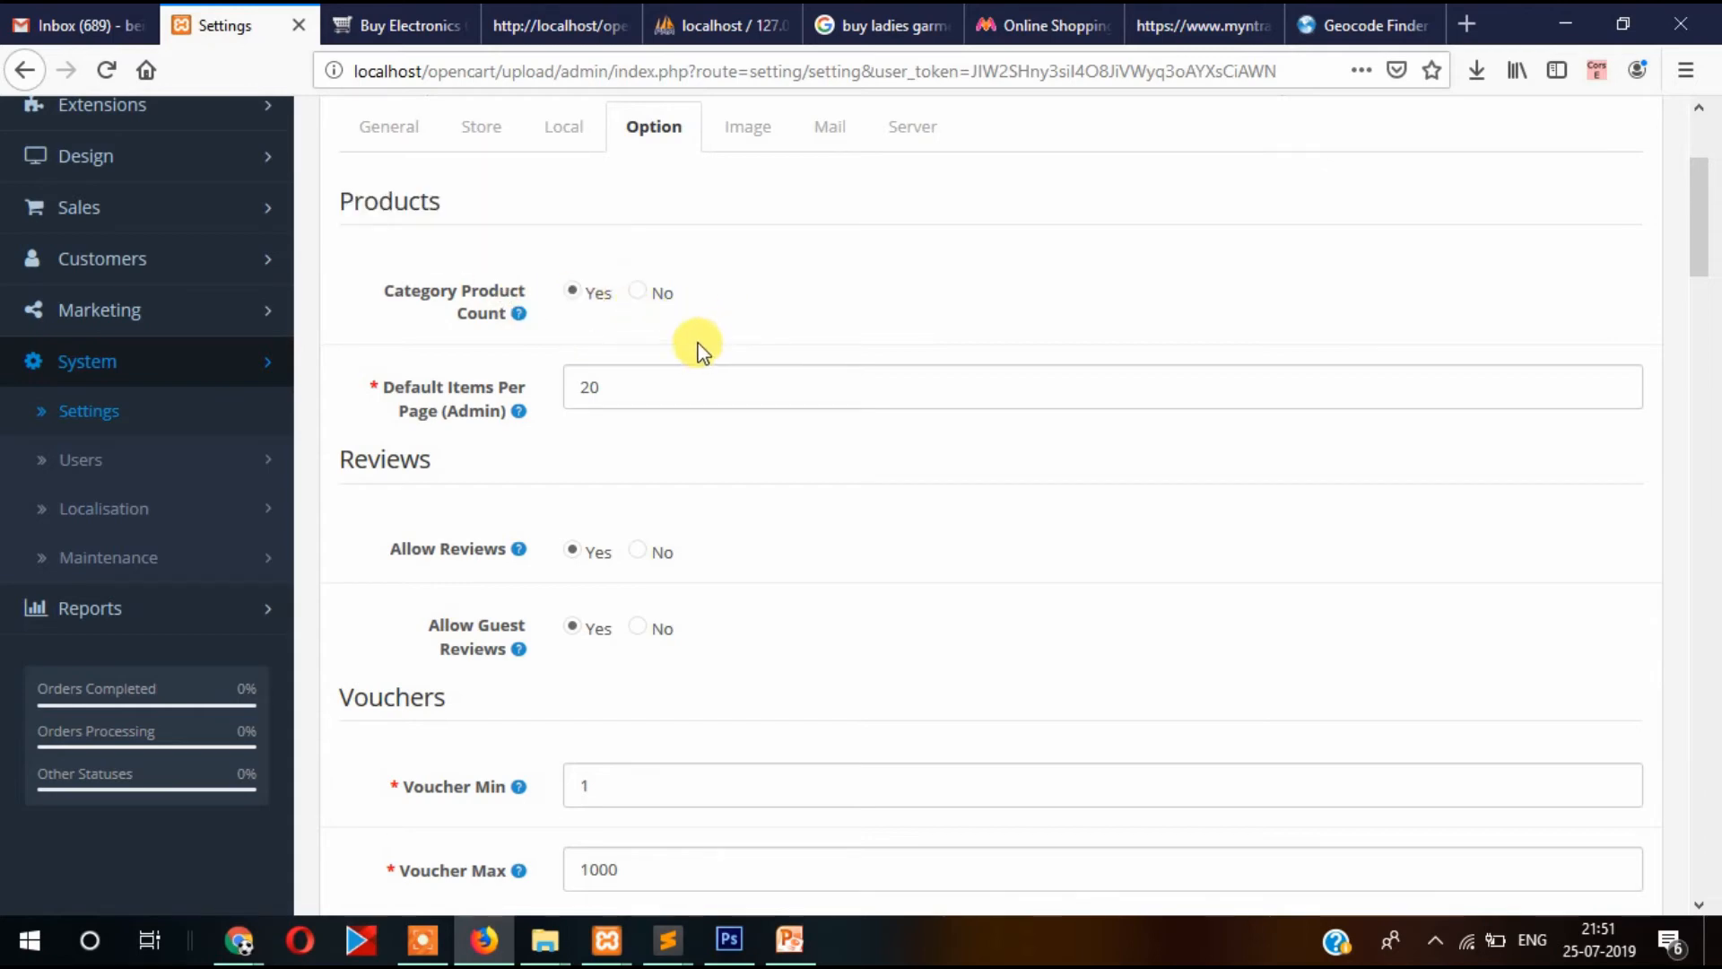
Check the product counts in the storefront's category menus, then return to the admin settings.
{"action": "left_click", "coordinate": [386, 25]}
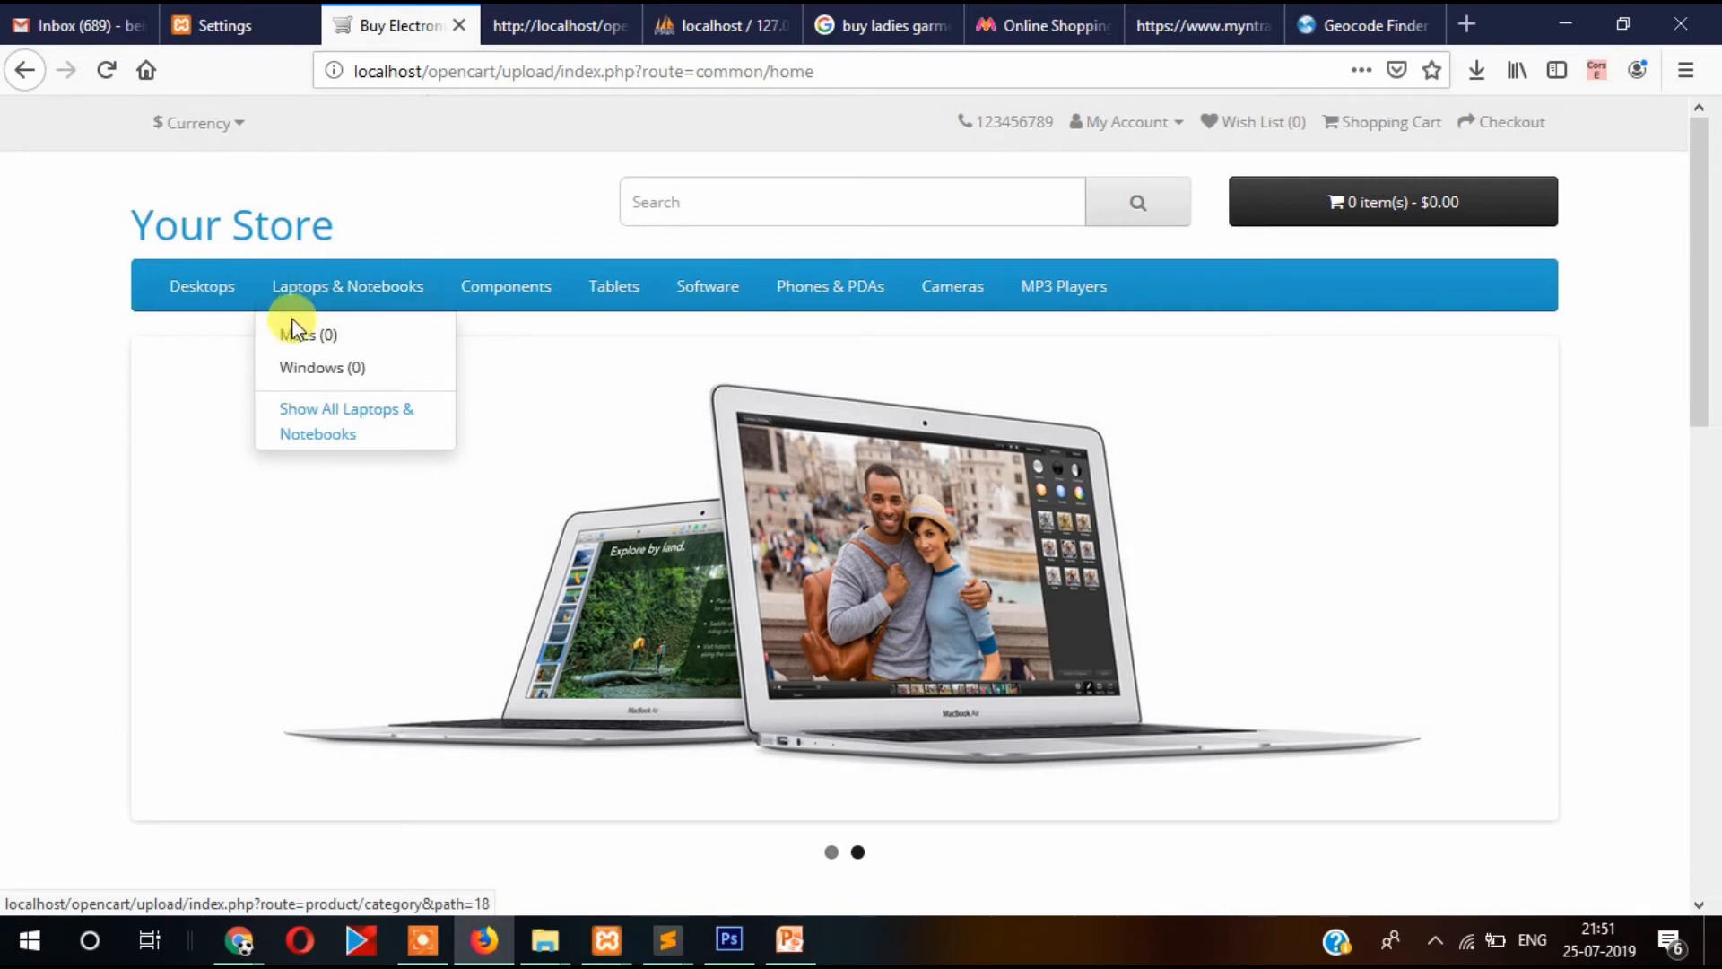
{"action": "mouse_move", "coordinate": [204, 294]}
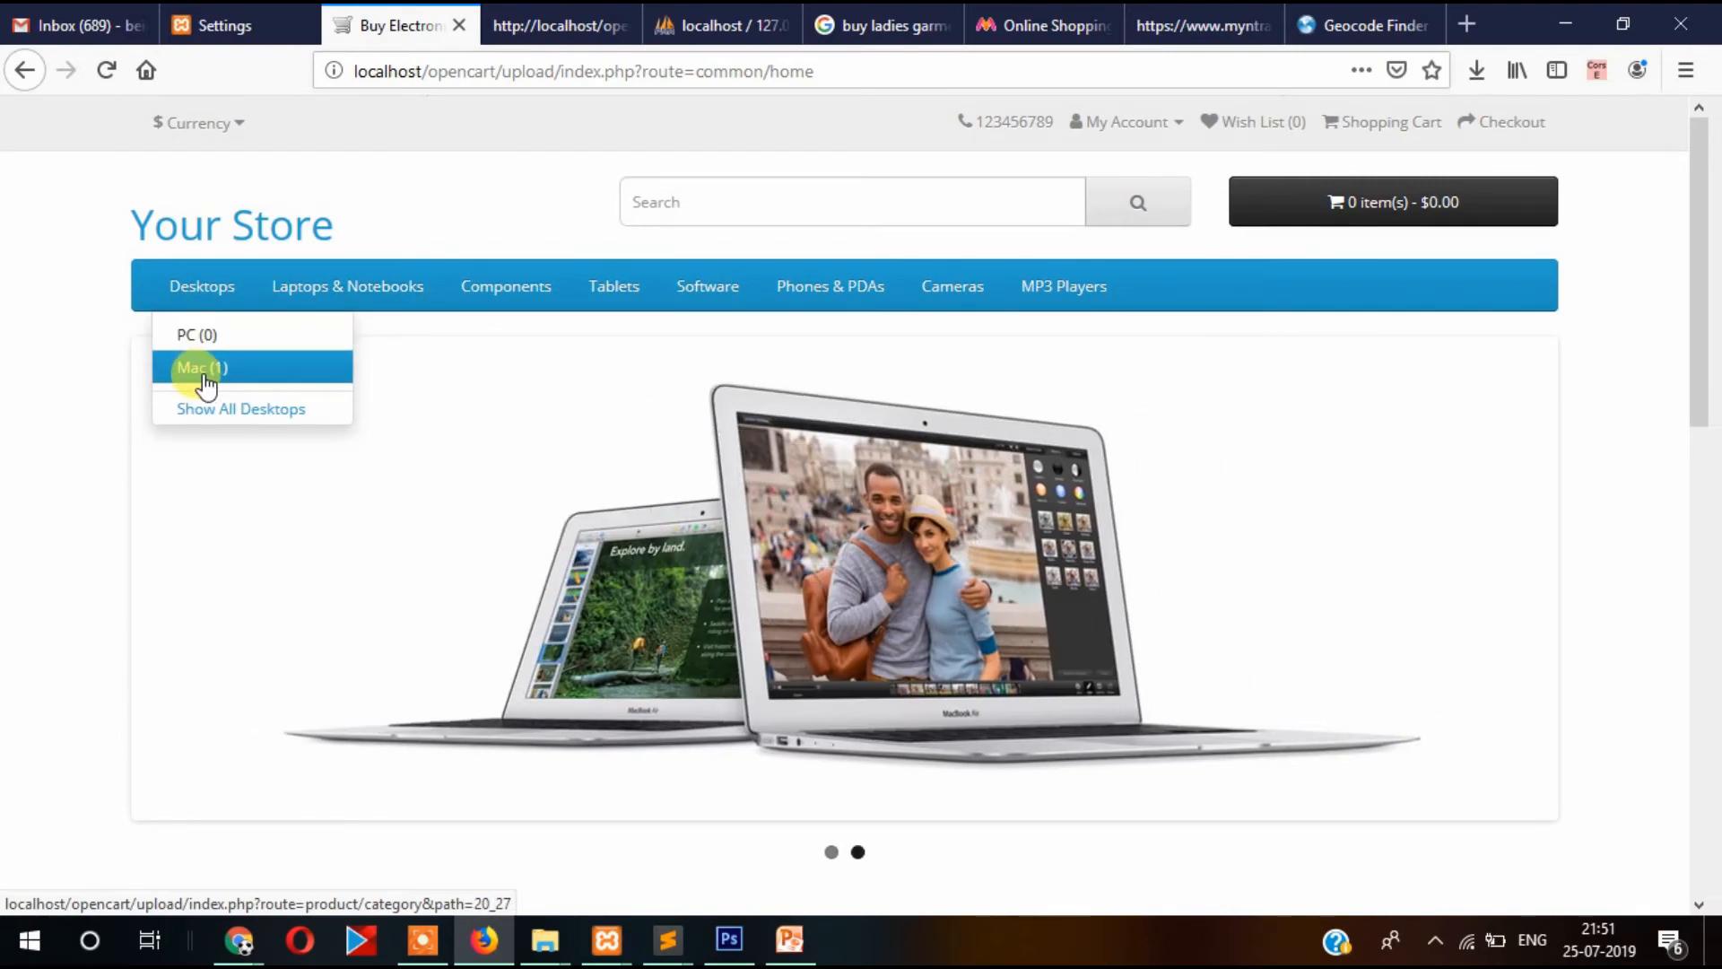
{"action": "mouse_move", "coordinate": [301, 288]}
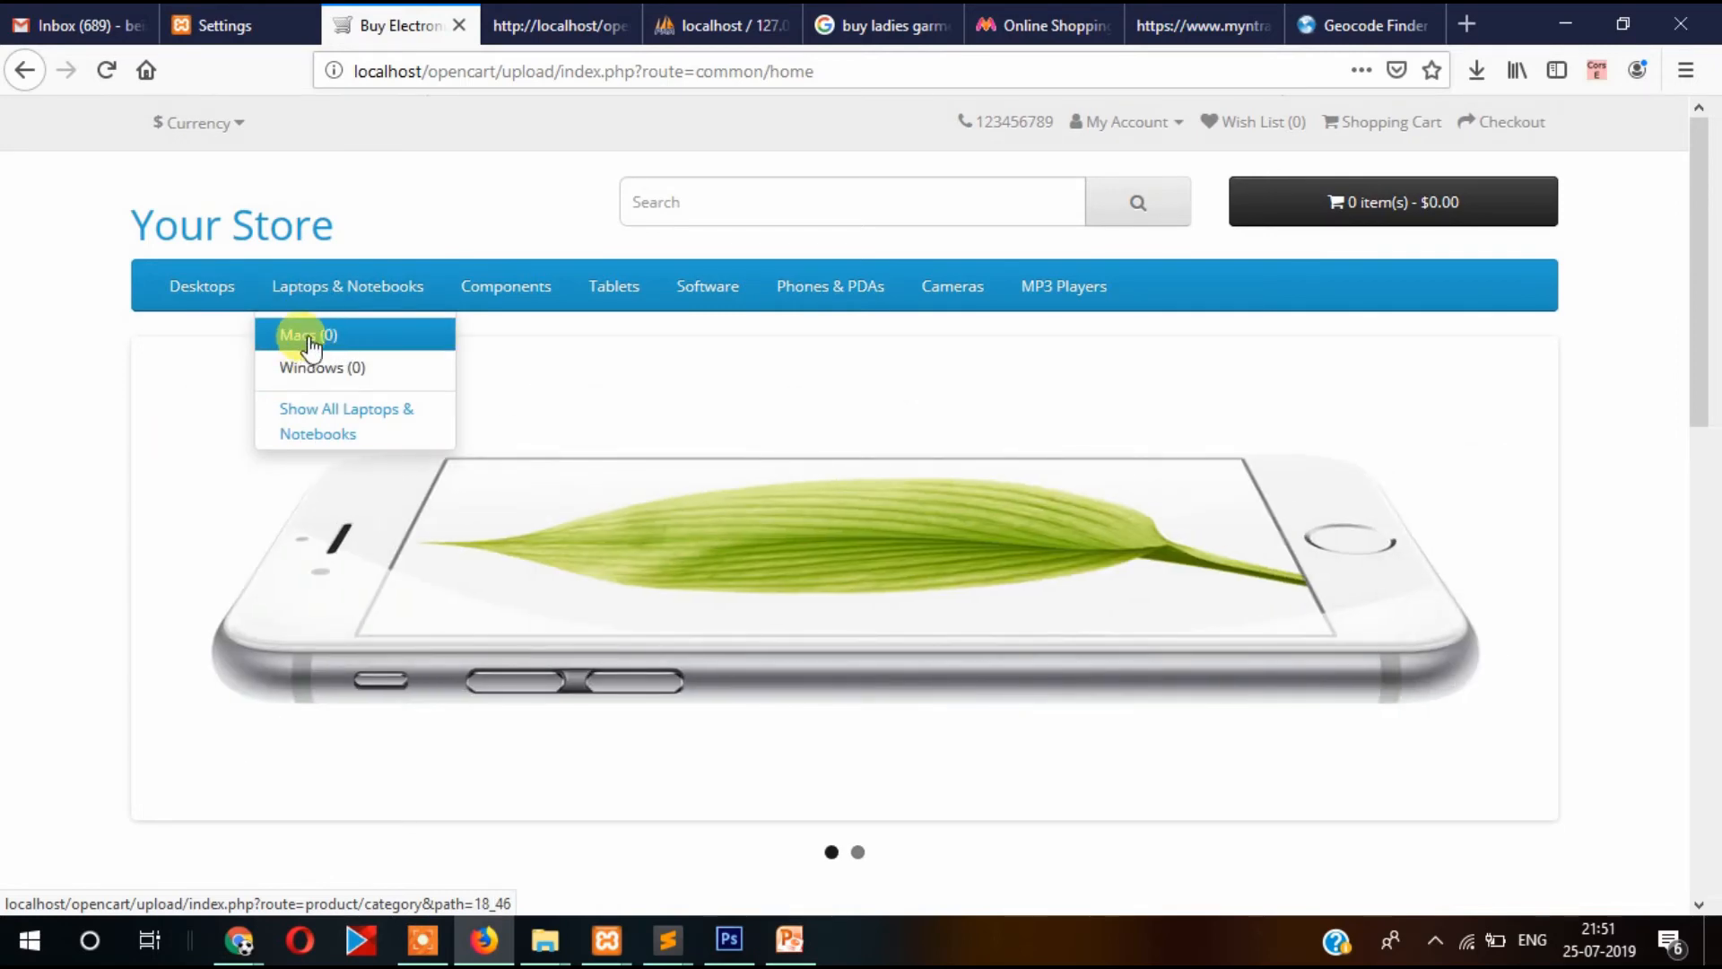
{"action": "mouse_move", "coordinate": [488, 301]}
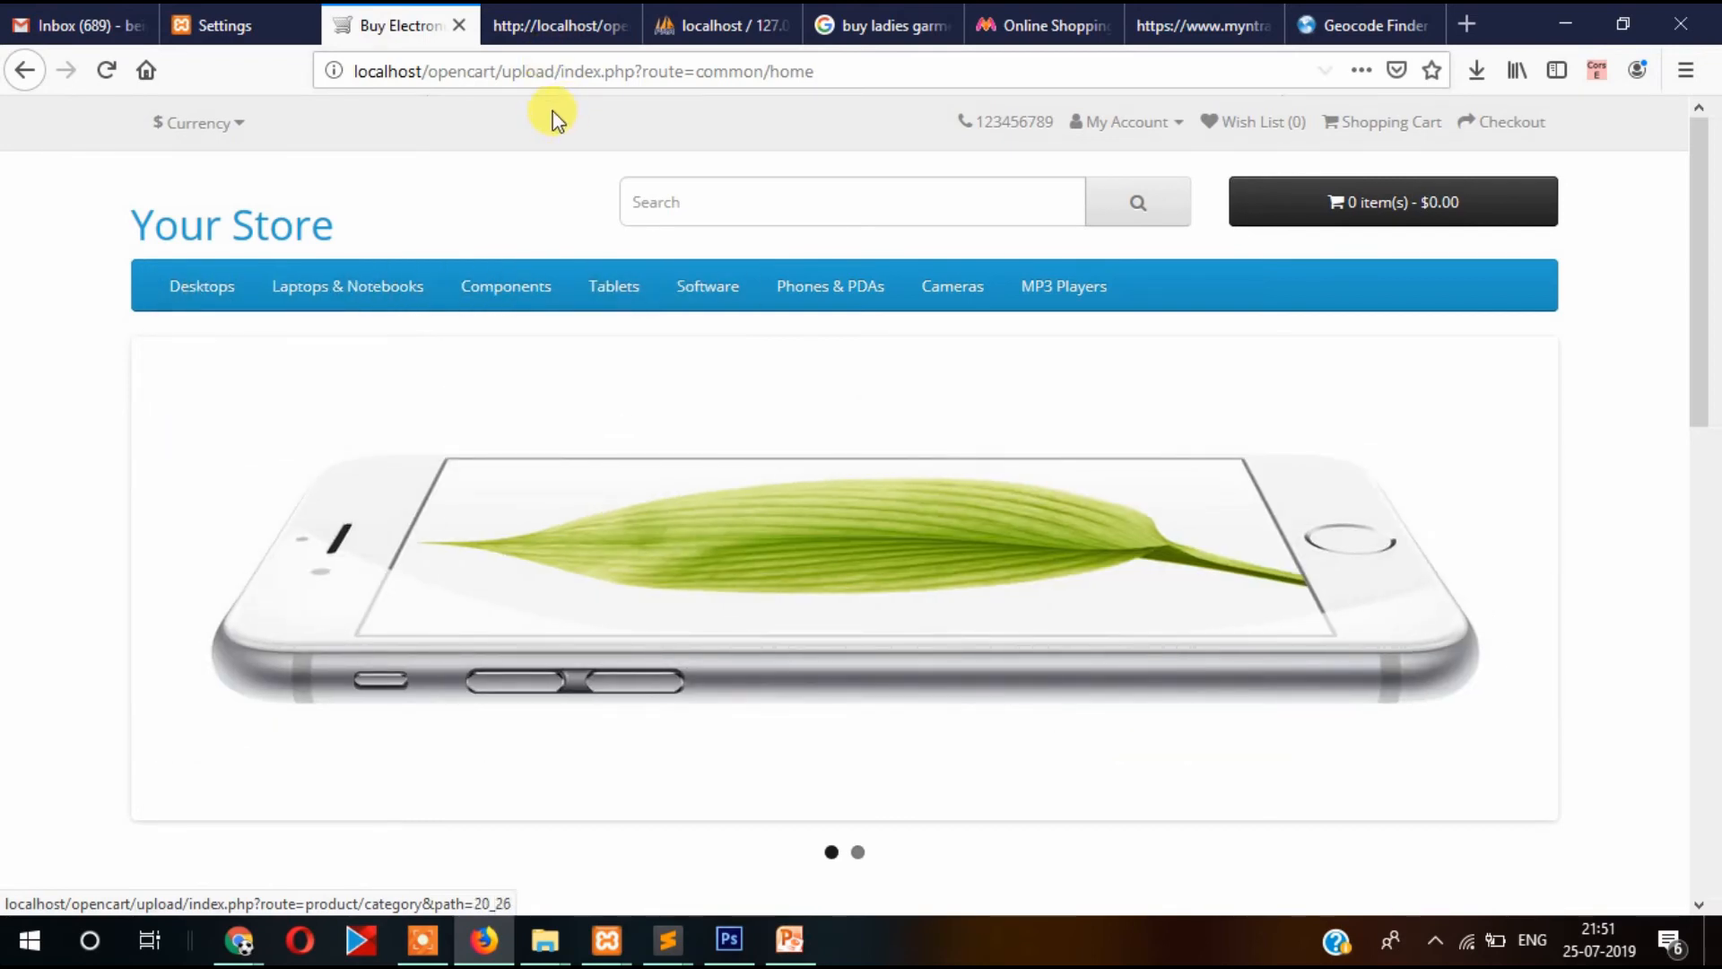
{"action": "left_click", "coordinate": [237, 27]}
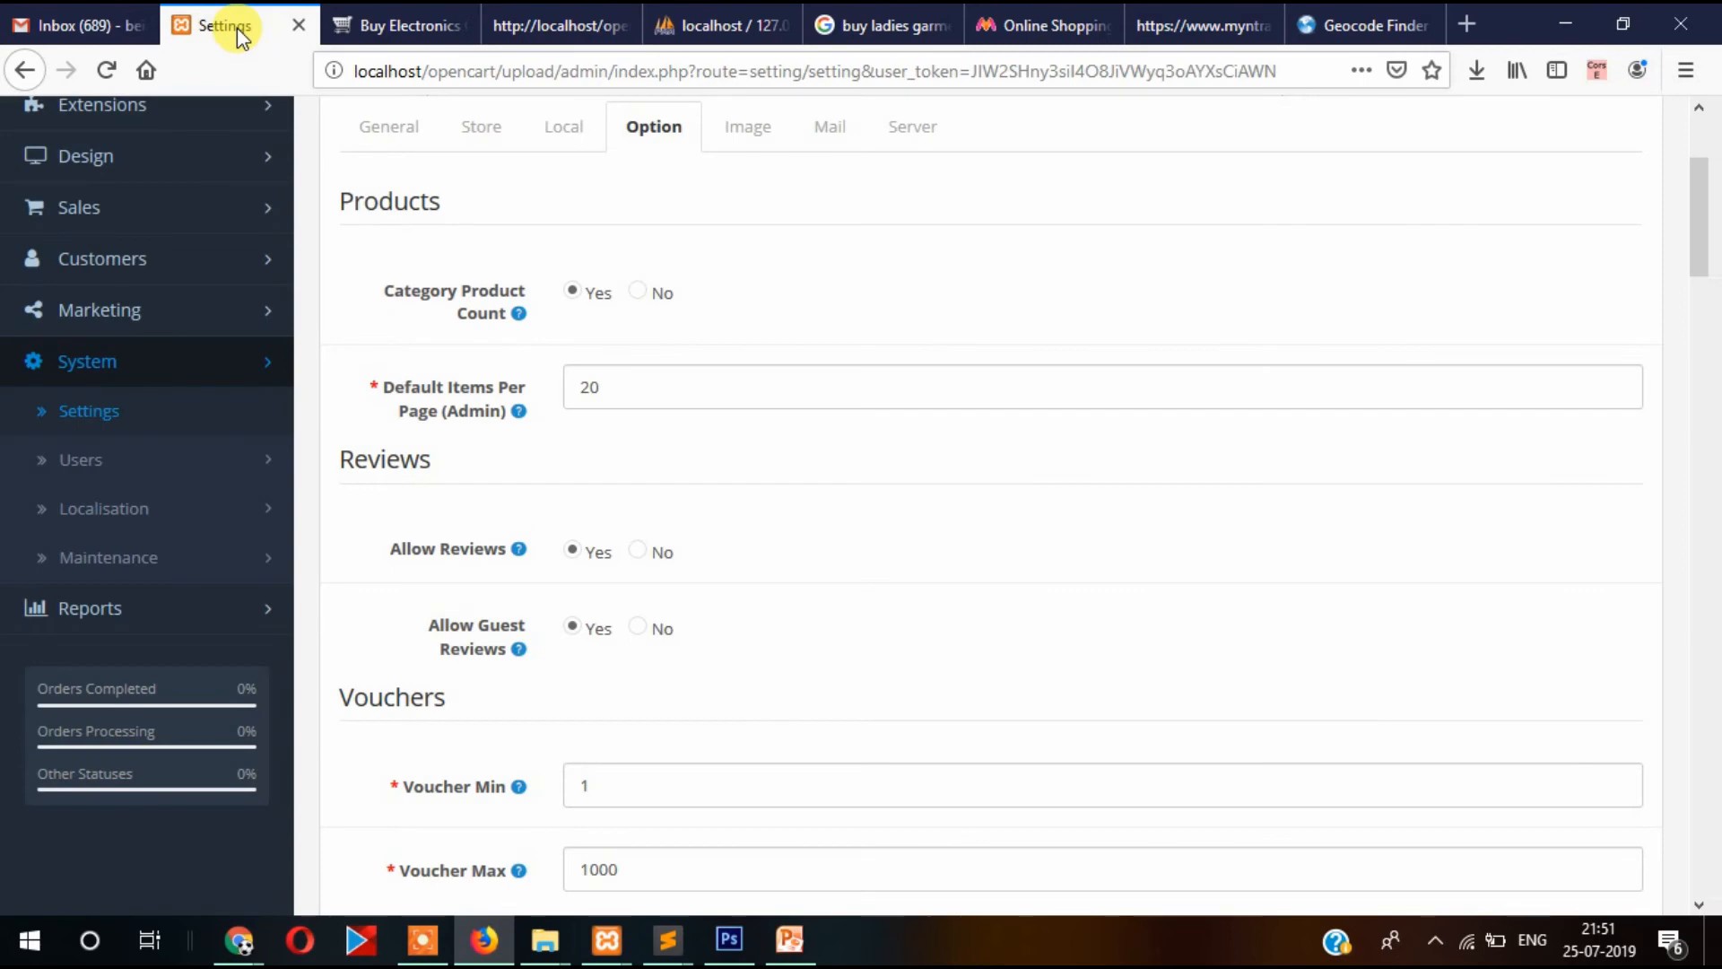
Set Category Product Count to No and save the store settings.
{"action": "left_click", "coordinate": [637, 293]}
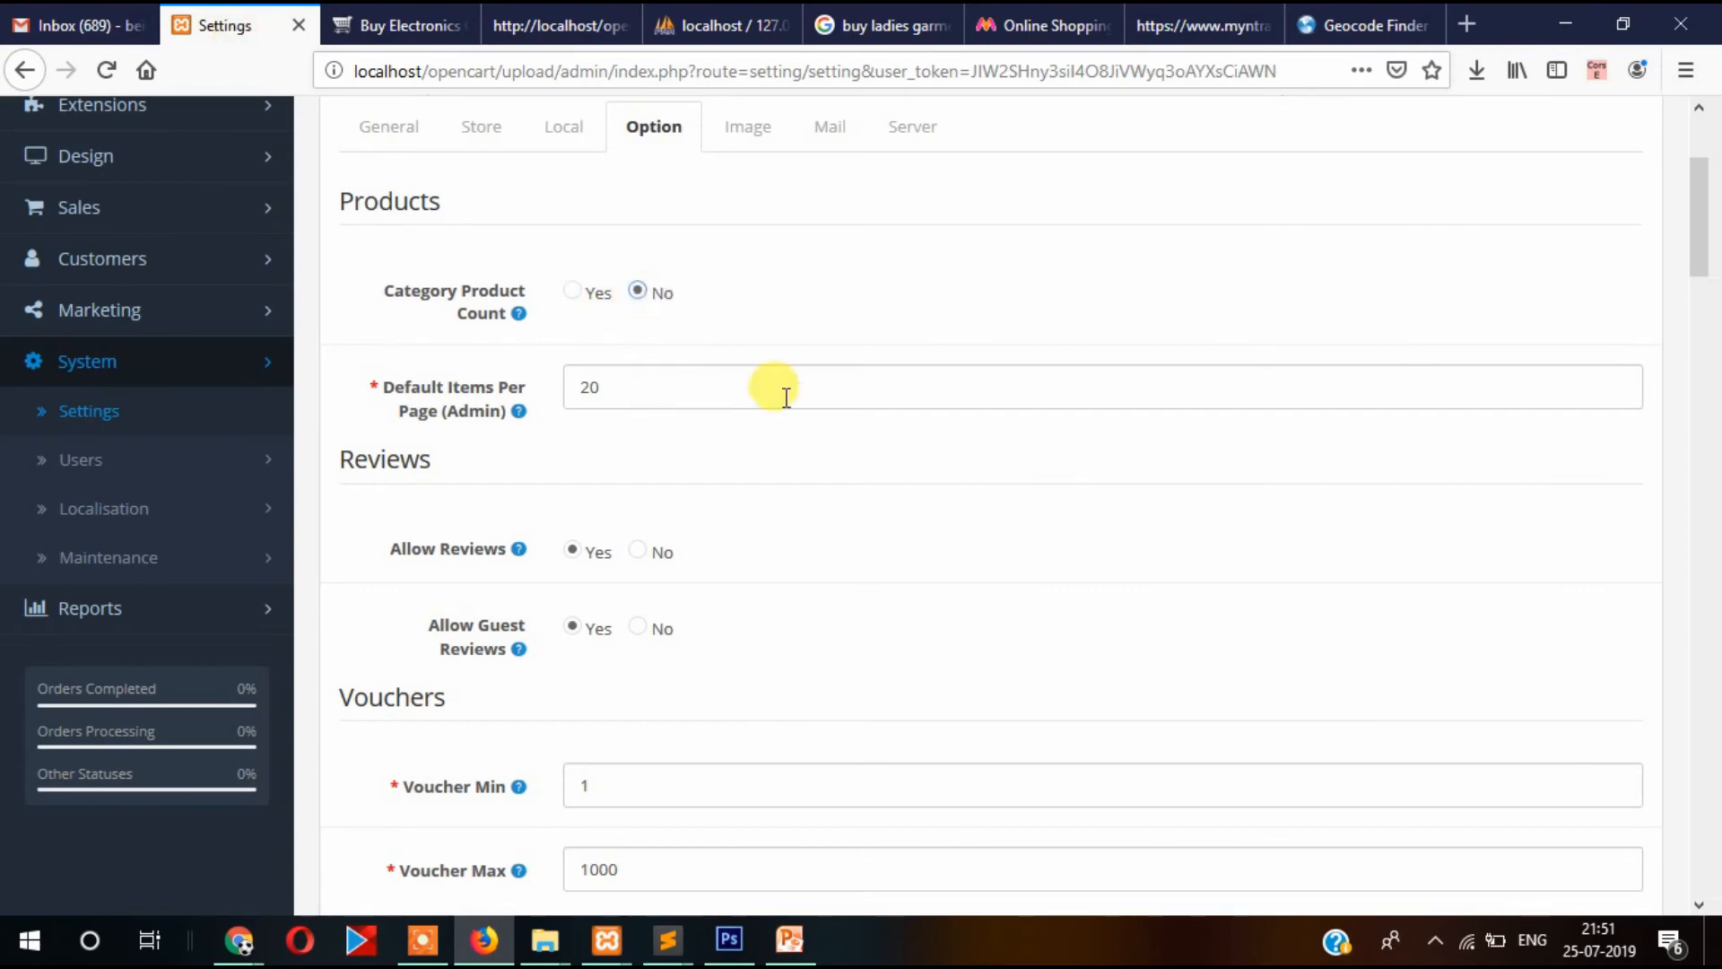
{"action": "scroll", "coordinate": [1341, 448], "scroll_direction": "down", "scroll_amount": 15}
{"action": "scroll", "coordinate": [1345, 444], "scroll_direction": "down", "scroll_amount": 15}
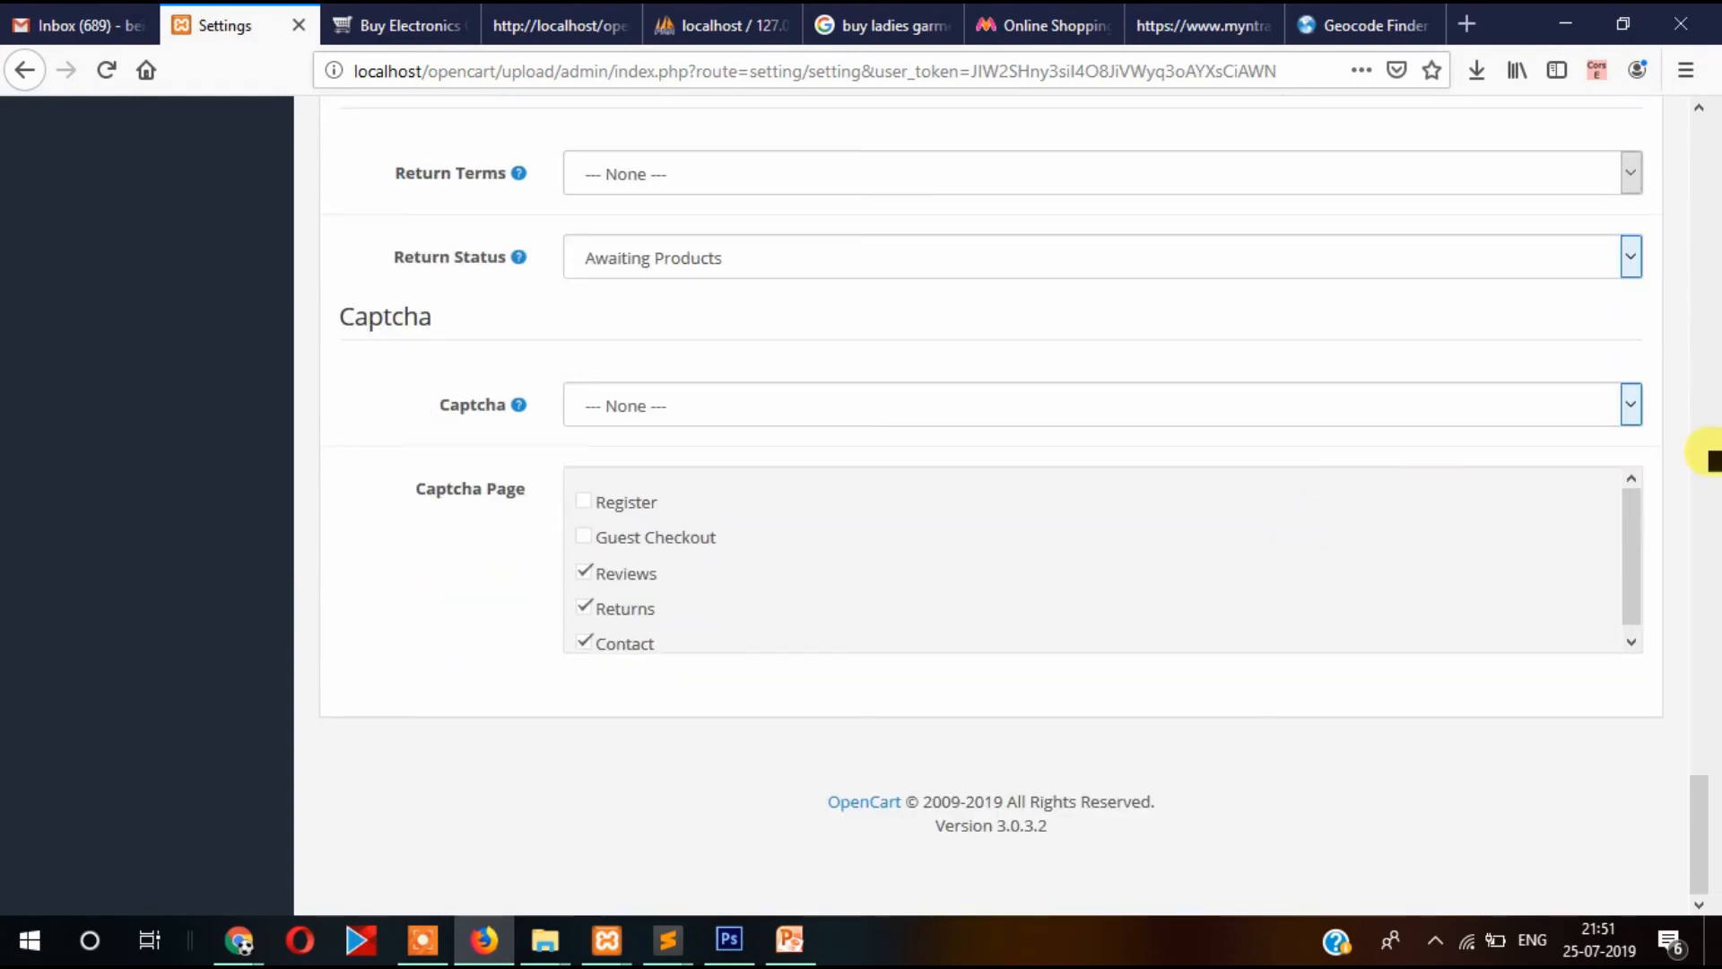
{"action": "scroll", "coordinate": [1660, 511], "scroll_direction": "up", "scroll_amount": 20}
{"action": "scroll", "coordinate": [1636, 517], "scroll_direction": "up", "scroll_amount": 15}
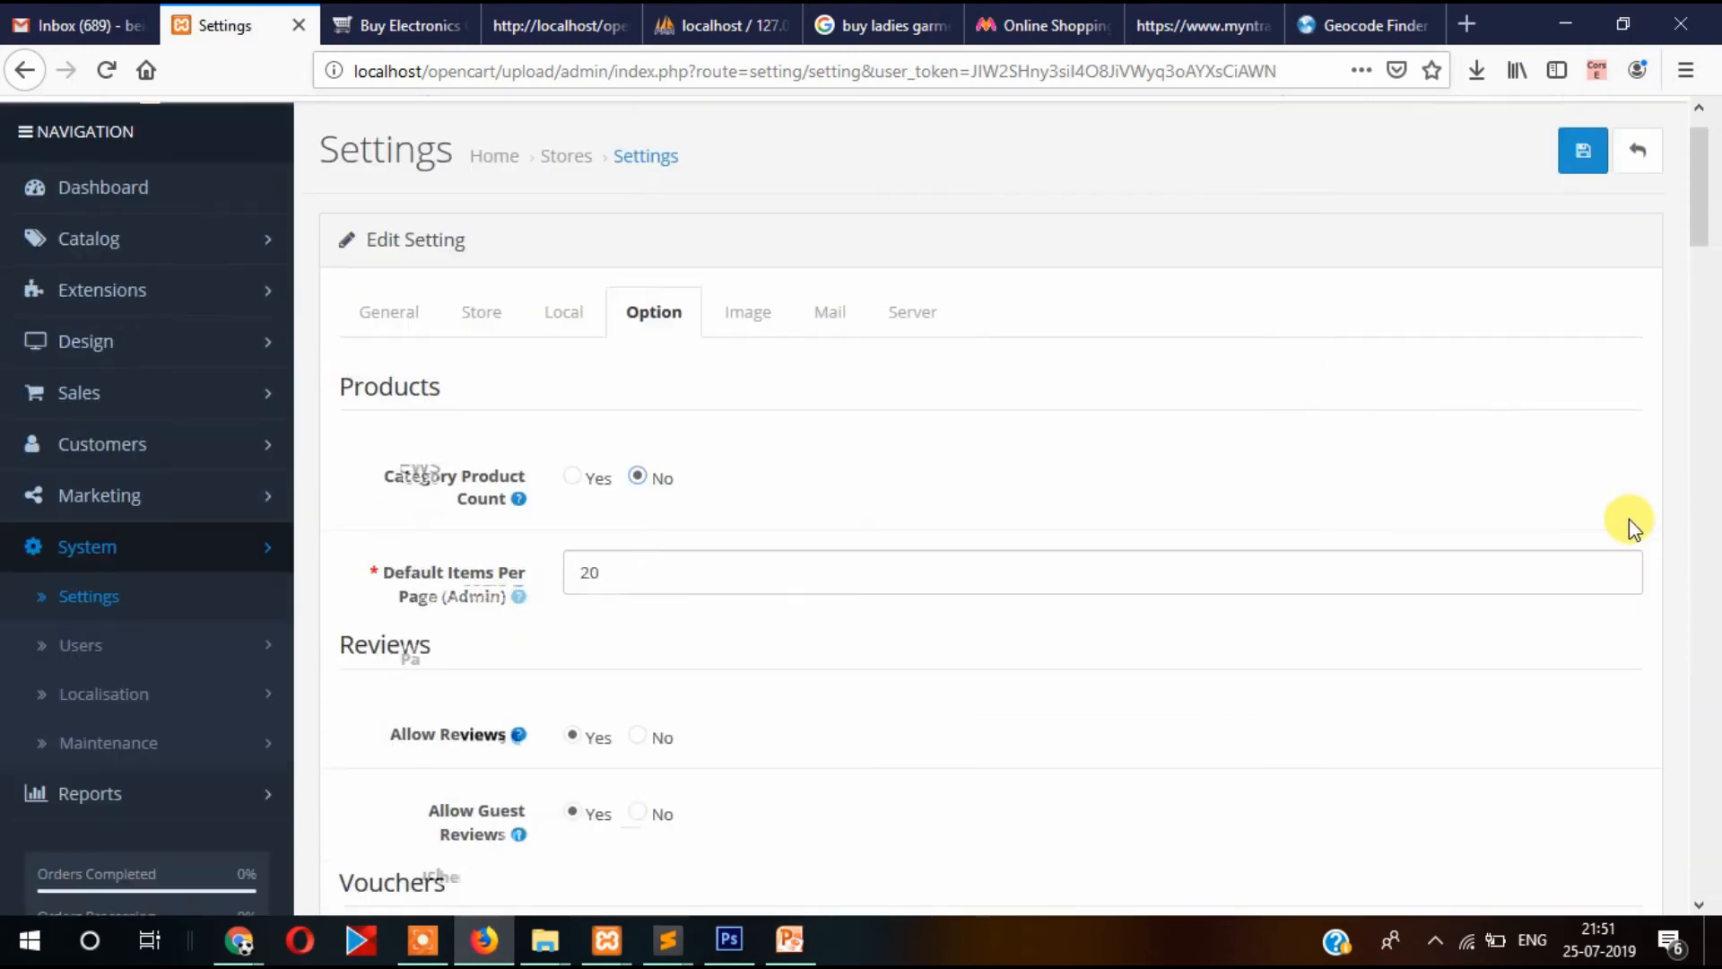
{"action": "left_click", "coordinate": [1580, 220]}
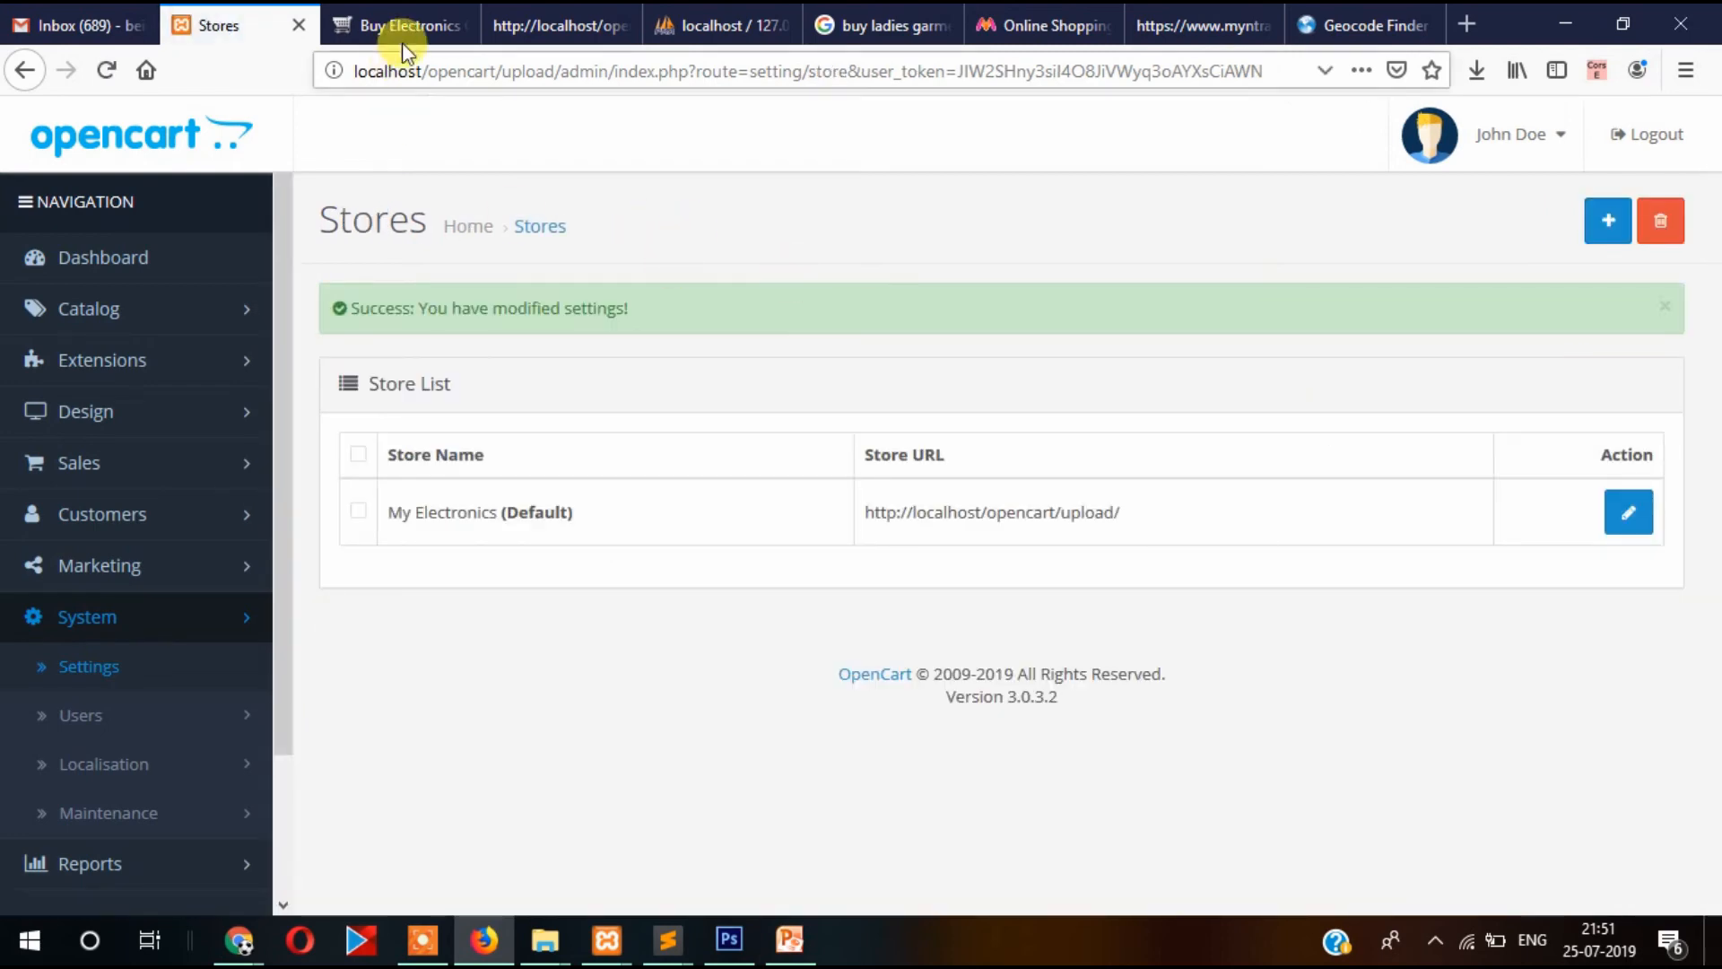
Confirm the storefront now shows My Electronics, then return to the admin Stores list.
{"action": "left_click", "coordinate": [403, 45]}
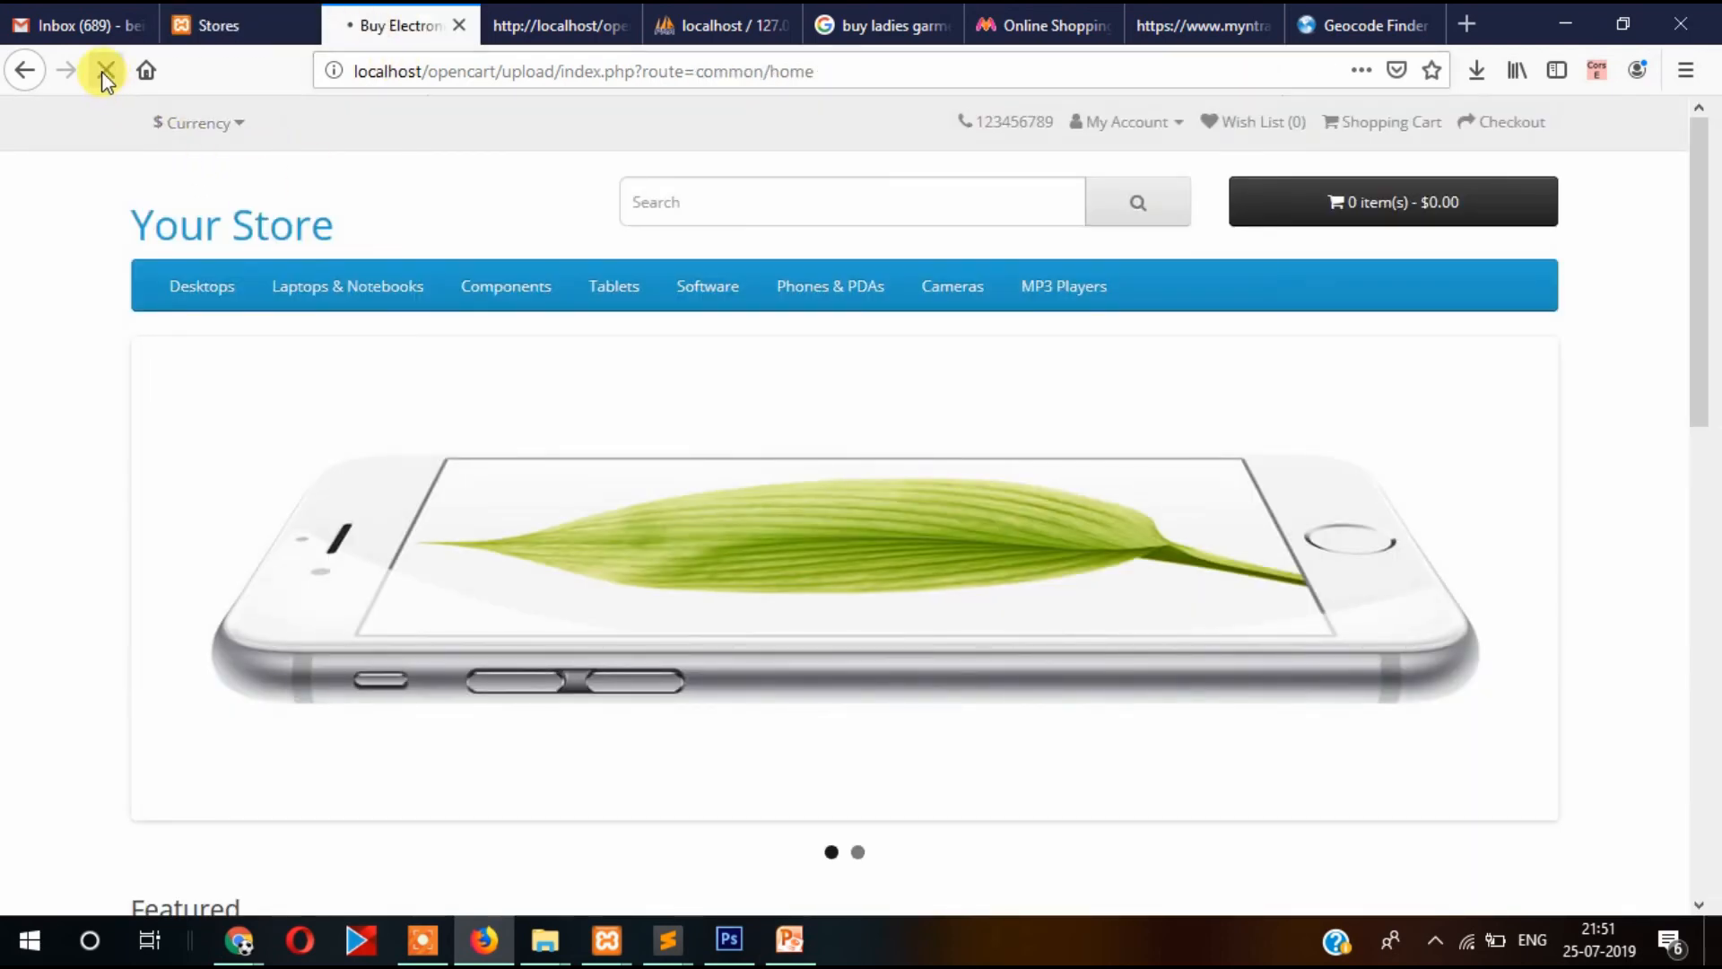
{"action": "mouse_move", "coordinate": [203, 293]}
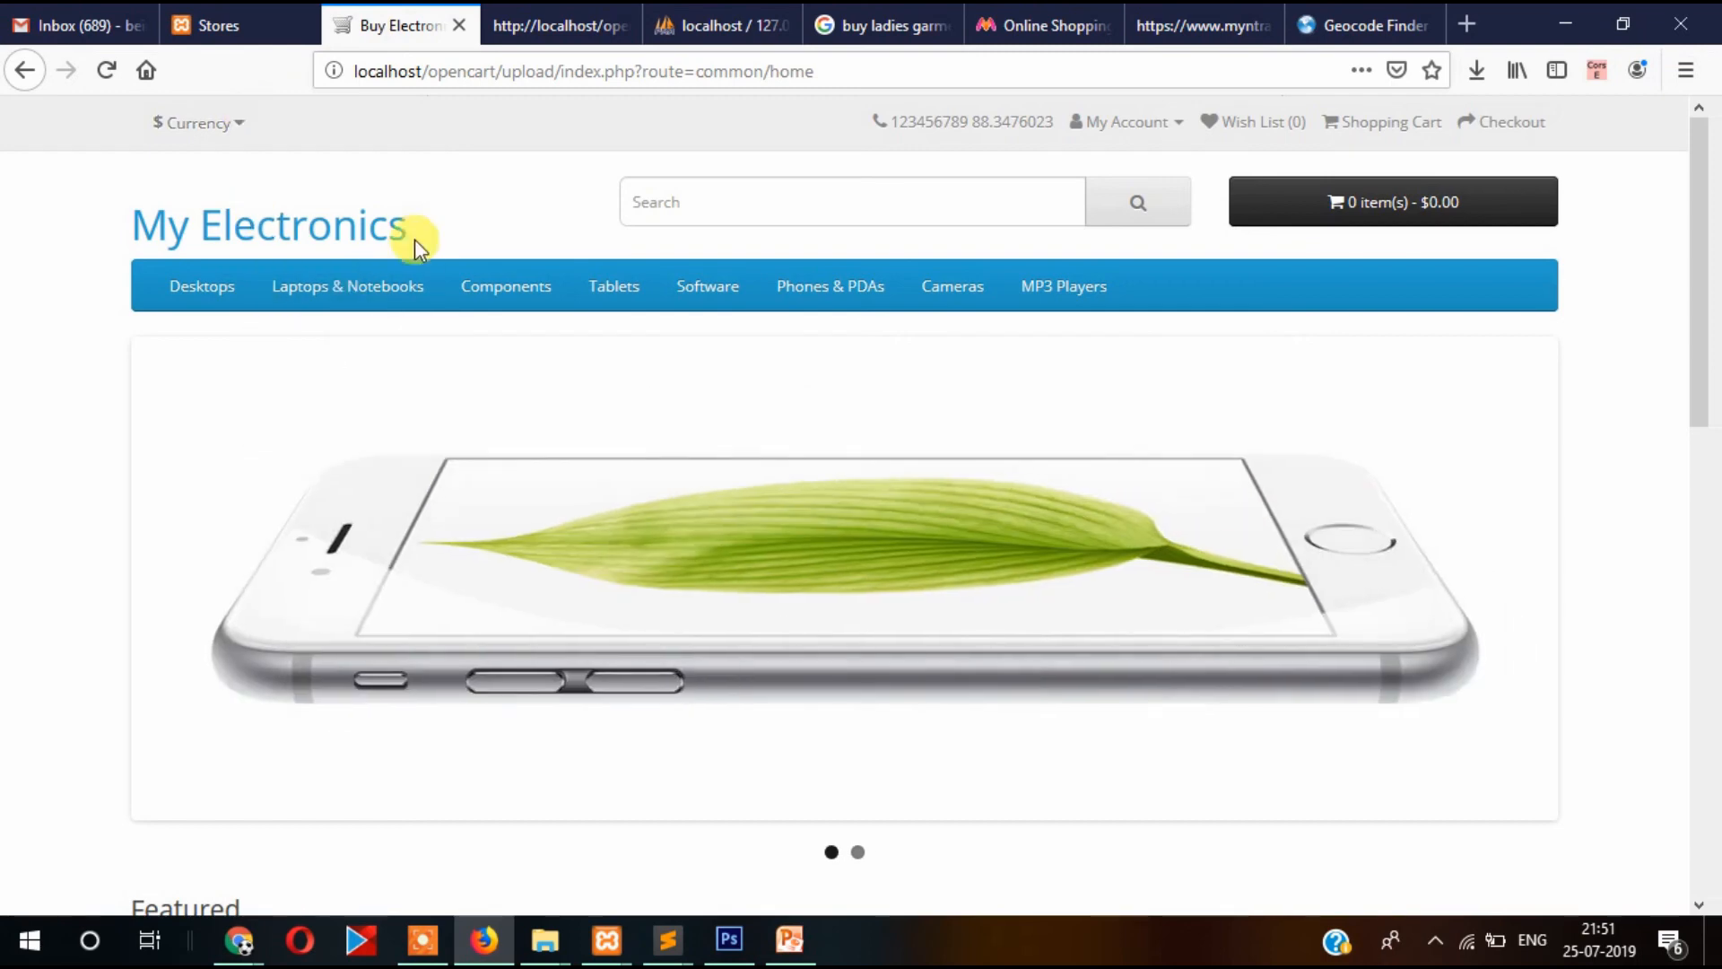
{"action": "left_click", "coordinate": [205, 25]}
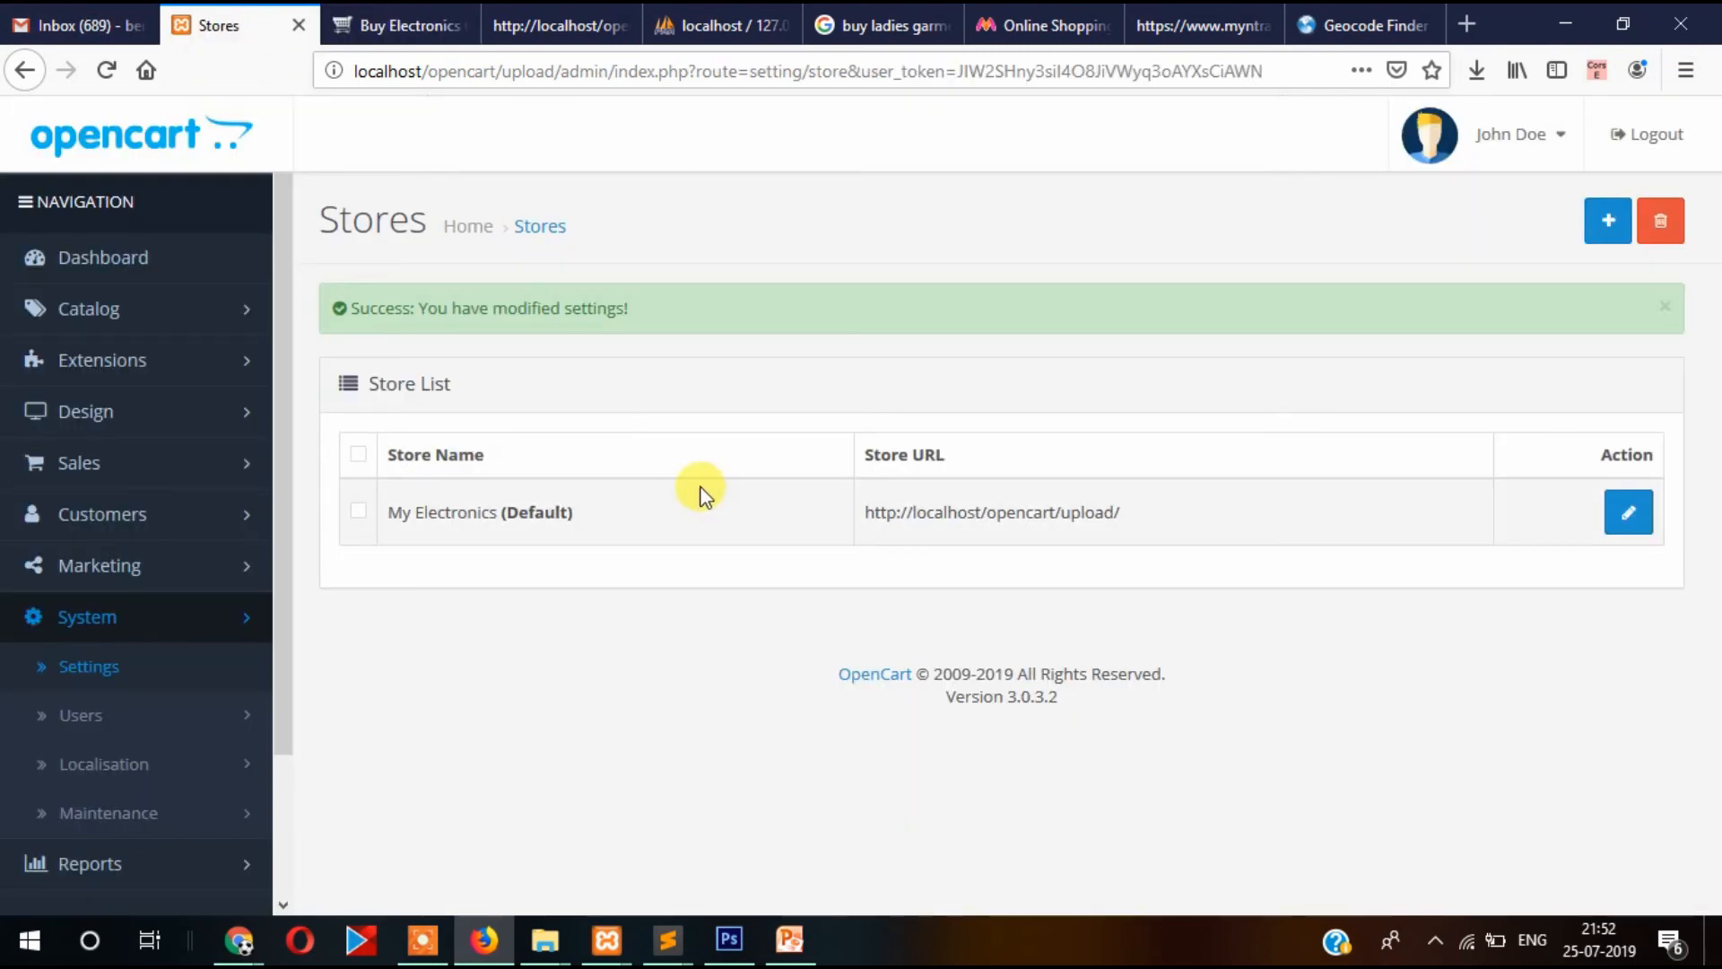
Reopen the store settings and review the Local and Option tabs, where Category Product Count is No.
{"action": "left_click", "coordinate": [1620, 517]}
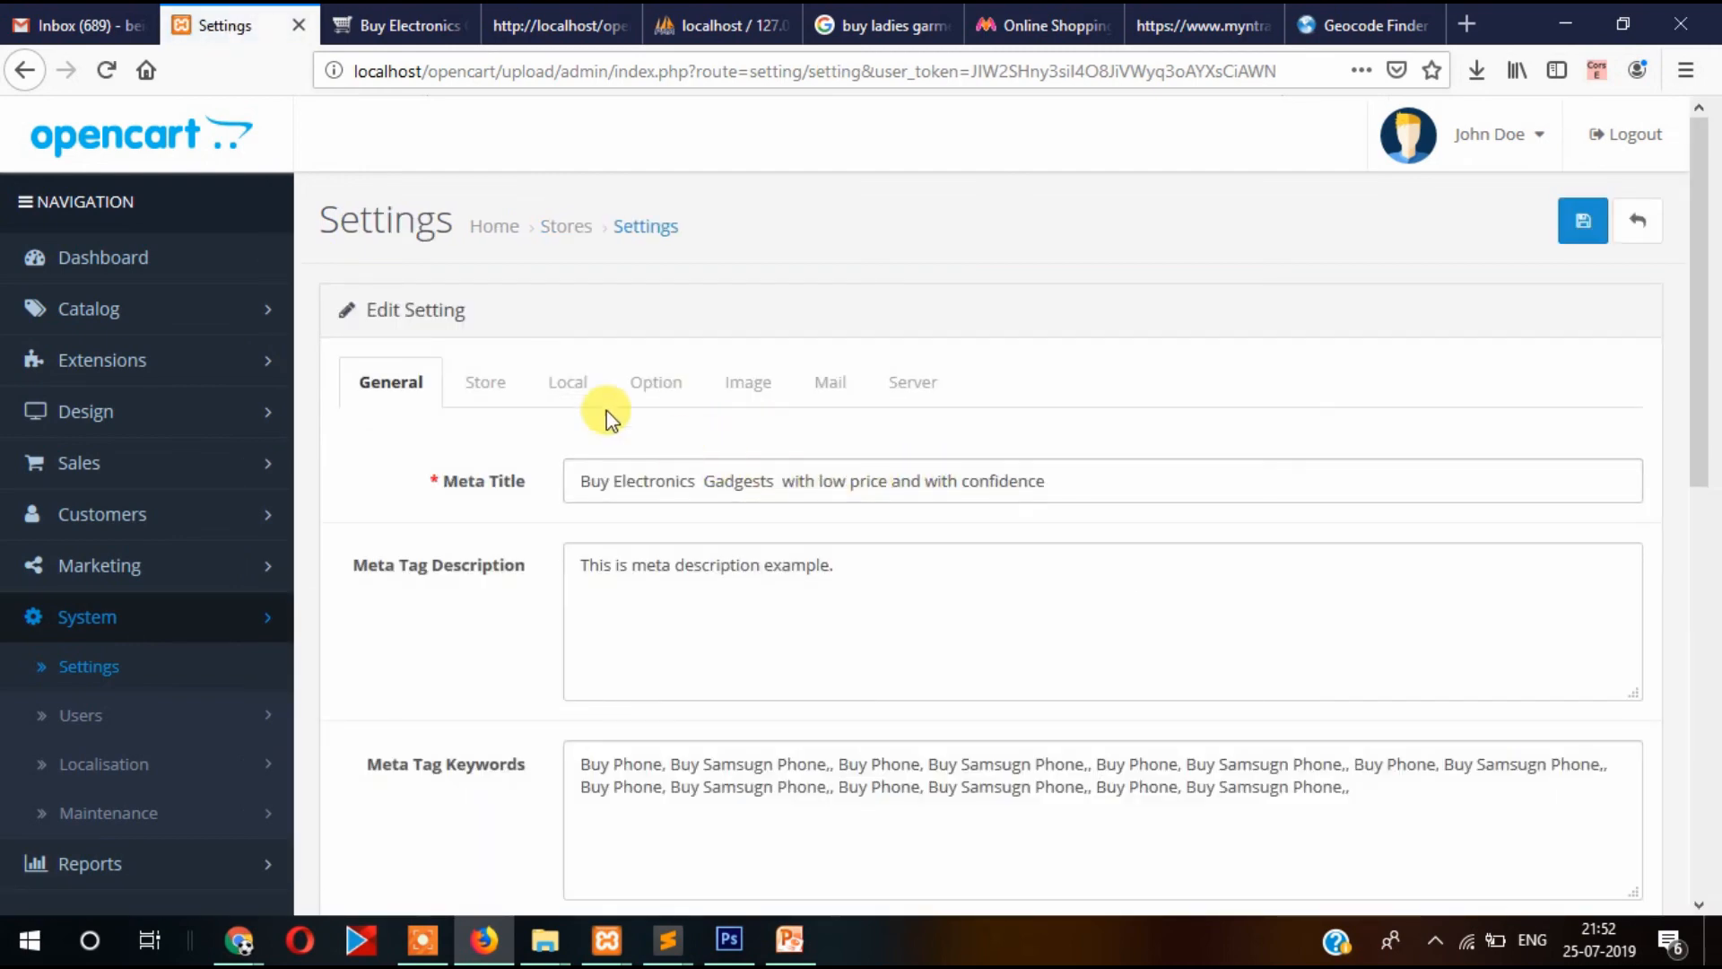
{"action": "left_click", "coordinate": [566, 386]}
{"action": "scroll", "coordinate": [915, 461], "scroll_direction": "down", "scroll_amount": 5}
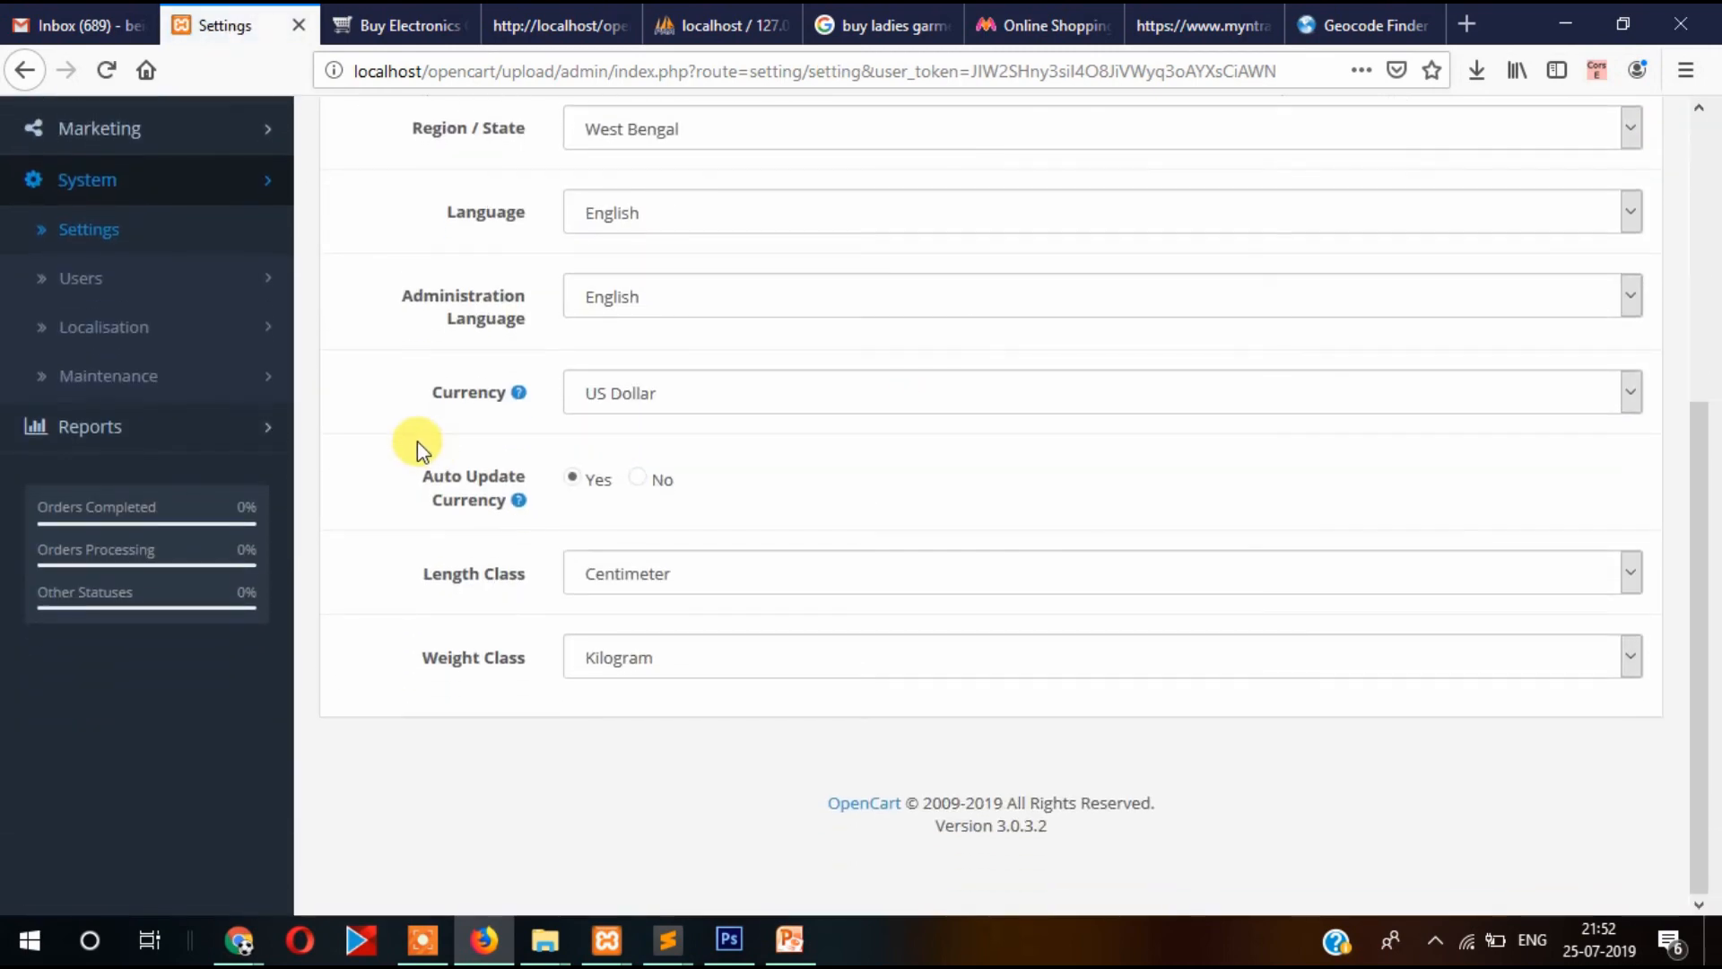
{"action": "scroll", "coordinate": [416, 446], "scroll_direction": "up", "scroll_amount": 10}
{"action": "left_click", "coordinate": [659, 388]}
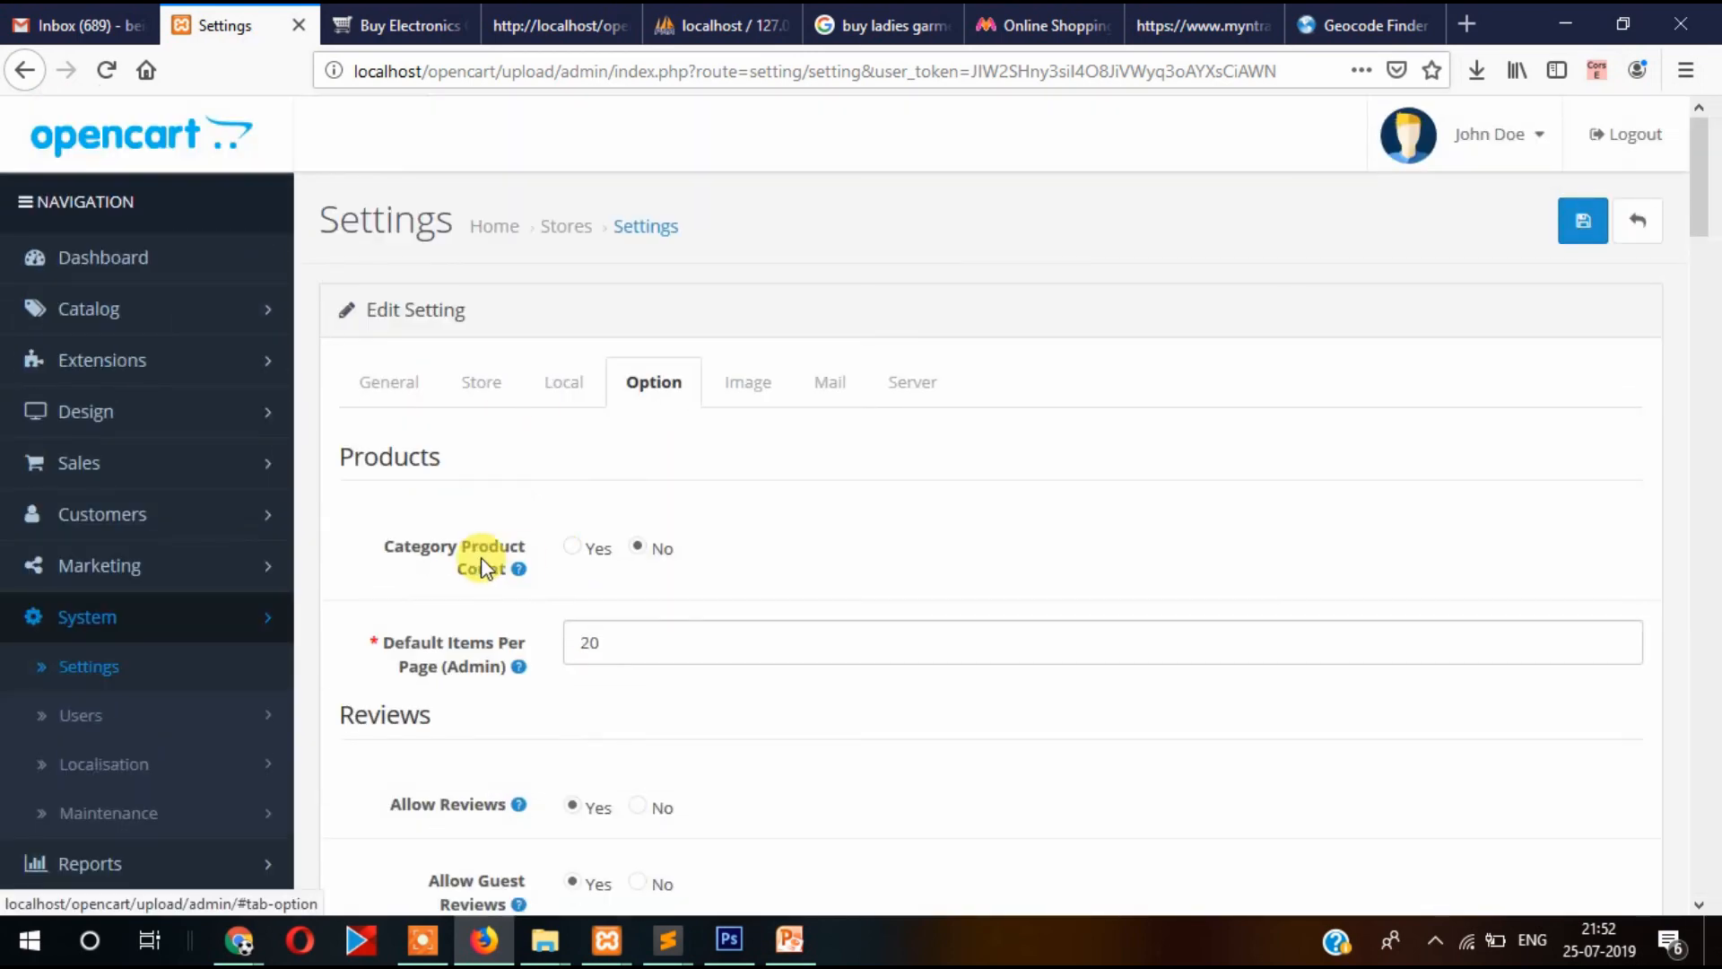
{"action": "scroll", "coordinate": [1009, 435], "scroll_direction": "down", "scroll_amount": 5}
{"action": "scroll", "coordinate": [1009, 435], "scroll_direction": "up", "scroll_amount": 5}
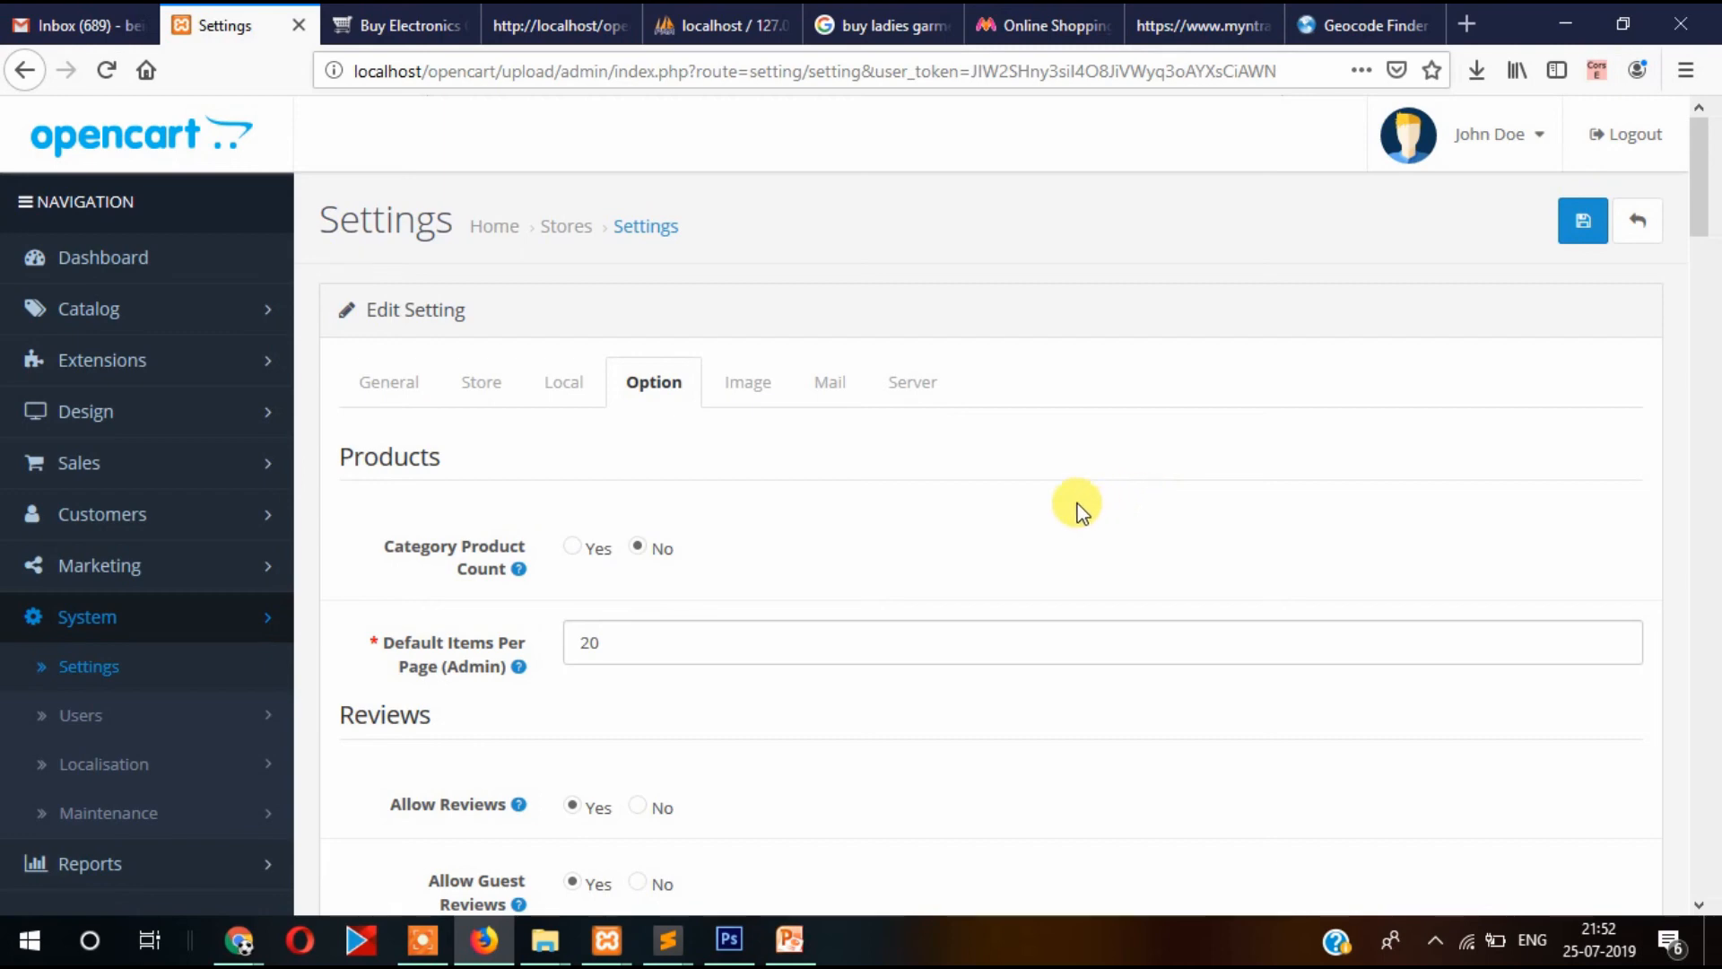
{"action": "scroll", "coordinate": [1077, 507], "scroll_direction": "down", "scroll_amount": 2}
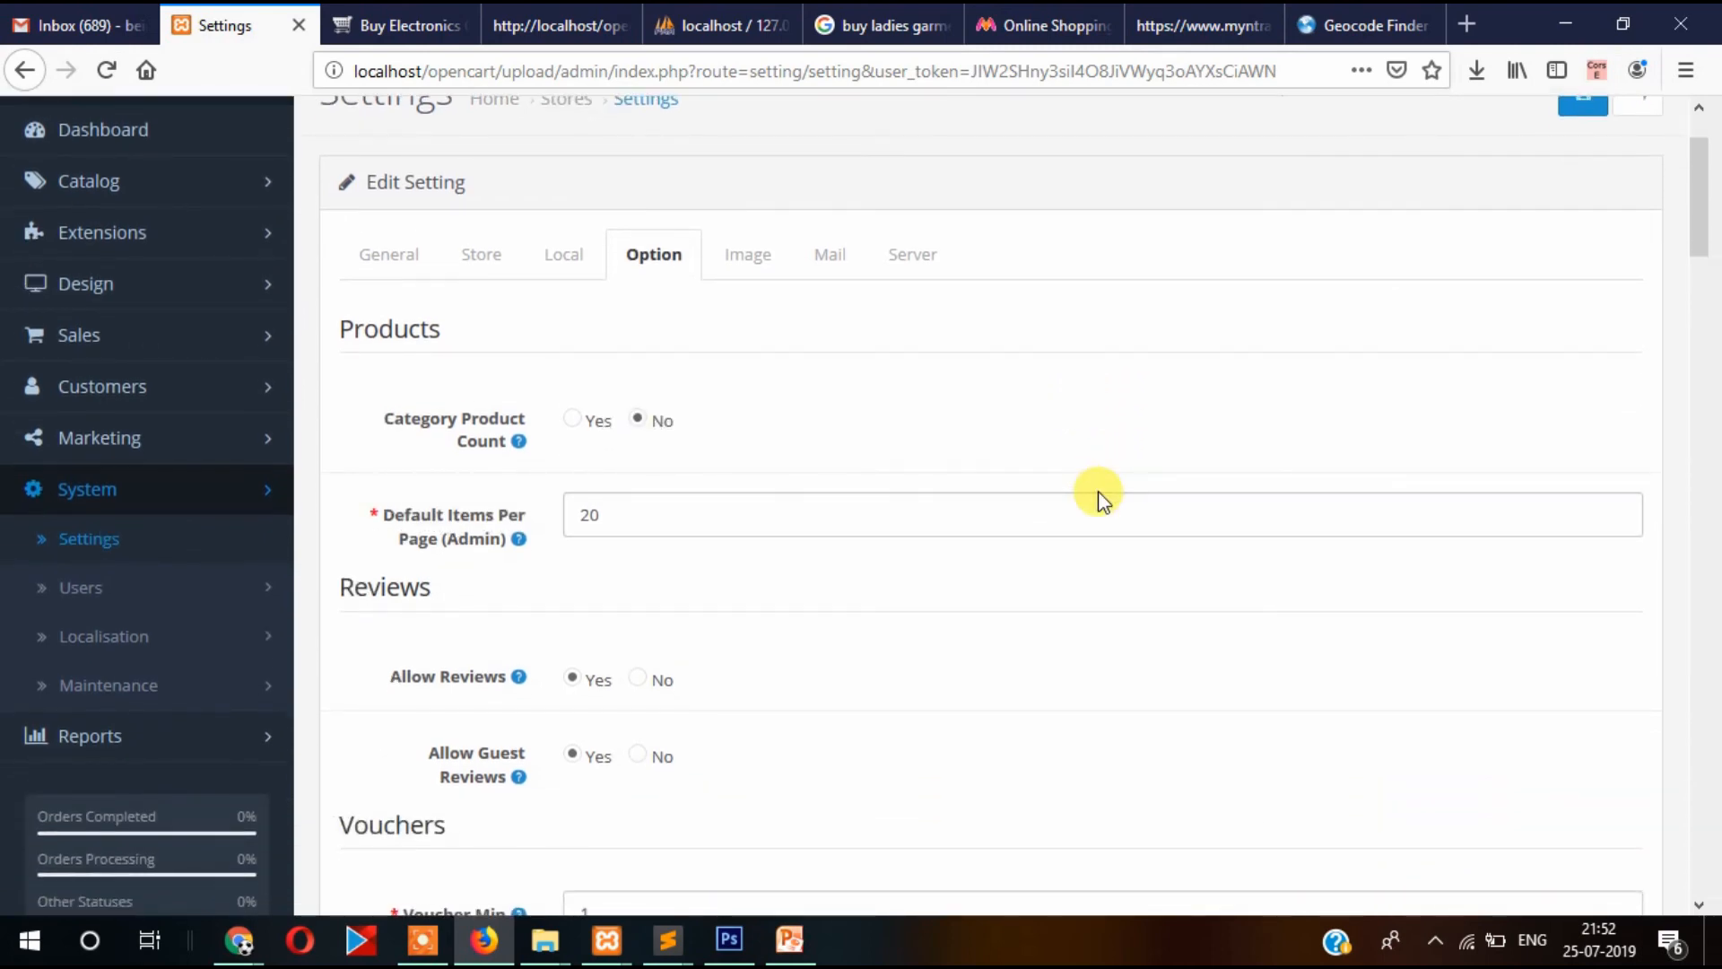